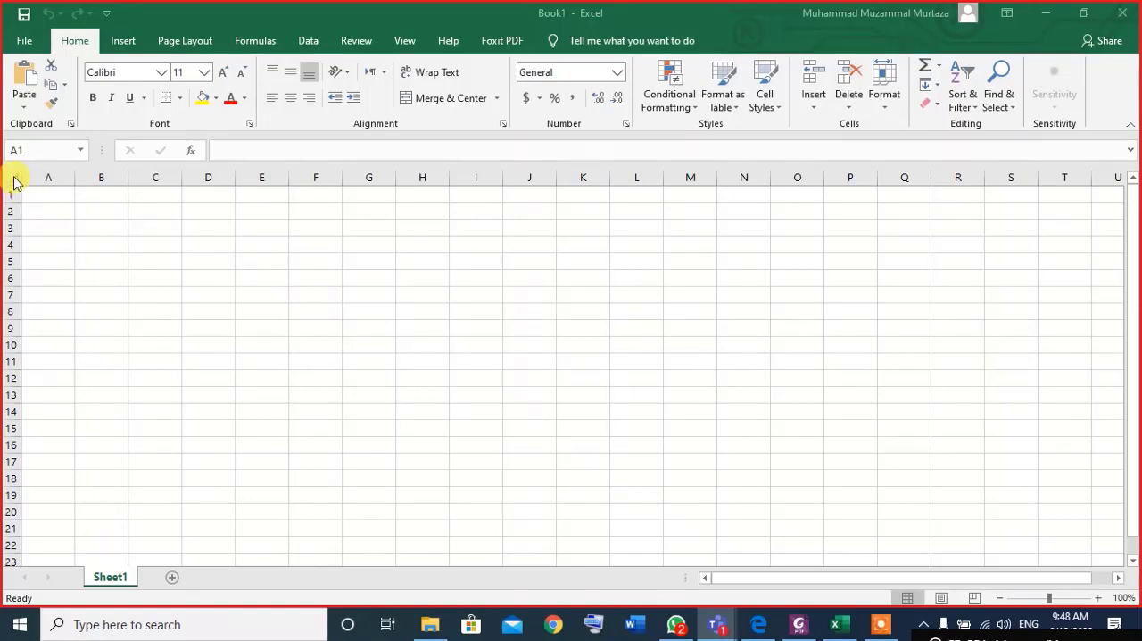
# Apply the Comma Style number format to the entire worksheet
pyautogui.click(14, 178)
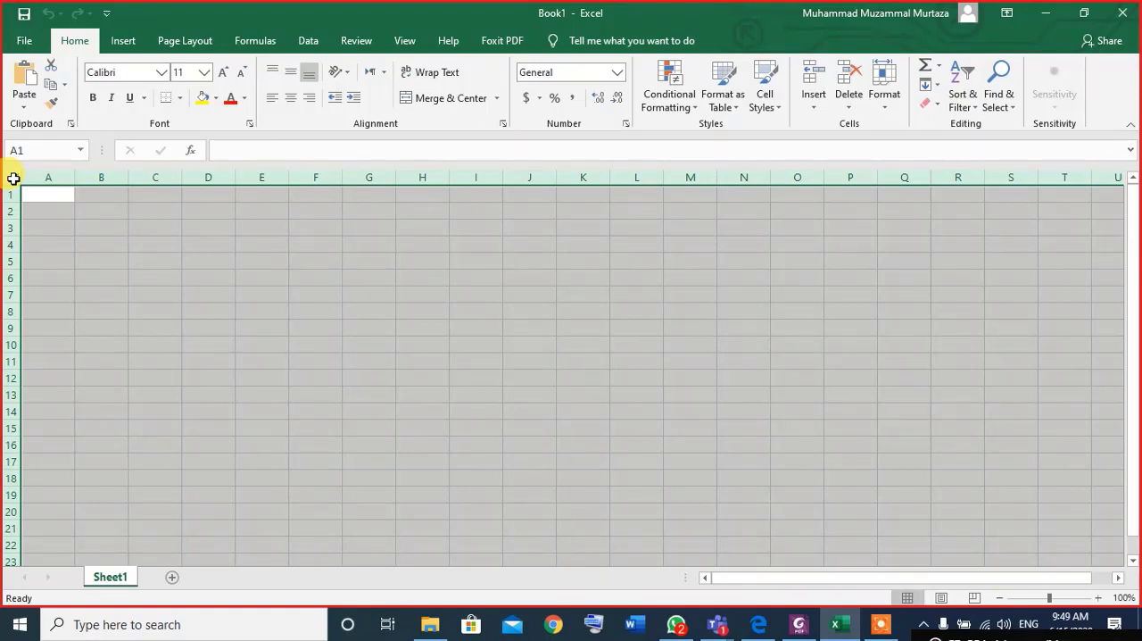
pyautogui.click(575, 103)
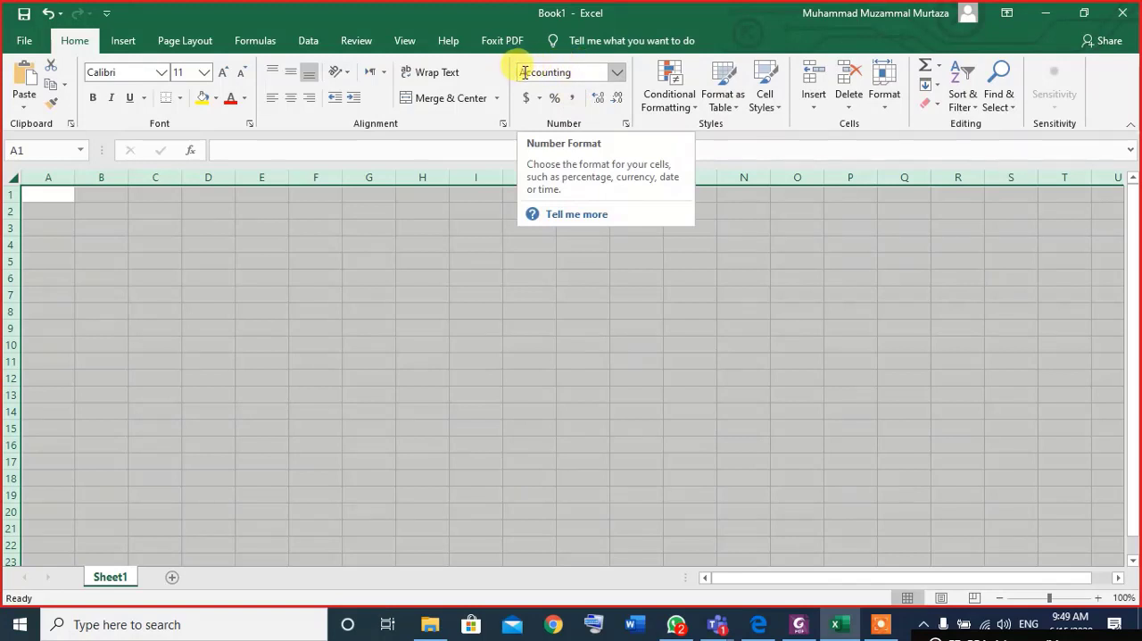
pyautogui.click(156, 271)
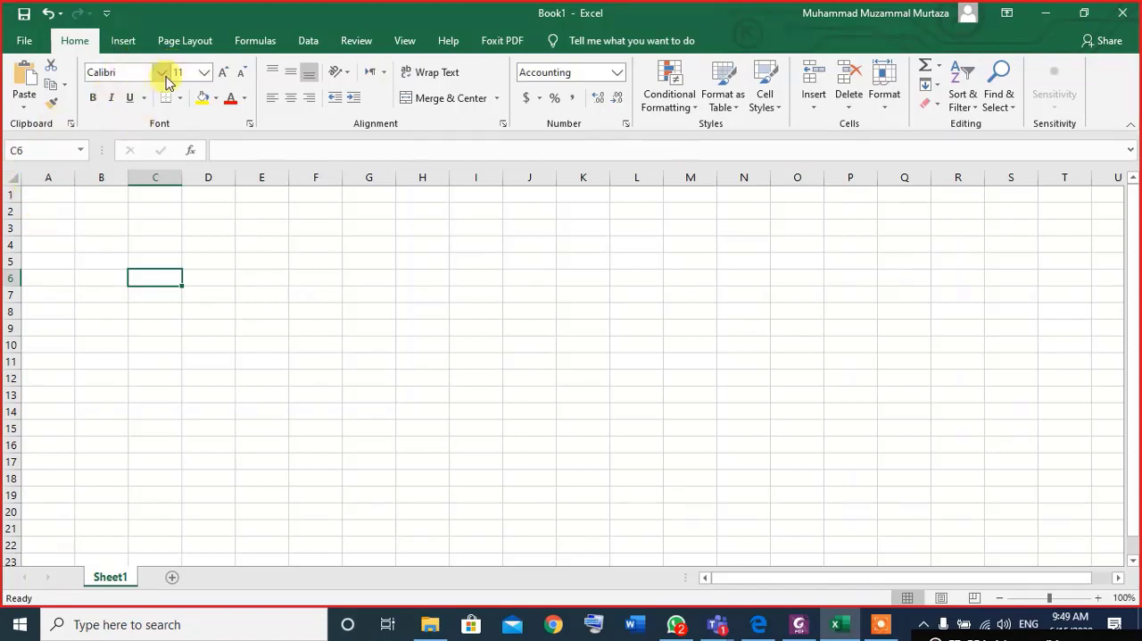
# Set the entire worksheet's font to Times New Roman at size 12
pyautogui.click(10, 179)
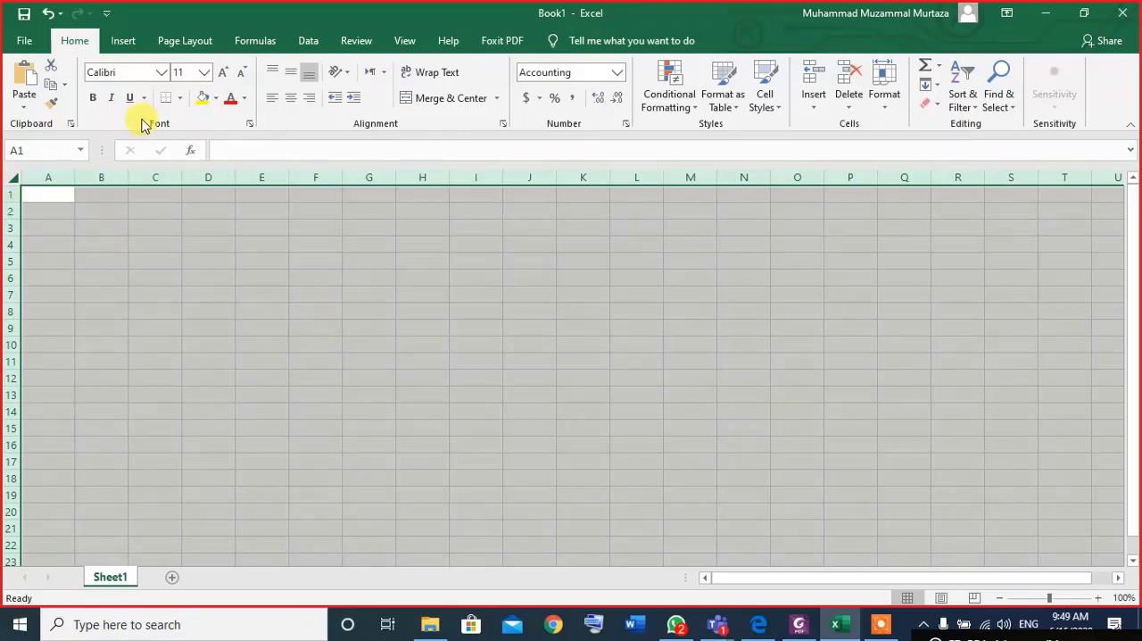
pyautogui.click(223, 73)
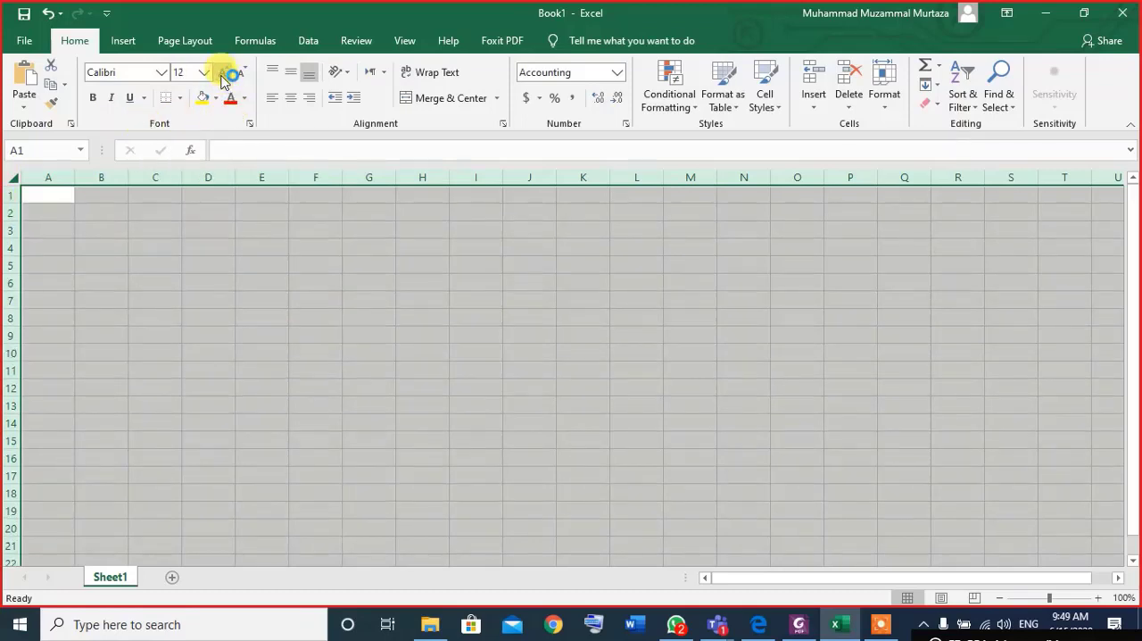
pyautogui.click(160, 77)
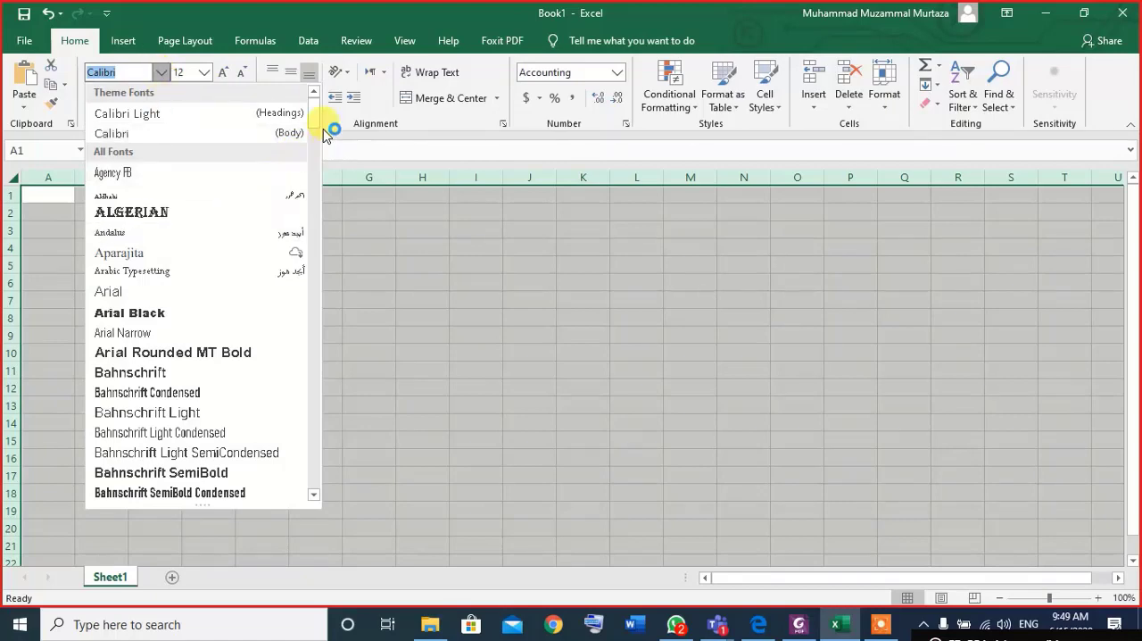
pyautogui.moveTo(312, 96); pyautogui.dragTo(311, 446)
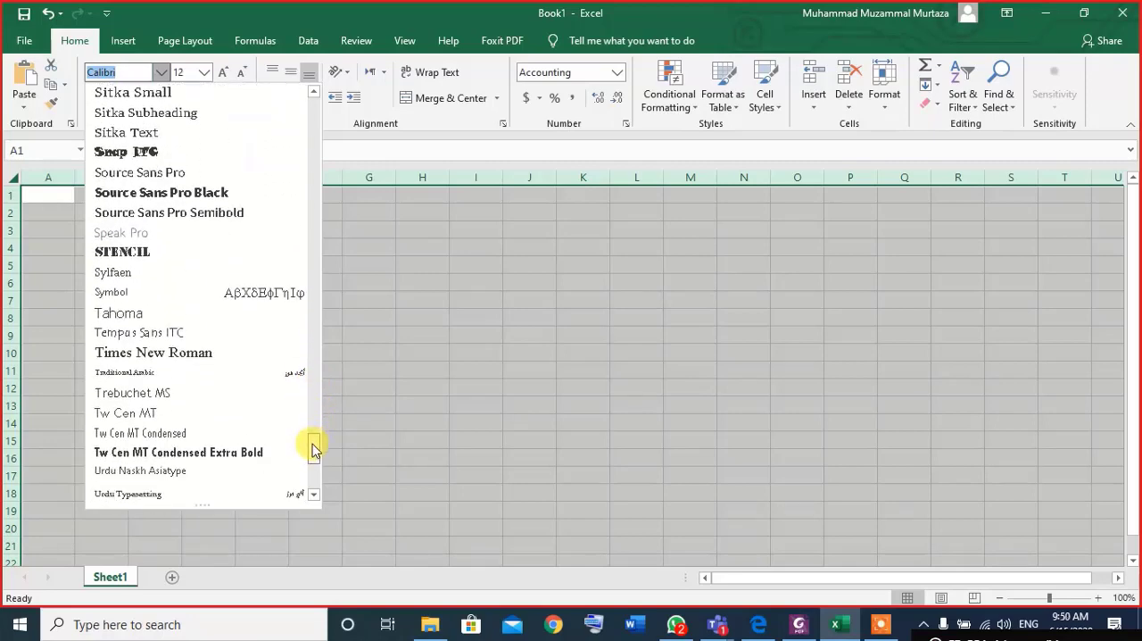
pyautogui.click(196, 361)
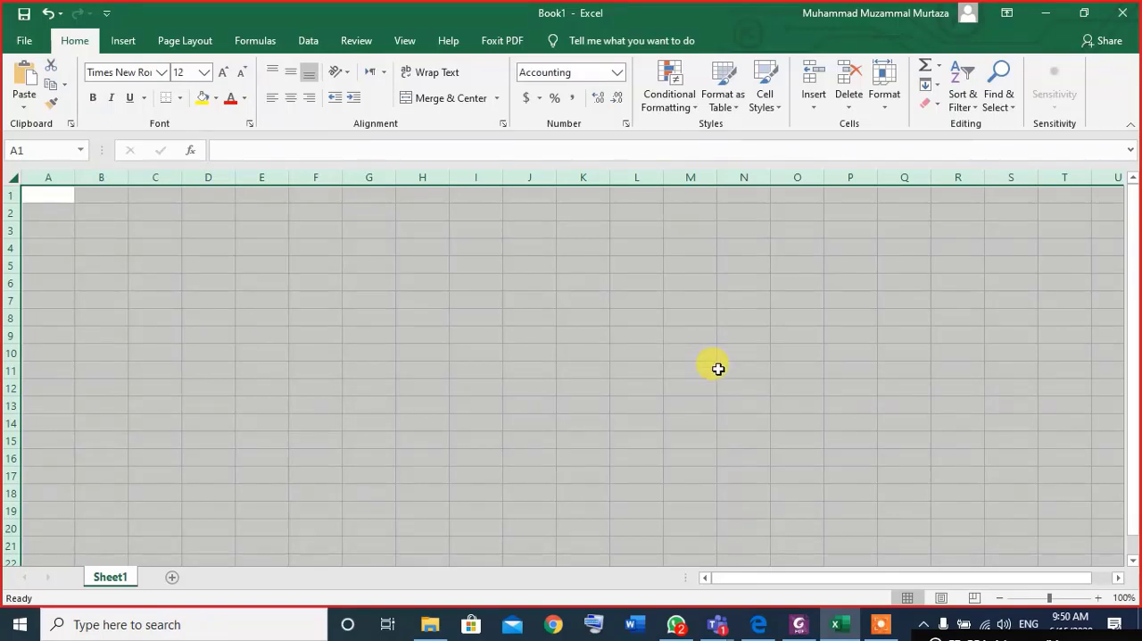
pyautogui.click(143, 303)
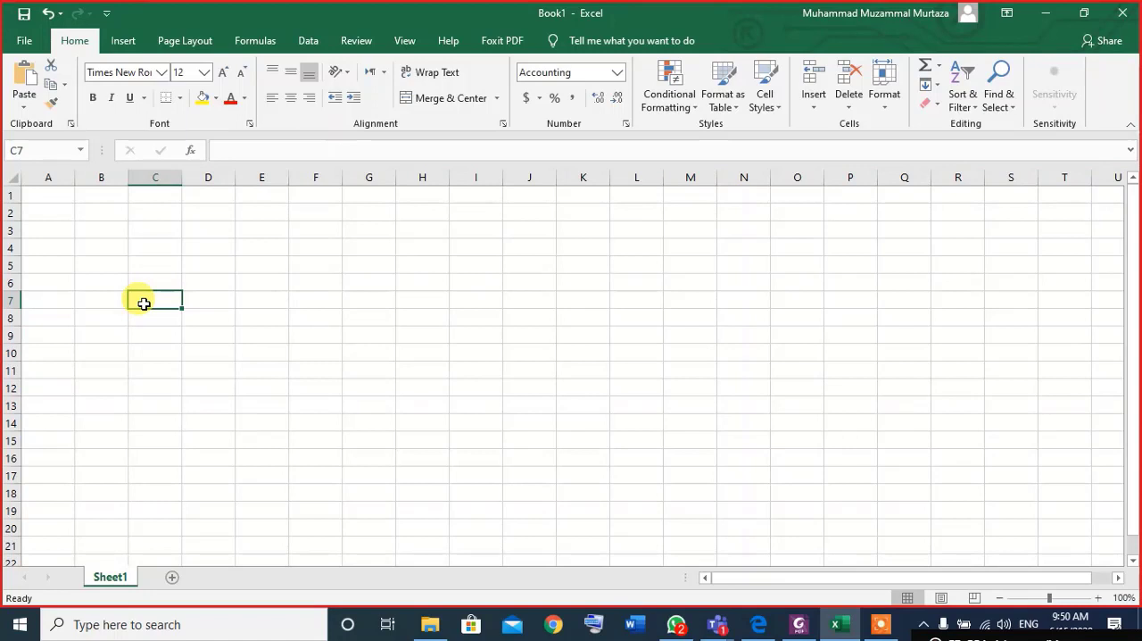
# Enter the label "Number of contracts" in cell A2 and fit column A's width to it
pyautogui.click(37, 212)
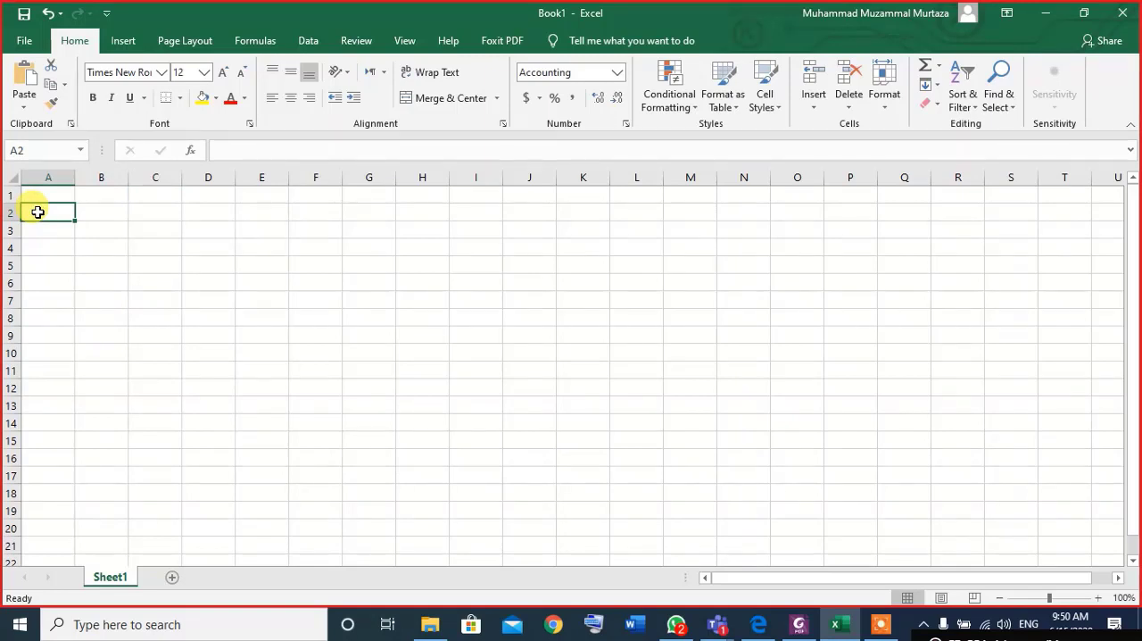
pyautogui.write('Numb')
pyautogui.write('e')
pyautogui.press('BackSpace')
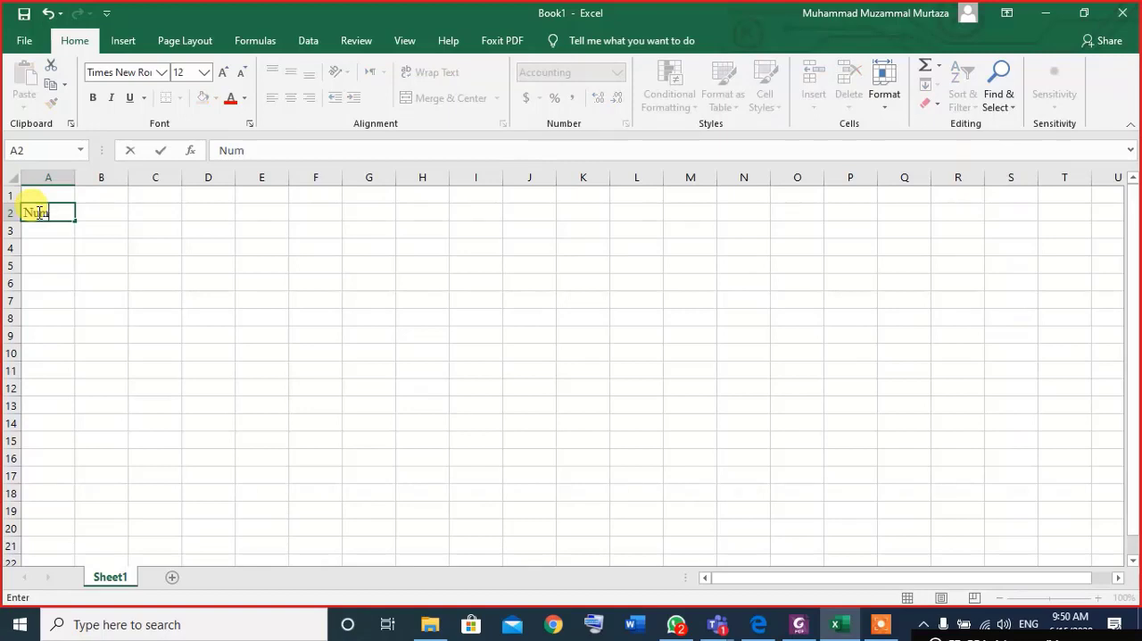
pyautogui.write('ber of contracts')
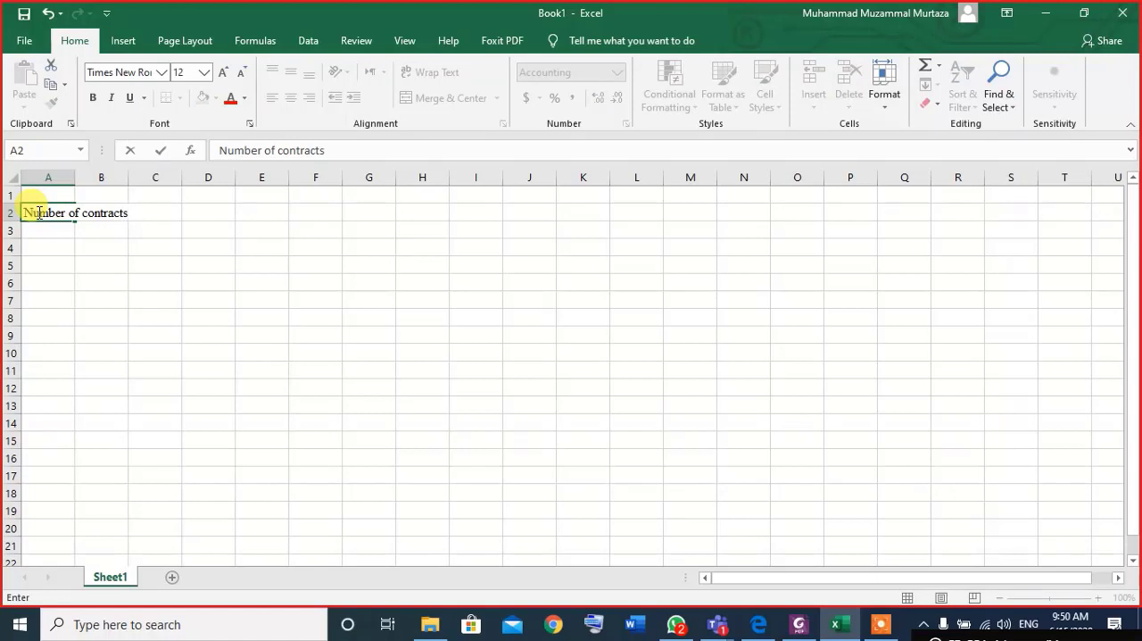
pyautogui.click(276, 272)
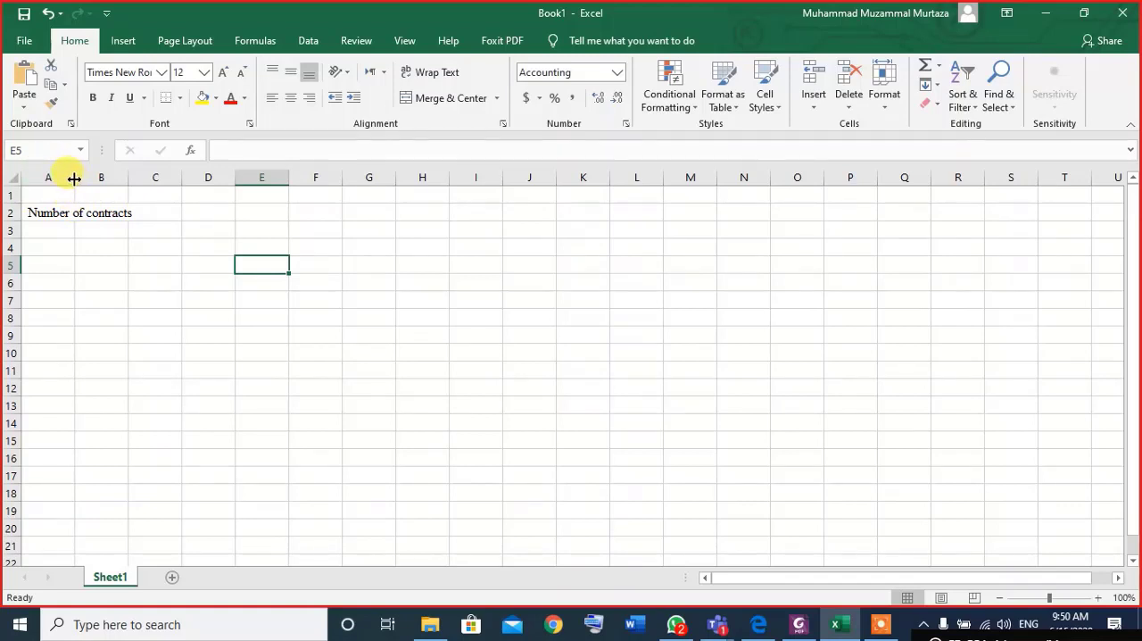
pyautogui.moveTo(77, 178); pyautogui.dragTo(77, 180)
pyautogui.doubleClick(77, 179)
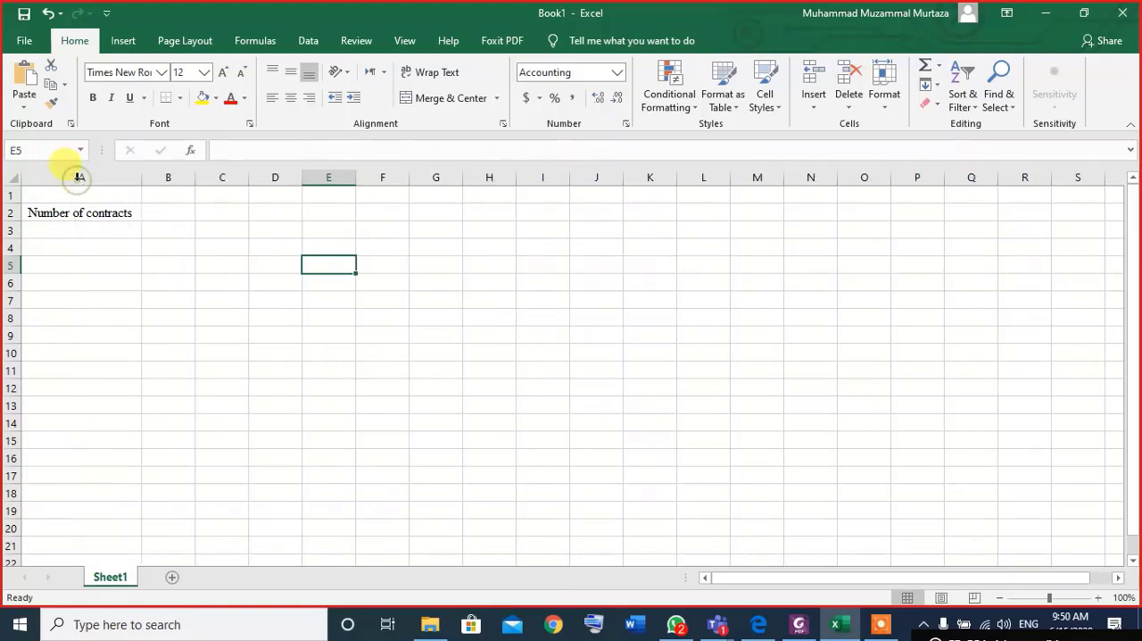
# Enter 2 as the number of contracts in cell B2 and format it without decimal places
pyautogui.click(175, 214)
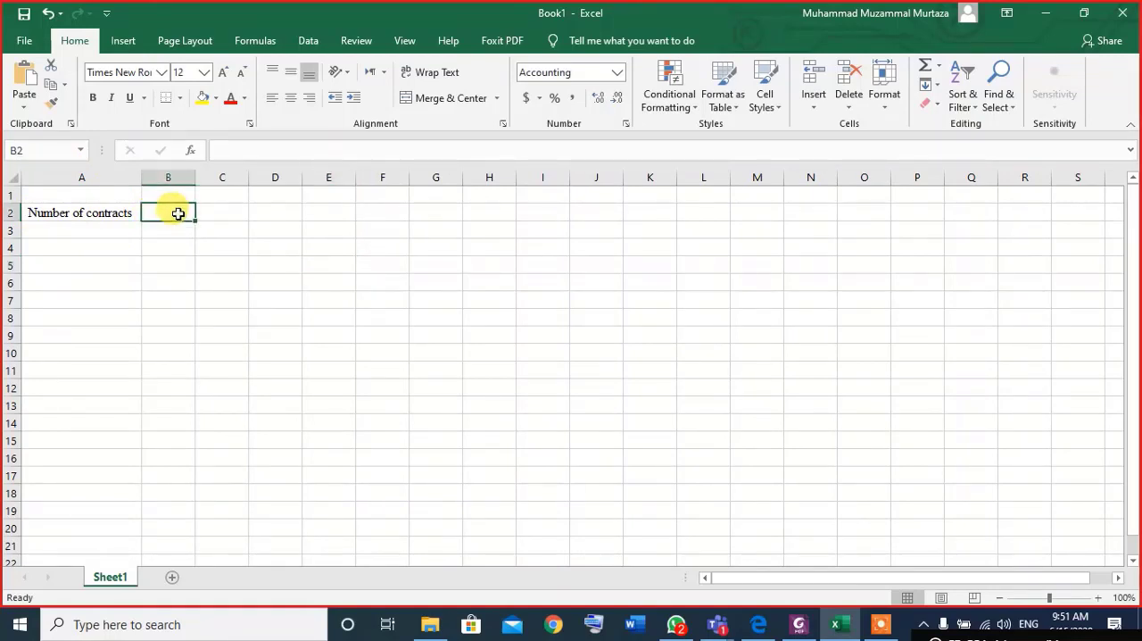
pyautogui.write('200')
pyautogui.press('Return')
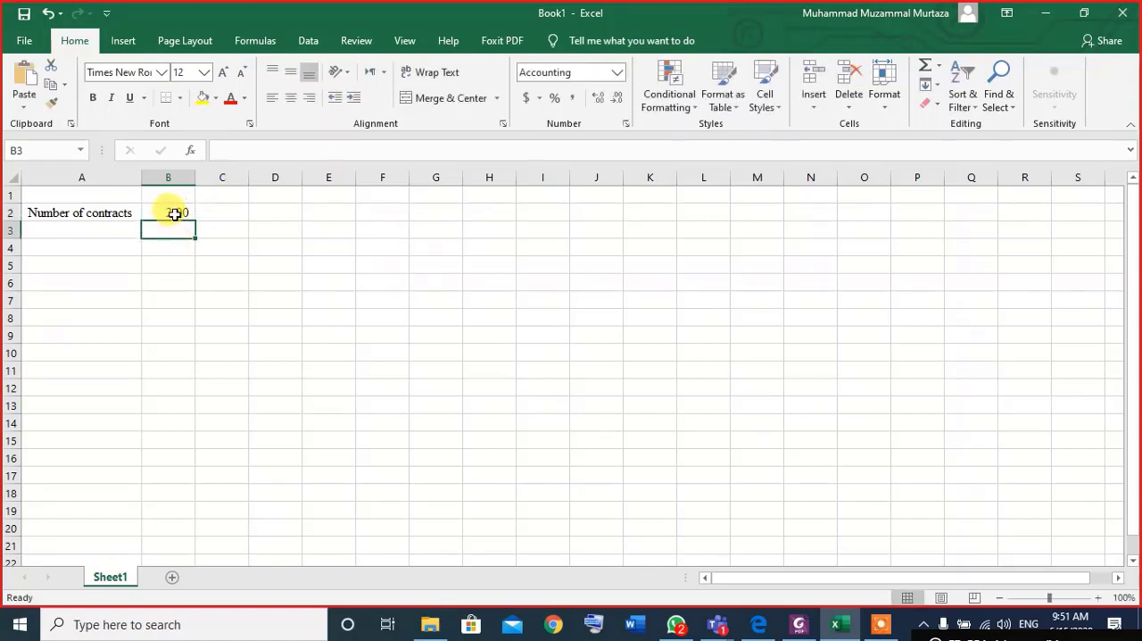
pyautogui.click(175, 213)
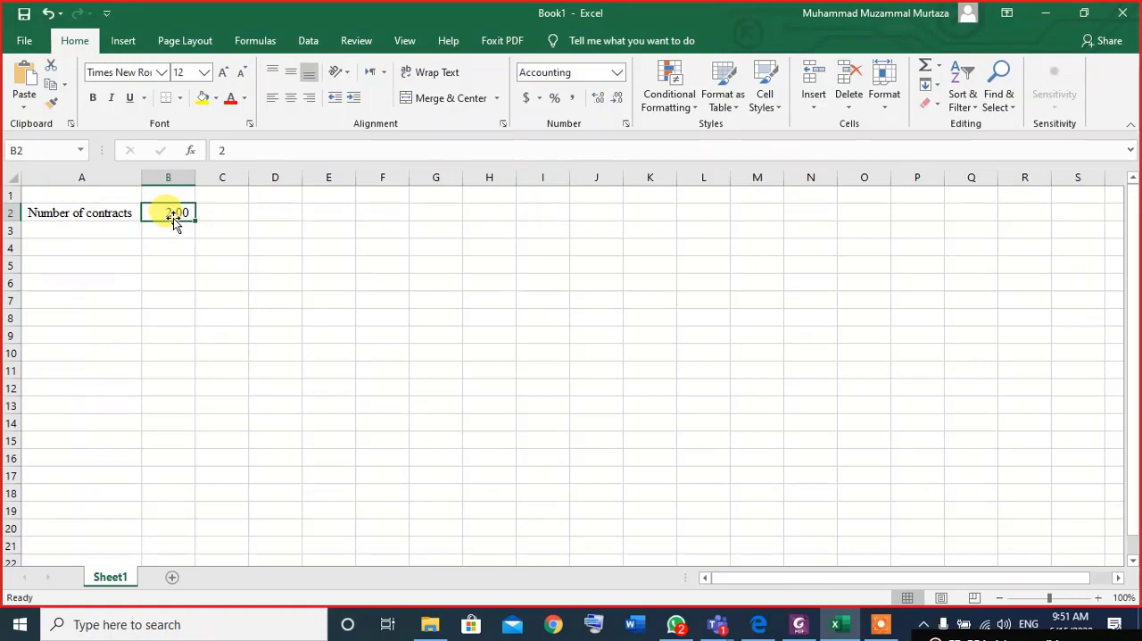
pyautogui.click(619, 98)
pyautogui.click(619, 98)
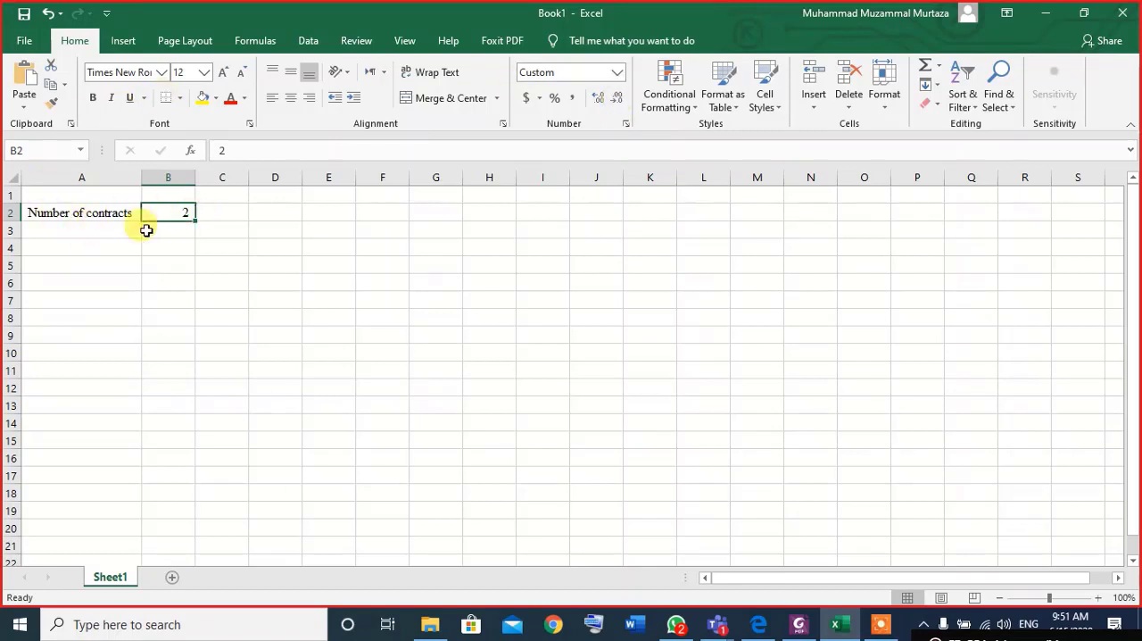
# Insert a blank row above the "Number of contracts" row
pyautogui.click(72, 235)
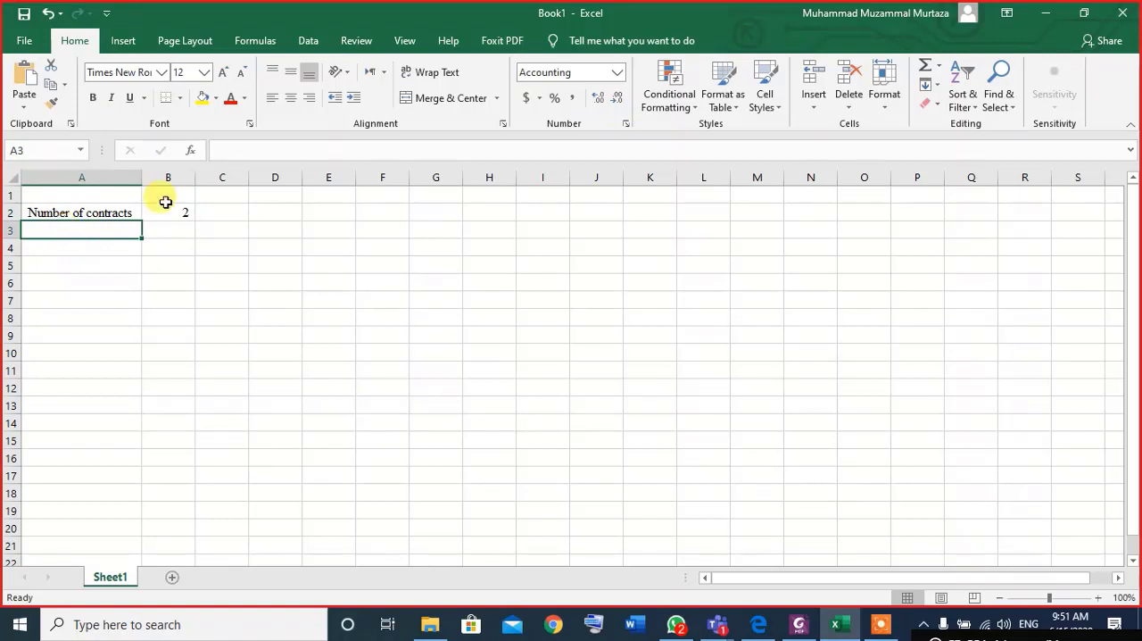
pyautogui.click(11, 213)
pyautogui.rightClick(10, 212)
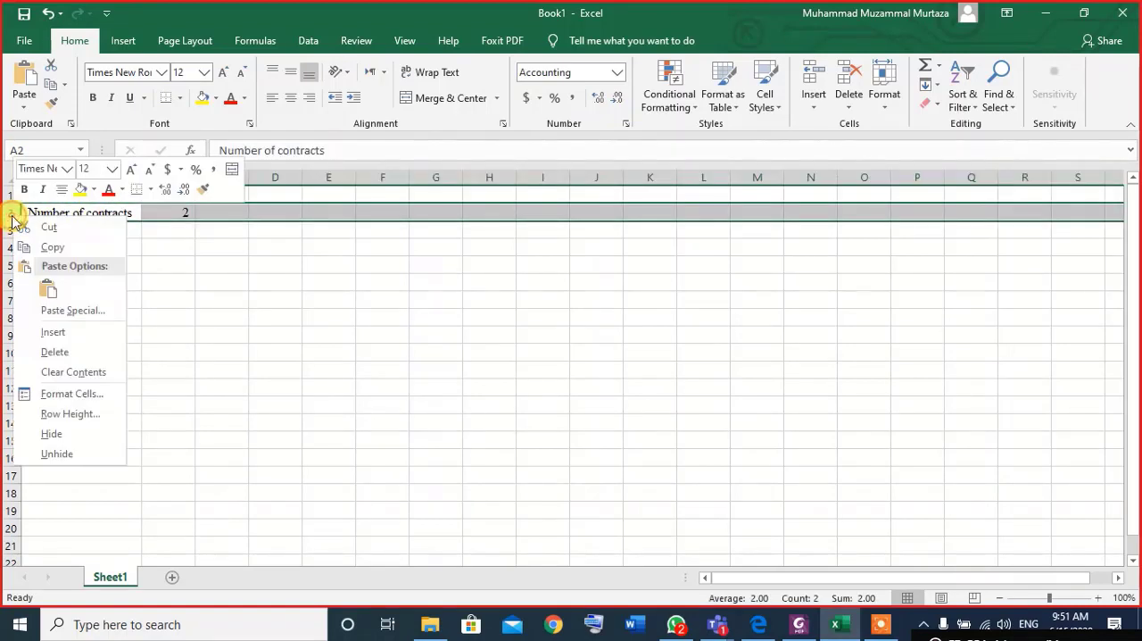
pyautogui.click(69, 333)
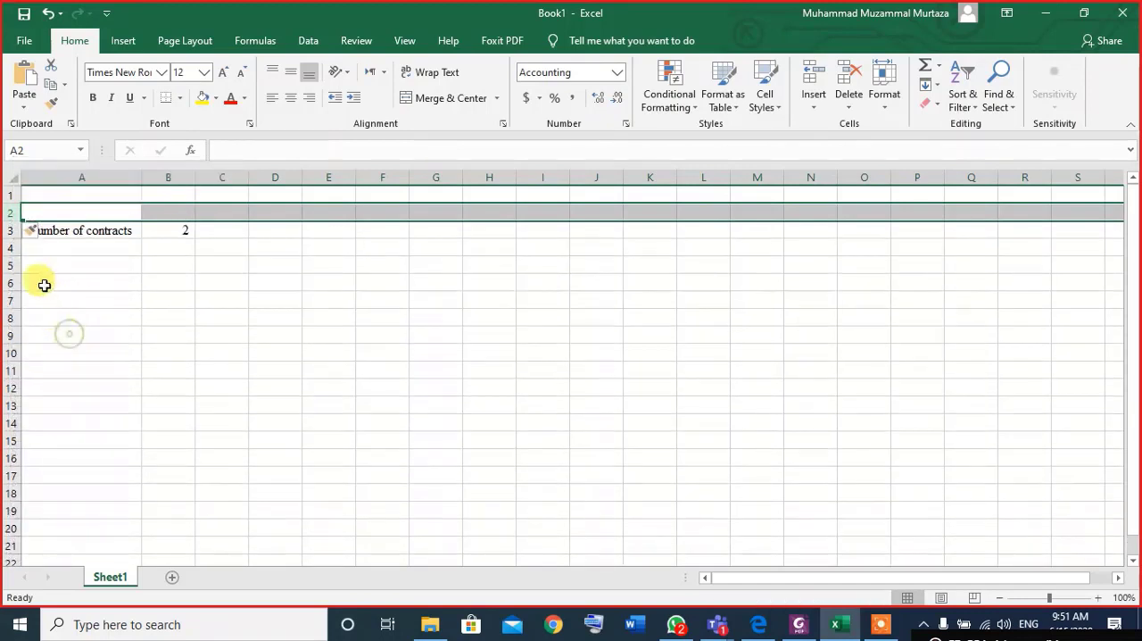
# Enter the title "Long position of 2 Gold Future contracts" in cell A2
pyautogui.click(53, 208)
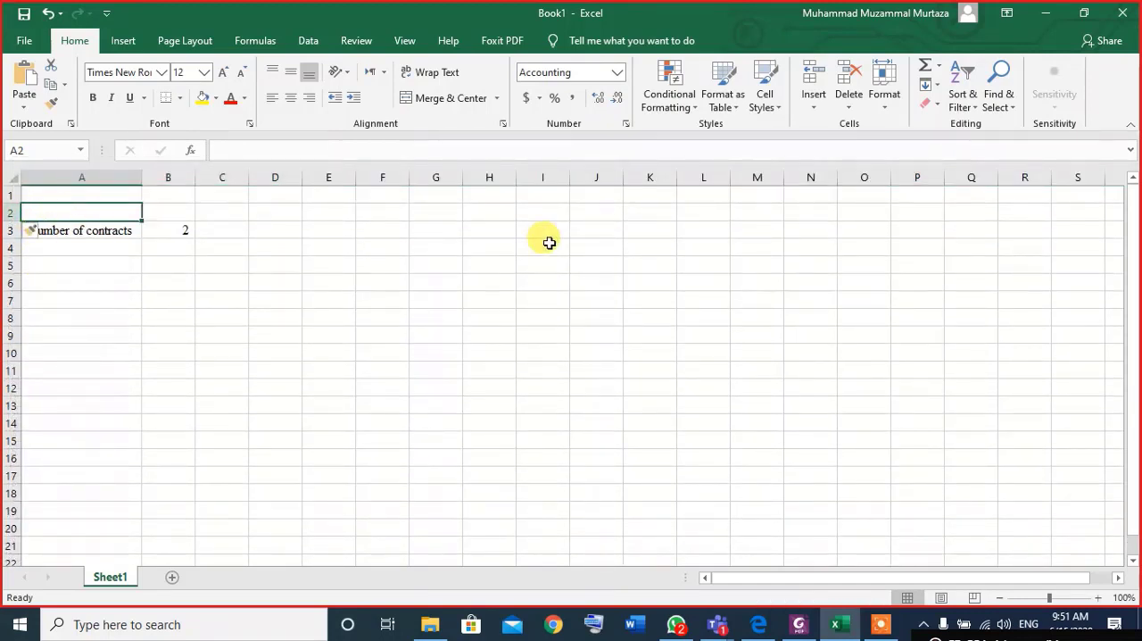
pyautogui.write('Lon')
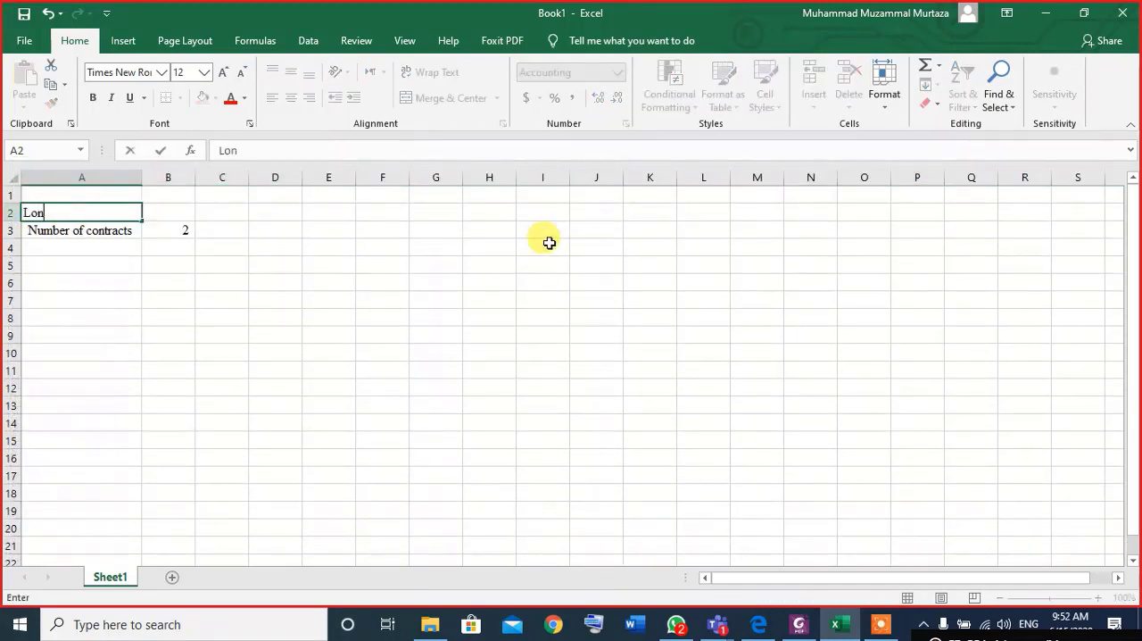
pyautogui.write('g position of ')
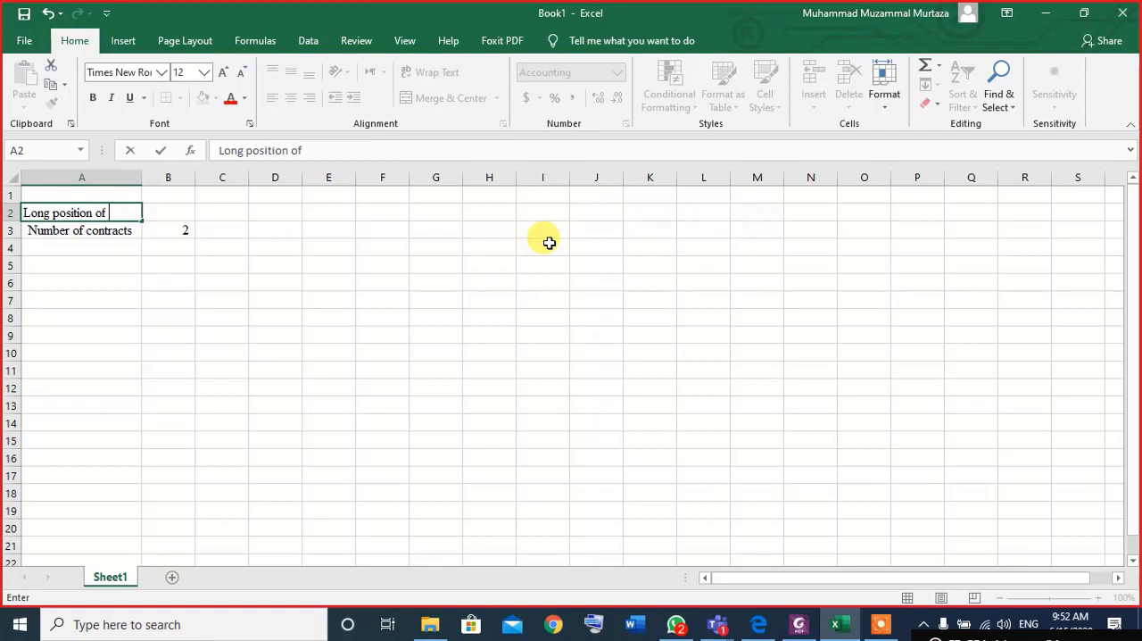
pyautogui.write('2 Gold Futru')
pyautogui.press('BackSpace')
pyautogui.press('BackSpace')
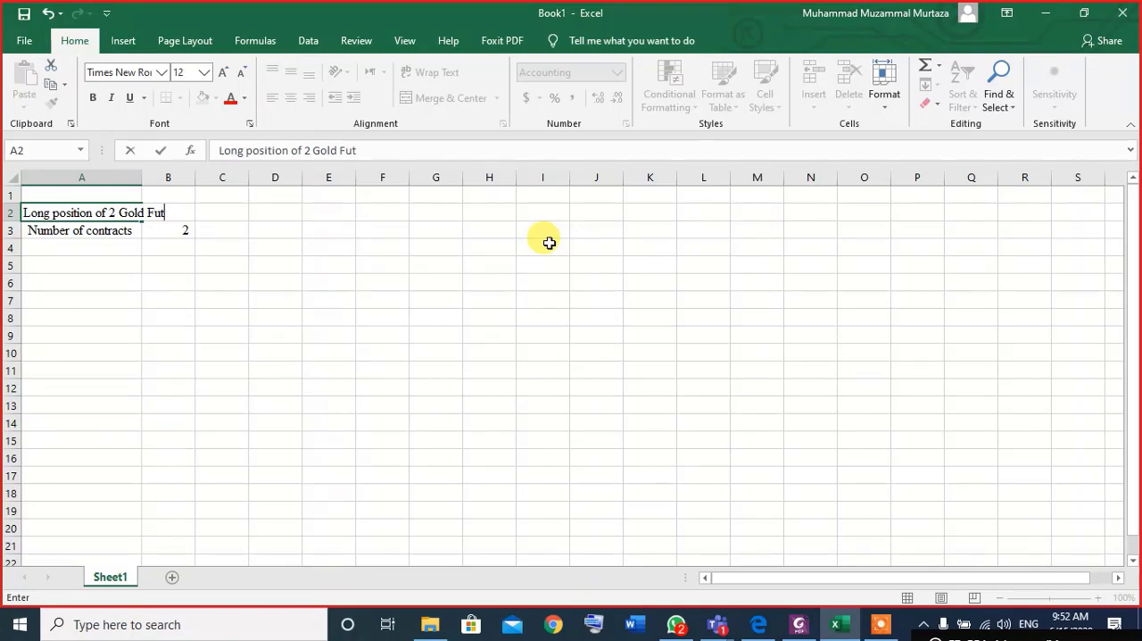
pyautogui.write('ure contrac')
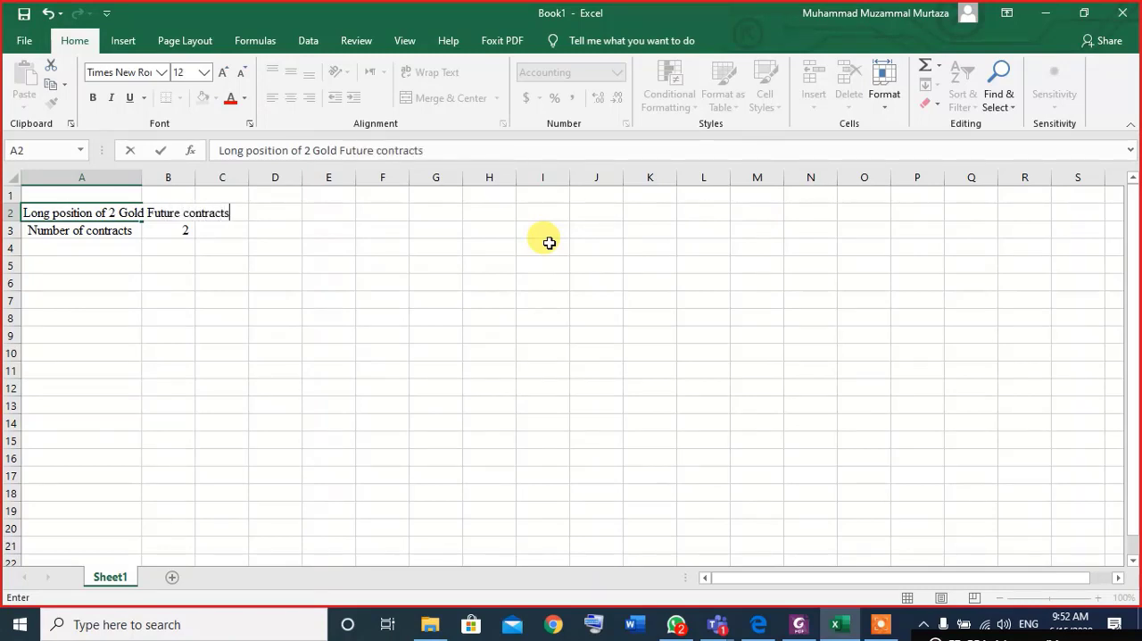
pyautogui.write('ts')
pyautogui.press('Return')
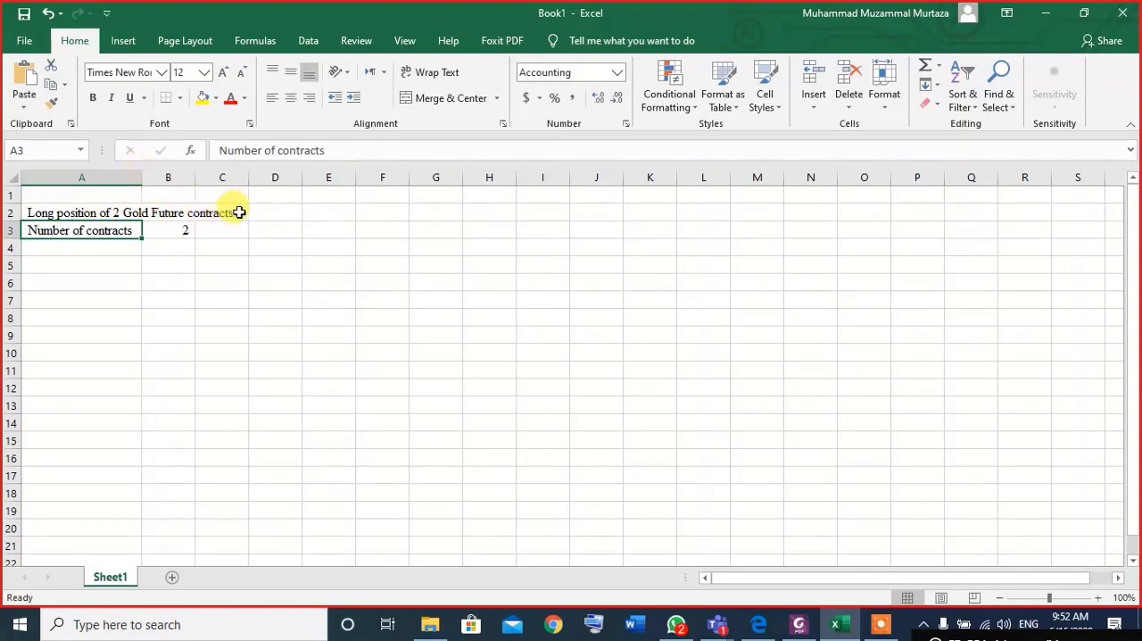
# Merge and center the title across cells A2 to C2
pyautogui.moveTo(87, 212); pyautogui.dragTo(224, 216)
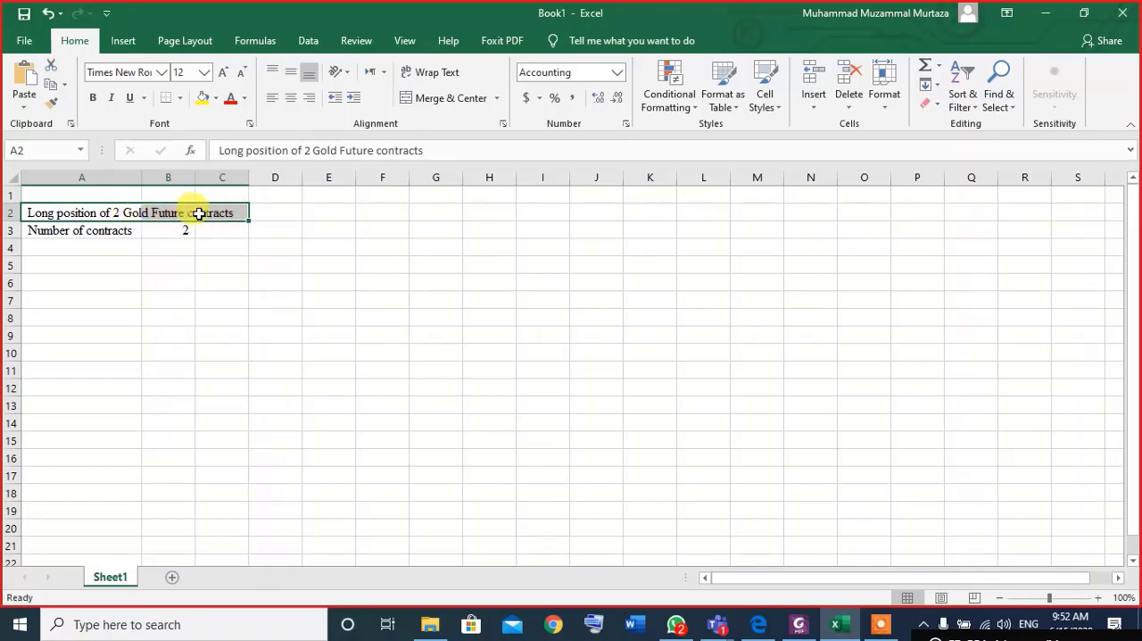
pyautogui.click(451, 98)
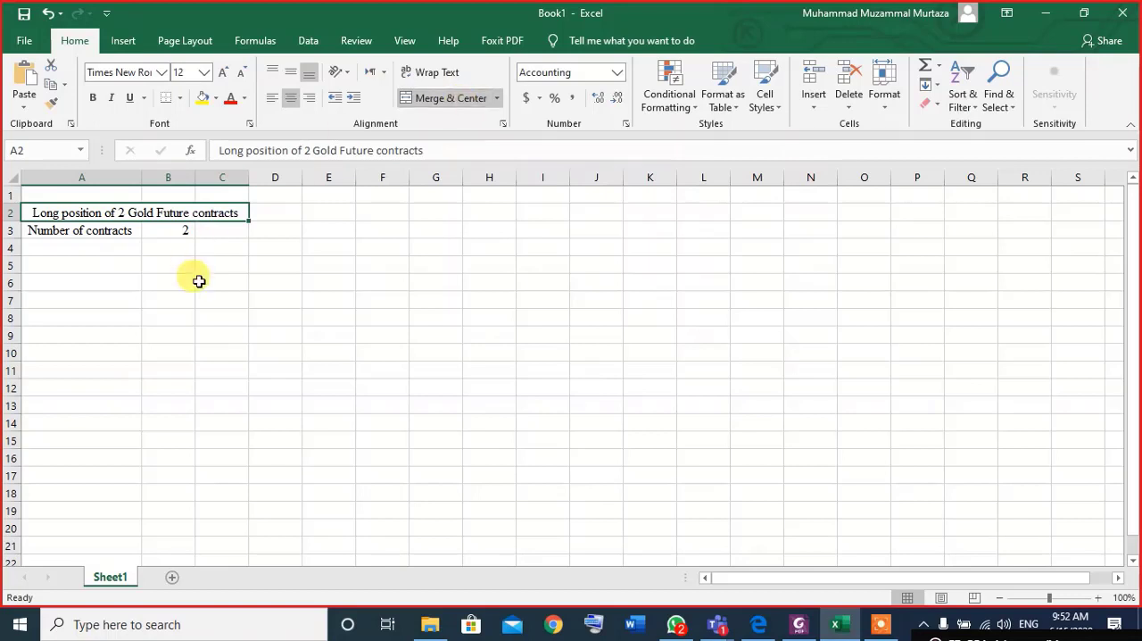
pyautogui.click(123, 321)
# Make the merged title in row 2 bold and give it thick outside borders
pyautogui.click(181, 212)
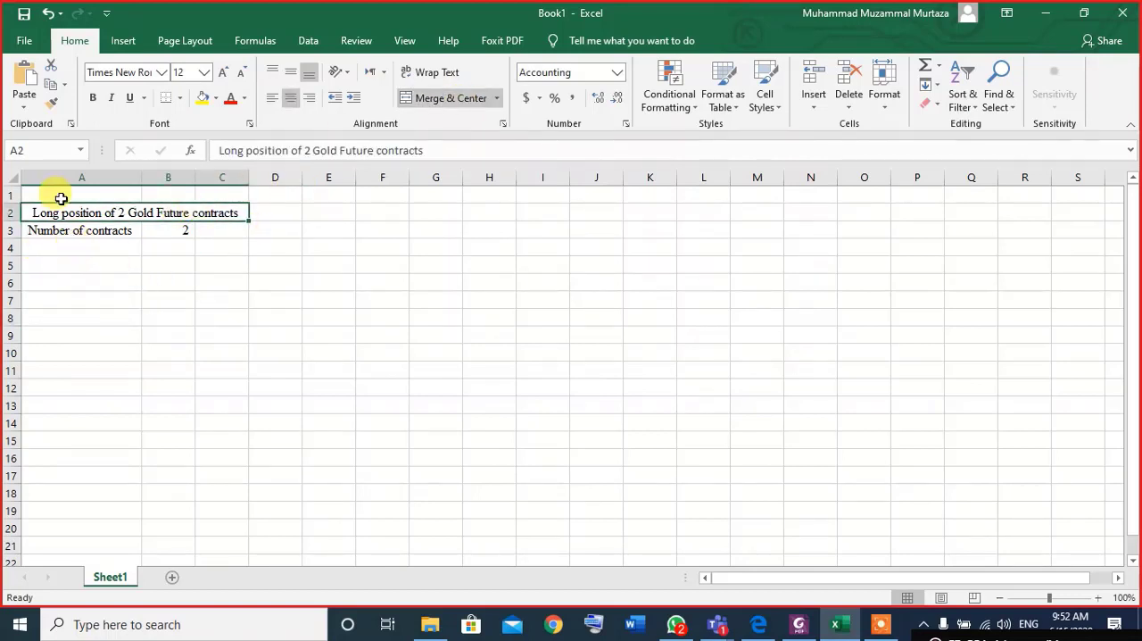
pyautogui.click(91, 98)
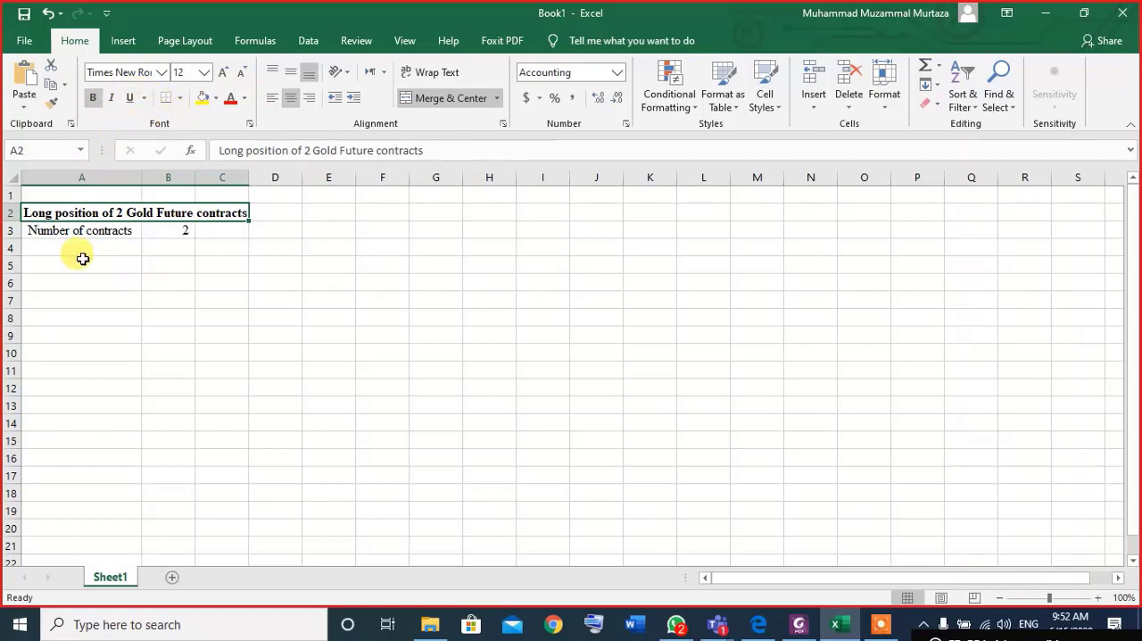
pyautogui.click(180, 98)
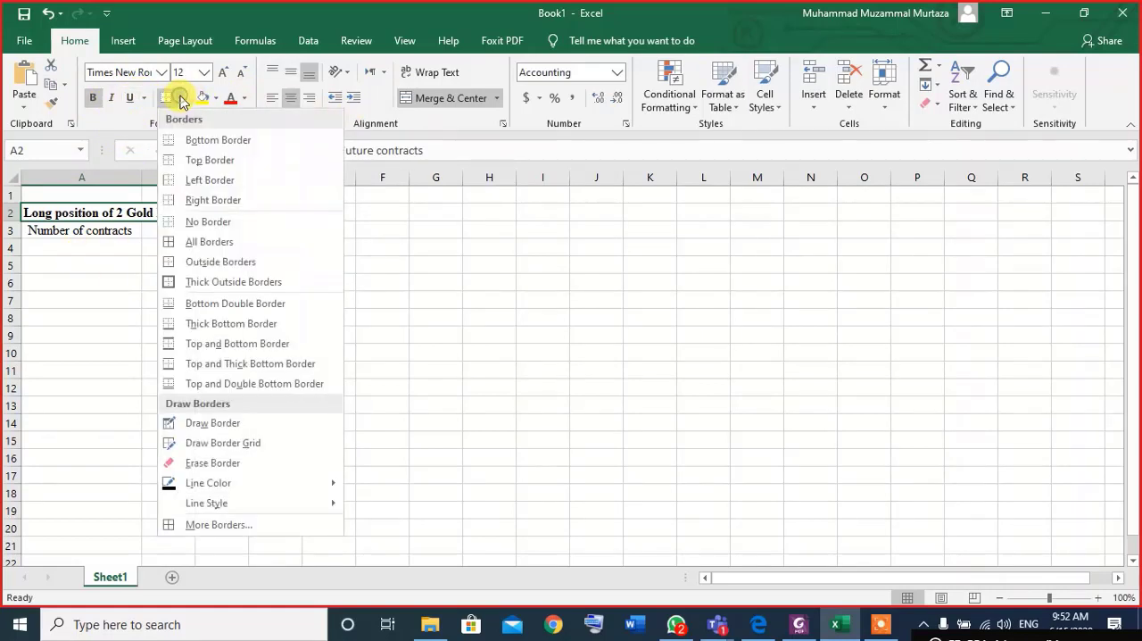
pyautogui.click(233, 281)
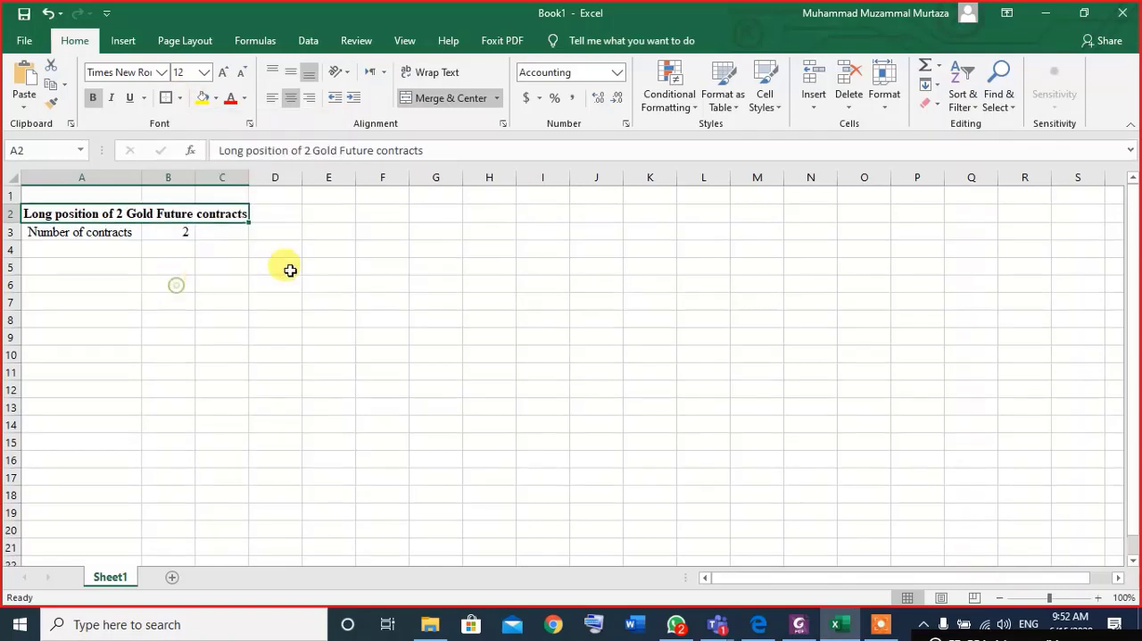
pyautogui.click(374, 278)
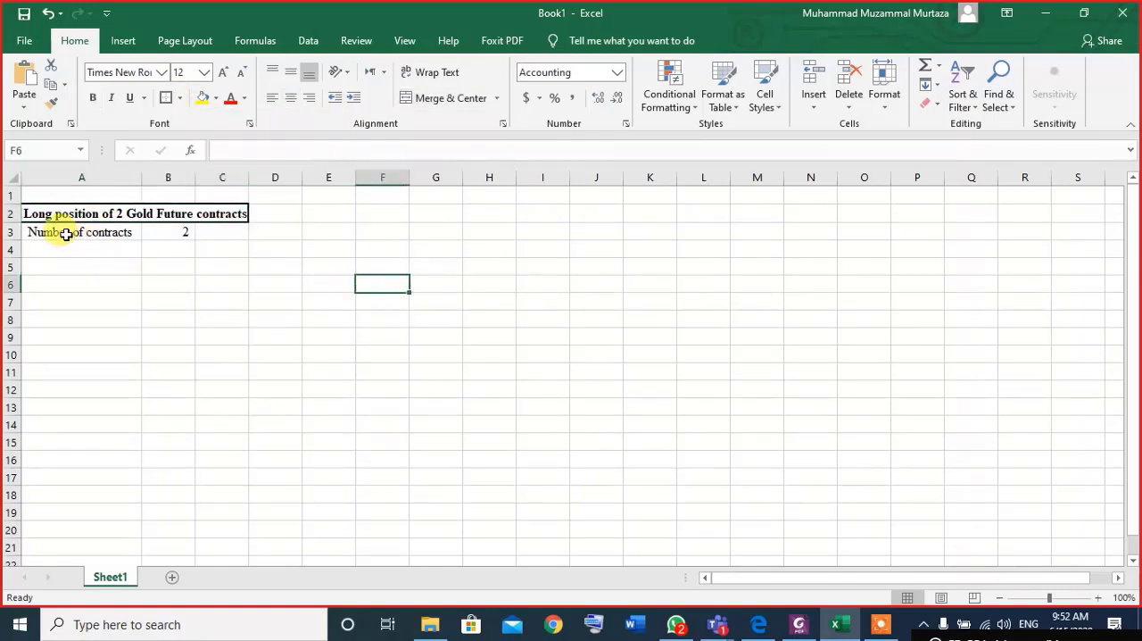
# Shift the "Number of contracts" label and its value down to row 4, leaving row 3 blank below the title
pyautogui.moveTo(66, 234); pyautogui.dragTo(113, 259)
pyautogui.click(90, 270)
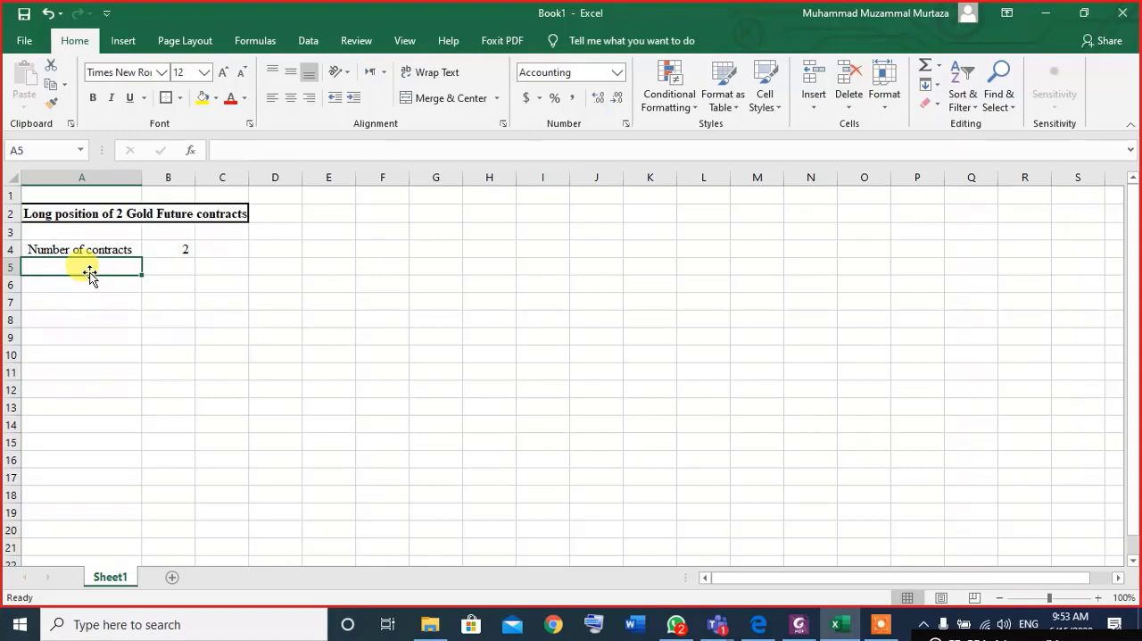
# Enter the label "Initial margen per contract" in cell A5
pyautogui.write('Init')
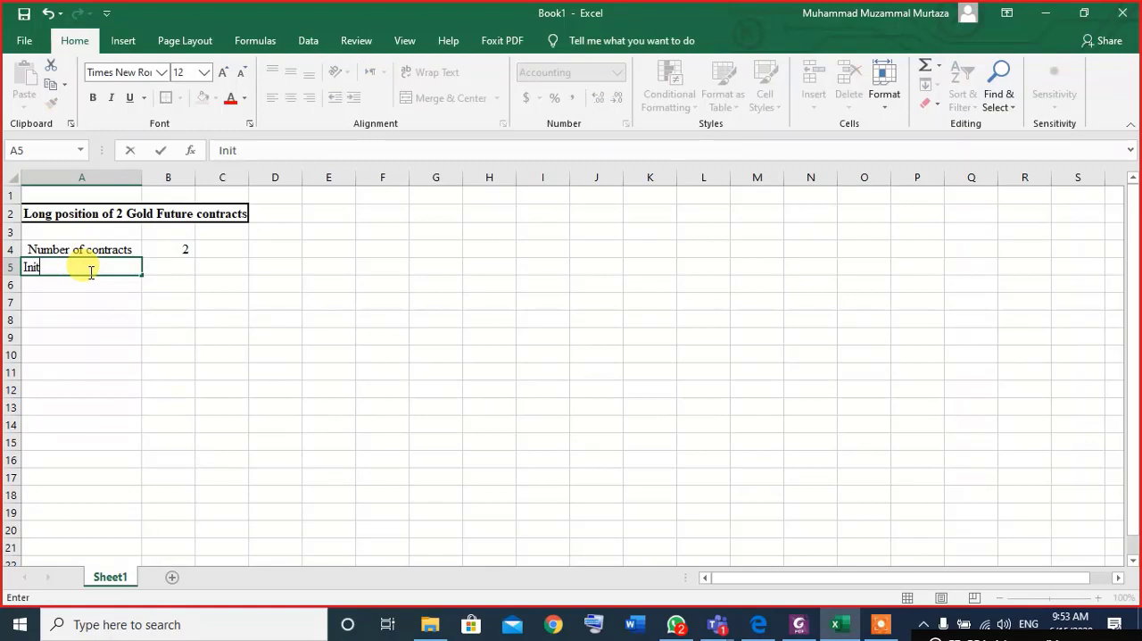
pyautogui.write('ial margen p')
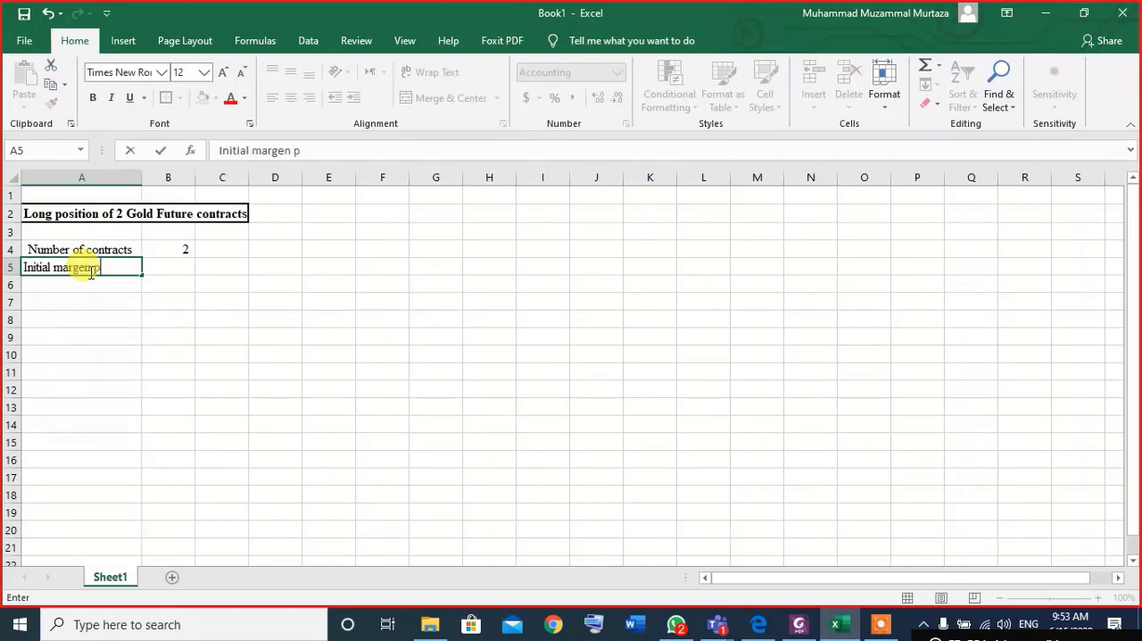
pyautogui.write('er contract')
pyautogui.press('Tab')
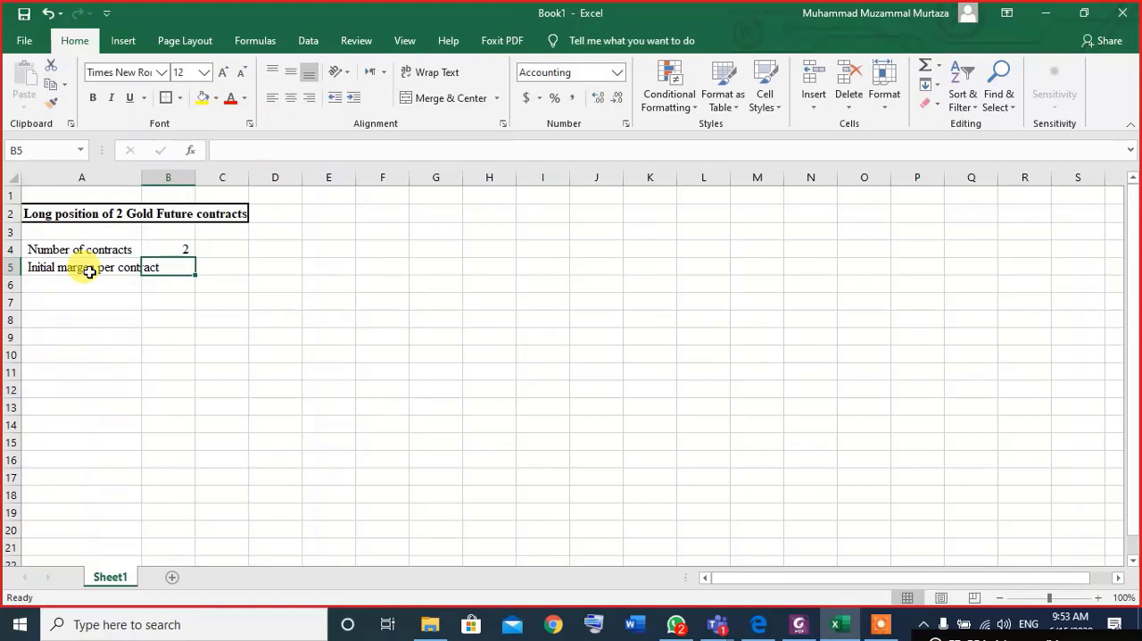
# Enter 6000 as the initial margin per contract in B5 and autofit column A to its labels
pyautogui.write('6000')
pyautogui.press('Return')
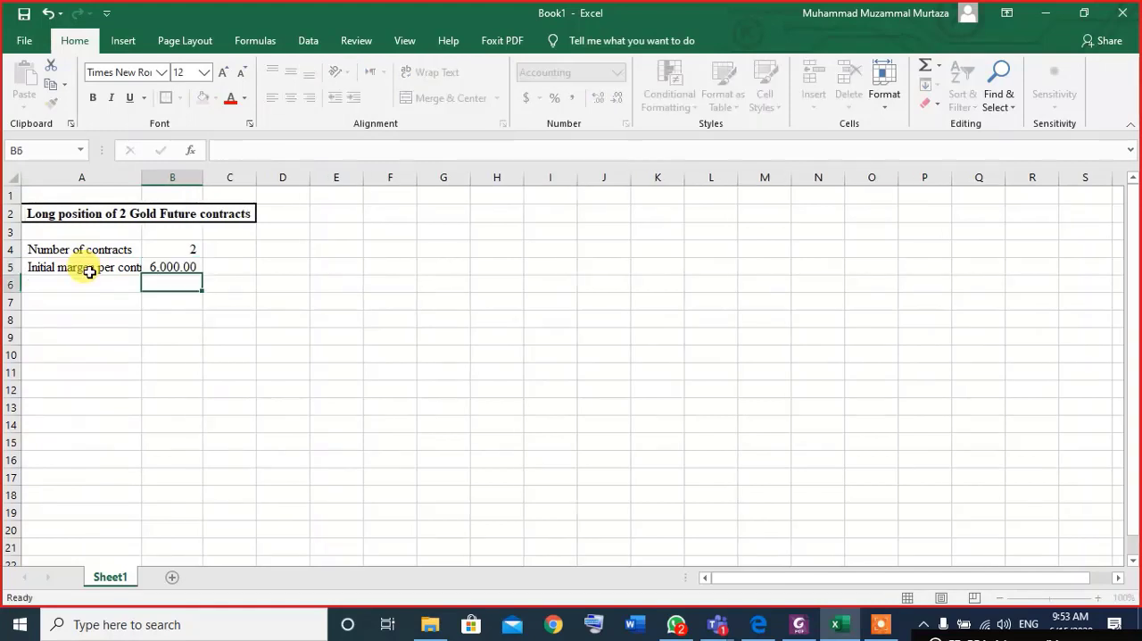
pyautogui.press('Up')
pyautogui.press('Up')
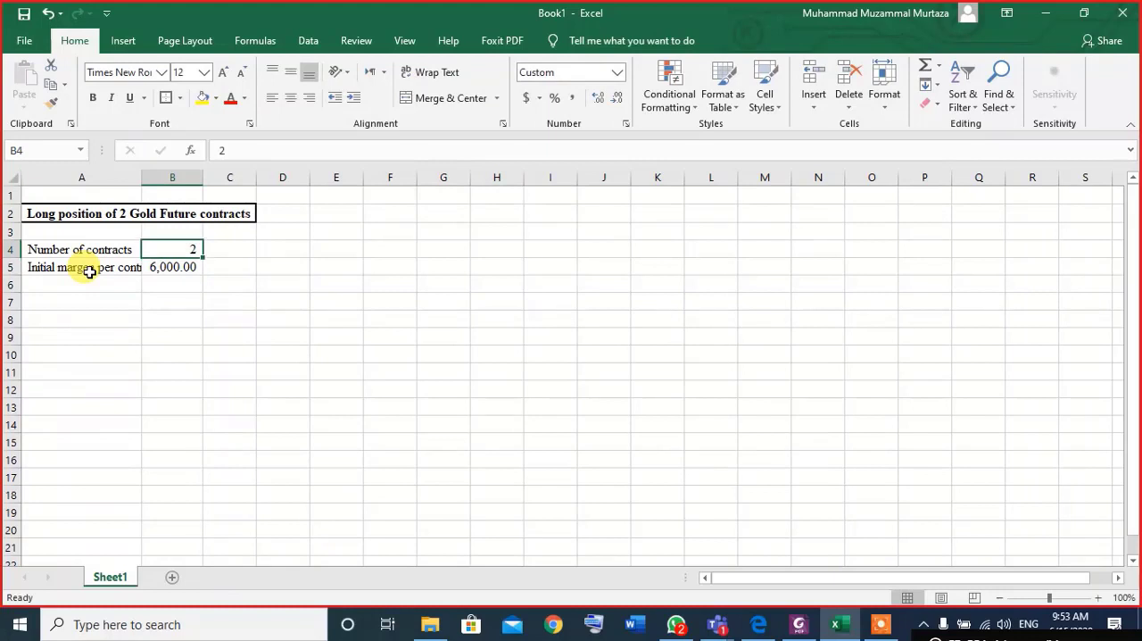
pyautogui.doubleClick(141, 176)
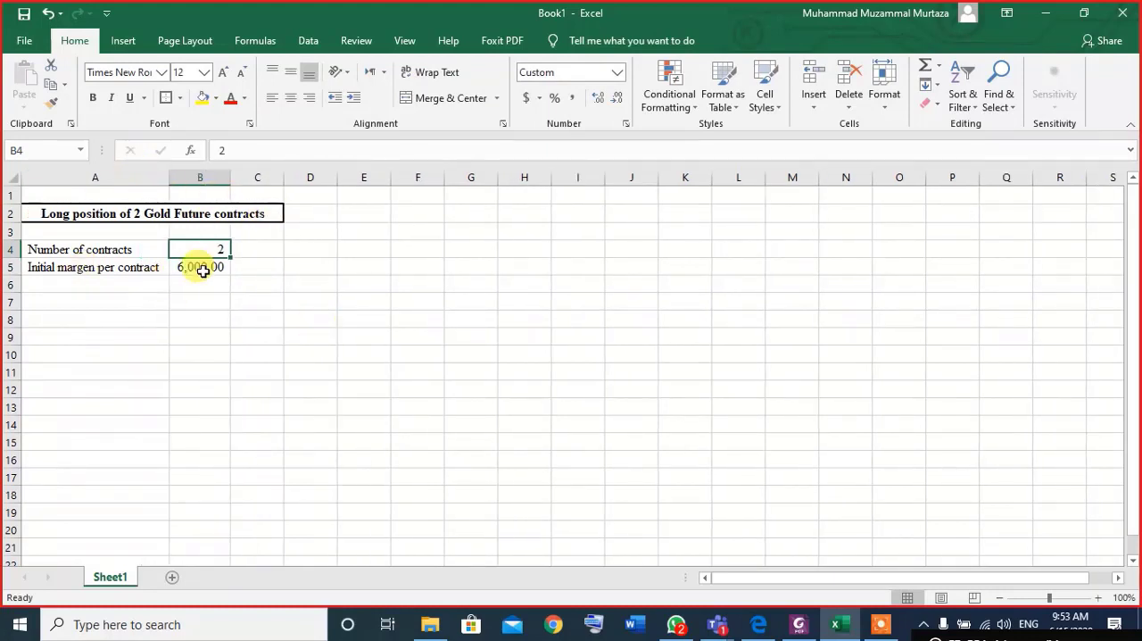
# Enter the label "Total Initial Margin" in cell A6
pyautogui.click(68, 293)
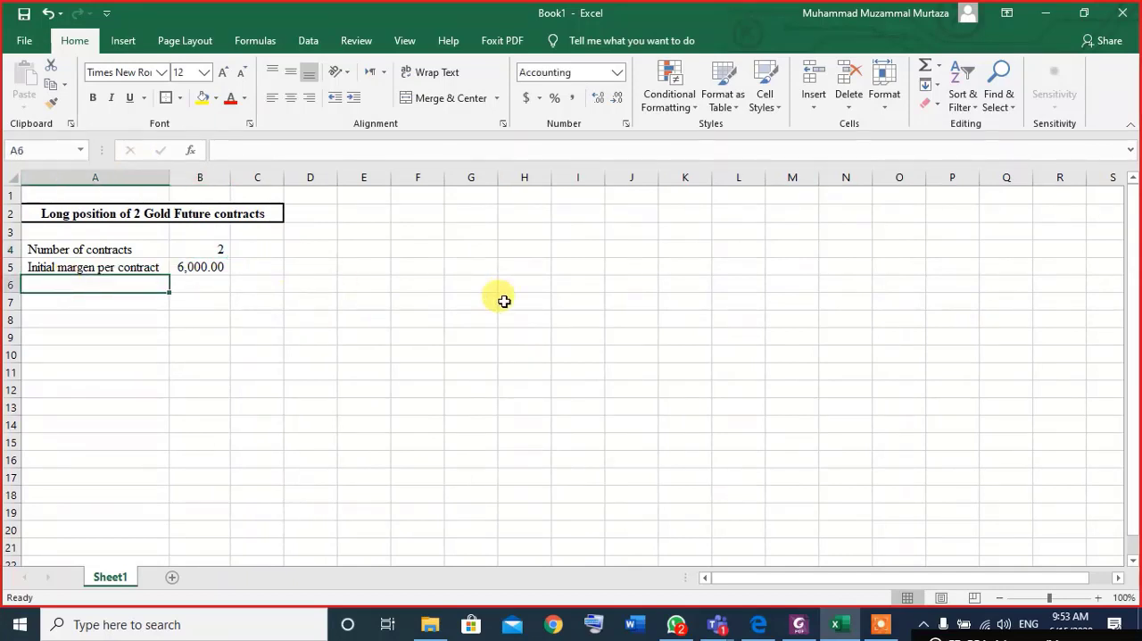
pyautogui.write('Total I')
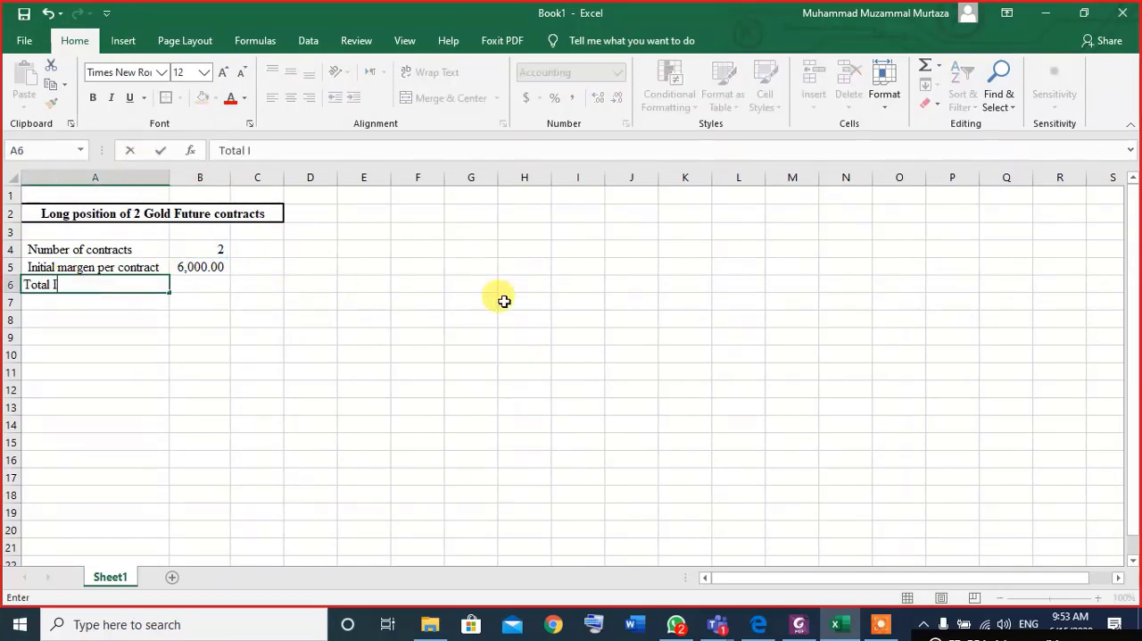
pyautogui.write('nitial Mar')
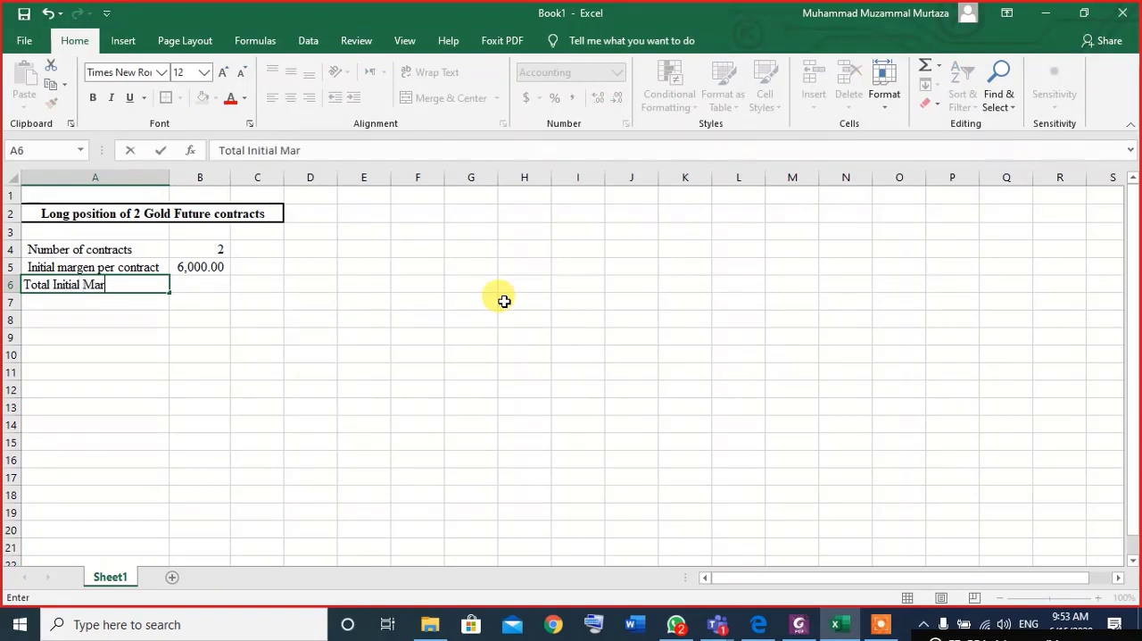
pyautogui.write('gin')
pyautogui.press('Tab')
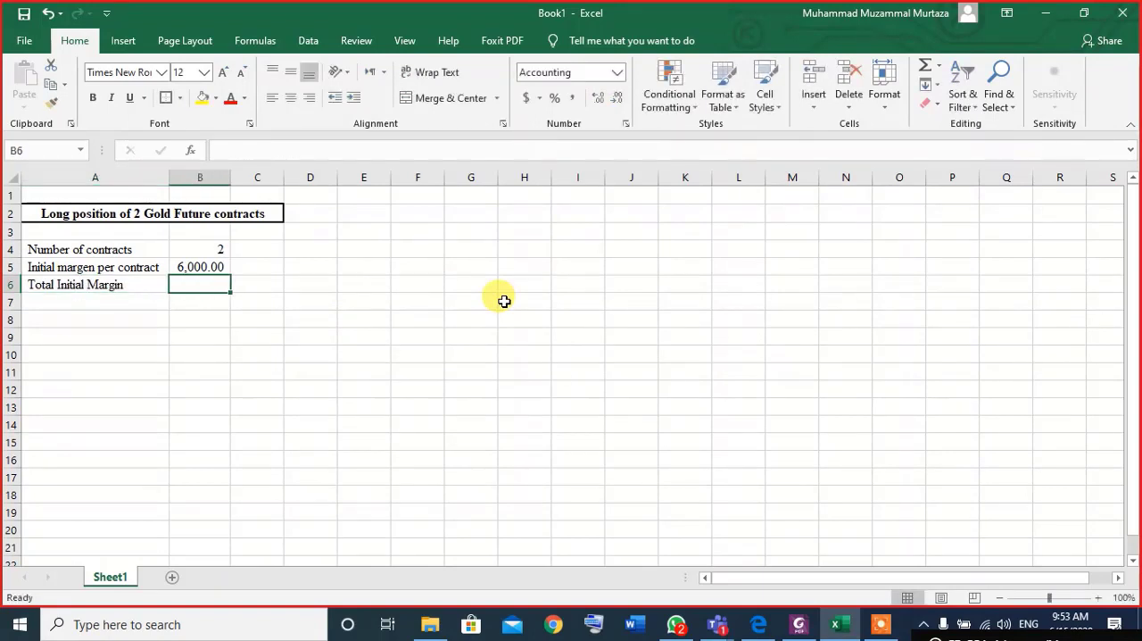
# Calculate the total initial margin in B6 with the formula =B5*B4
pyautogui.write('=')
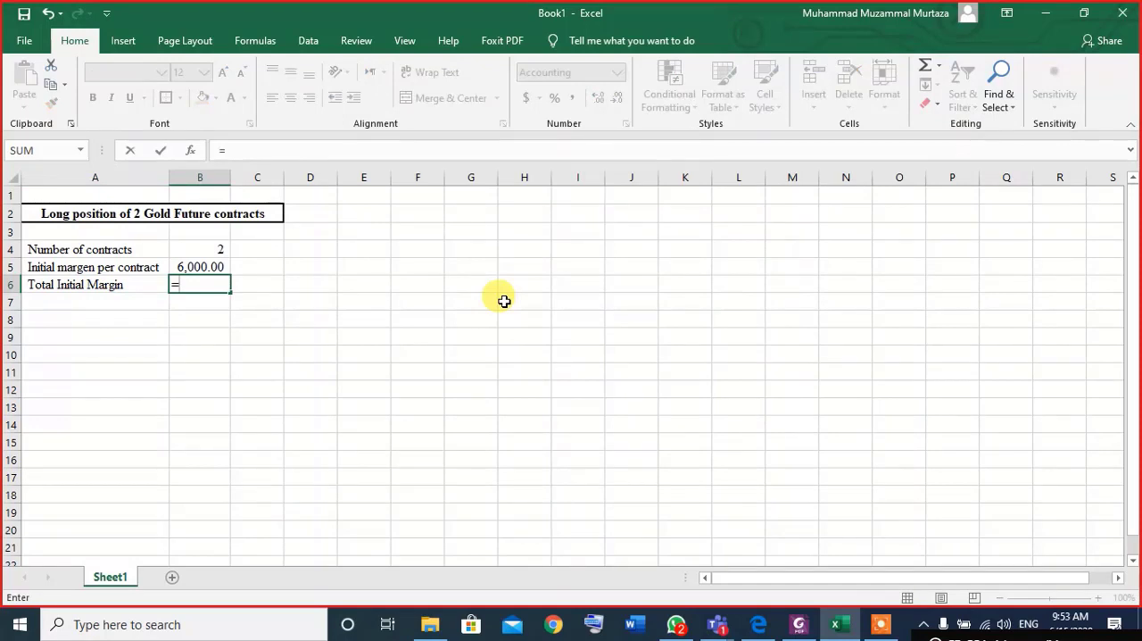
pyautogui.click(191, 267)
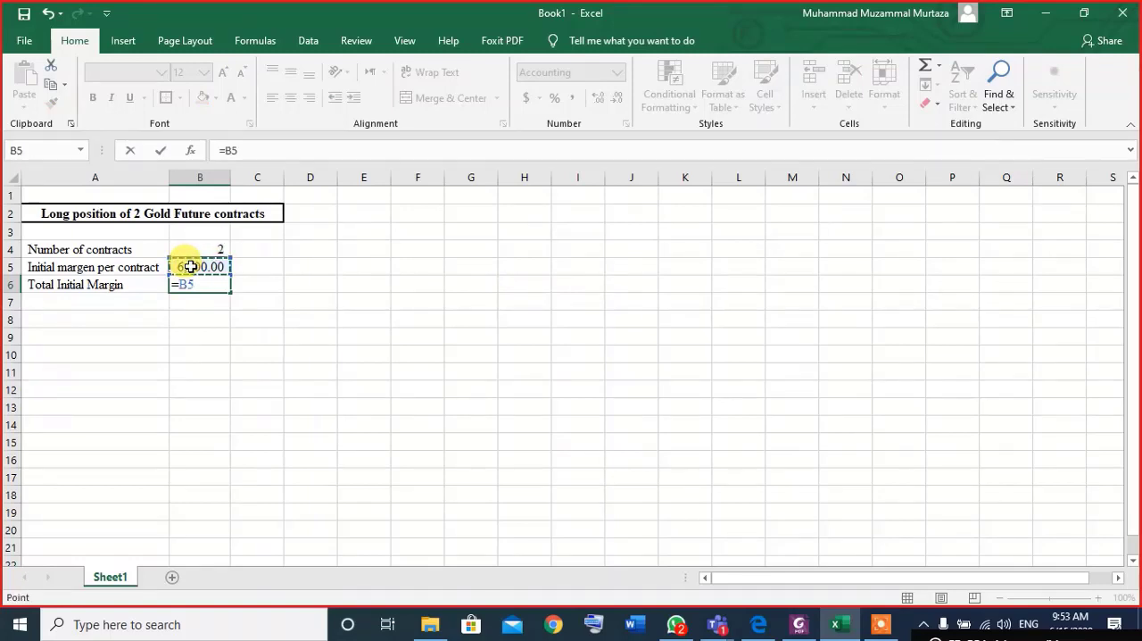
pyautogui.write('*')
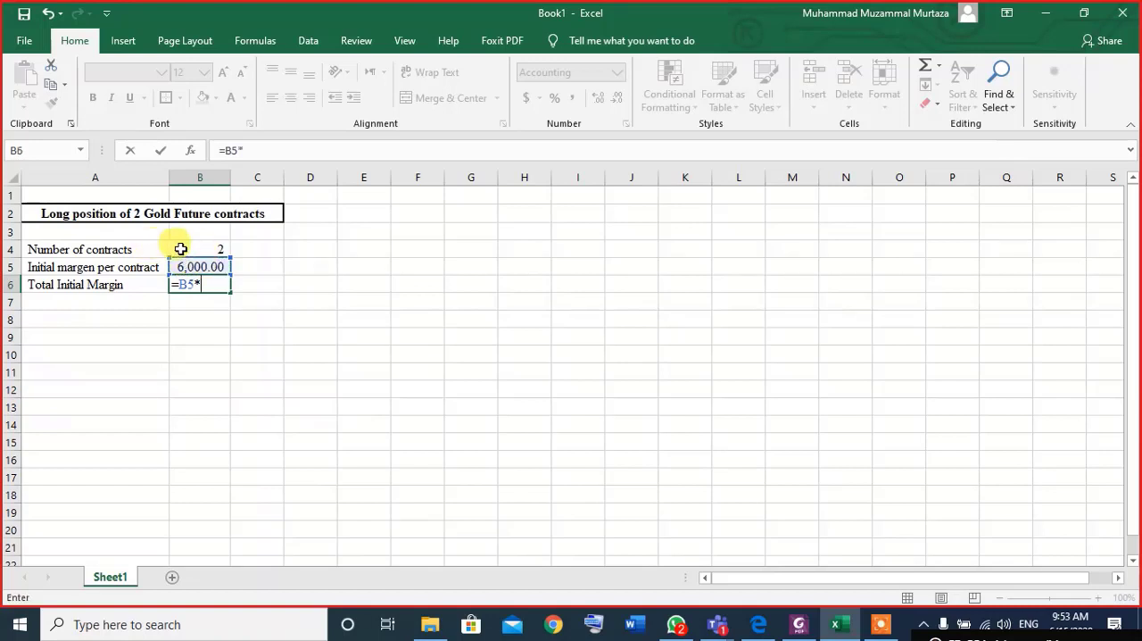
pyautogui.click(200, 249)
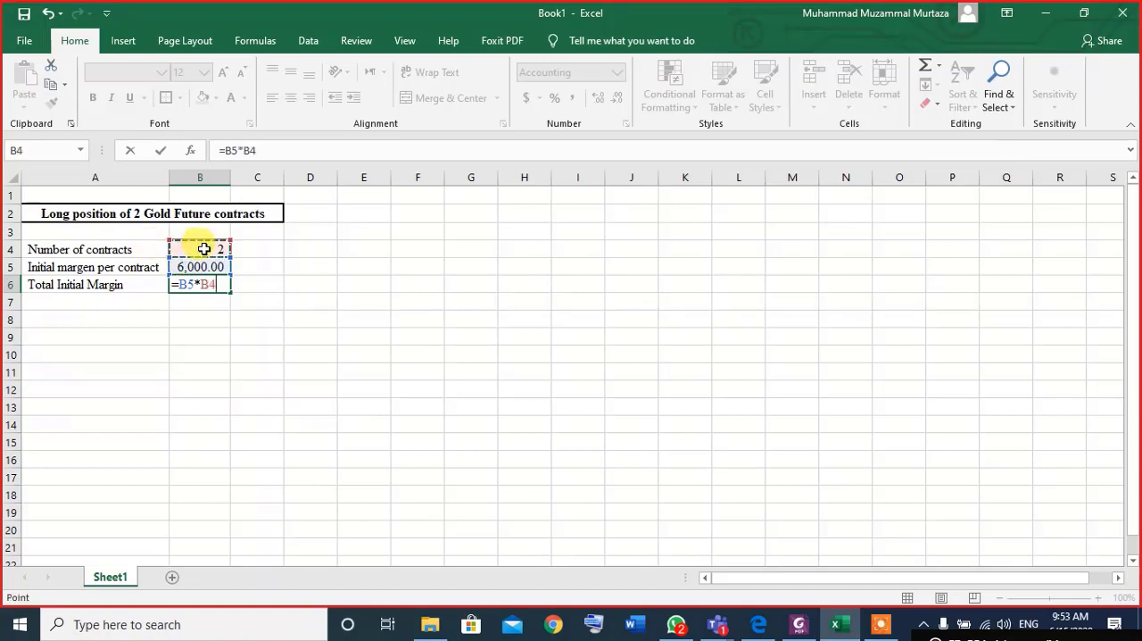
pyautogui.press('Return')
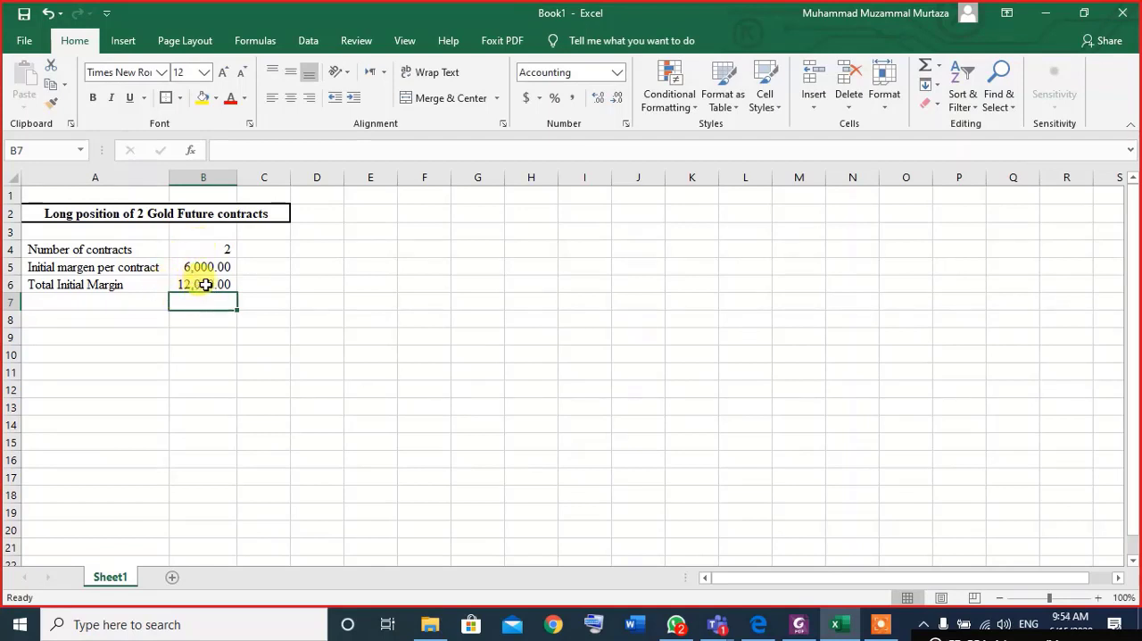
# Enter the label "Maintenance Margin Per Contract" in cell A7
pyautogui.press('Down')
pyautogui.press('Left')
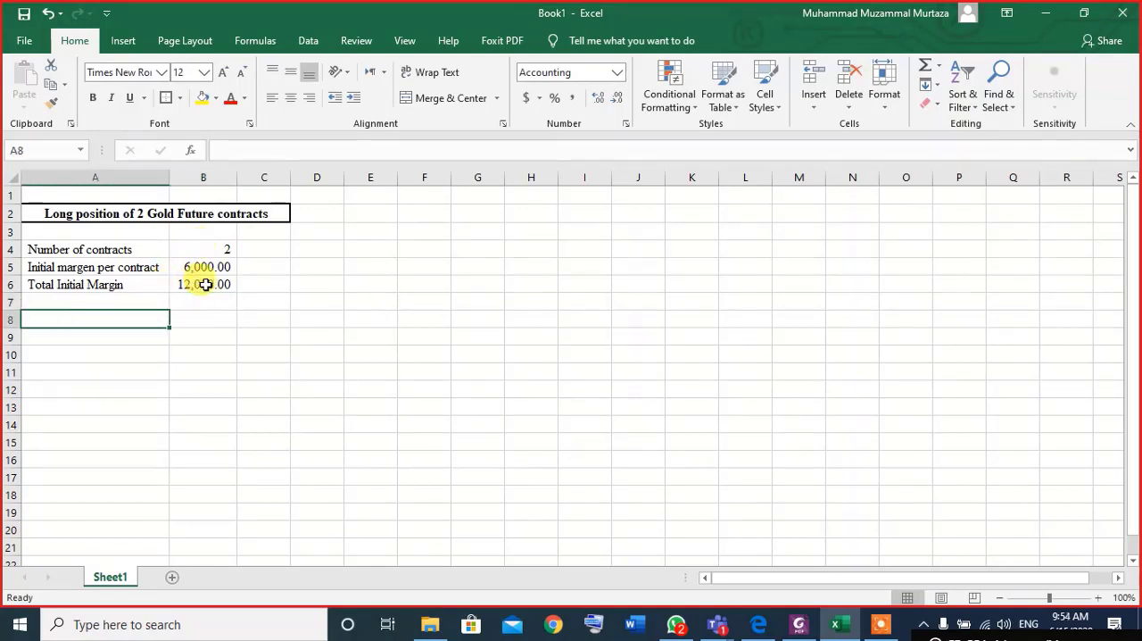
pyautogui.press('Up')
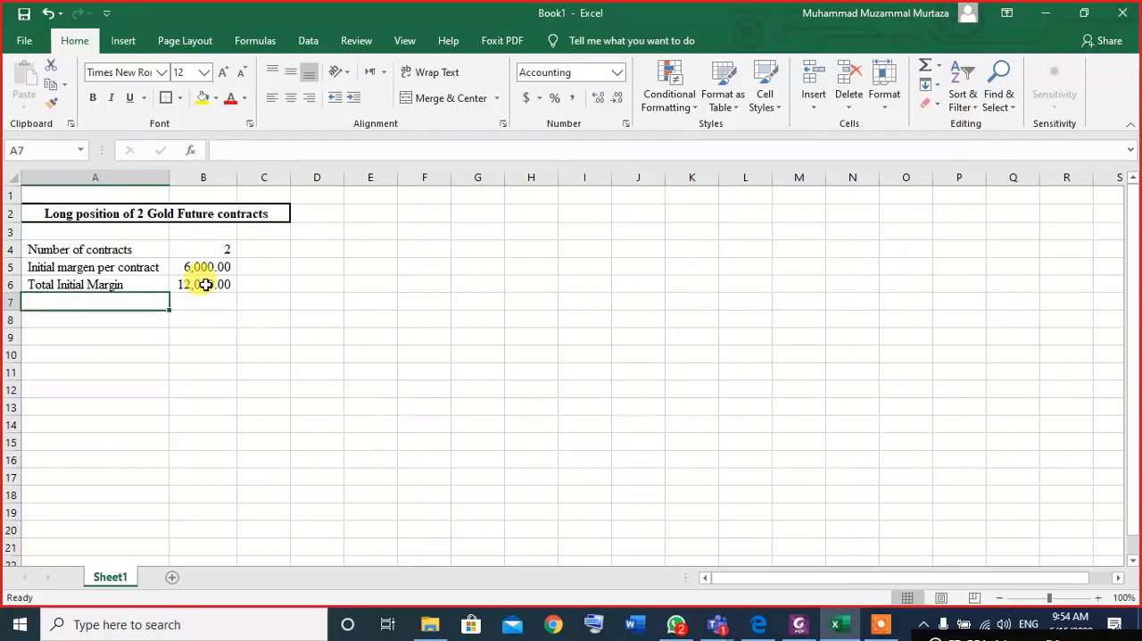
pyautogui.write('Mainte')
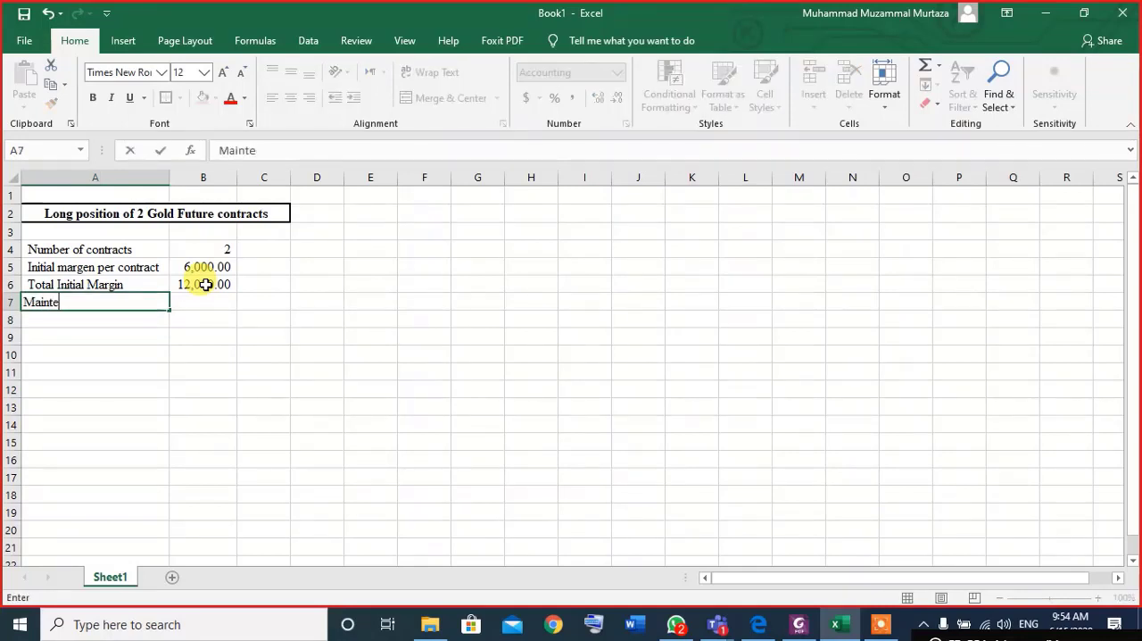
pyautogui.write('nance Ma')
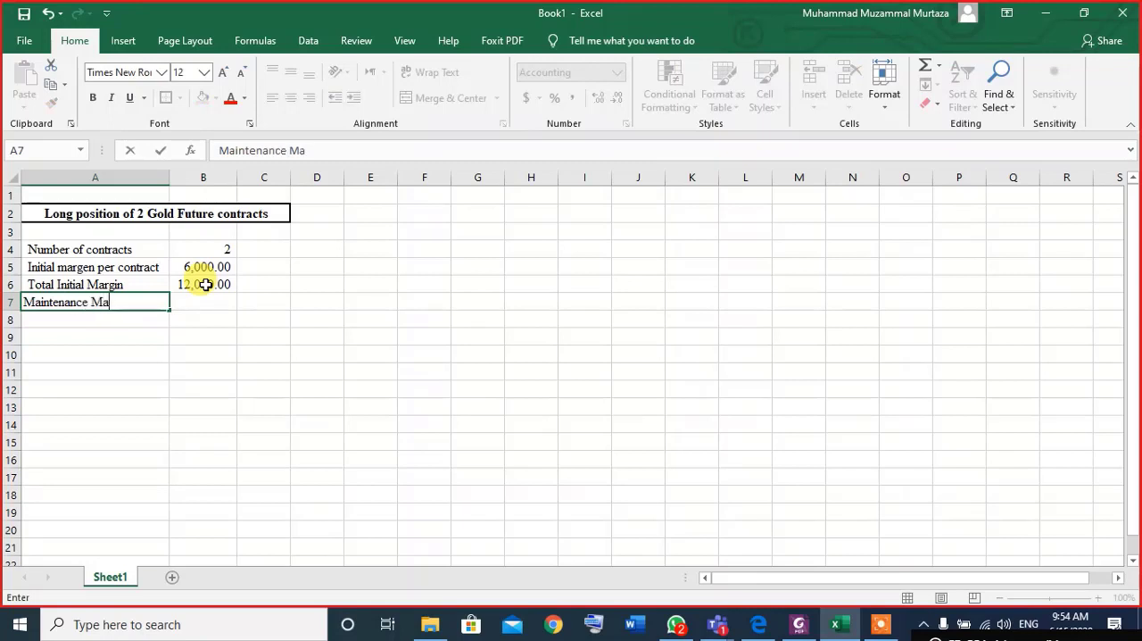
pyautogui.write('rgin Per ')
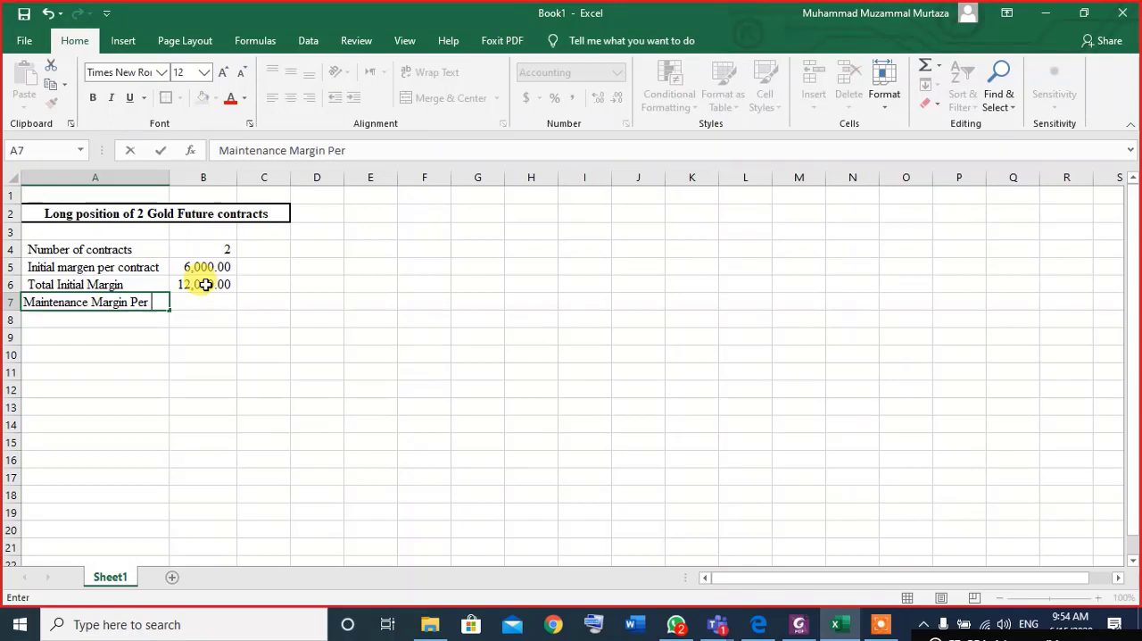
pyautogui.write('Contract')
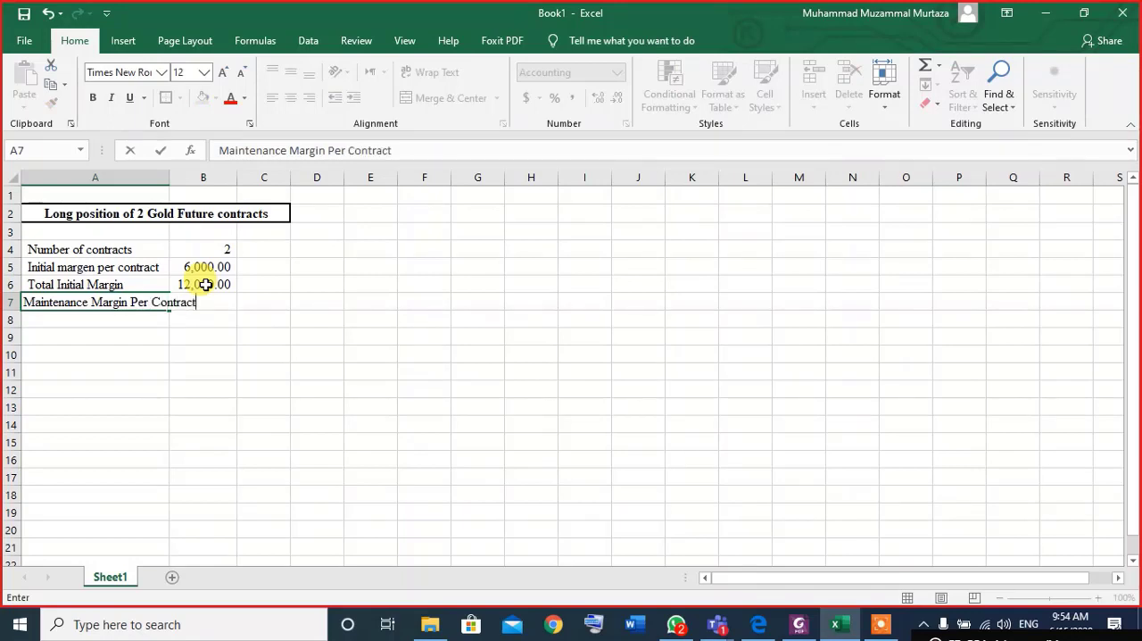
pyautogui.press('Tab')
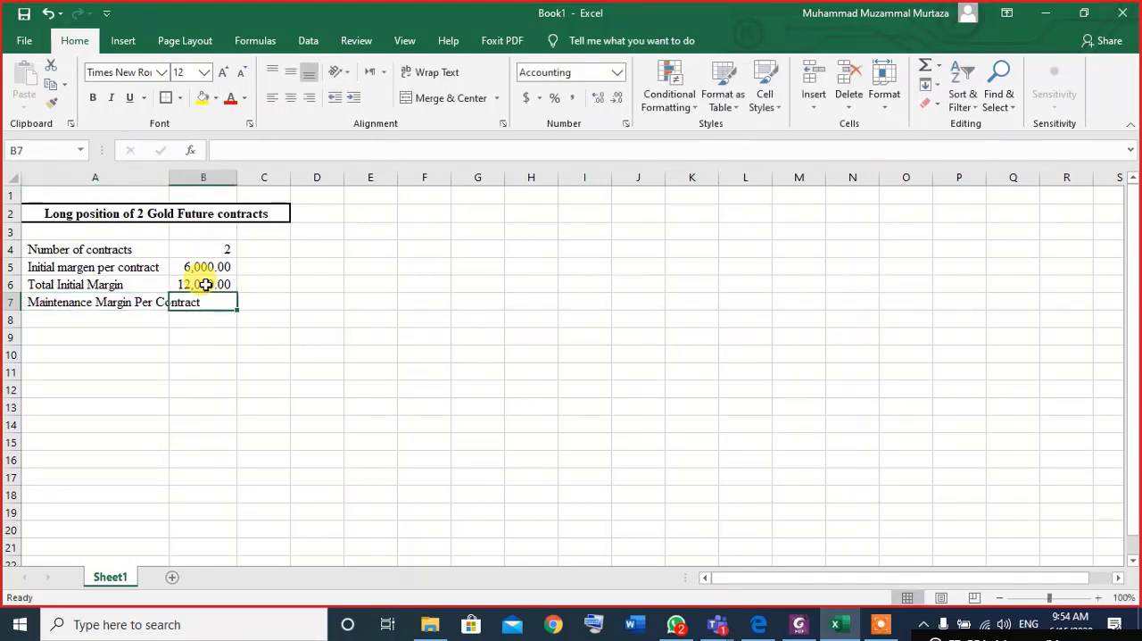
# Enter 4500 as the maintenance margin per contract in B7 and autofit column A to the longer label
pyautogui.write('4500')
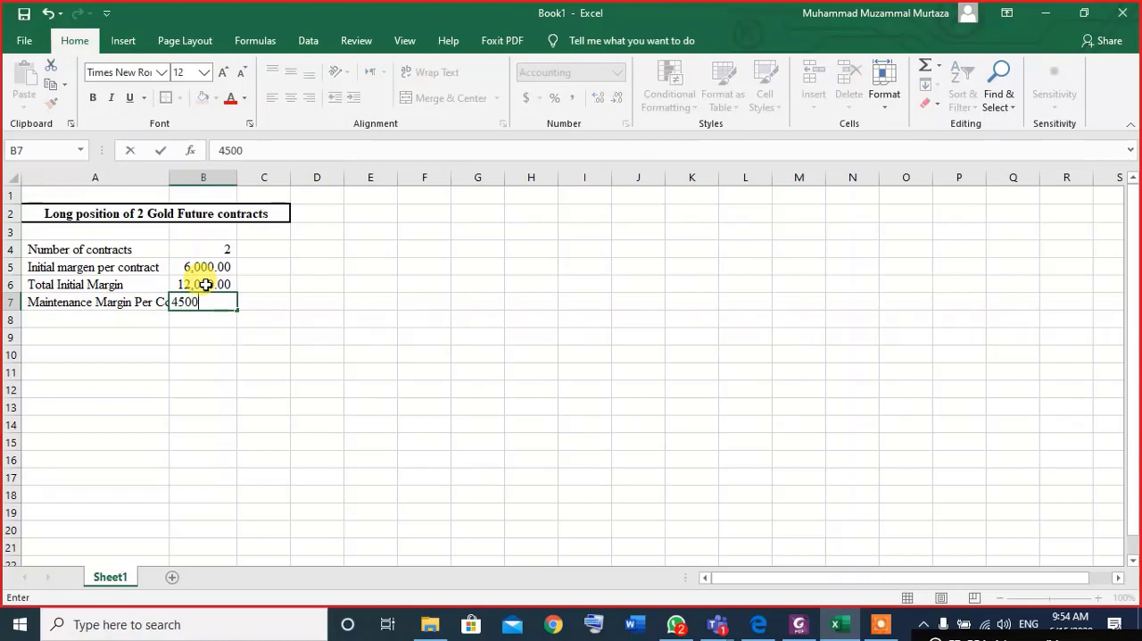
pyautogui.hotkey('ctrl', 'Return')
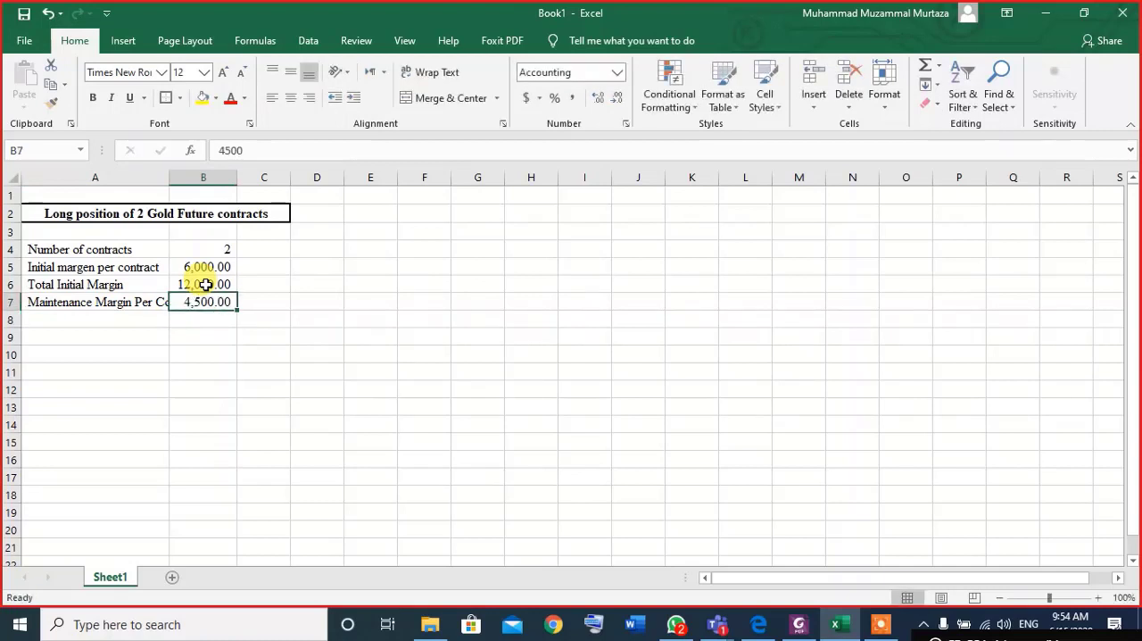
pyautogui.doubleClick(169, 177)
# Enter the label "Total Maintenance Margin" in cell A8
pyautogui.click(109, 319)
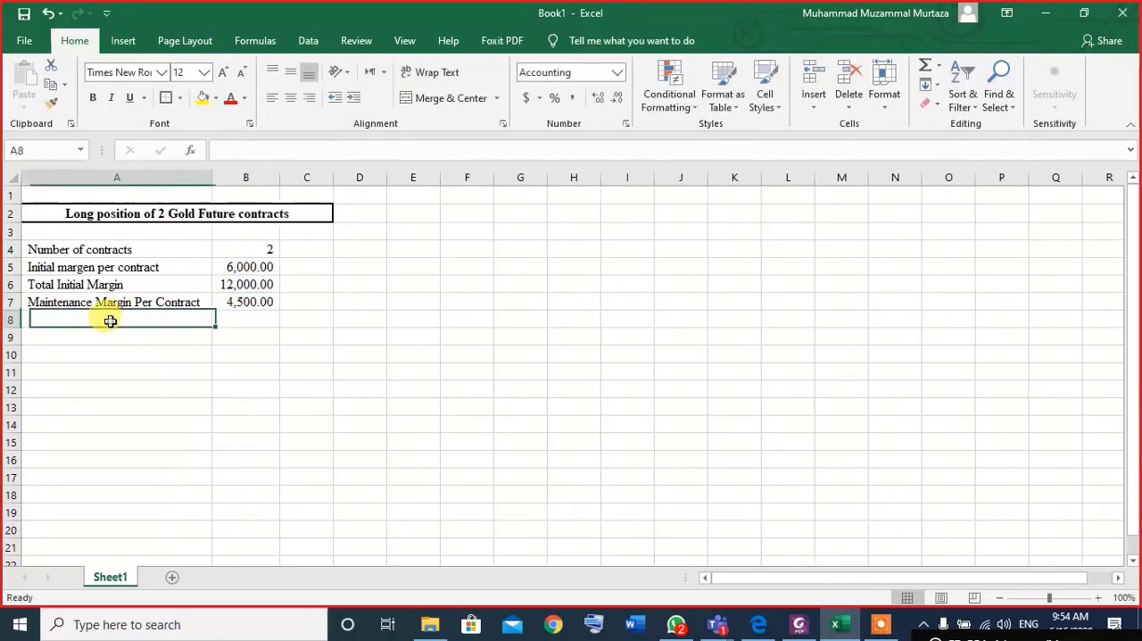
pyautogui.write('Total M')
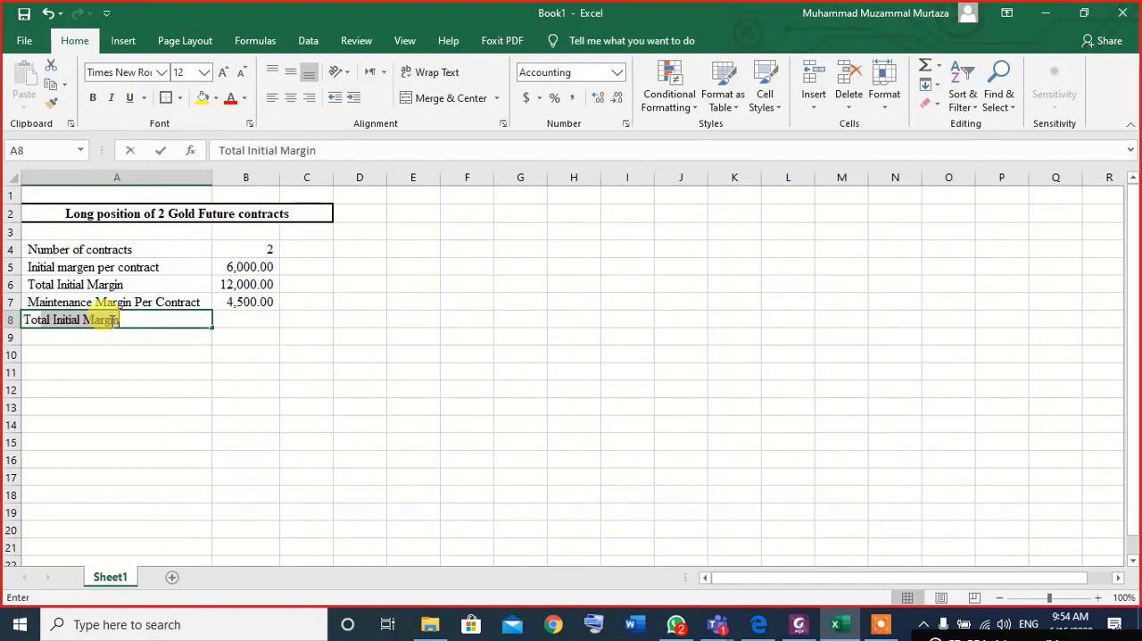
pyautogui.write('ain')
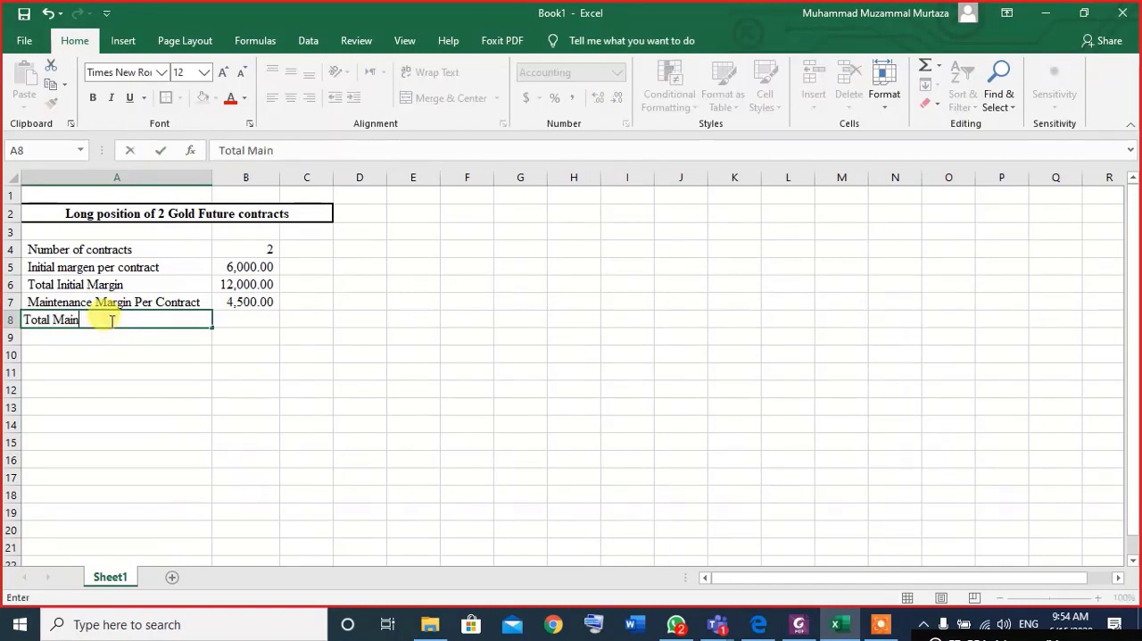
pyautogui.write('tenance Margin')
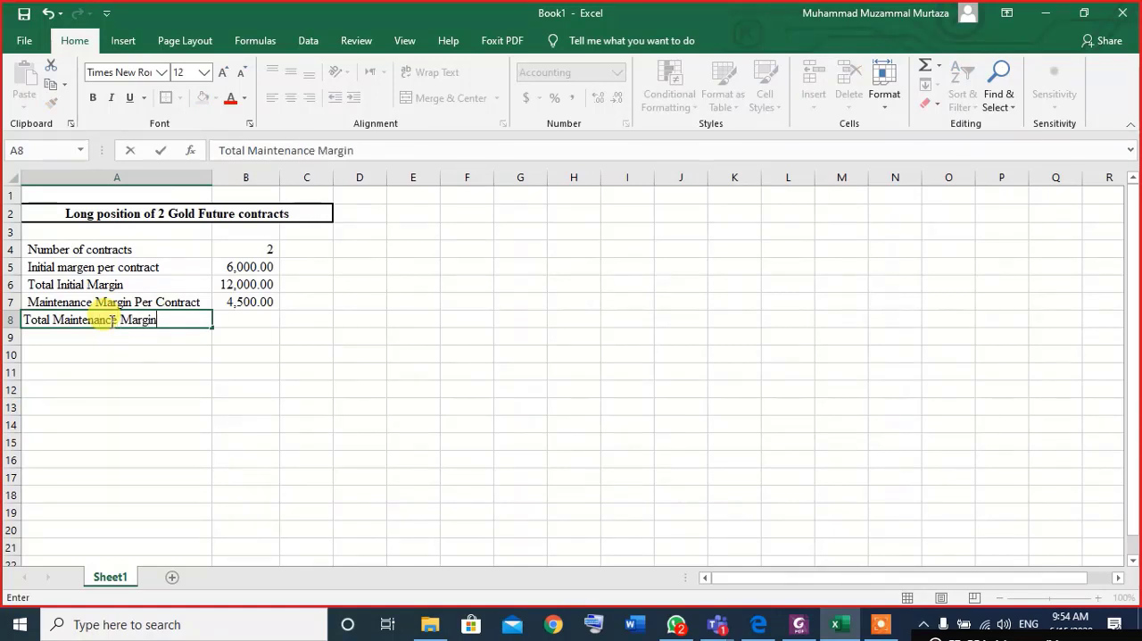
pyautogui.press('Tab')
# Calculate the total maintenance margin in B8 with the formula =B7*B4
pyautogui.write('=')
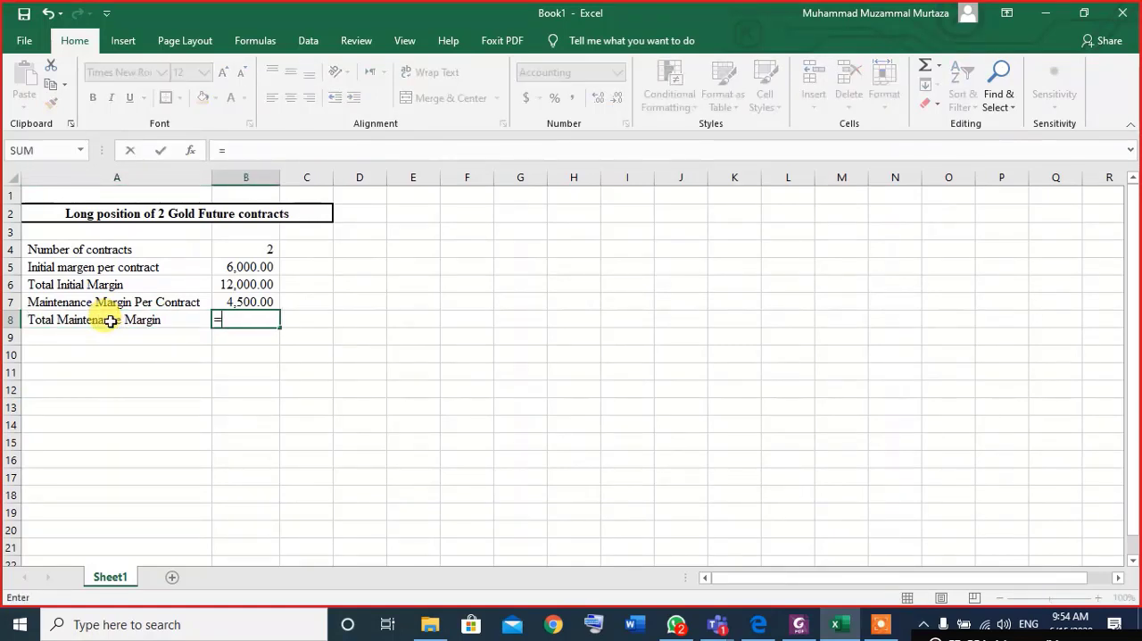
pyautogui.click(250, 302)
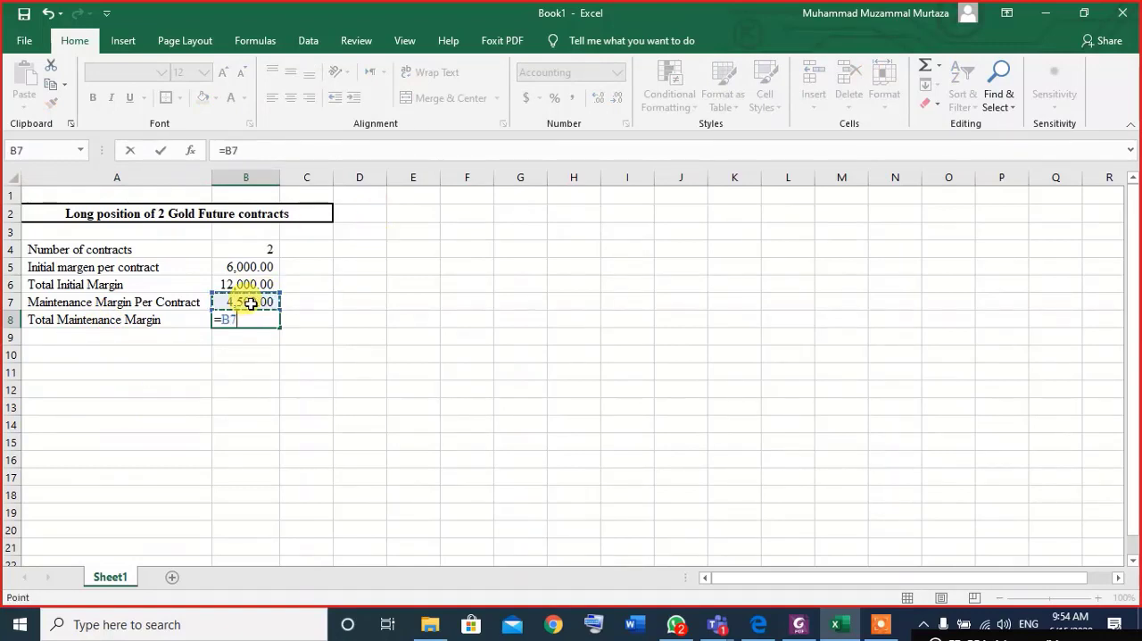
pyautogui.write('*')
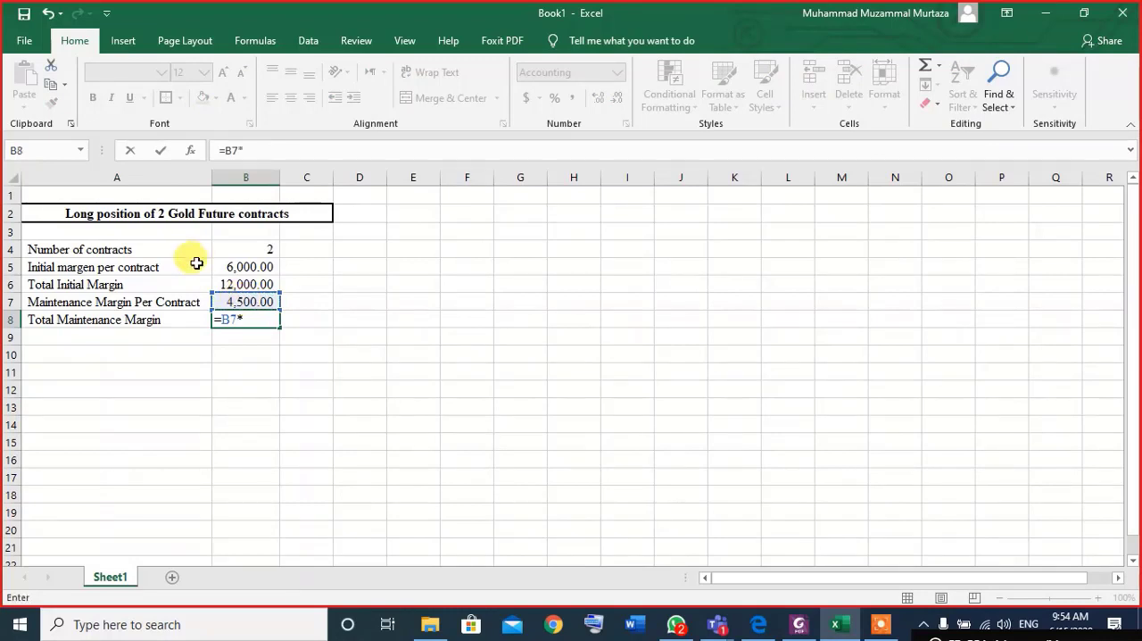
pyautogui.click(237, 249)
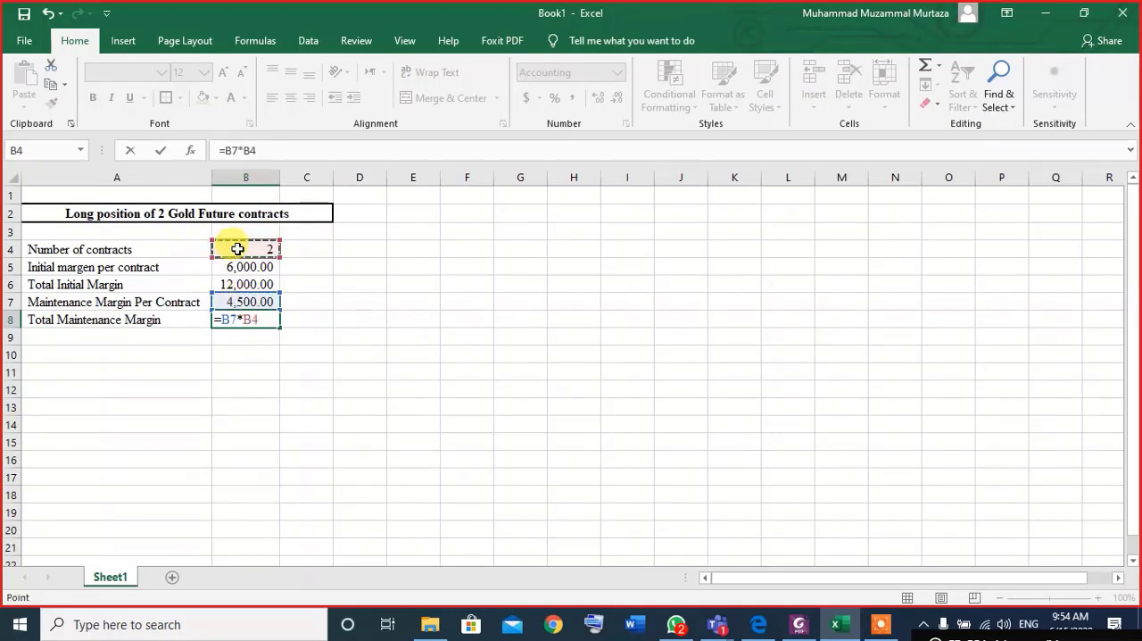
pyautogui.press('Return')
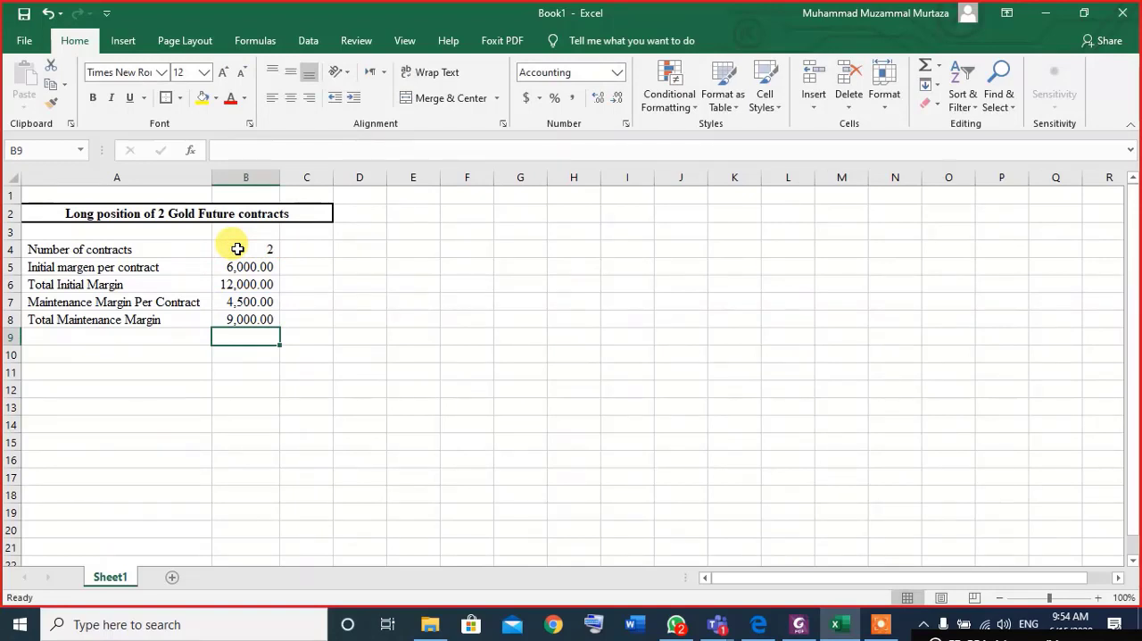
# Enter the label "Price of contract at the time entery" in cell A9
pyautogui.press('Left')
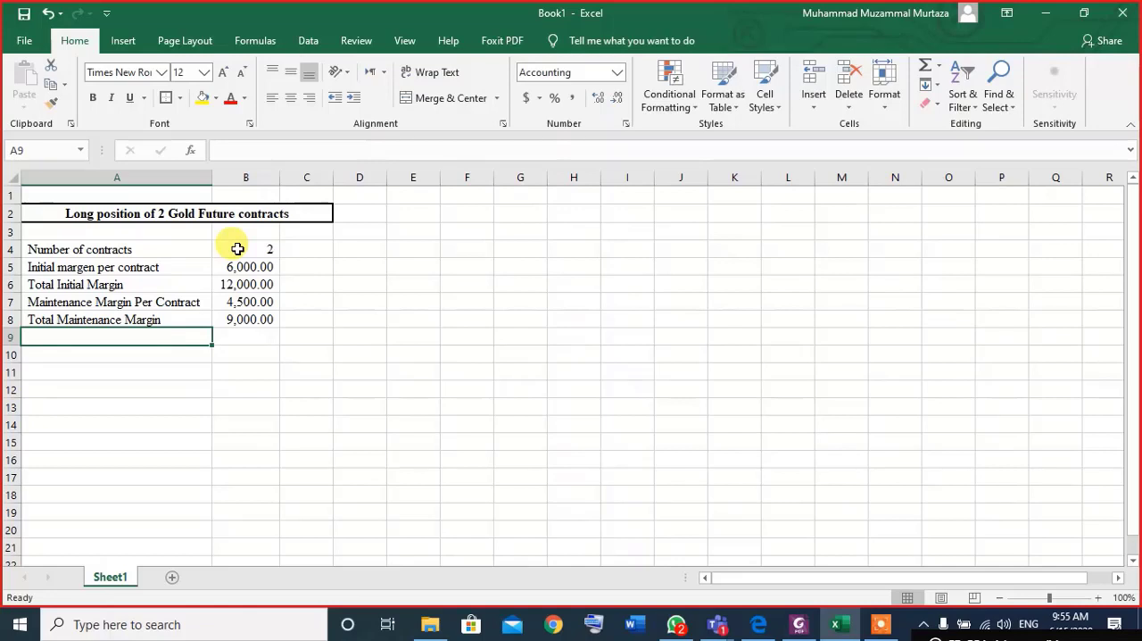
pyautogui.write('Price of ')
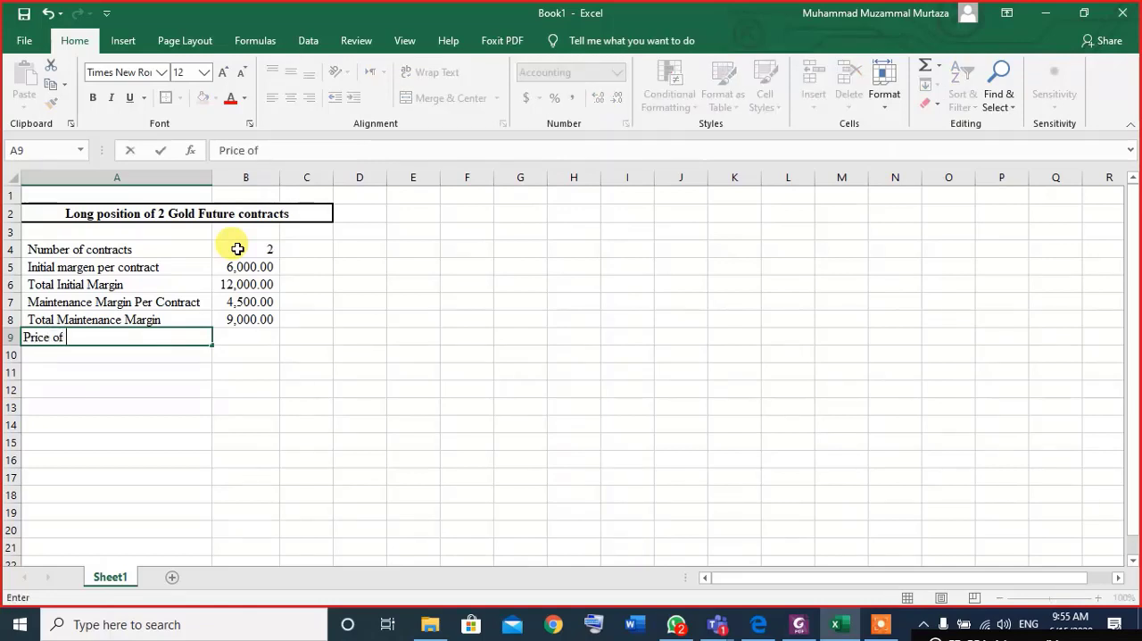
pyautogui.write('contract at ')
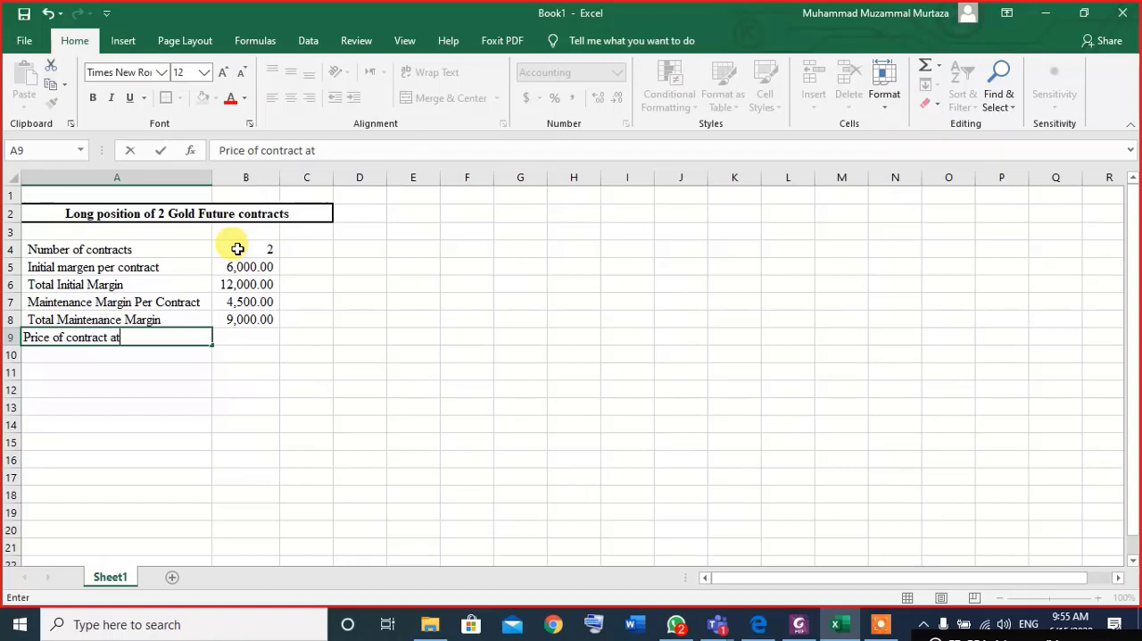
pyautogui.write('the time enter')
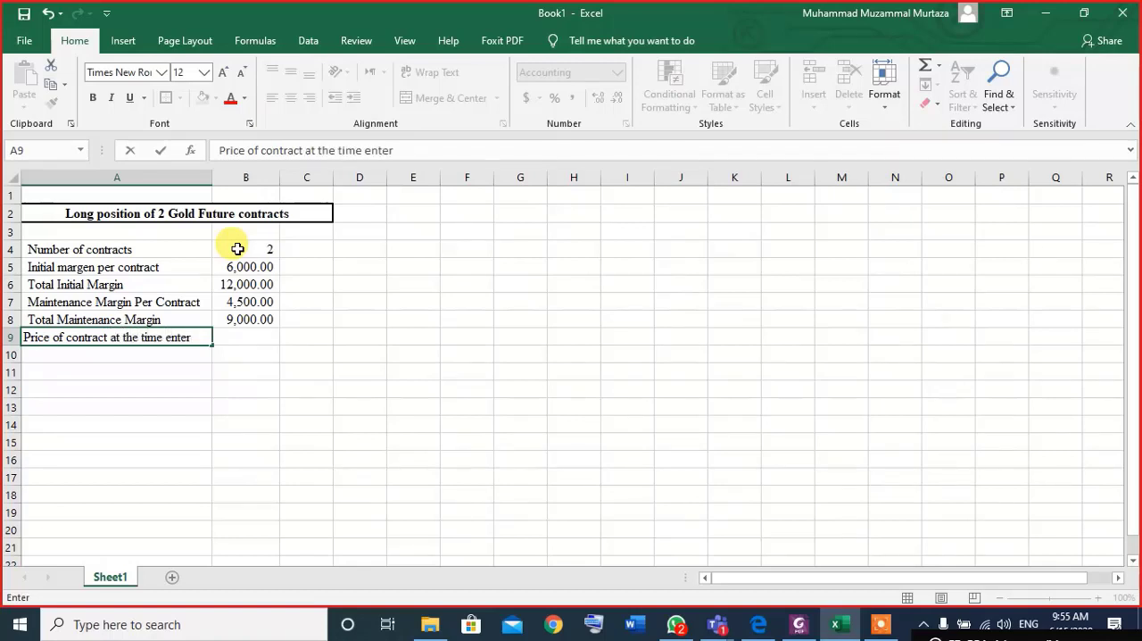
pyautogui.write('y')
pyautogui.press('Tab')
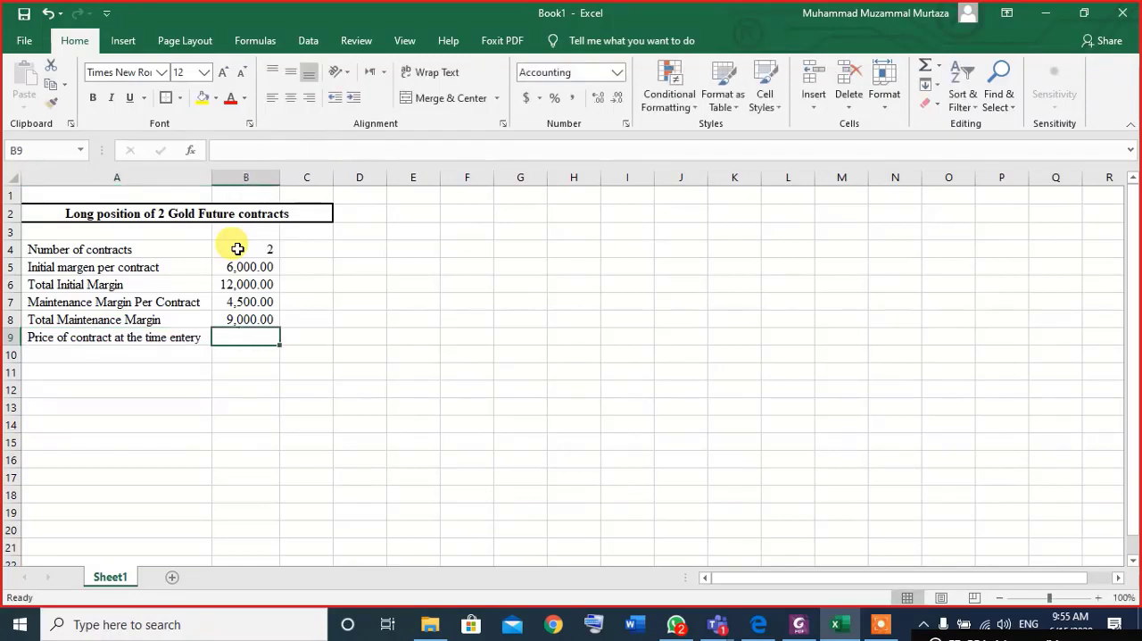
# Enter 1450 in B9 as the contract price at the time of entry
pyautogui.write('1450')
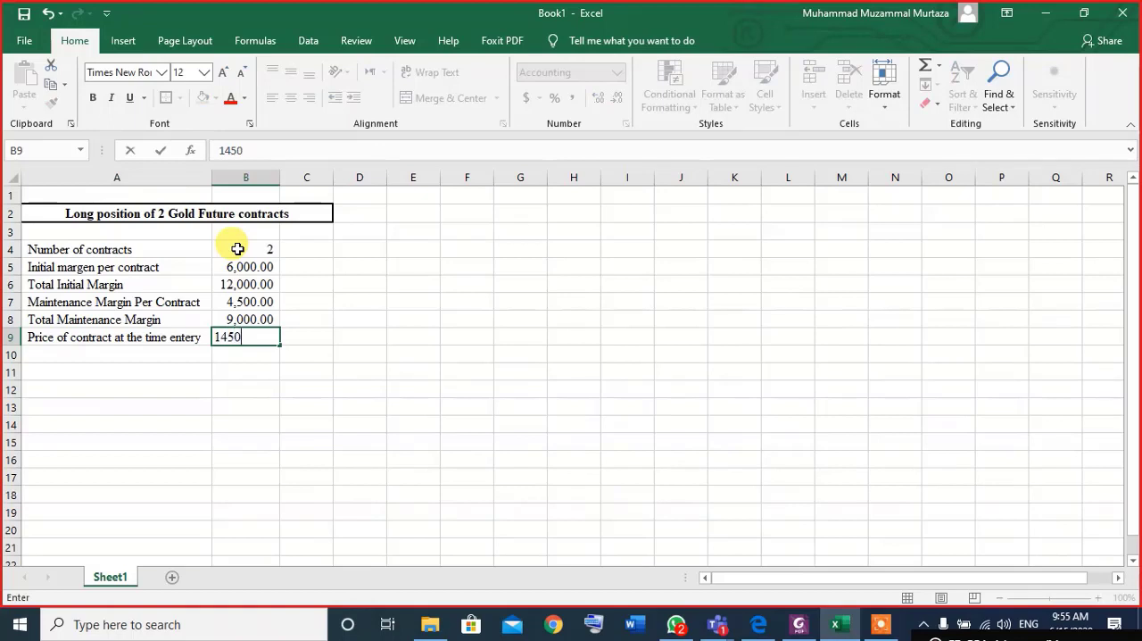
pyautogui.press('Return')
pyautogui.press('Left')
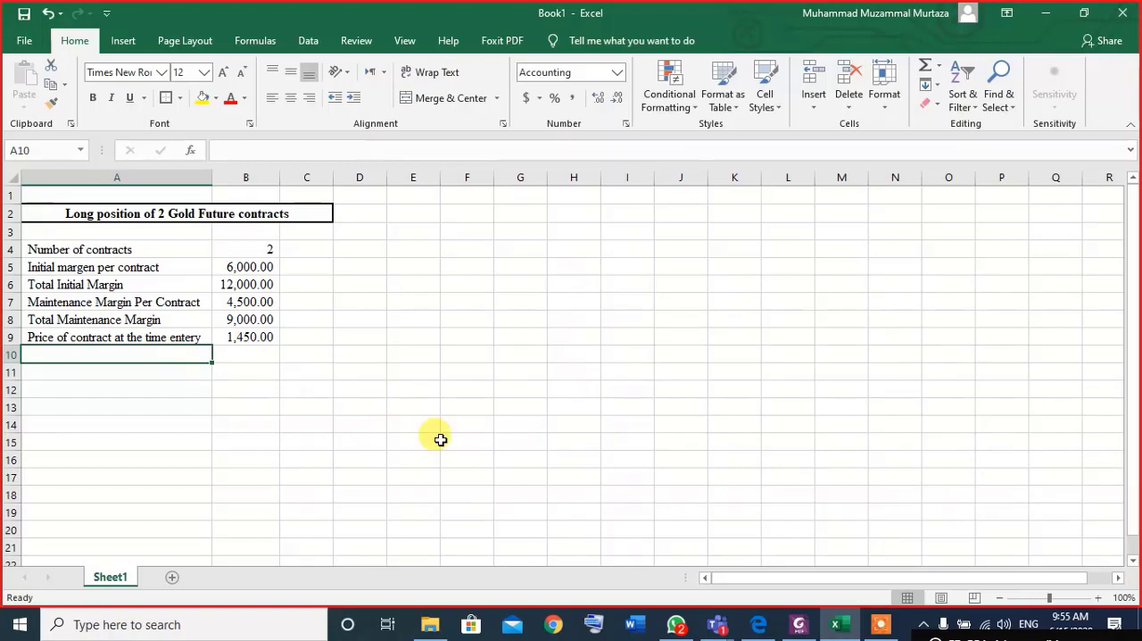
# Start the table's header row with "Days" in B12 and "Trade Price" in C12
pyautogui.click(312, 374)
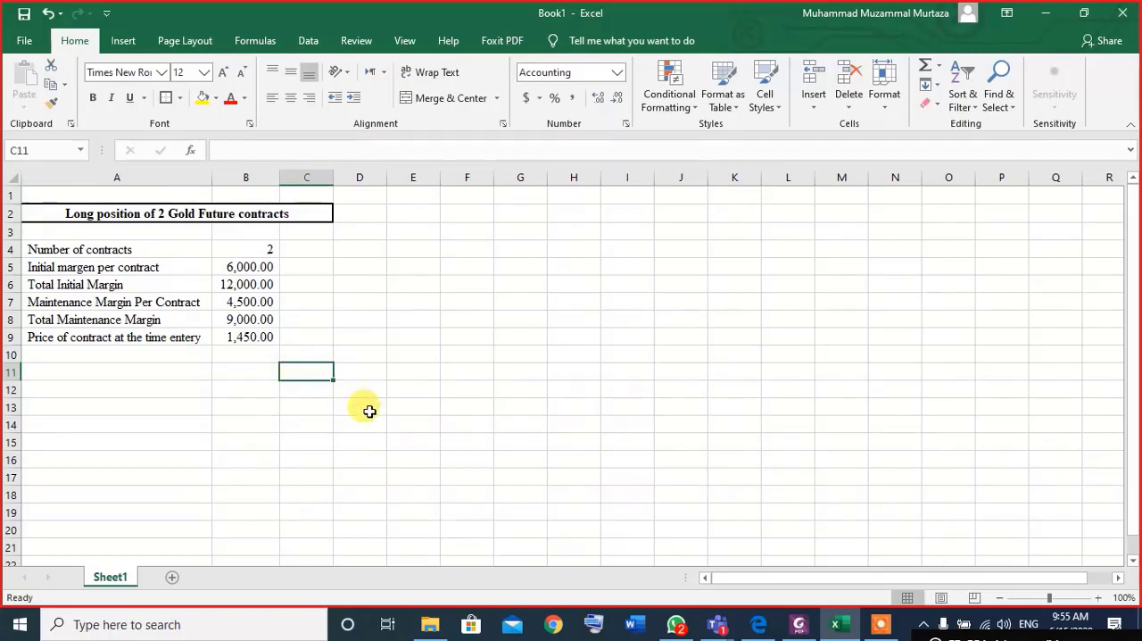
pyautogui.click(248, 389)
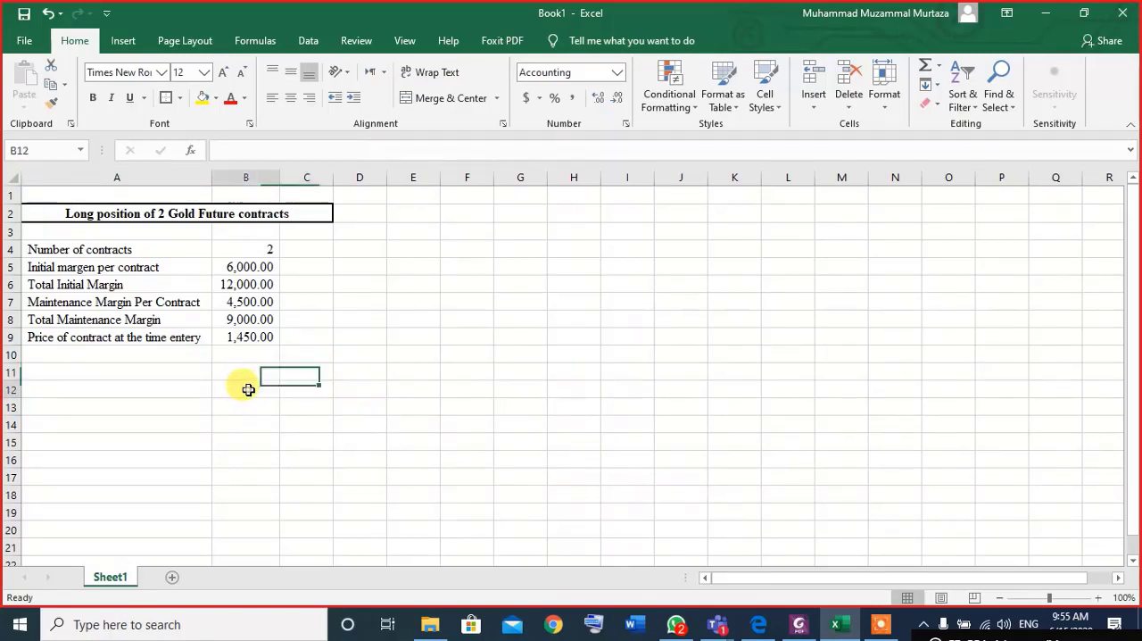
pyautogui.write('Days')
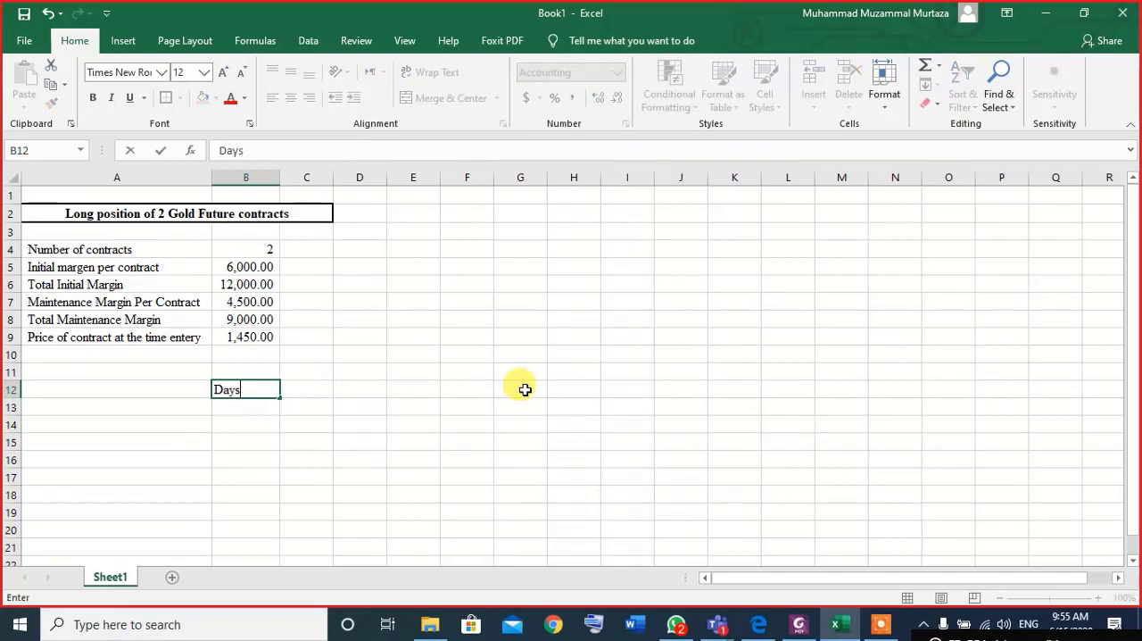
pyautogui.press('Tab')
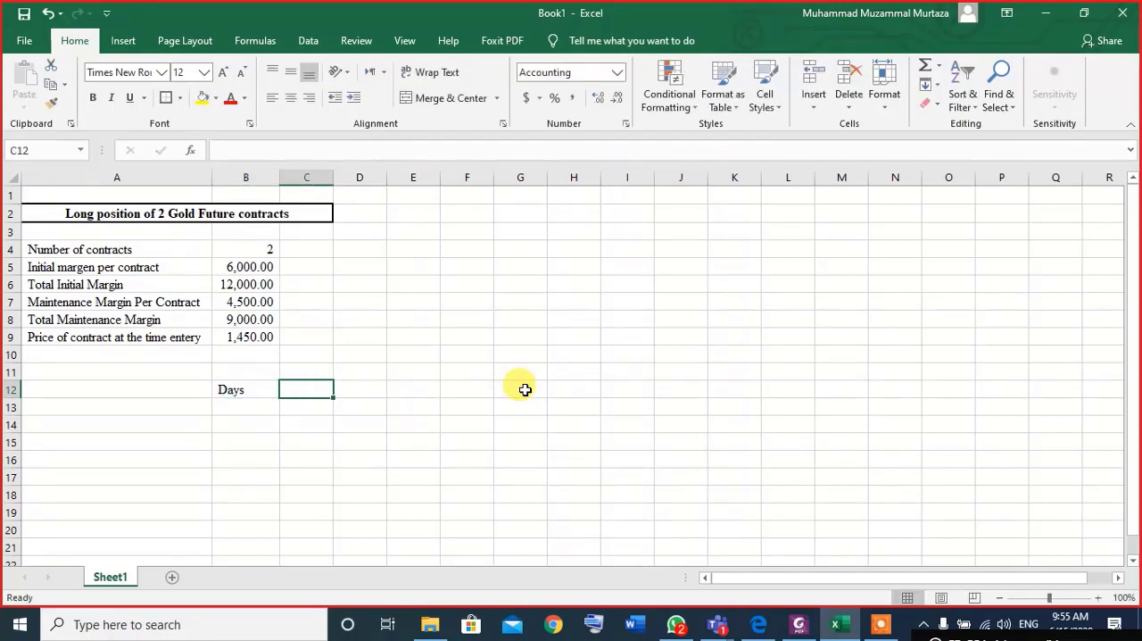
pyautogui.write('tra')
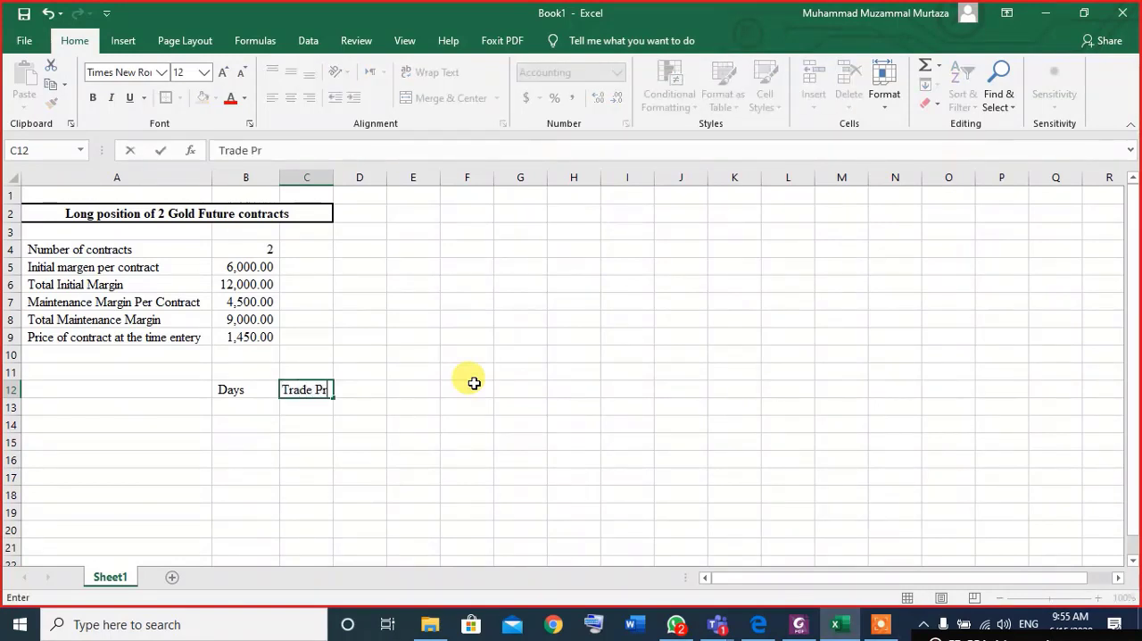
pyautogui.press('Tab')
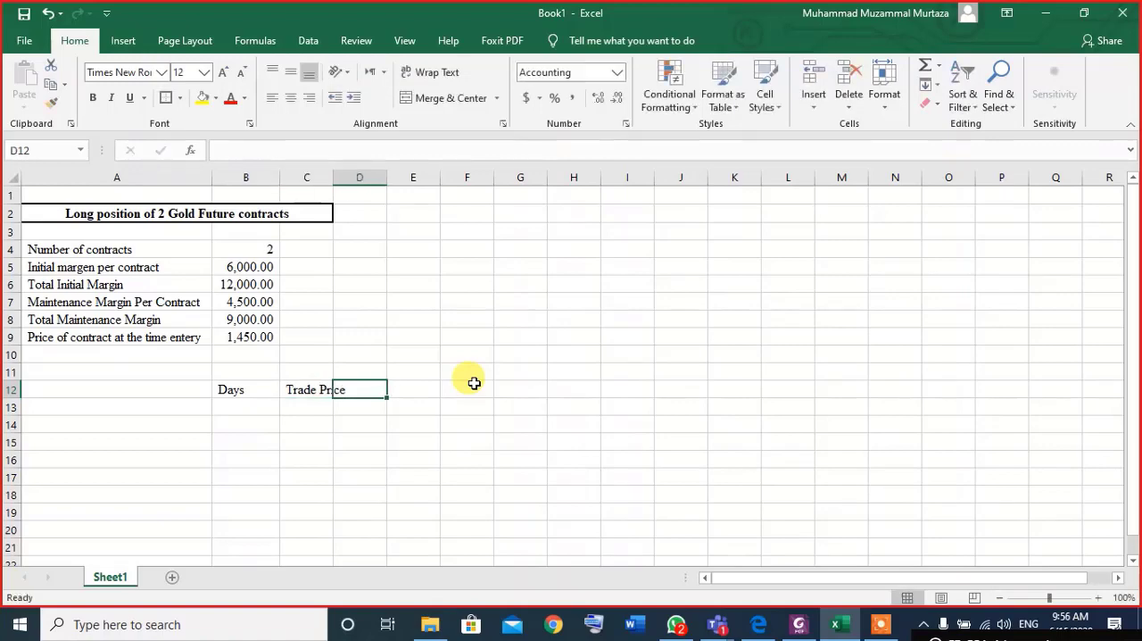
# Check the column headings in the Foxit PhantomPDF table, return to Excel and enter "Settlement Price" in D12 and "Daily Gain" in E12
pyautogui.click(801, 623)
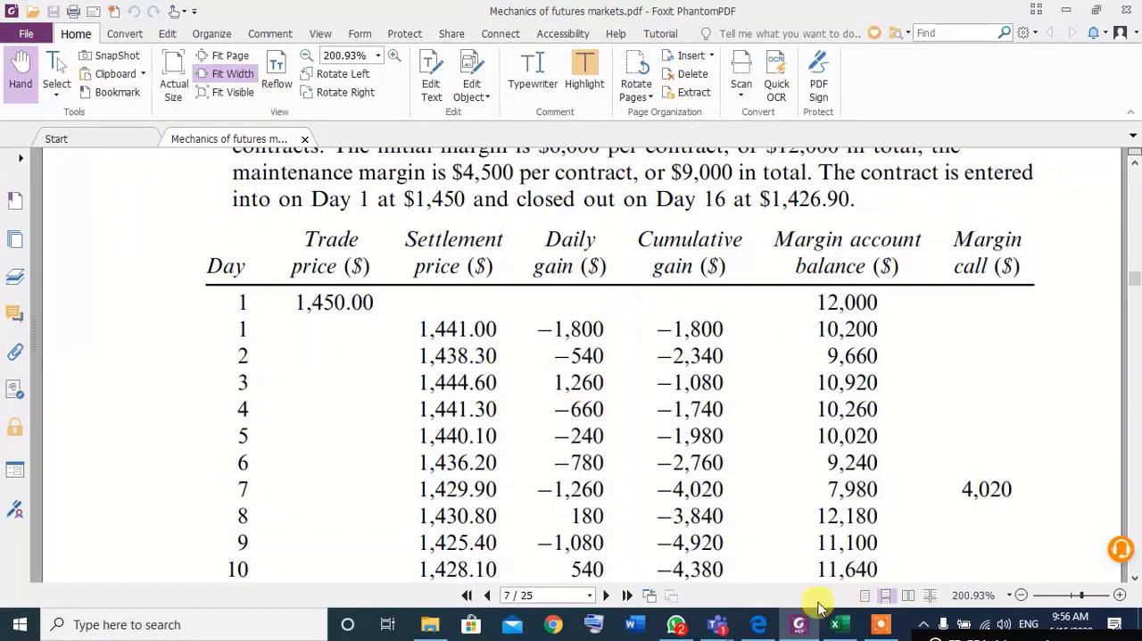
pyautogui.click(837, 625)
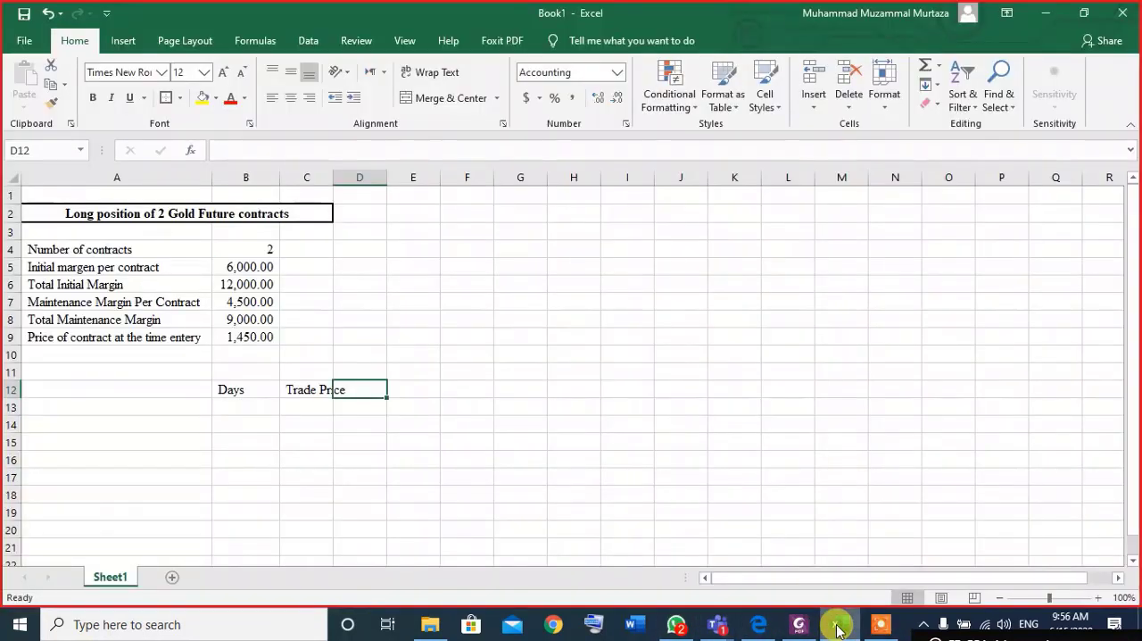
pyautogui.write('Sett')
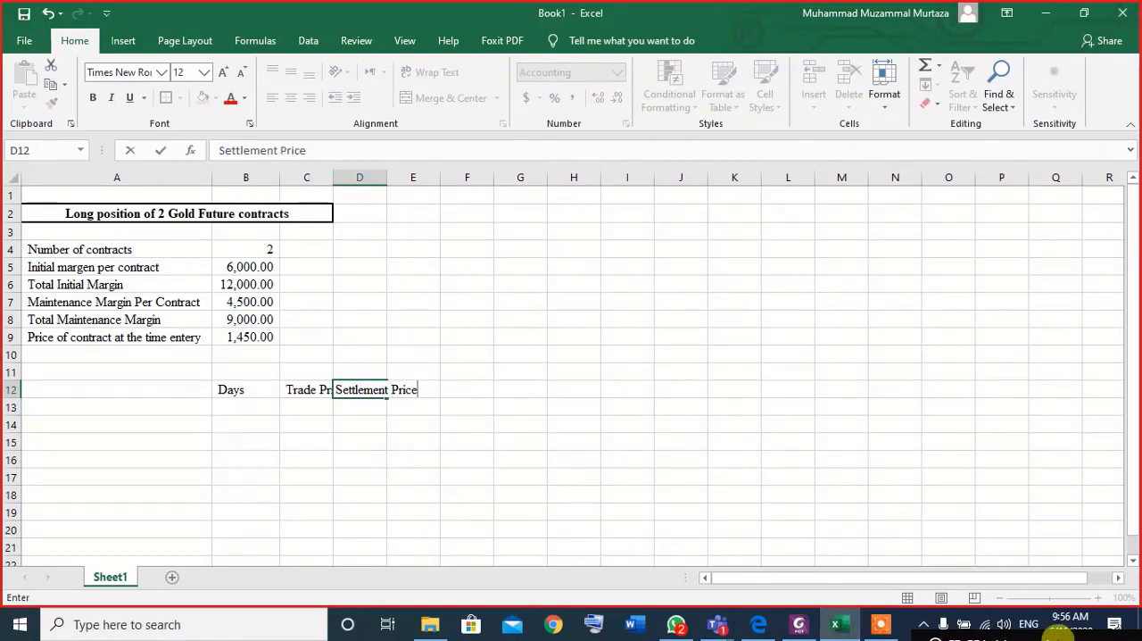
pyautogui.write('lement Price')
pyautogui.press('Tab')
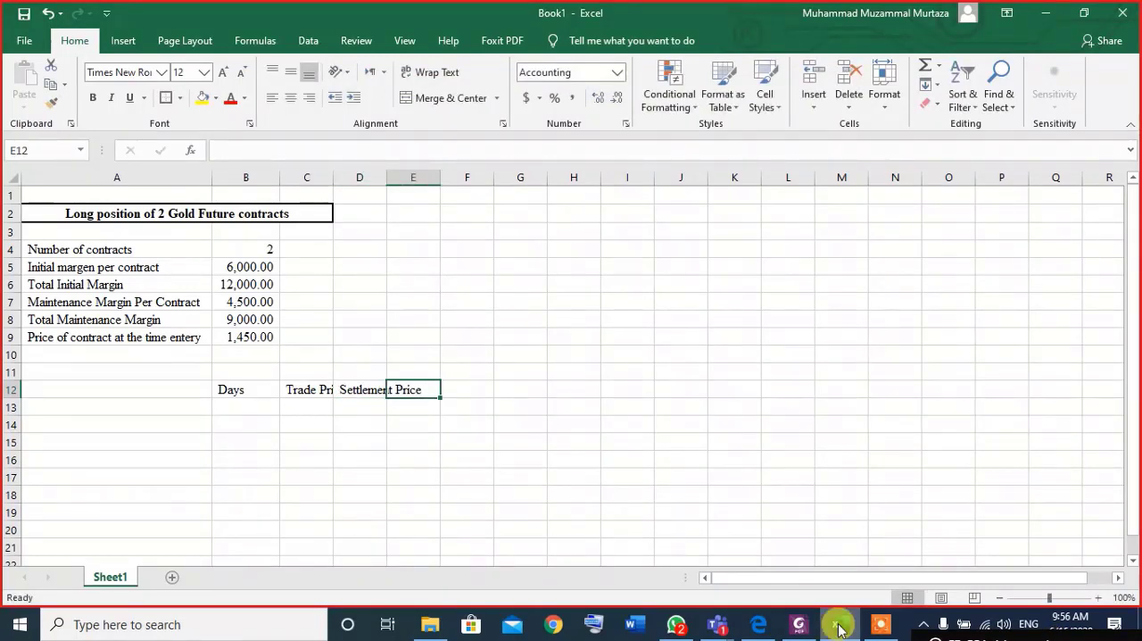
pyautogui.write('Daily Gain')
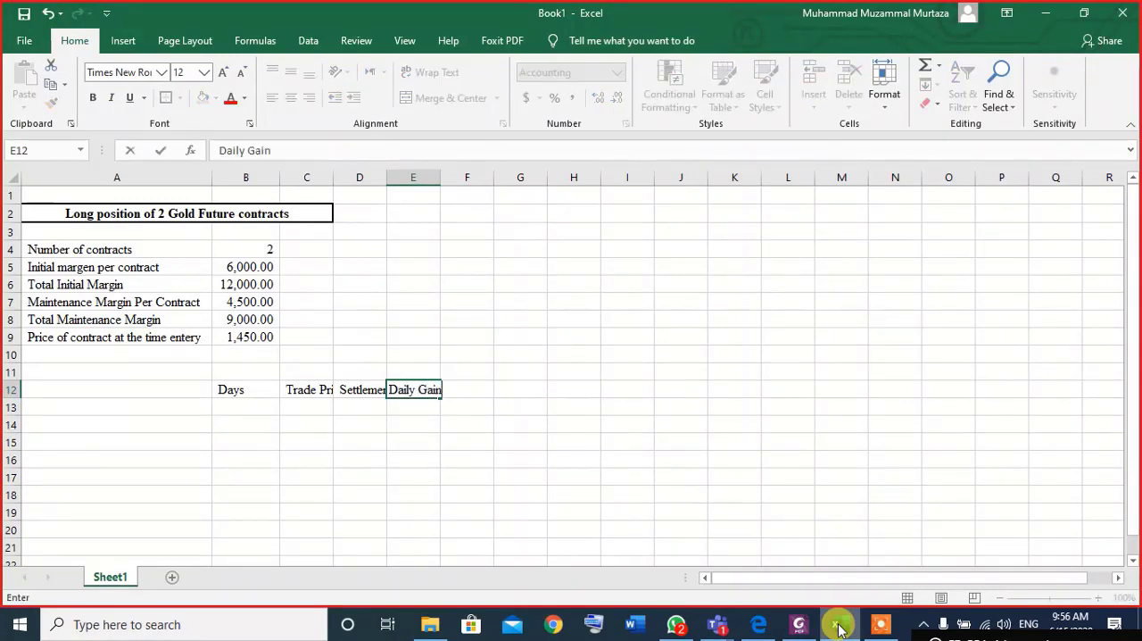
pyautogui.press('Tab')
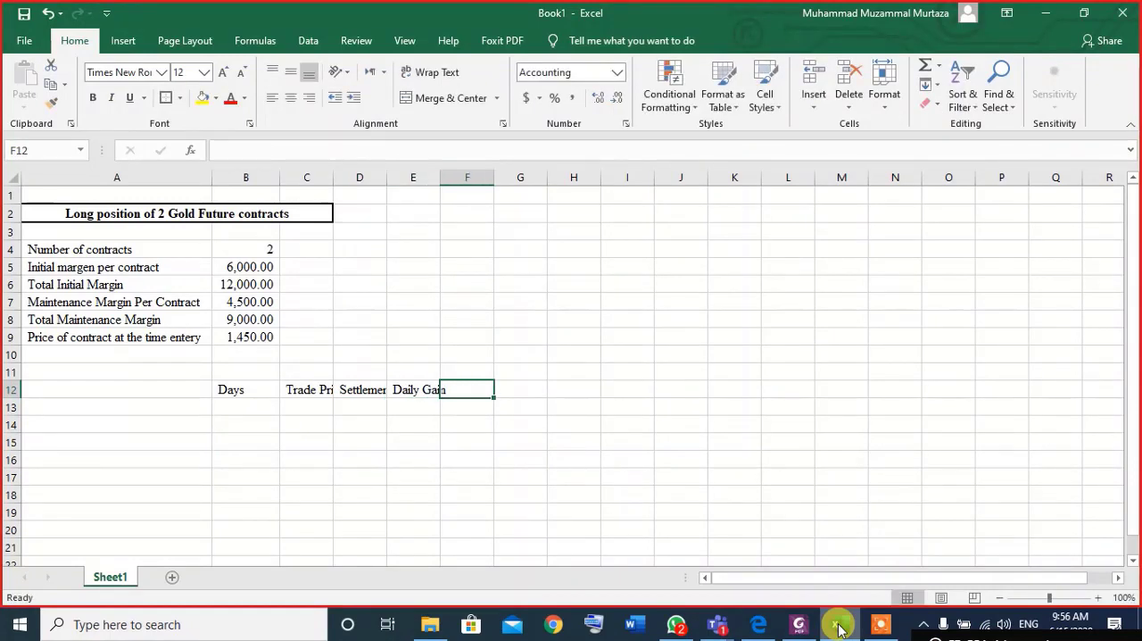
# Enter the headings "Cummulative Gain" in F12 and "Balance of Margin Account" in G12
pyautogui.write('Cummulative Gain')
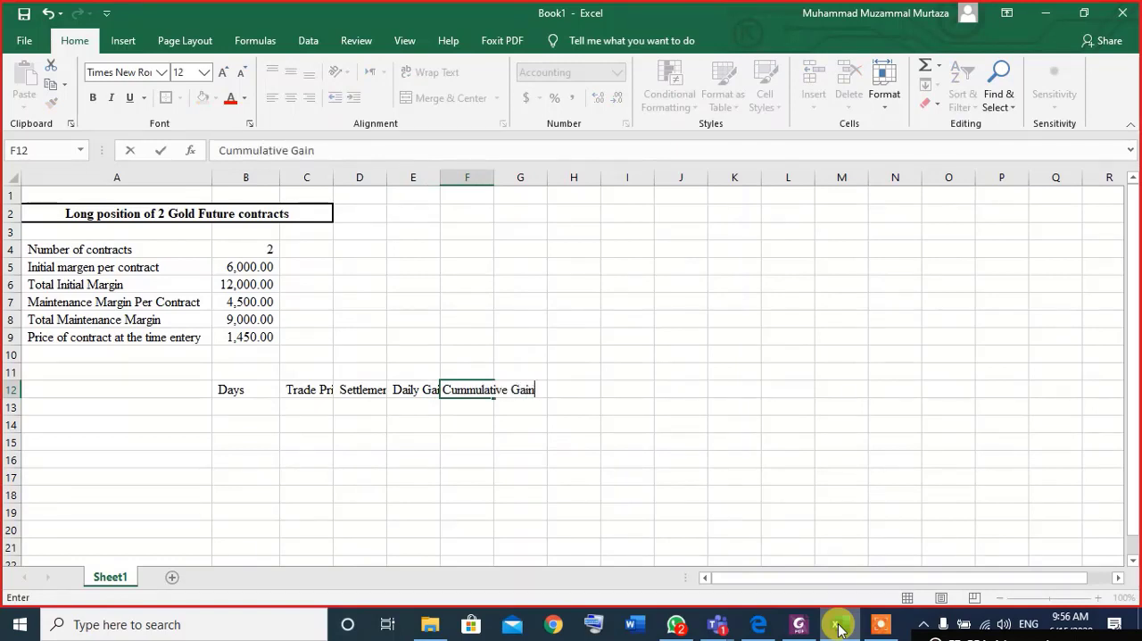
pyautogui.press('Tab')
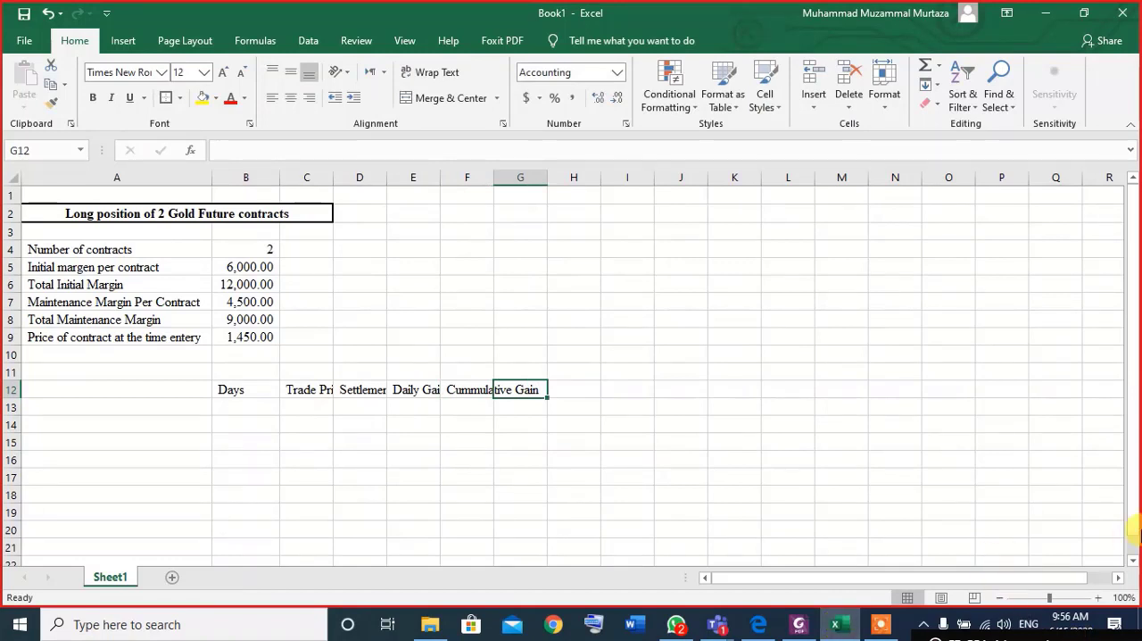
pyautogui.write('Balance of')
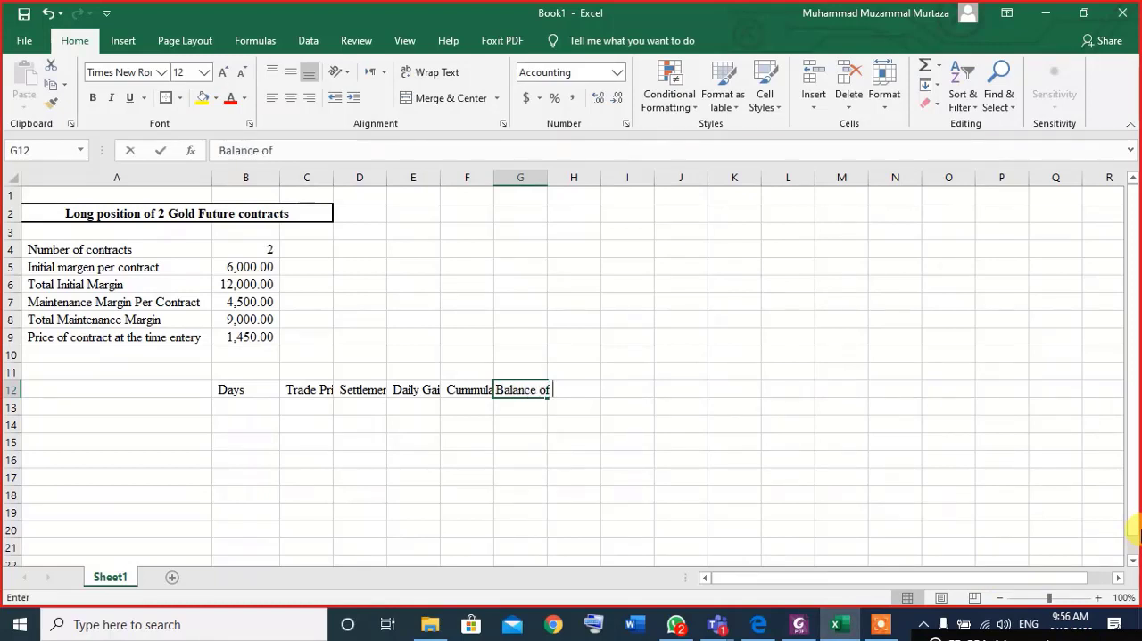
pyautogui.write(' Margin Account')
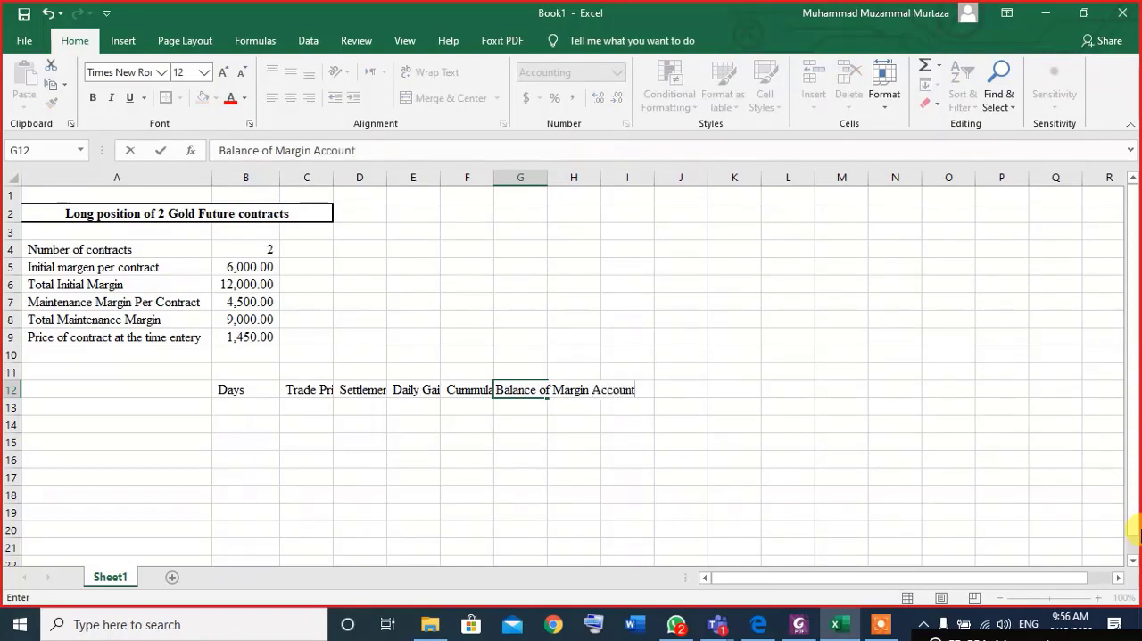
pyautogui.press('Tab')
# Enter the last column heading, "Marhin Call", in cell H12
pyautogui.write('M')
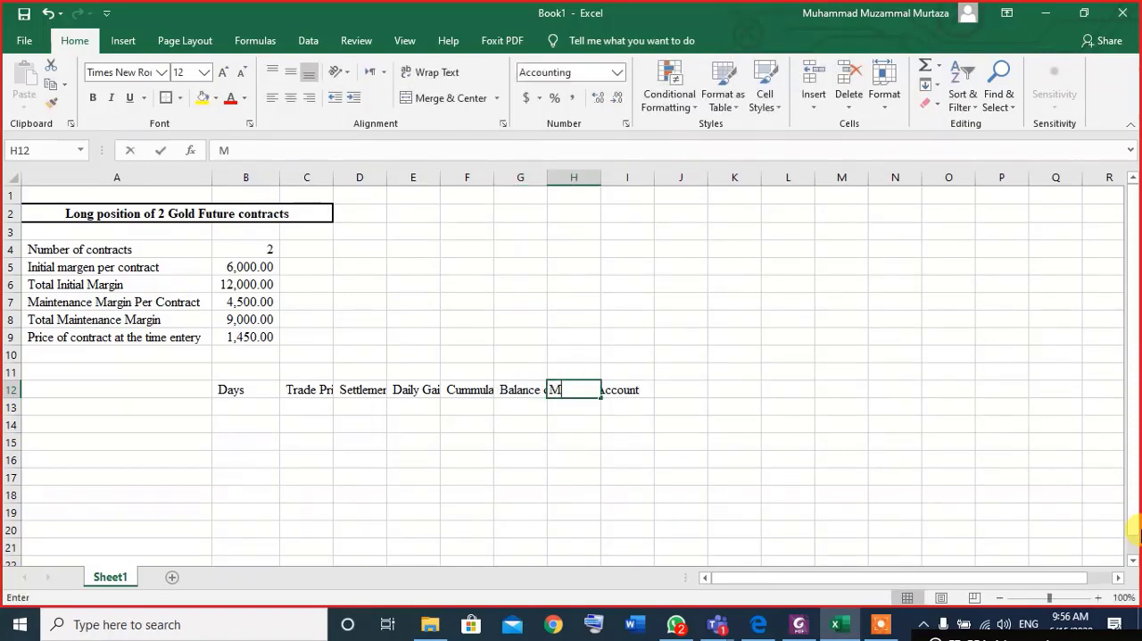
pyautogui.write('arhin C')
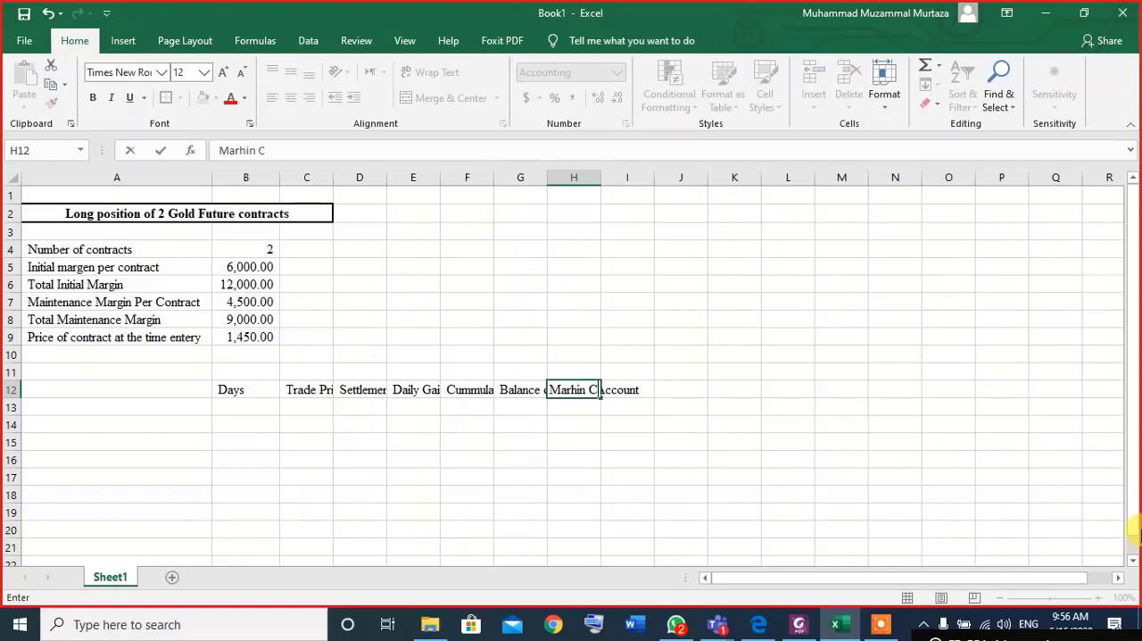
pyautogui.write('all')
pyautogui.press('Tab')
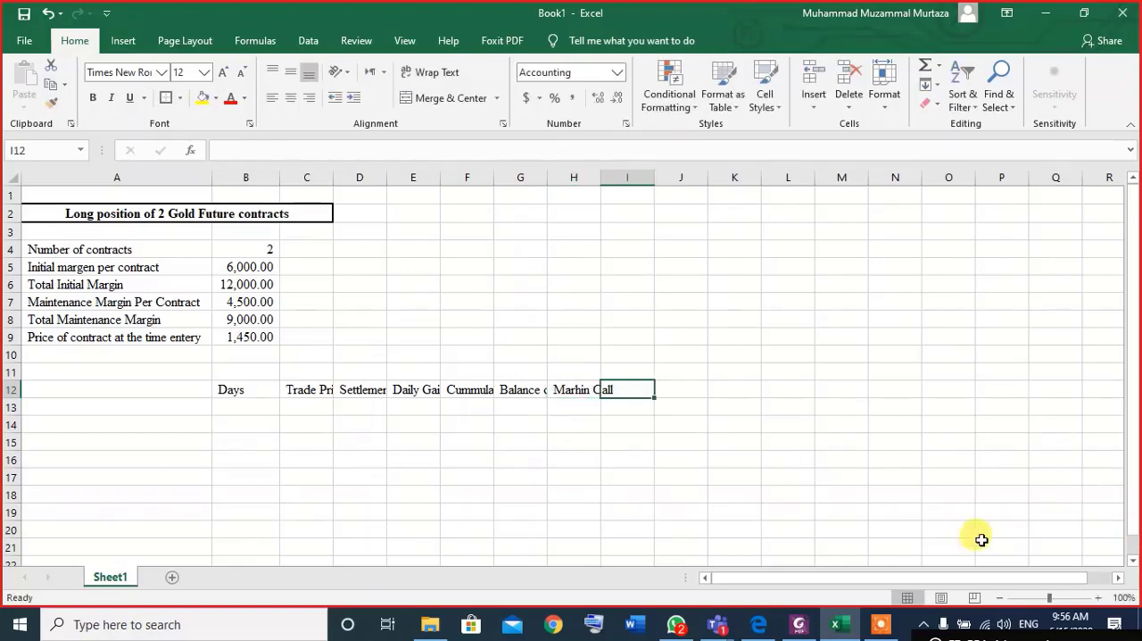
# Wrap the text of the header cells B12:H12 and slightly reduce the height of row 12
pyautogui.moveTo(233, 393); pyautogui.dragTo(614, 400)
pyautogui.click(910, 441)
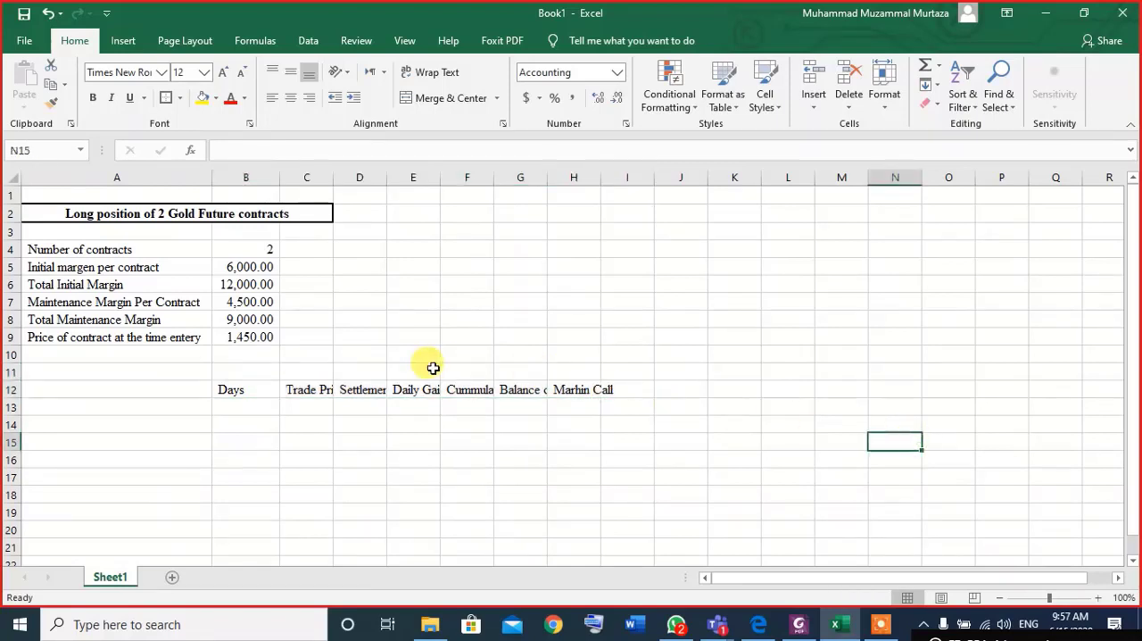
pyautogui.click(234, 390)
pyautogui.moveTo(255, 390); pyautogui.dragTo(593, 389)
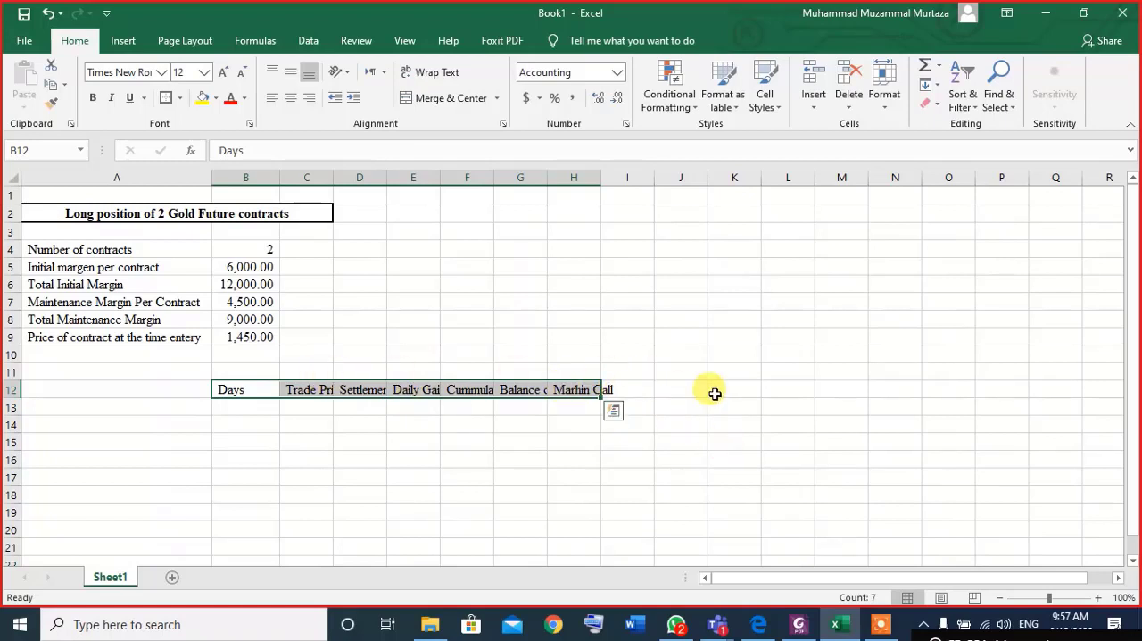
pyautogui.click(442, 77)
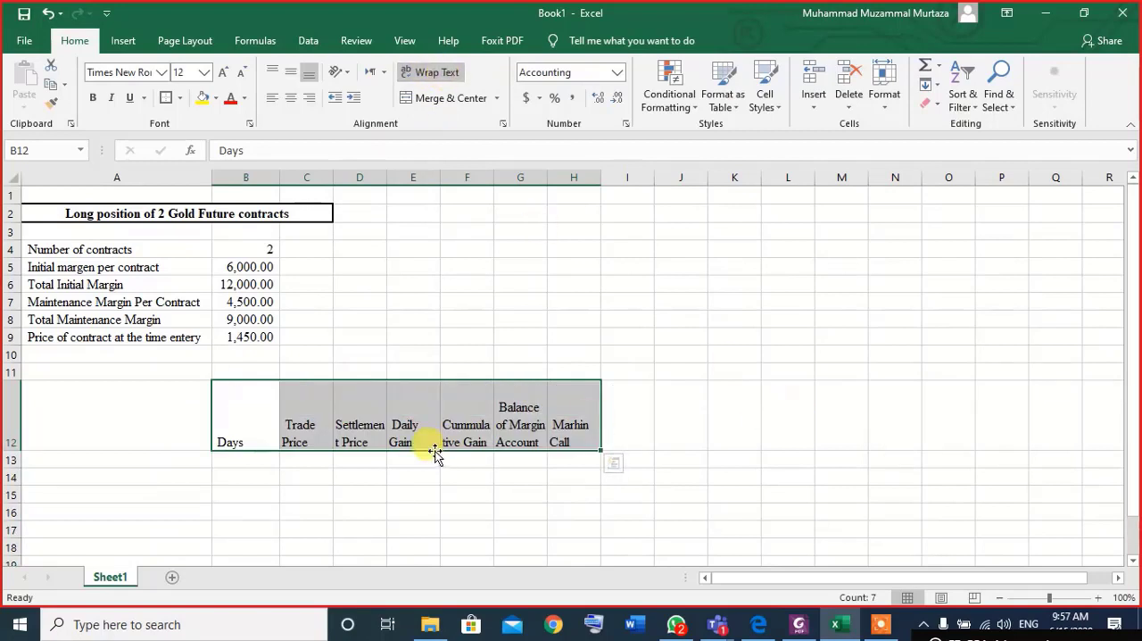
pyautogui.click(684, 439)
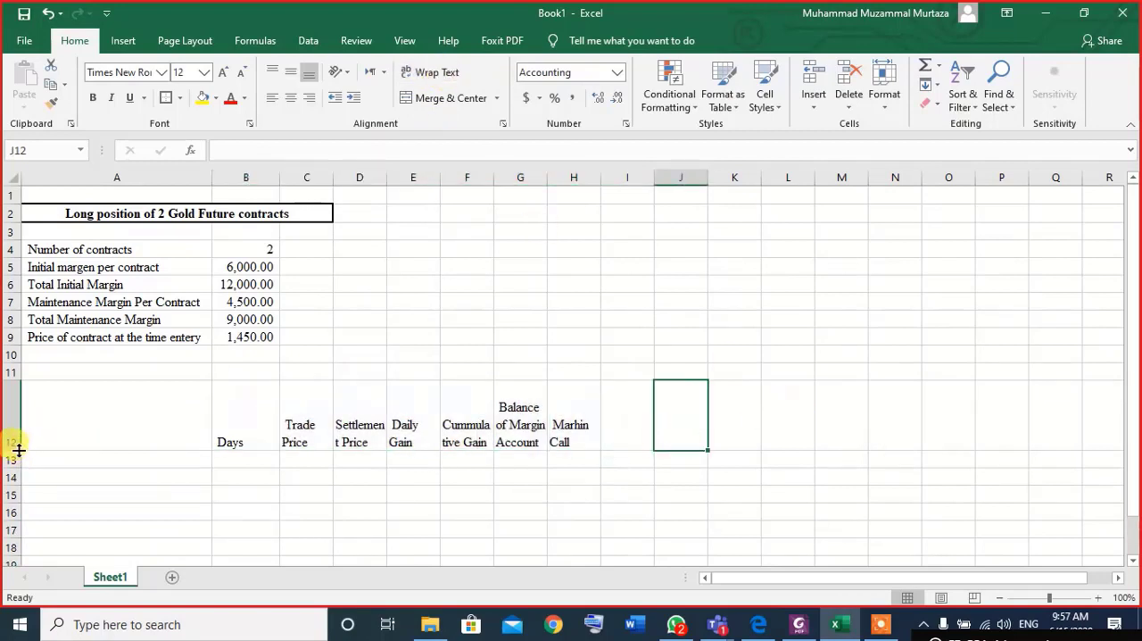
pyautogui.moveTo(16, 449); pyautogui.dragTo(16, 438)
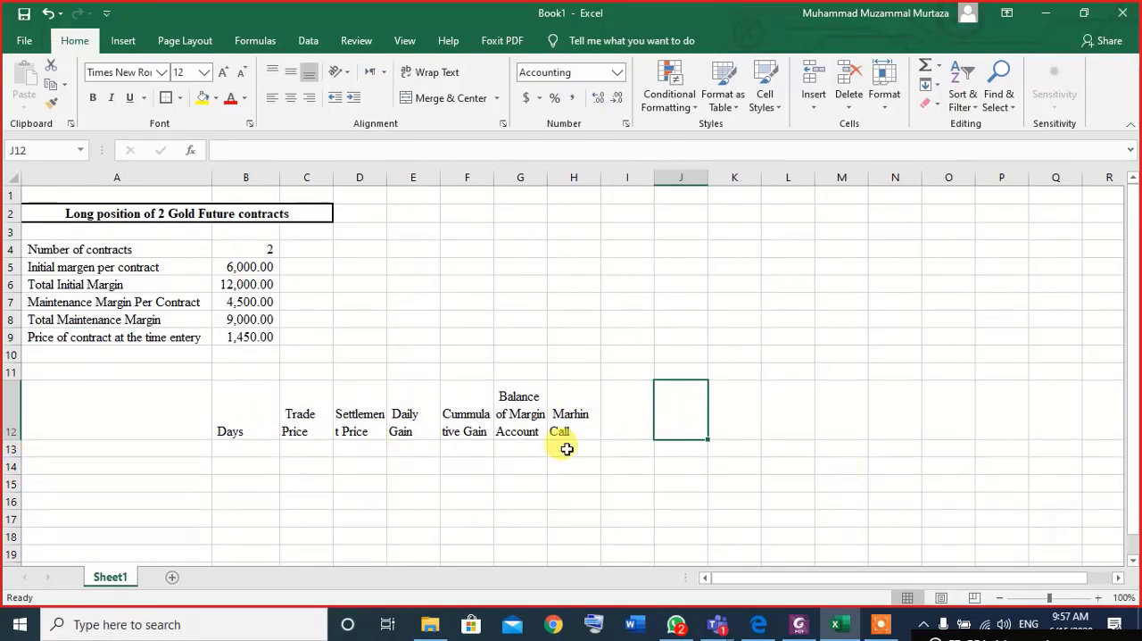
# Format the header cells B12:H12 as bold, horizontally centred text with a yellow fill
pyautogui.moveTo(257, 397); pyautogui.dragTo(573, 425)
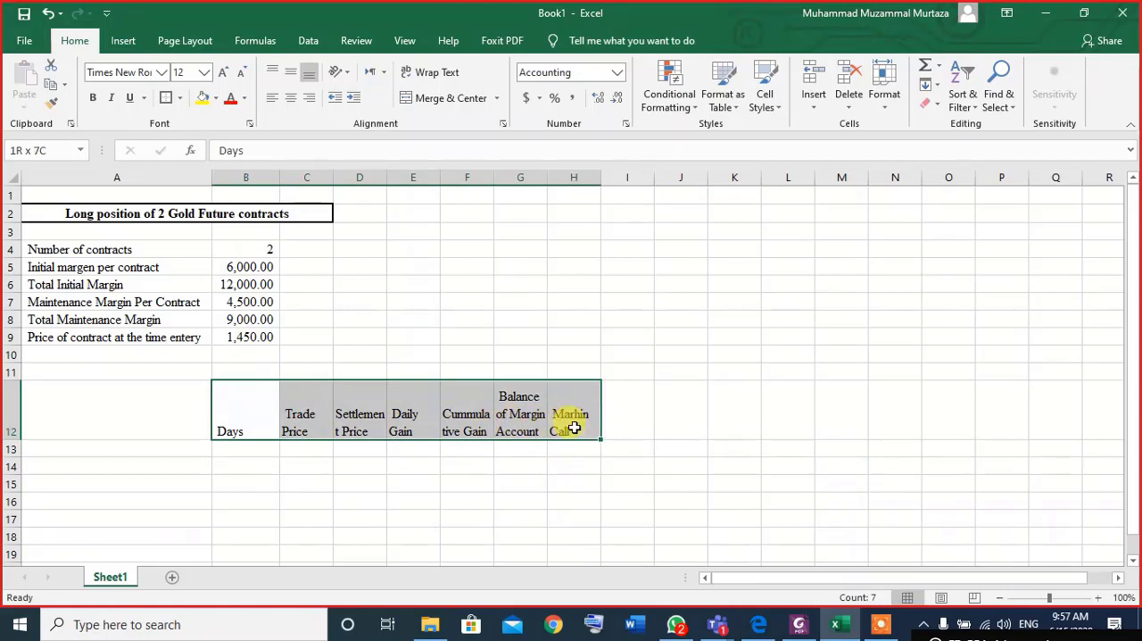
pyautogui.click(92, 98)
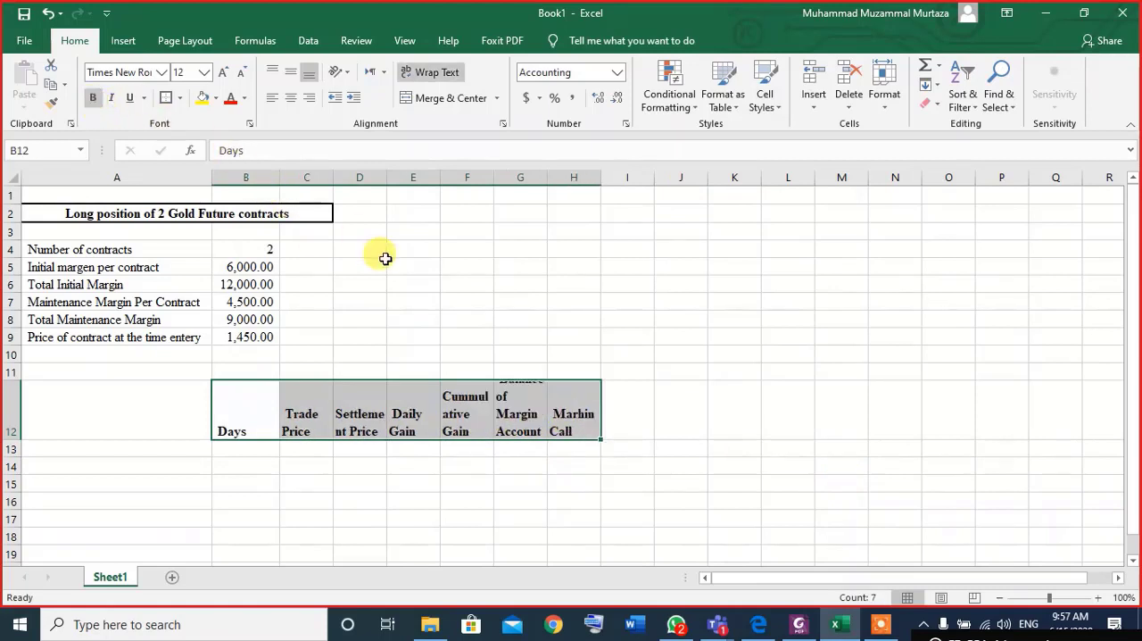
pyautogui.click(202, 97)
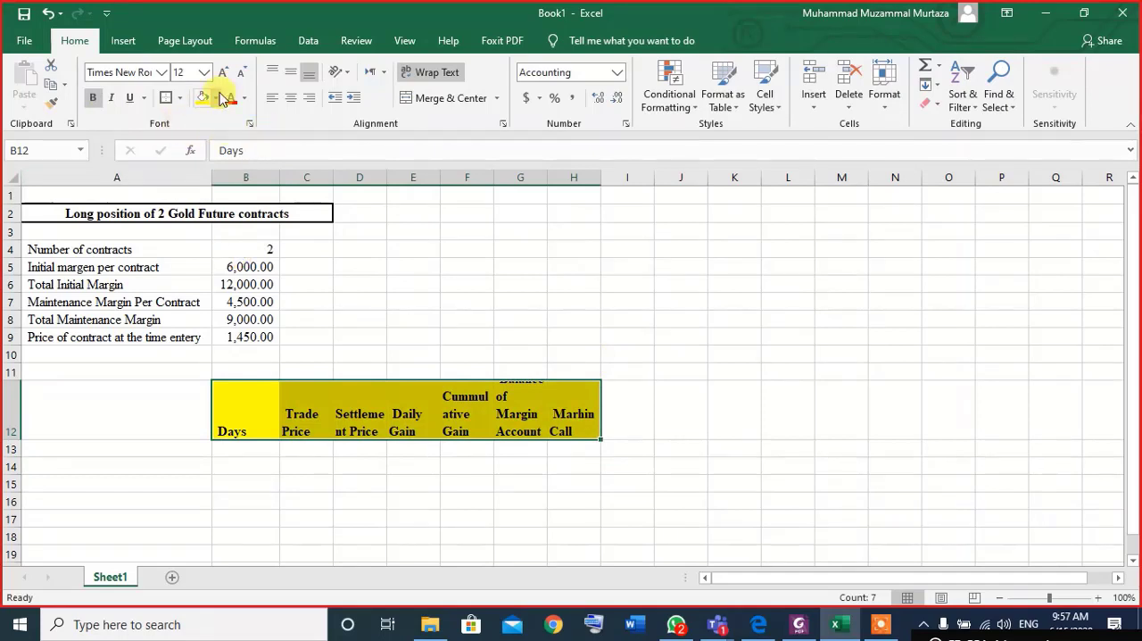
pyautogui.click(290, 98)
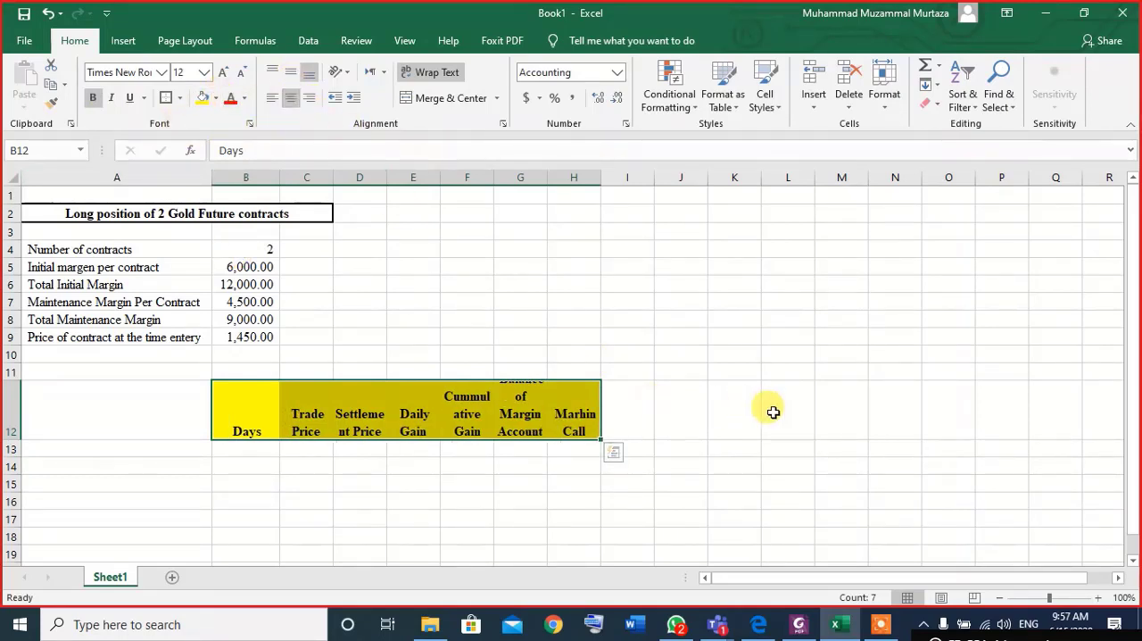
# Widen columns G, F and D so the wrapped header texts in row 12 fit better
pyautogui.moveTo(452, 375); pyautogui.dragTo(780, 366)
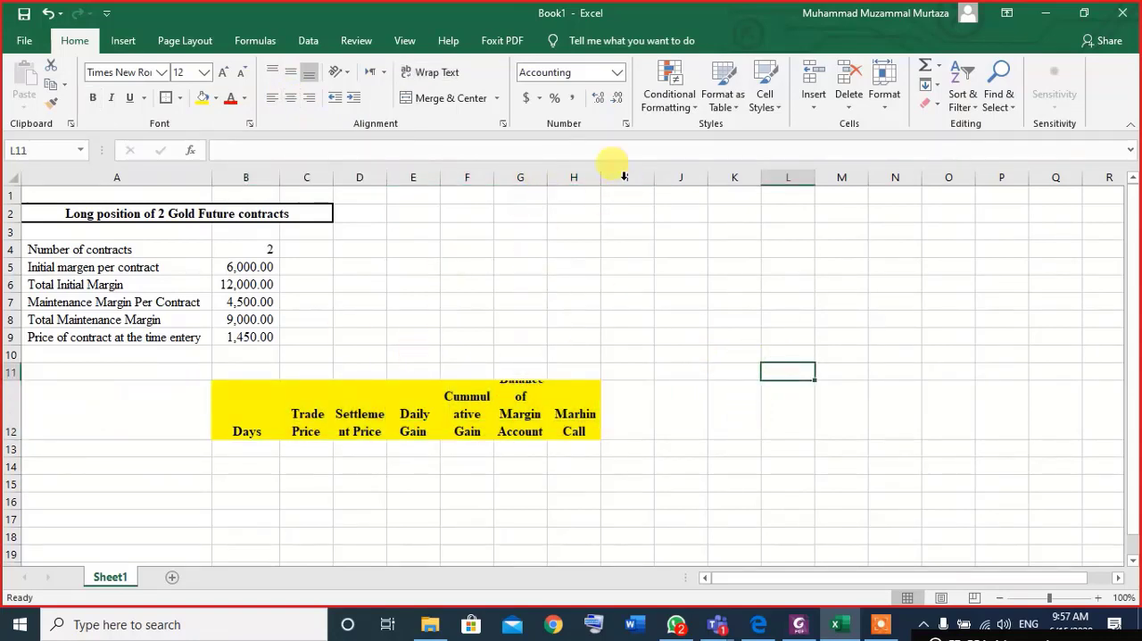
pyautogui.moveTo(546, 177); pyautogui.dragTo(556, 178)
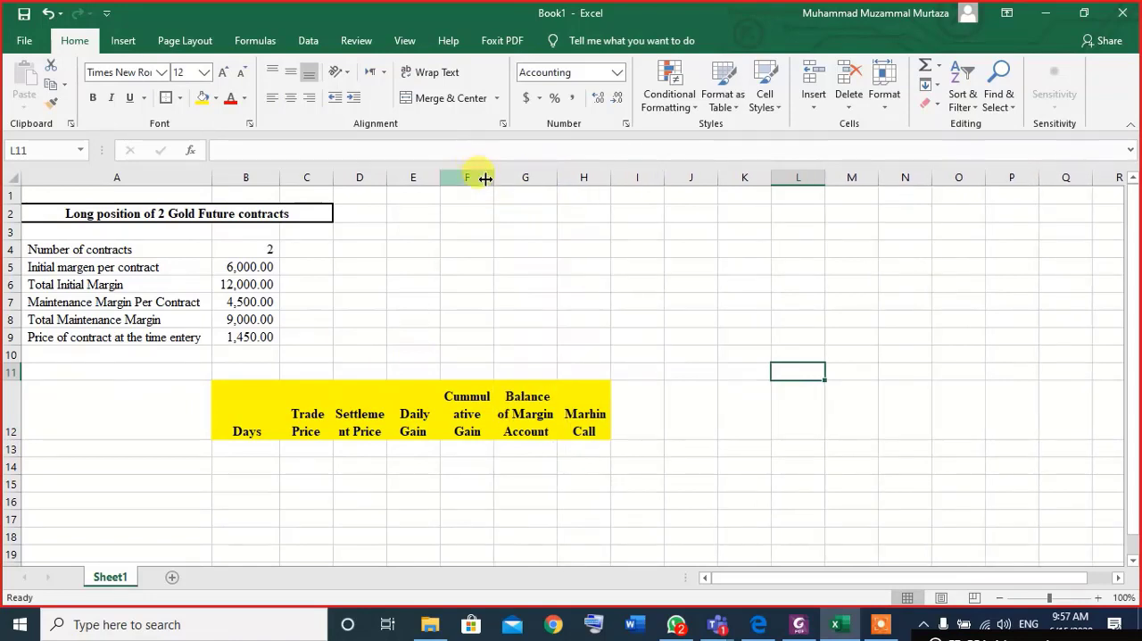
pyautogui.moveTo(492, 173); pyautogui.dragTo(509, 173)
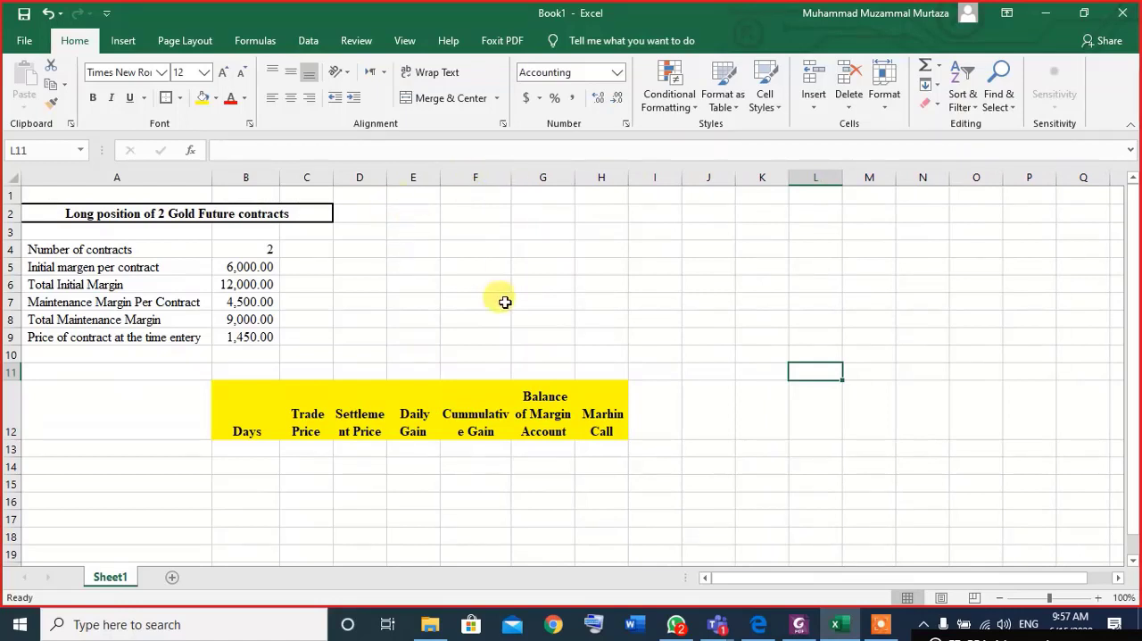
pyautogui.moveTo(387, 172); pyautogui.dragTo(406, 171)
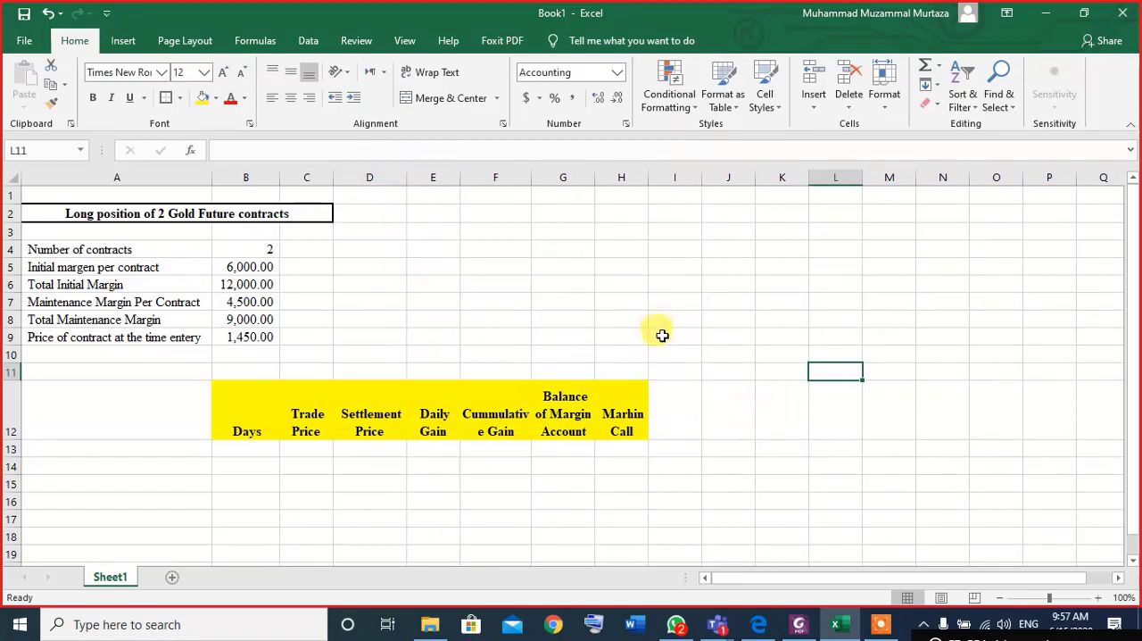
# Correct the spelling of the last column heading in H12 to "Margin Call"
pyautogui.click(634, 427)
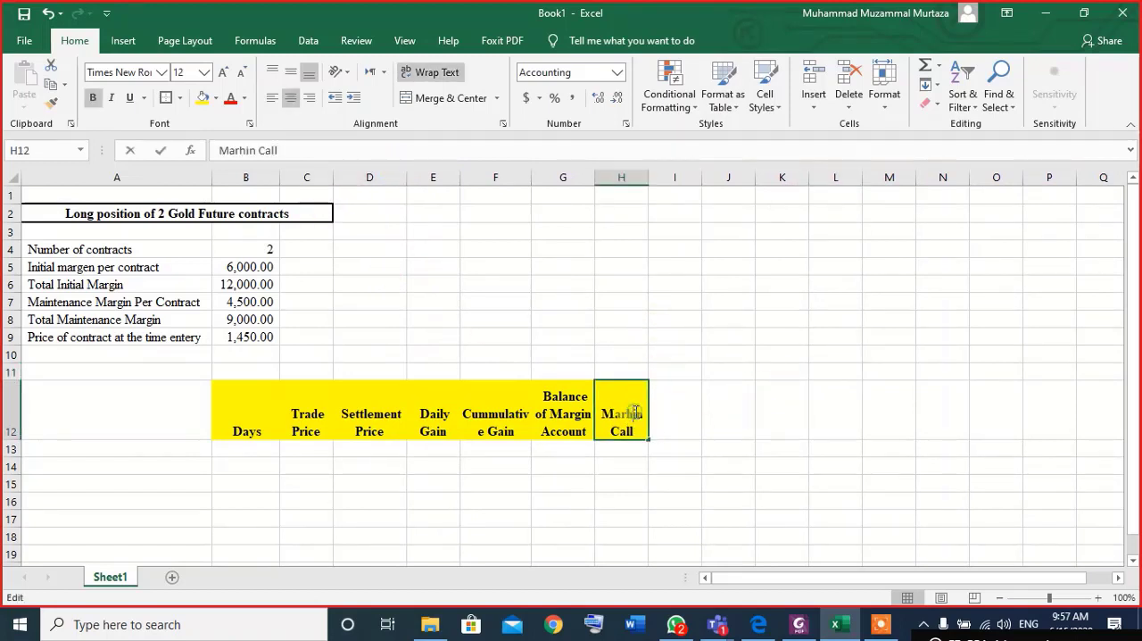
pyautogui.doubleClick(635, 413)
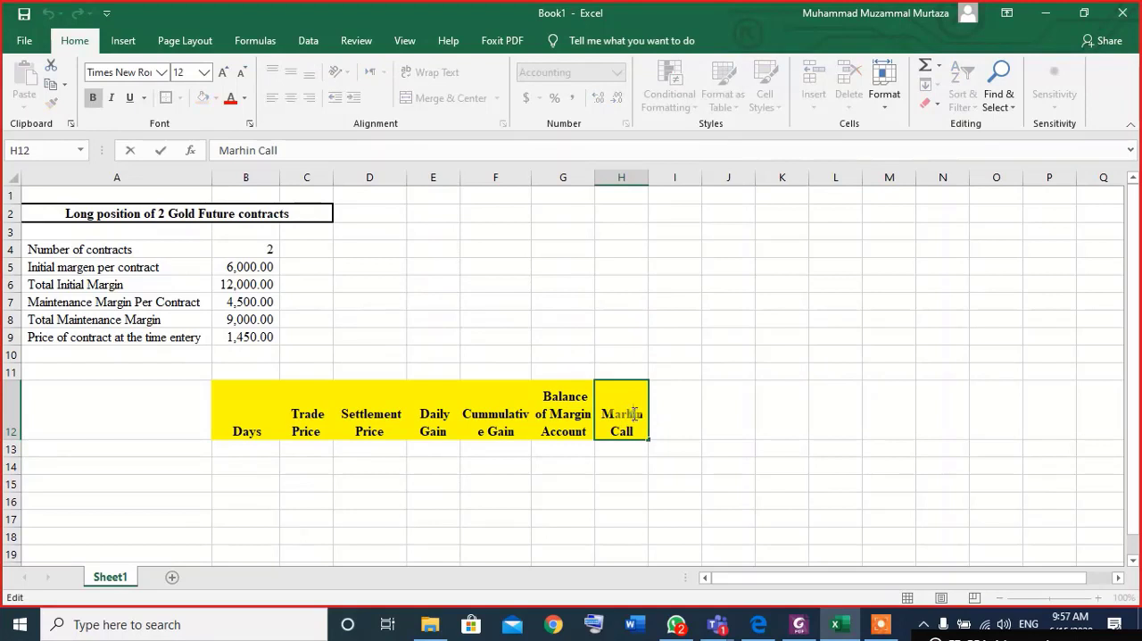
pyautogui.press('BackSpace')
pyautogui.write('g')
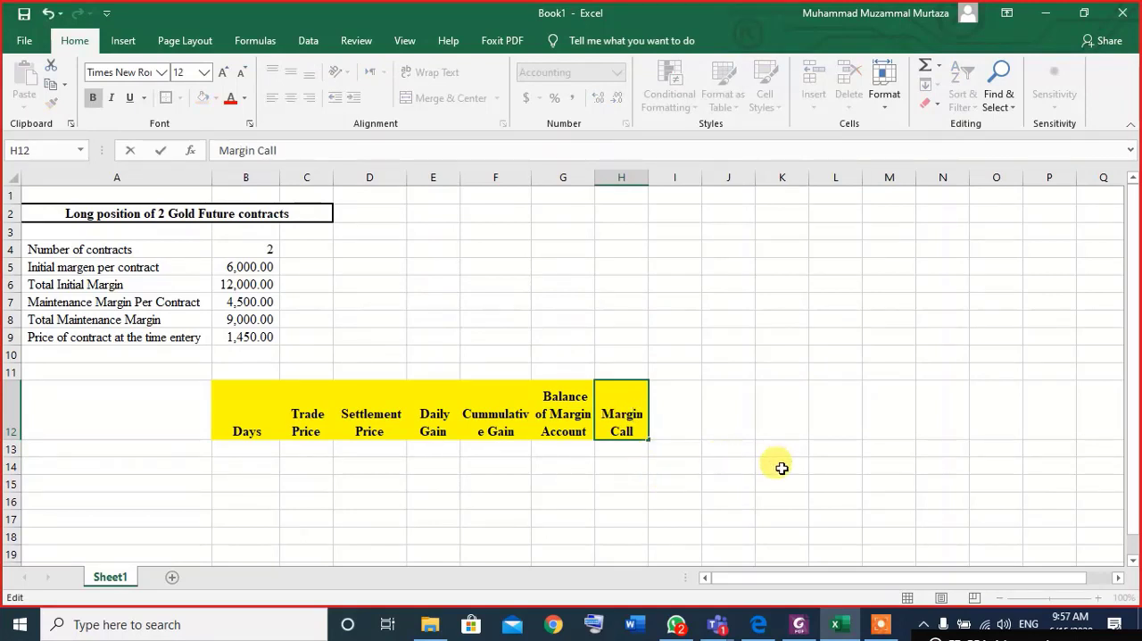
pyautogui.click(782, 468)
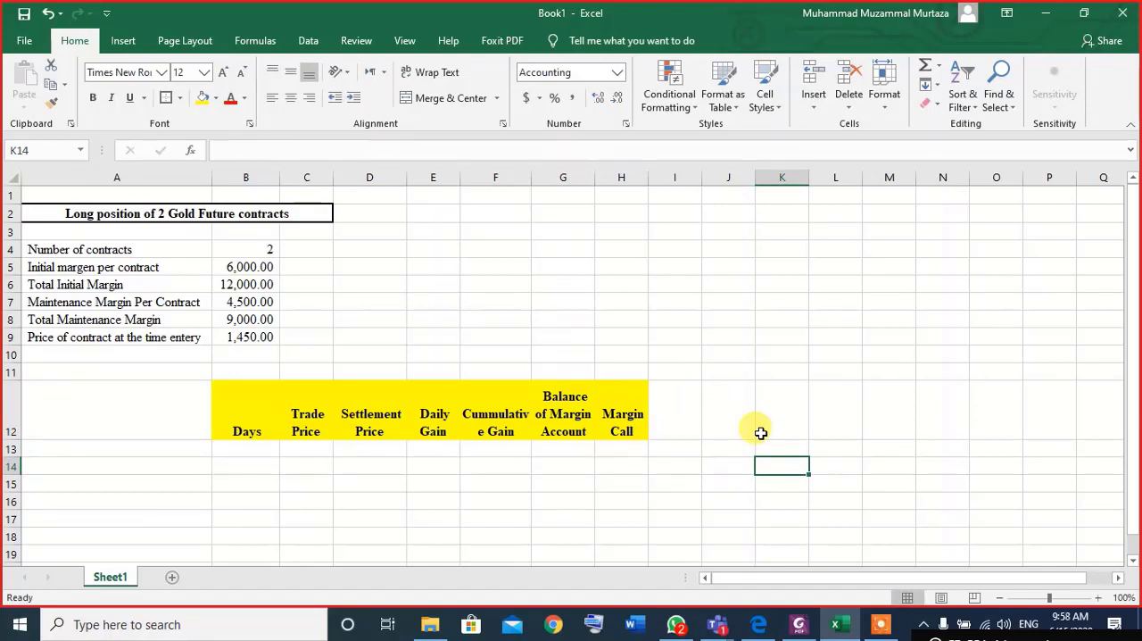
# Enter 1, 1 and 2 in B13:B15 under Days and fill the series down to 16 in B29
pyautogui.click(252, 453)
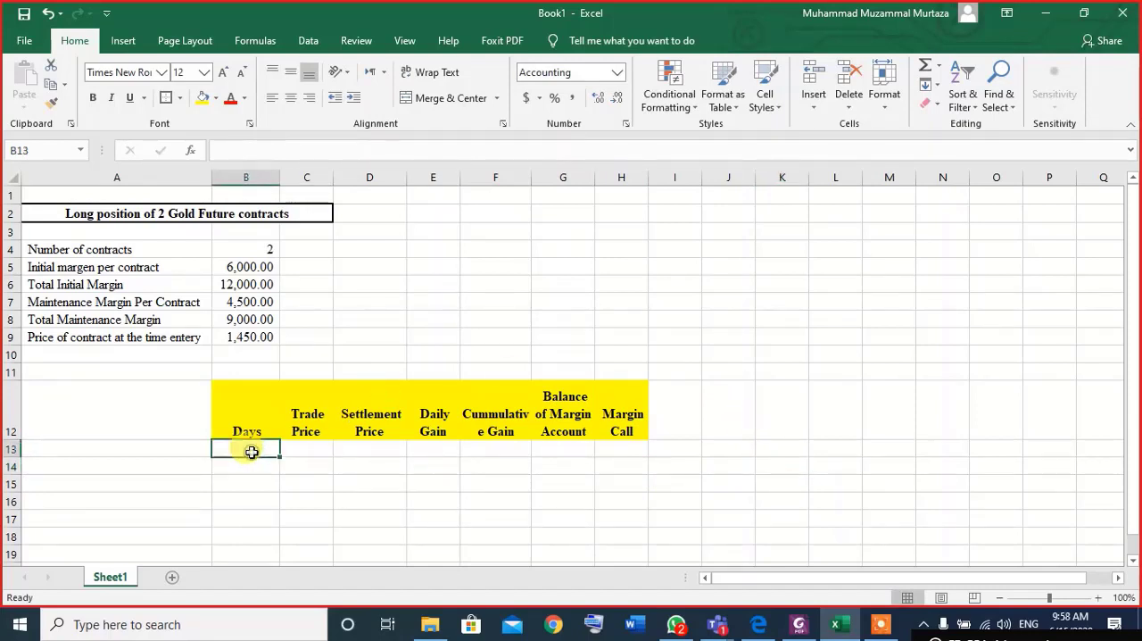
pyautogui.write('1')
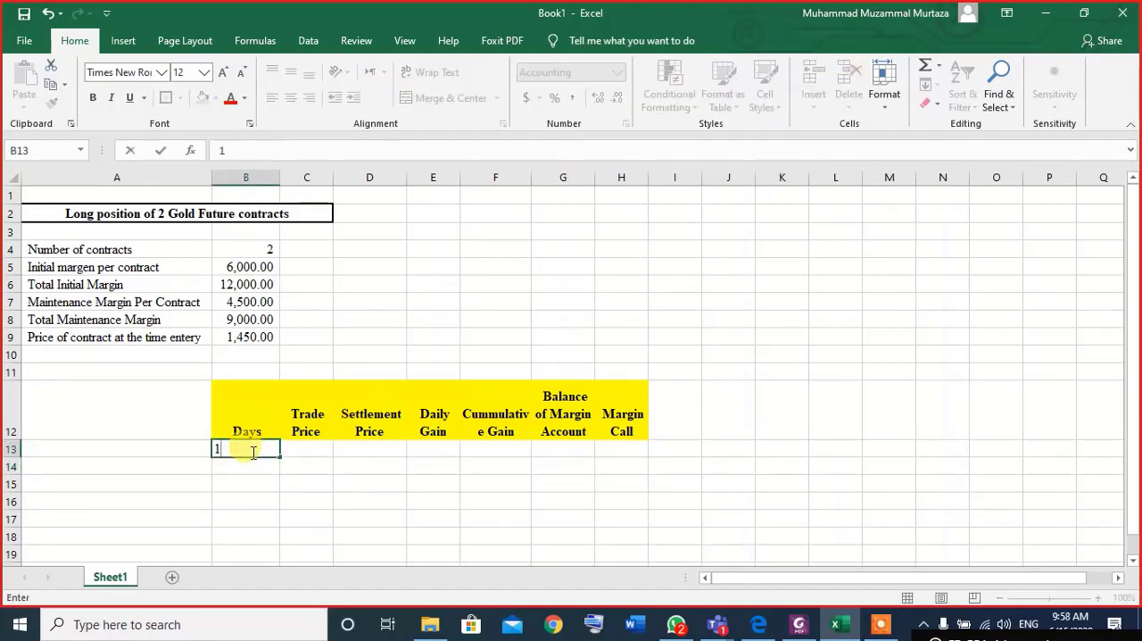
pyautogui.press('Return')
pyautogui.click(254, 450)
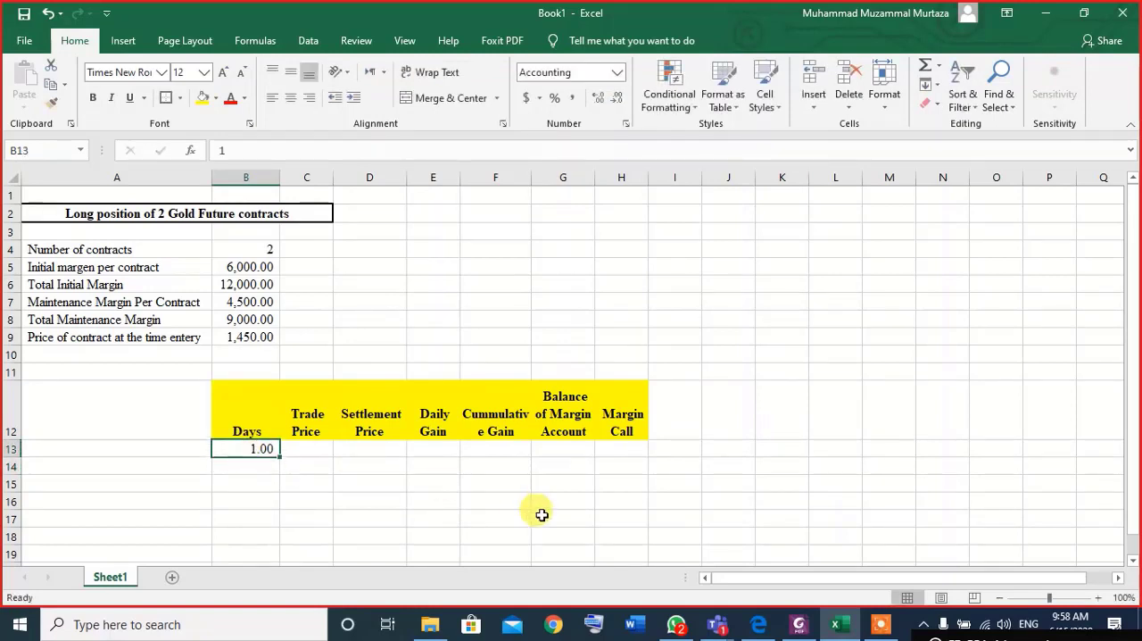
pyautogui.write('1')
pyautogui.press('Return')
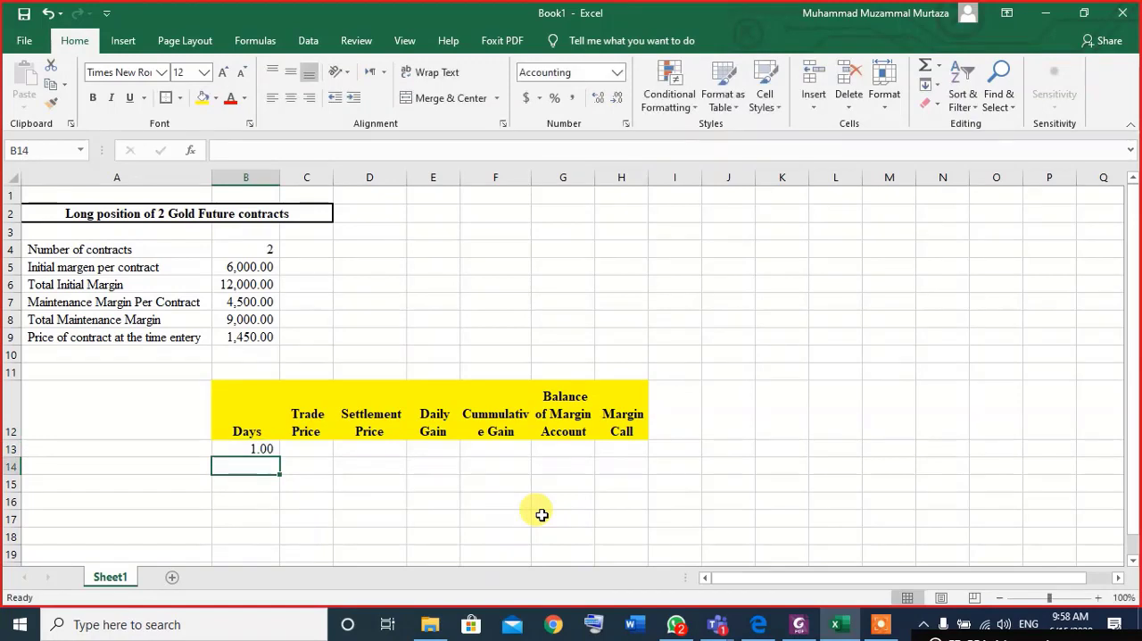
pyautogui.write('1')
pyautogui.press('Return')
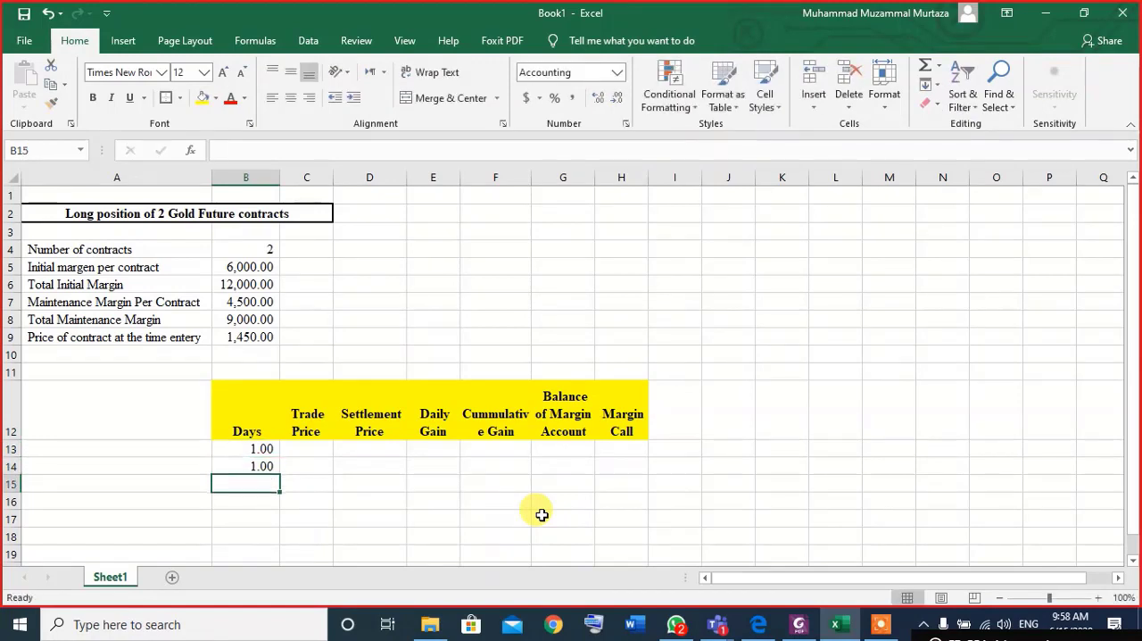
pyautogui.write('2')
pyautogui.press('Return')
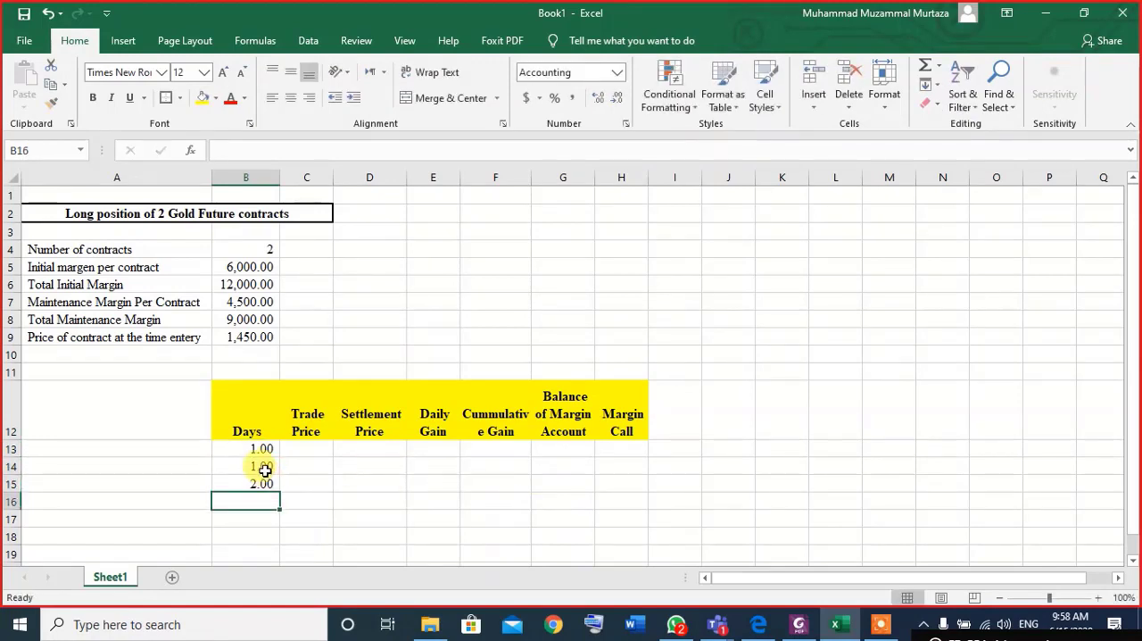
pyautogui.moveTo(265, 469); pyautogui.dragTo(265, 407)
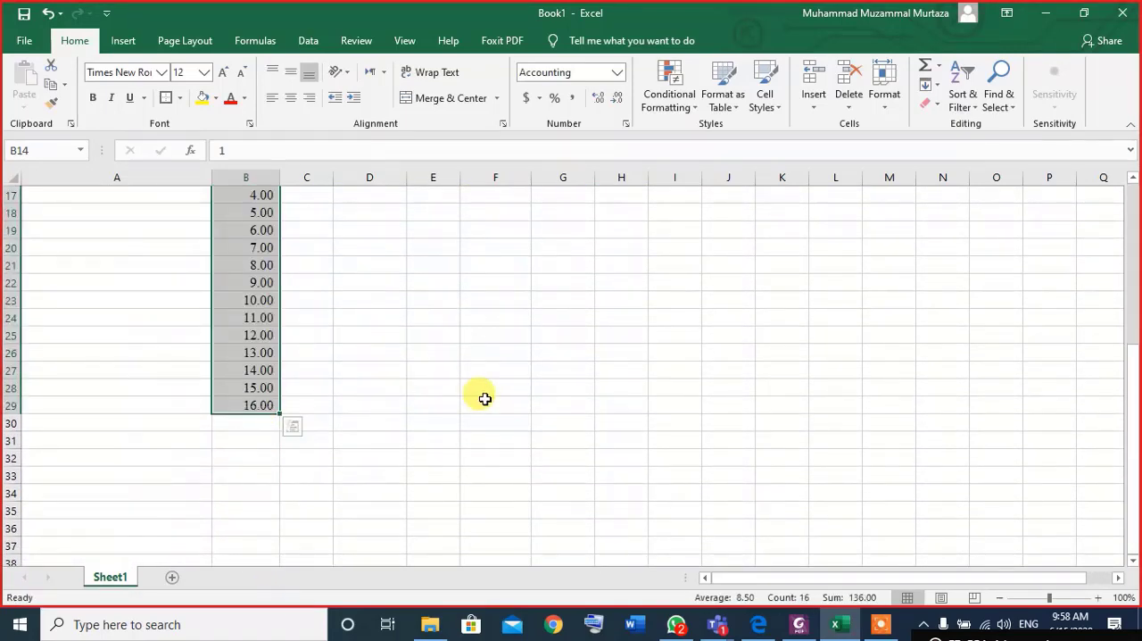
# Remove the decimals from the day numbers in B13:B29 and try centring them
pyautogui.scroll(5, 484, 398)
pyautogui.scroll(-1, 485, 399)
pyautogui.scroll(-2, 484, 399)
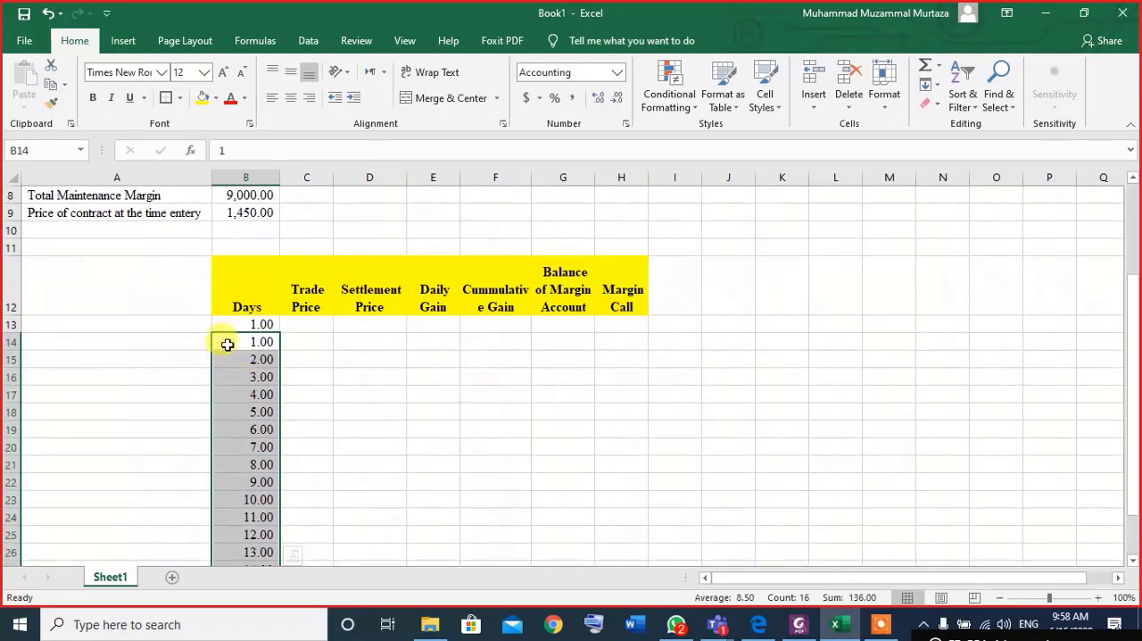
pyautogui.moveTo(247, 321); pyautogui.dragTo(257, 544)
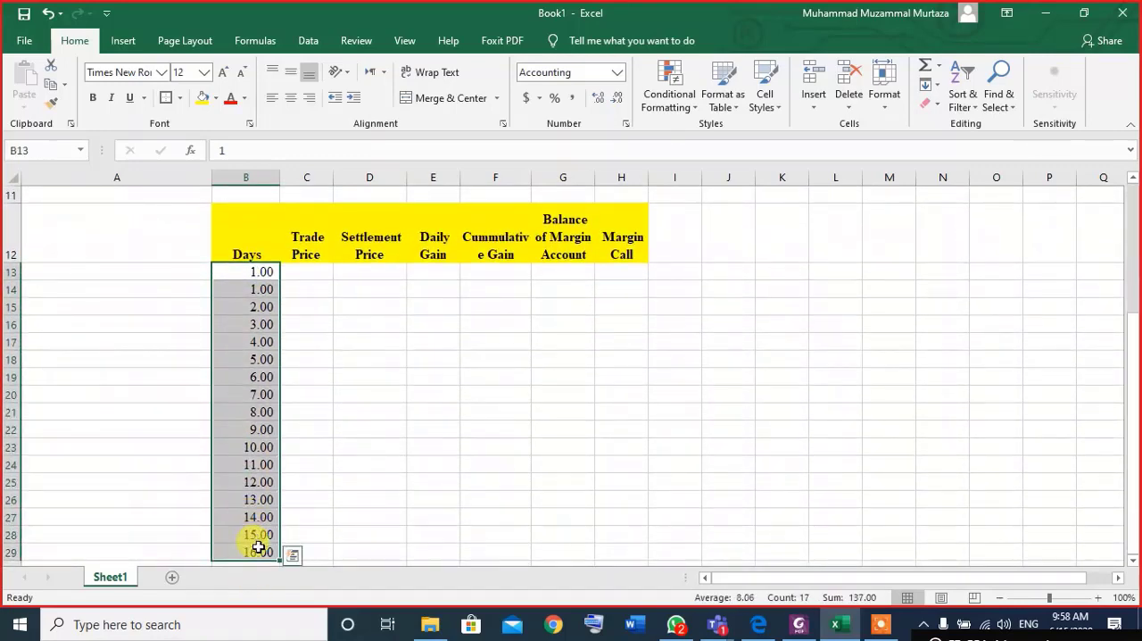
pyautogui.click(615, 97)
pyautogui.click(616, 97)
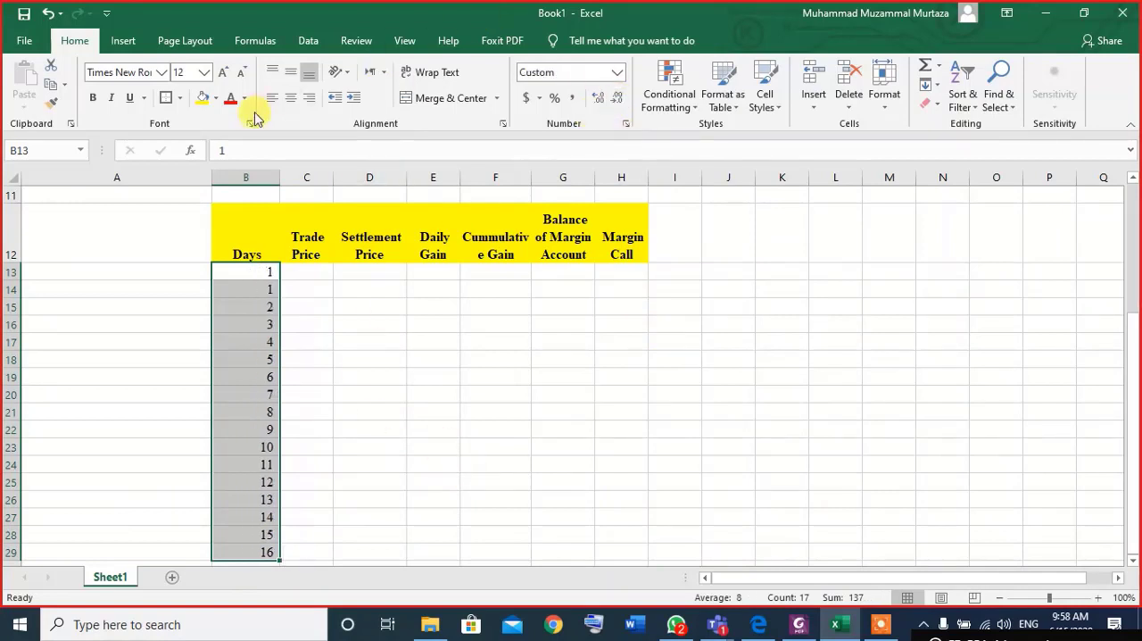
pyautogui.click(292, 98)
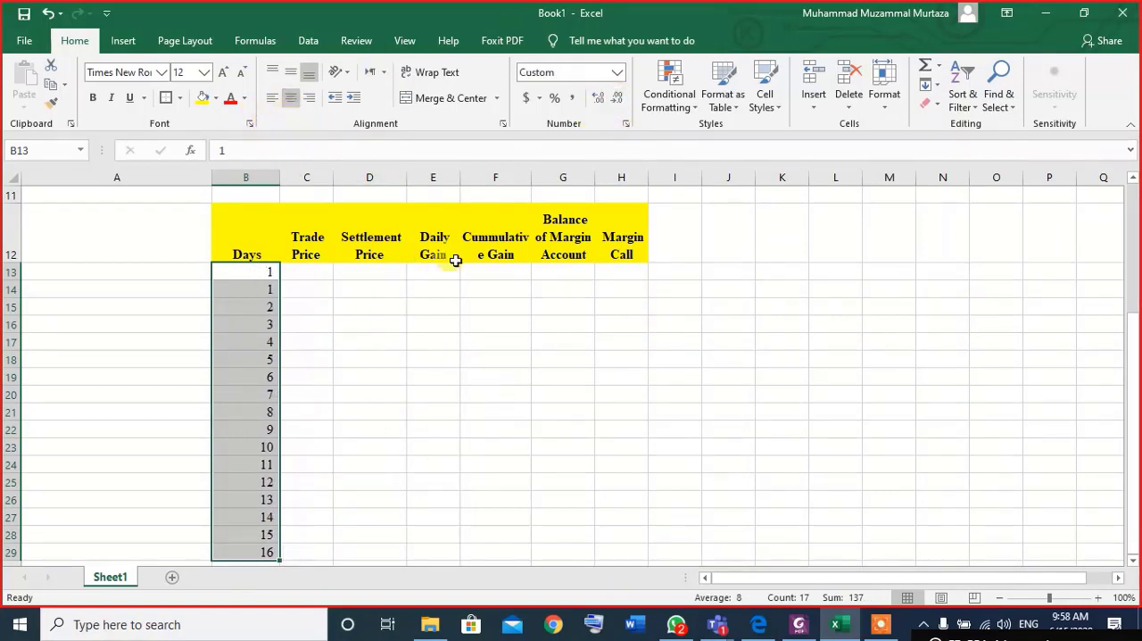
pyautogui.click(292, 71)
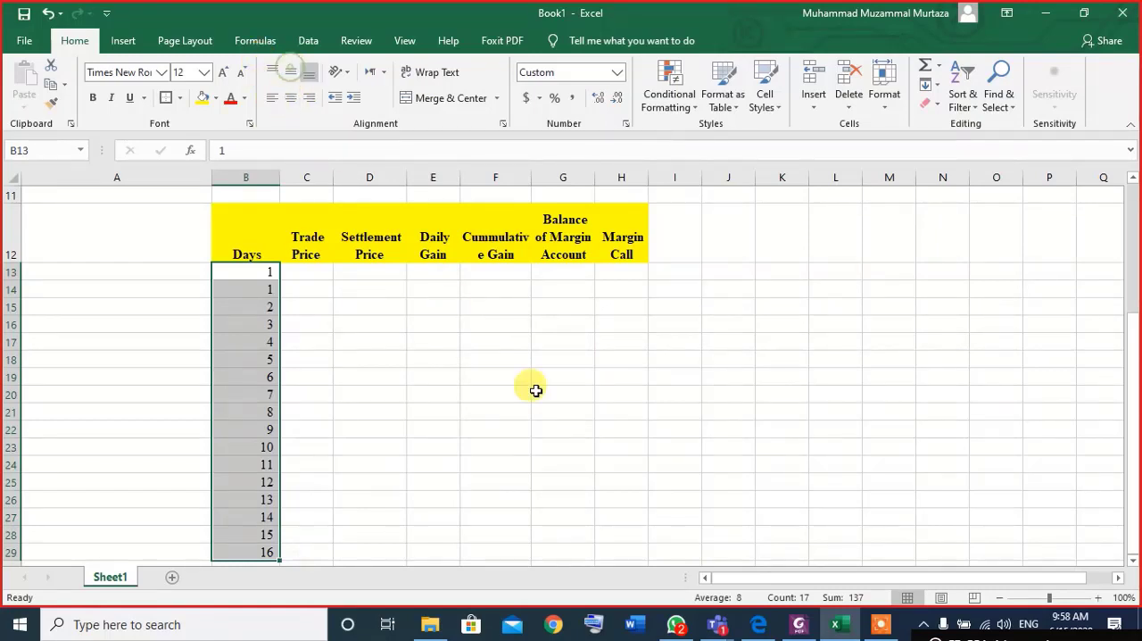
pyautogui.click(396, 414)
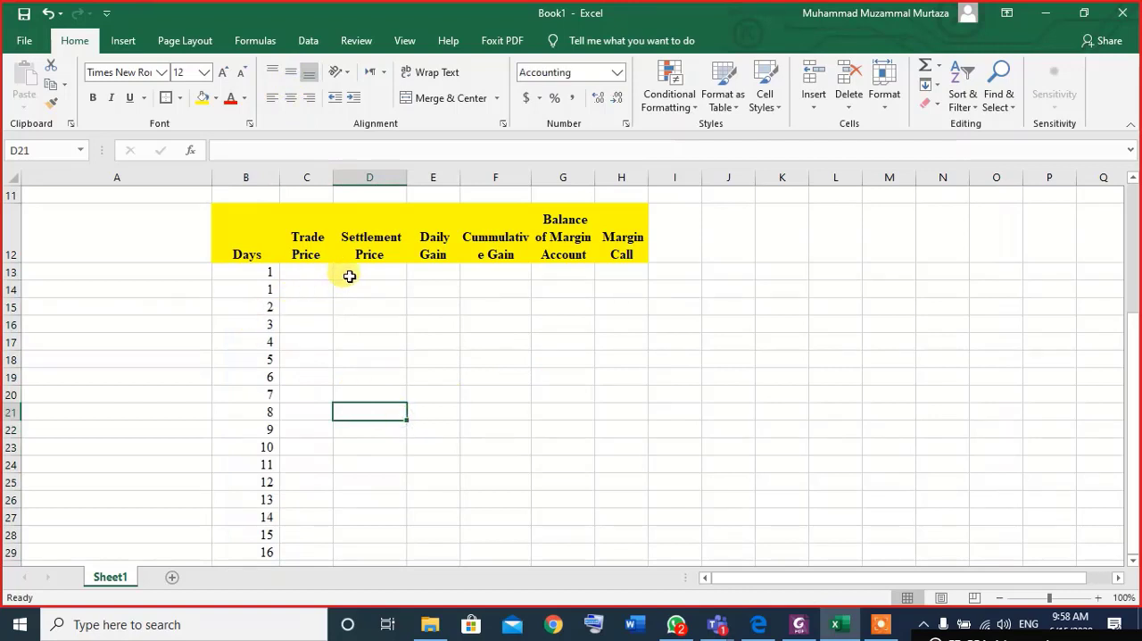
# Link the first Trade Price in C13 to the contract entry price in B9
pyautogui.click(305, 272)
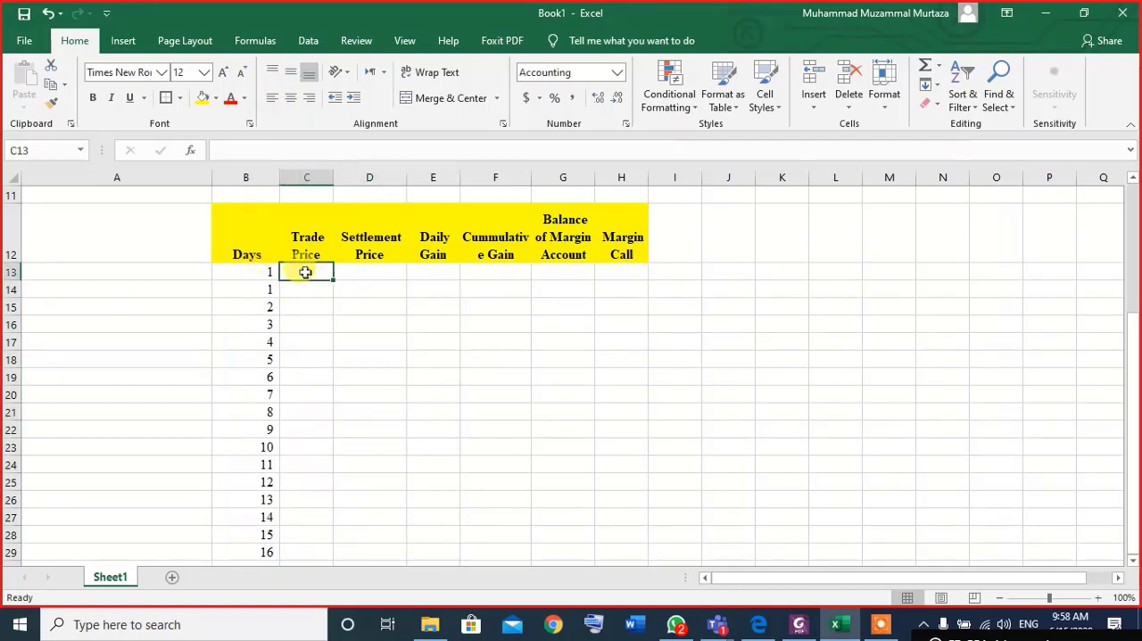
pyautogui.write('1')
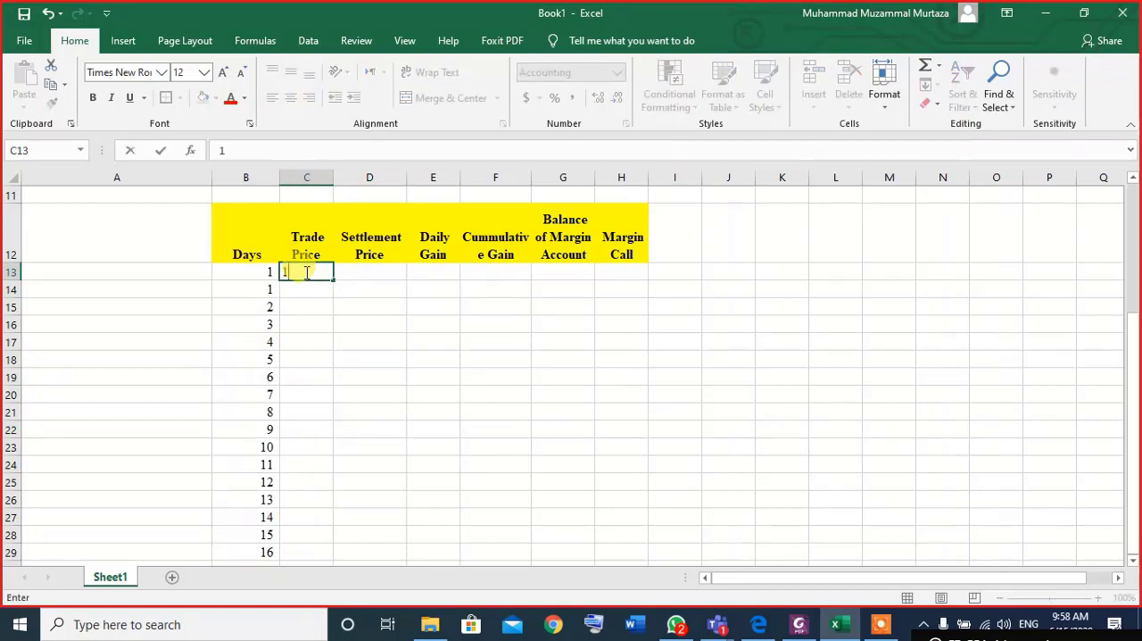
pyautogui.scroll(4, 306, 272)
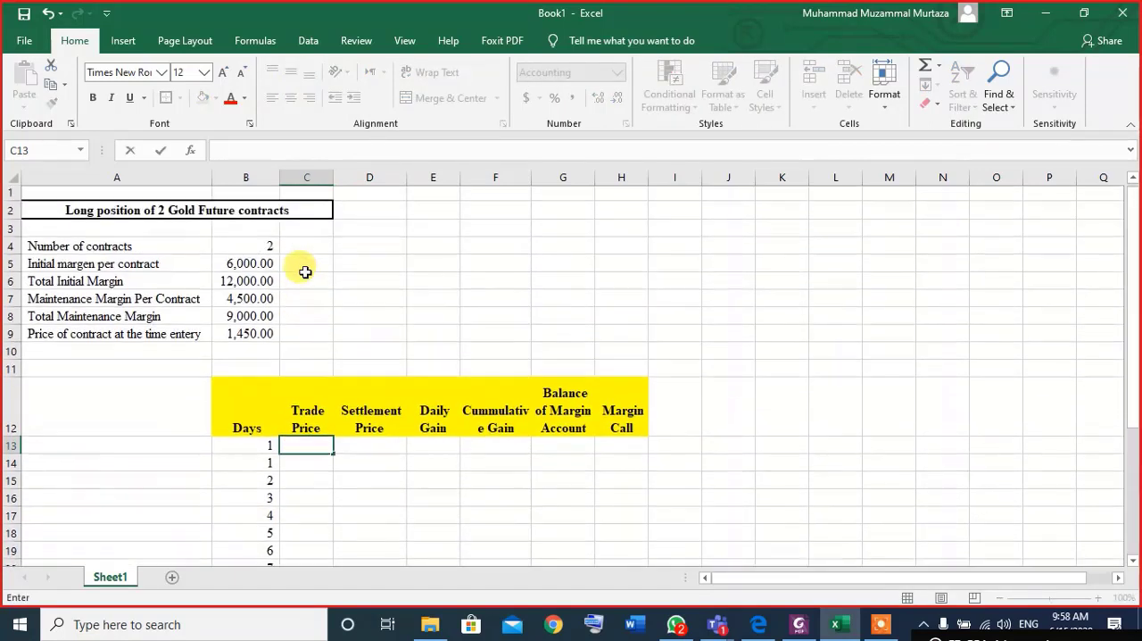
pyautogui.click(245, 339)
pyautogui.press('Return')
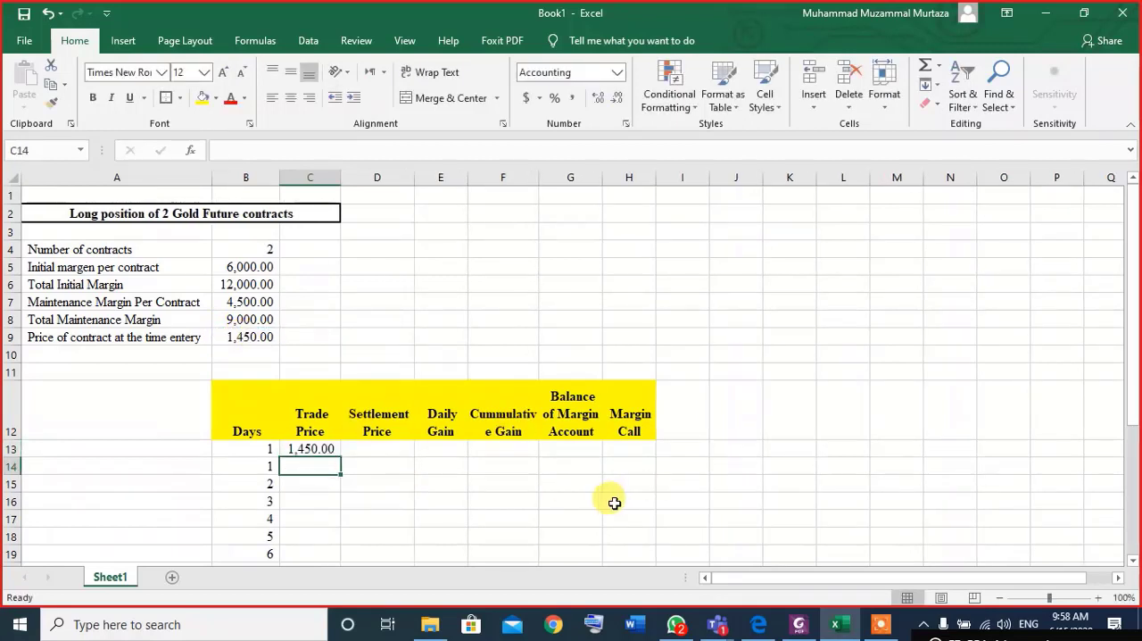
# Enter 0 for the settlement price, daily gain and cumulative gain in D13:F13, and widen column F slightly to fit its heading
pyautogui.click(363, 452)
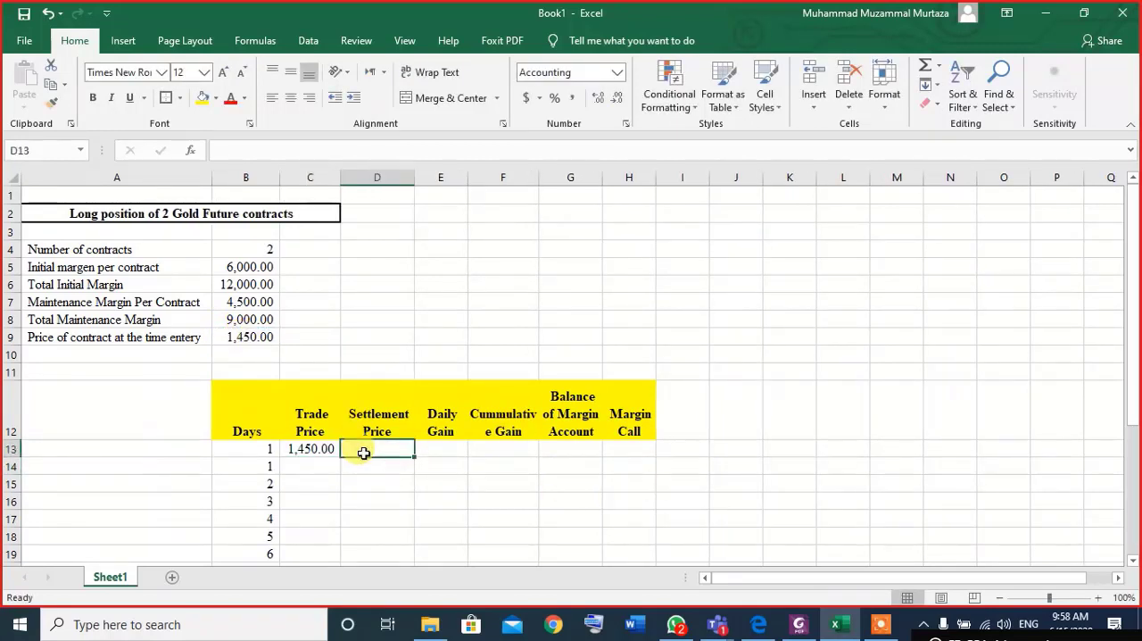
pyautogui.write('0')
pyautogui.press('Tab')
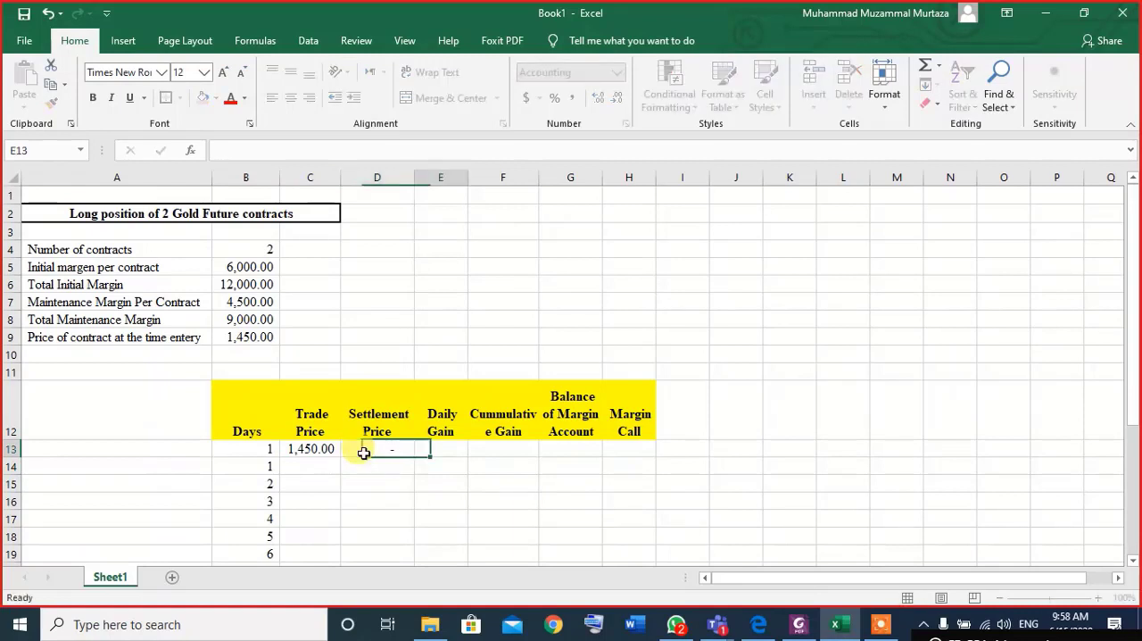
pyautogui.write('-')
pyautogui.press('Right')
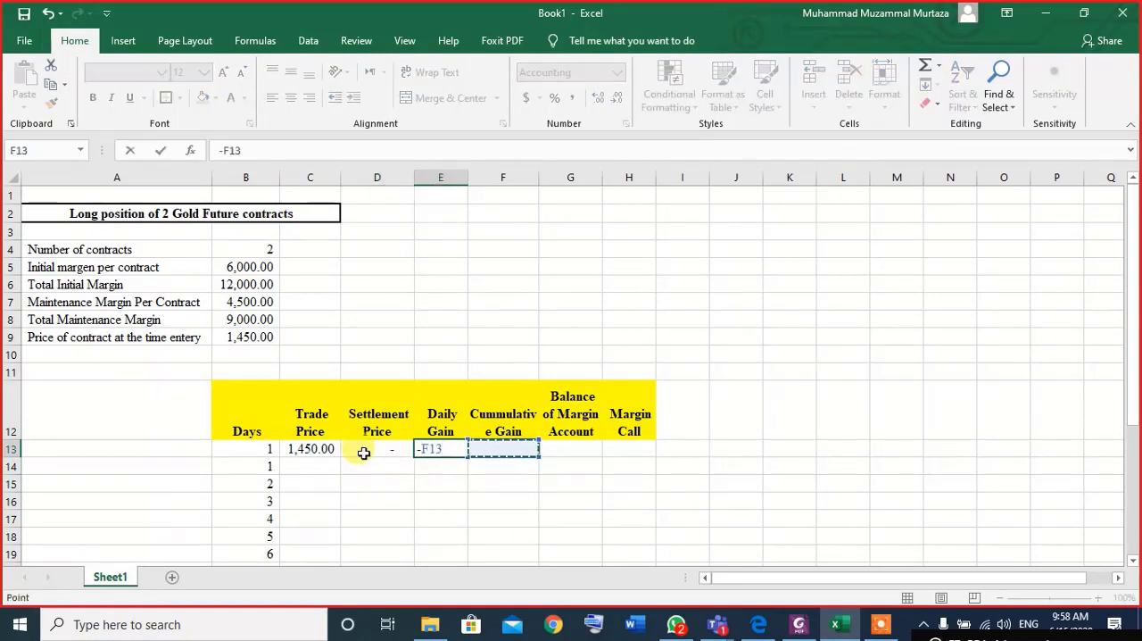
pyautogui.press('BackSpace')
pyautogui.press('BackSpace')
pyautogui.press('BackSpace')
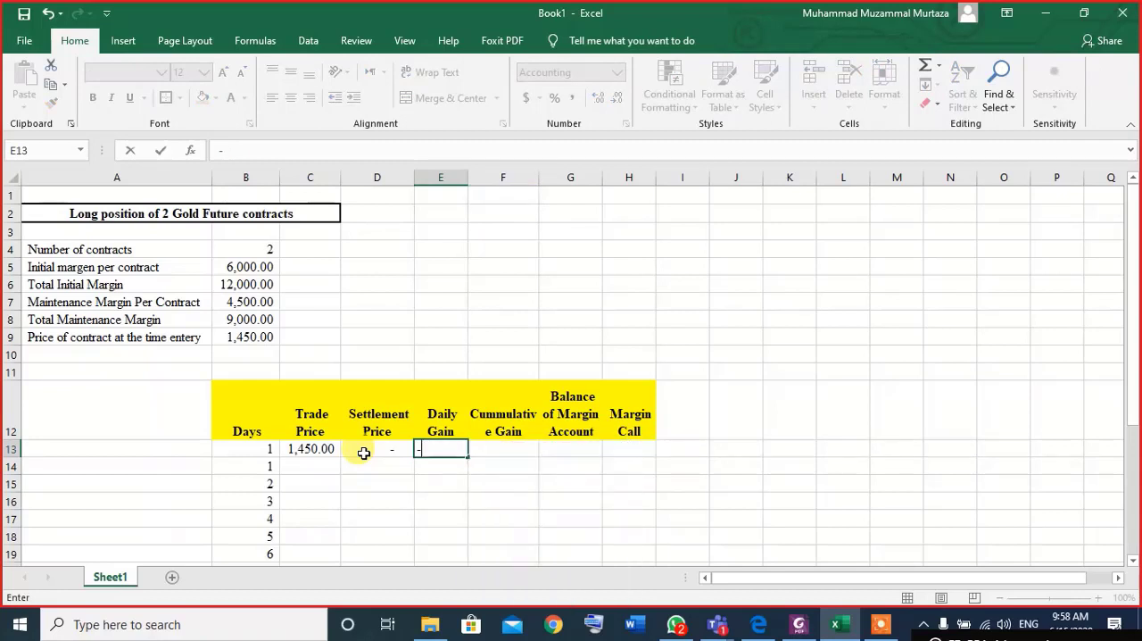
pyautogui.press('Tab')
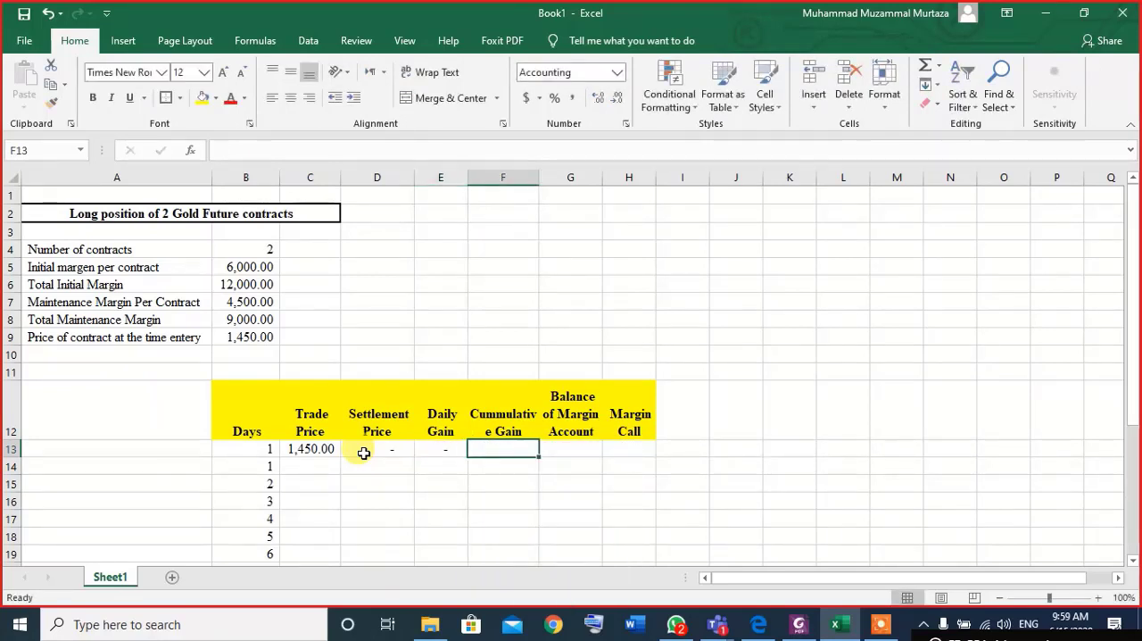
pyautogui.write('0')
pyautogui.press('Tab')
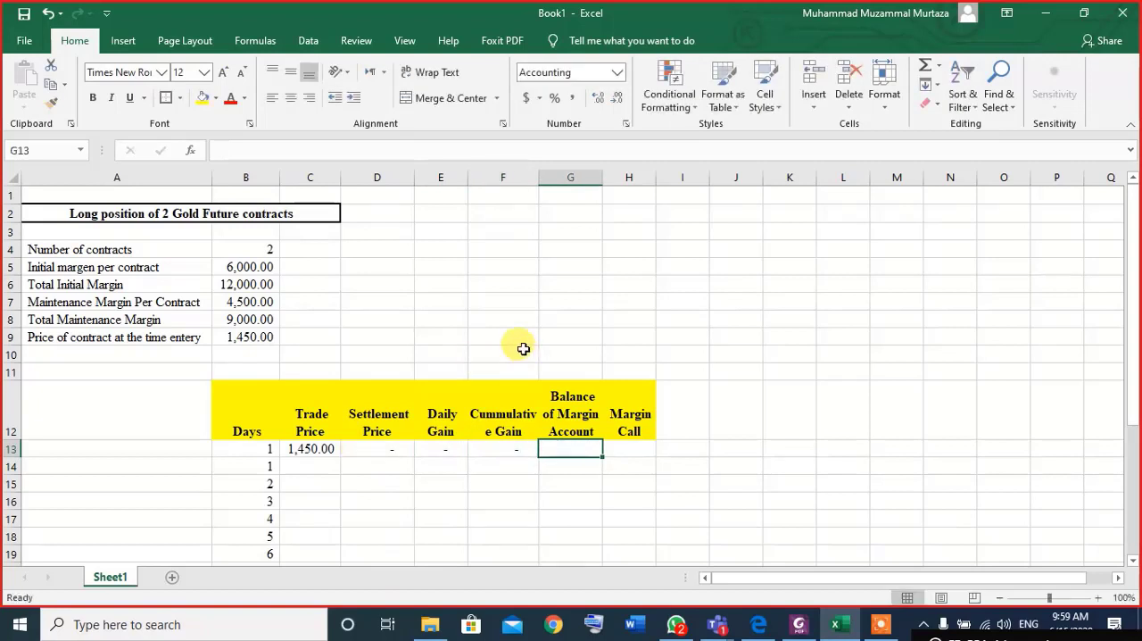
pyautogui.moveTo(545, 177); pyautogui.dragTo(545, 177)
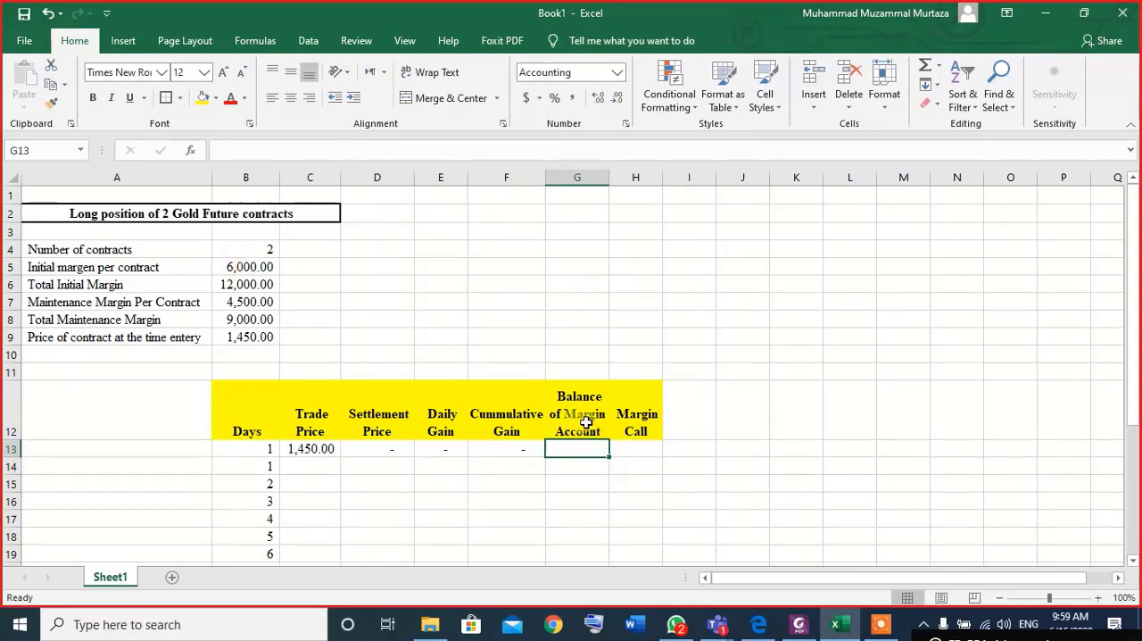
# Link the first margin account balance in G13 to the Total Initial Margin in B6
pyautogui.write('=')
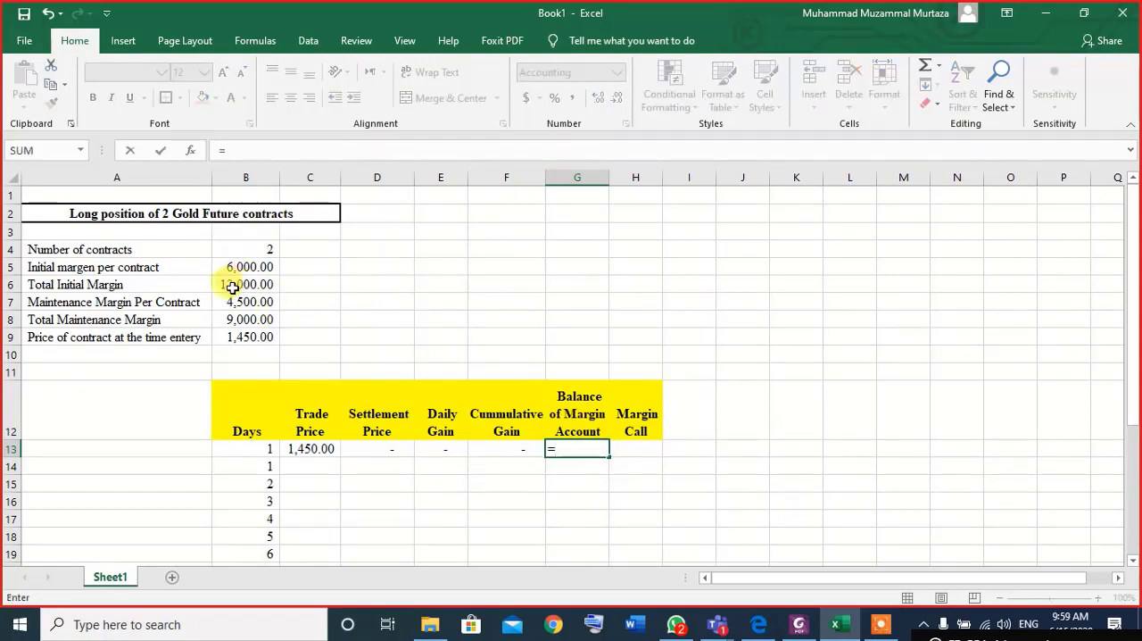
pyautogui.click(248, 284)
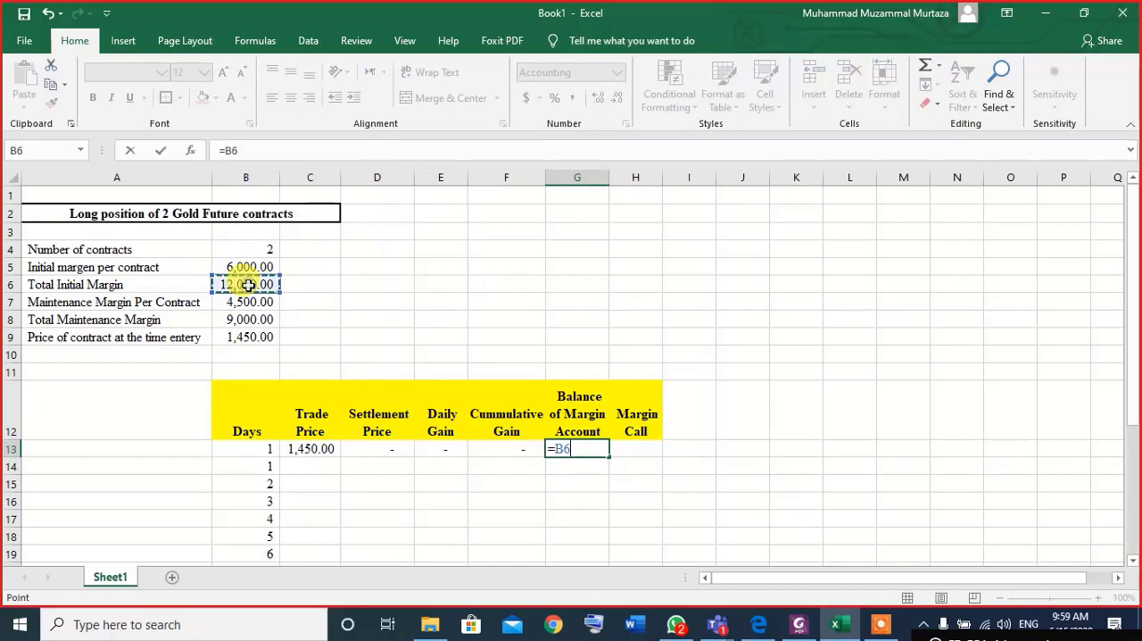
pyautogui.press('Return')
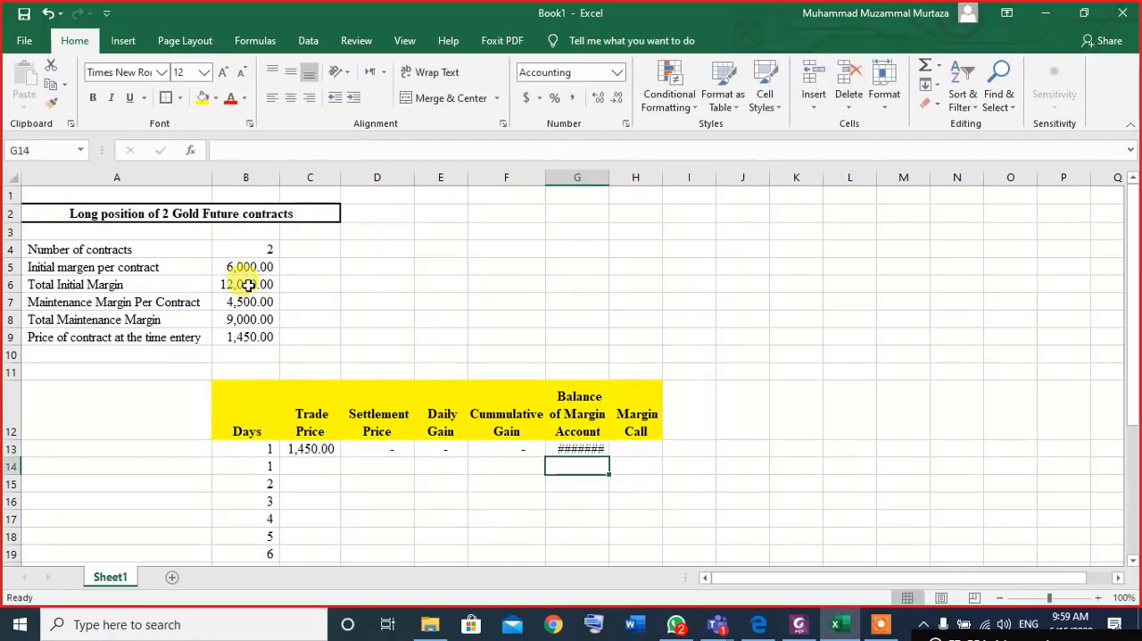
# Widen column G to fit the margin account balance and enter 0 as the first margin call in H13
pyautogui.doubleClick(610, 177)
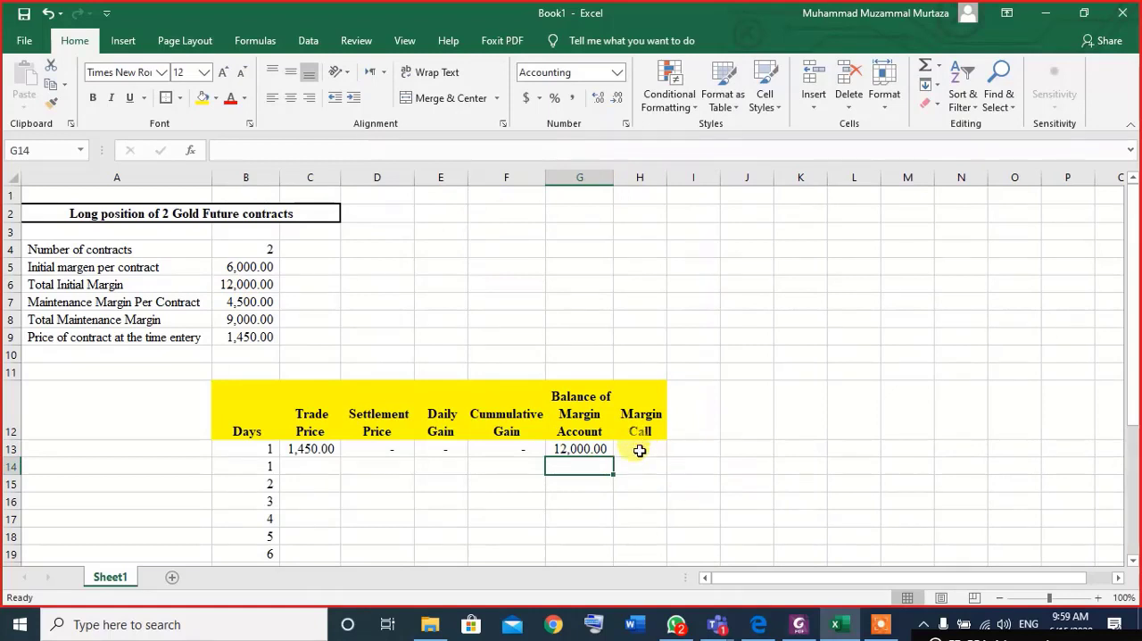
pyautogui.click(640, 451)
pyautogui.write('0')
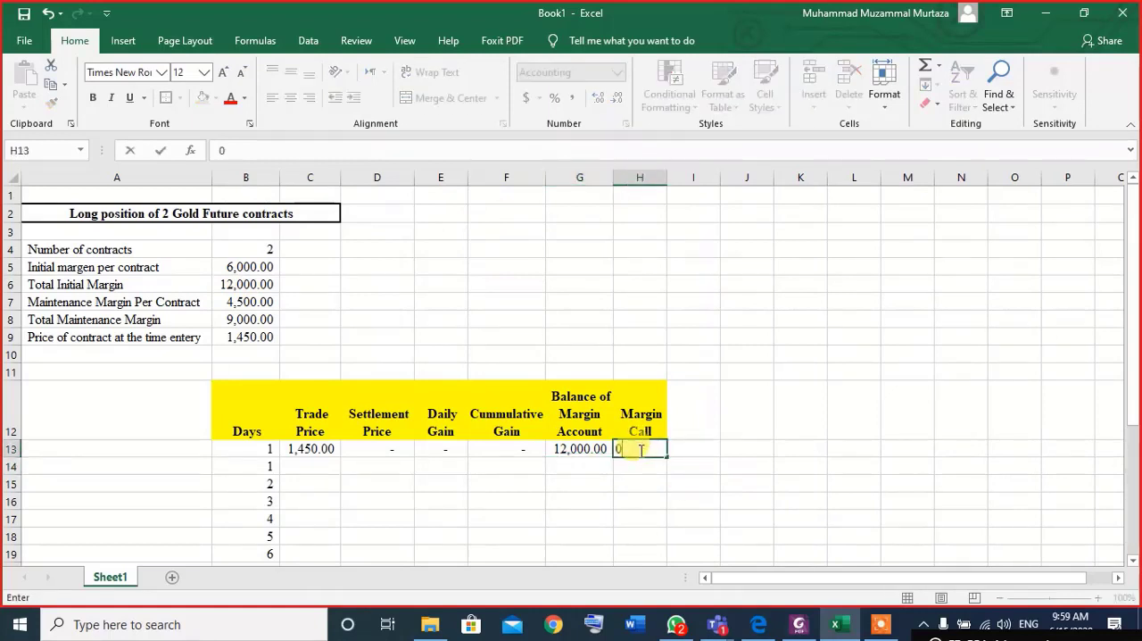
pyautogui.press('Return')
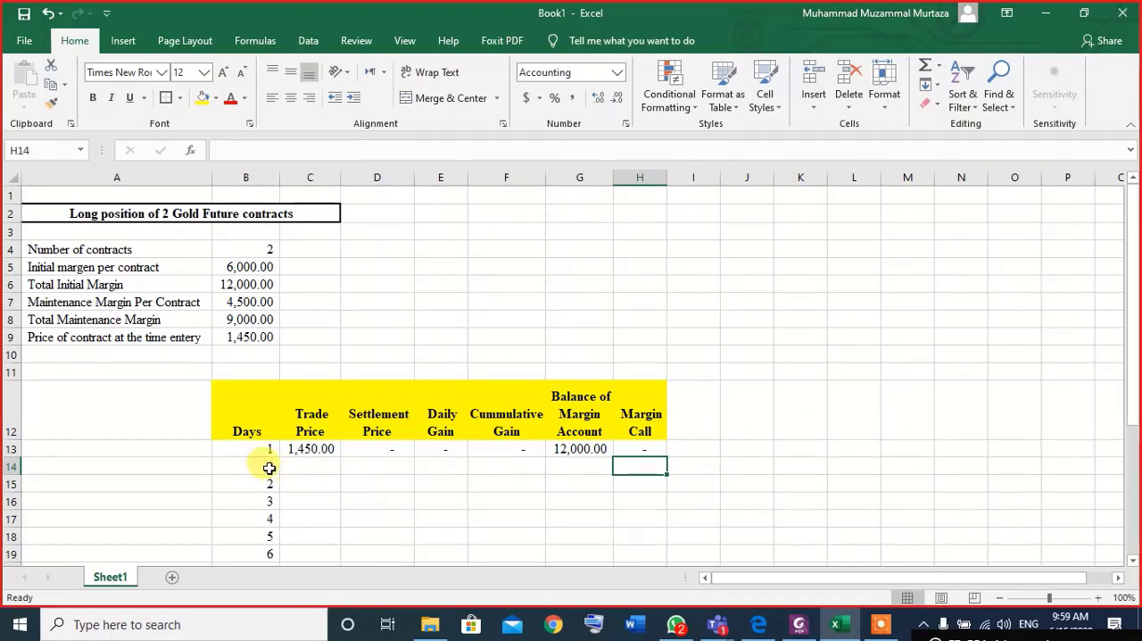
# Enter 0 as the trade price in C14 and fill it down to C28
pyautogui.click(310, 466)
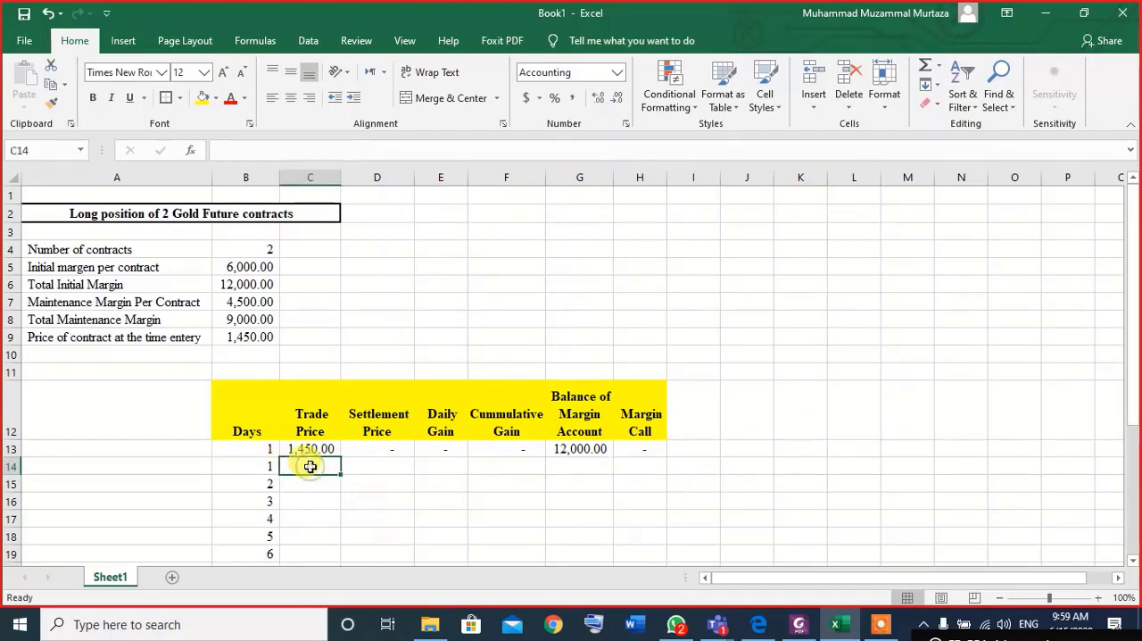
pyautogui.write('0')
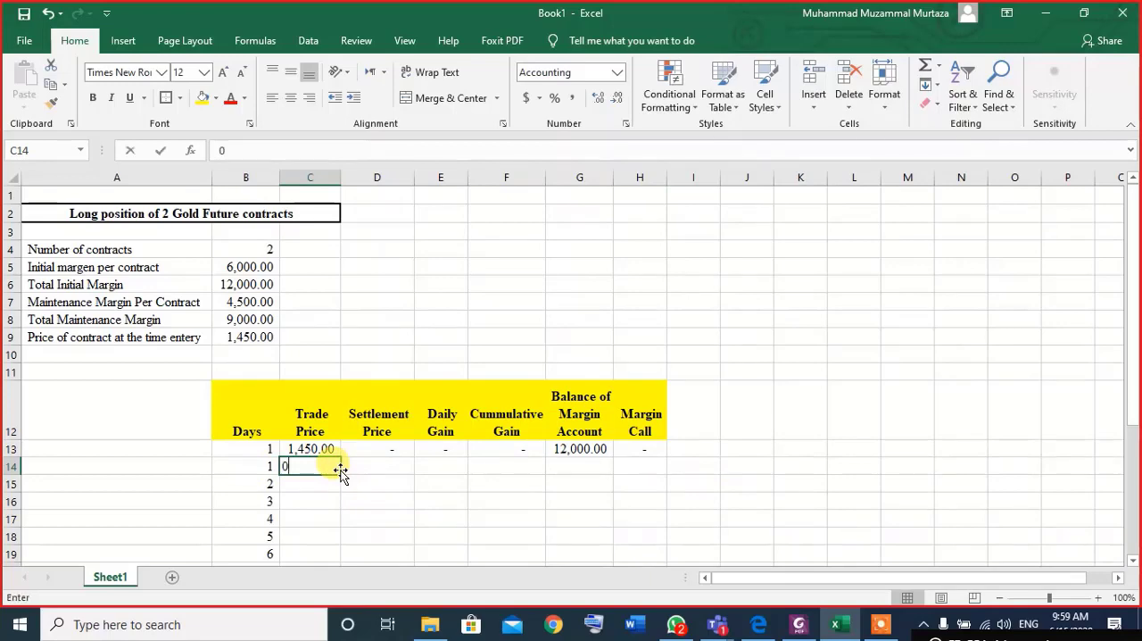
pyautogui.press('Return')
pyautogui.click(325, 465)
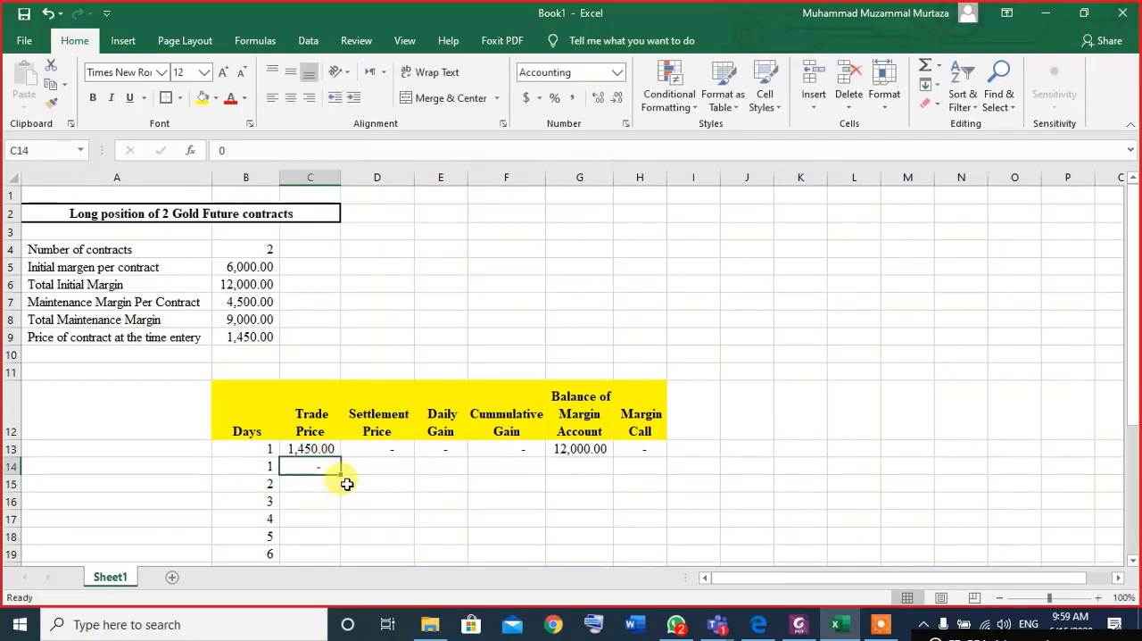
pyautogui.moveTo(339, 472); pyautogui.dragTo(342, 521)
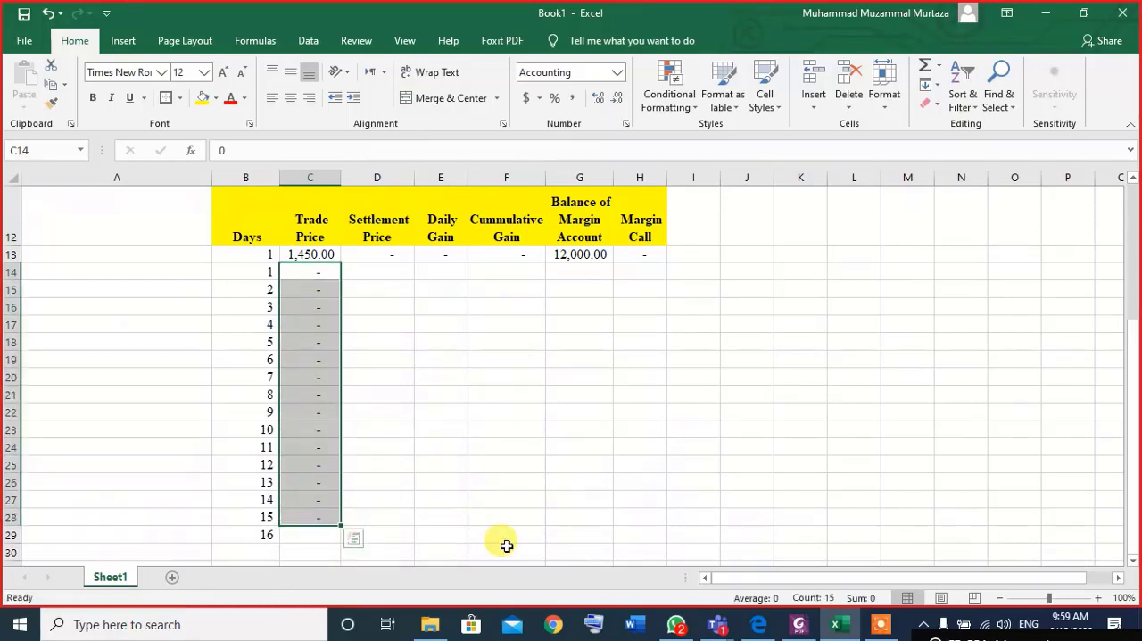
pyautogui.click(473, 463)
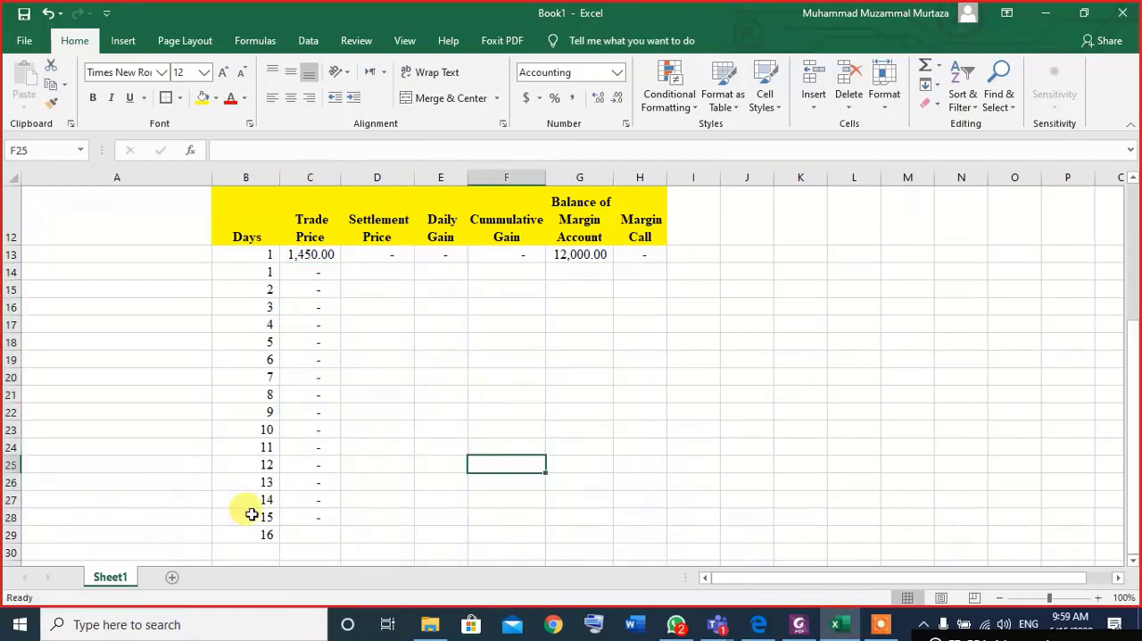
# Look up the day 16 trade price in the PDF's margin table and enter 1426.90 in C29
pyautogui.click(312, 535)
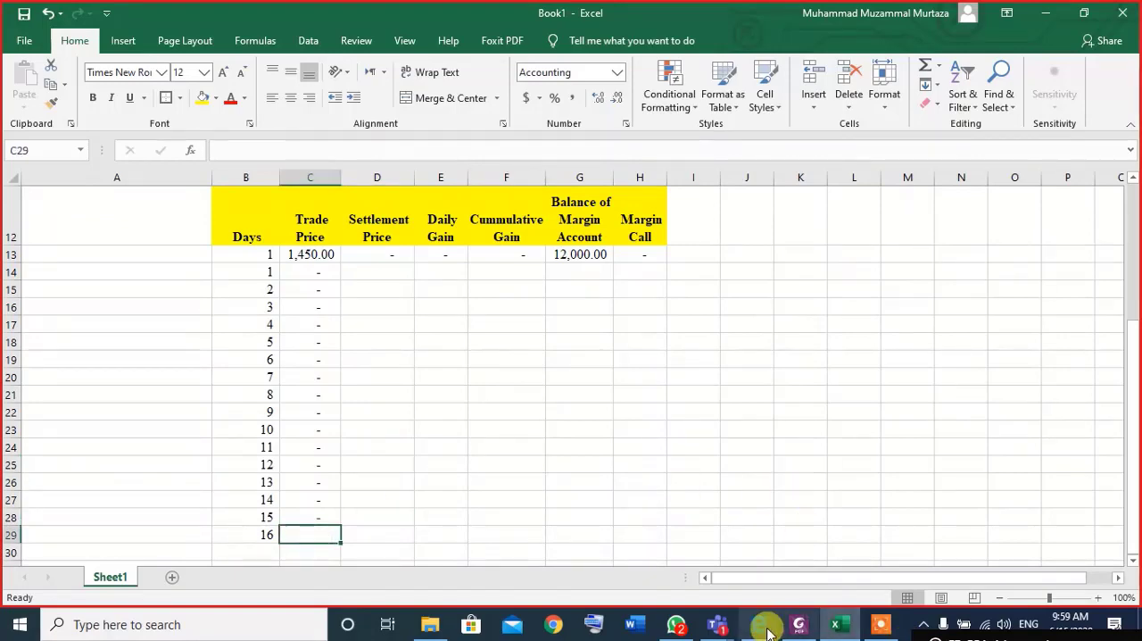
pyautogui.click(799, 623)
pyautogui.scroll(-4, 580, 442)
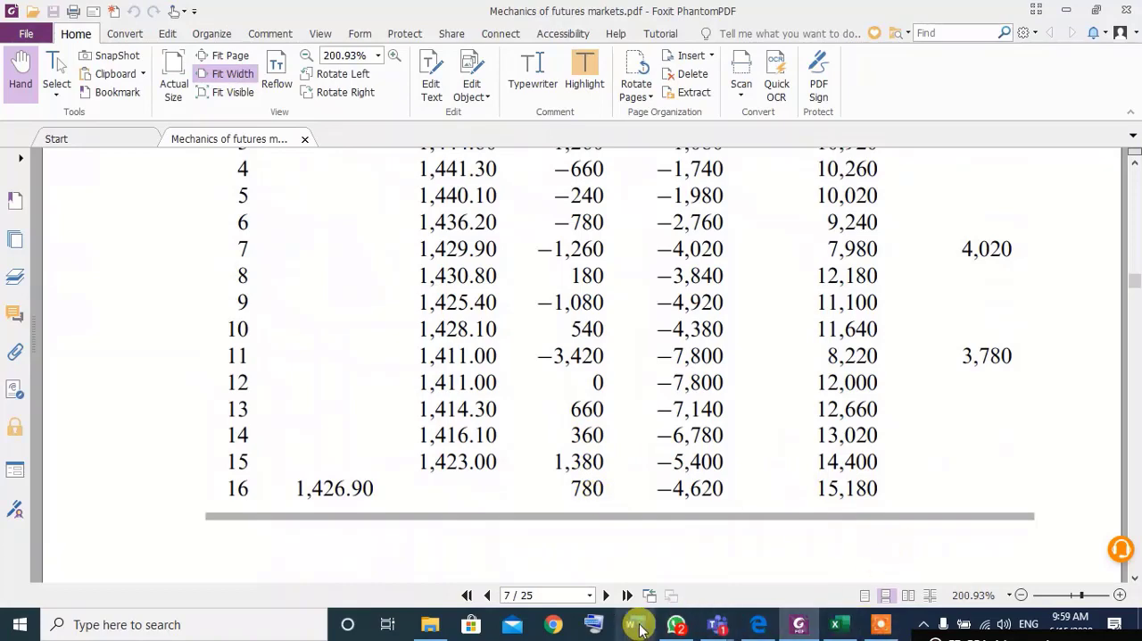
pyautogui.click(836, 625)
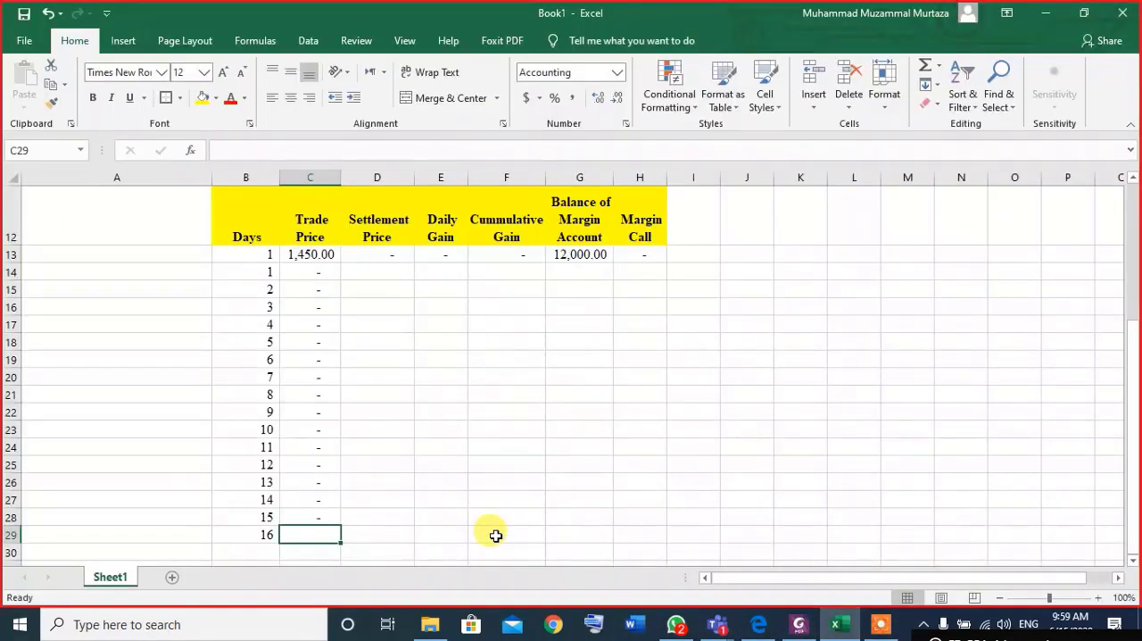
pyautogui.write('1,')
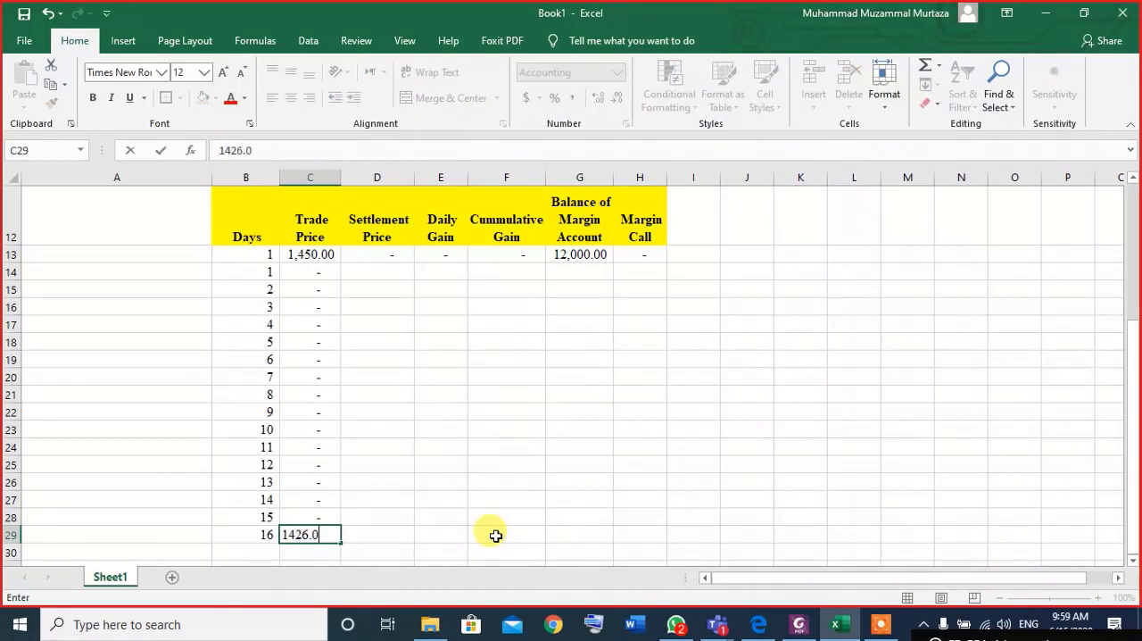
pyautogui.write('426.90')
pyautogui.hotkey('ctrl', 'Return')
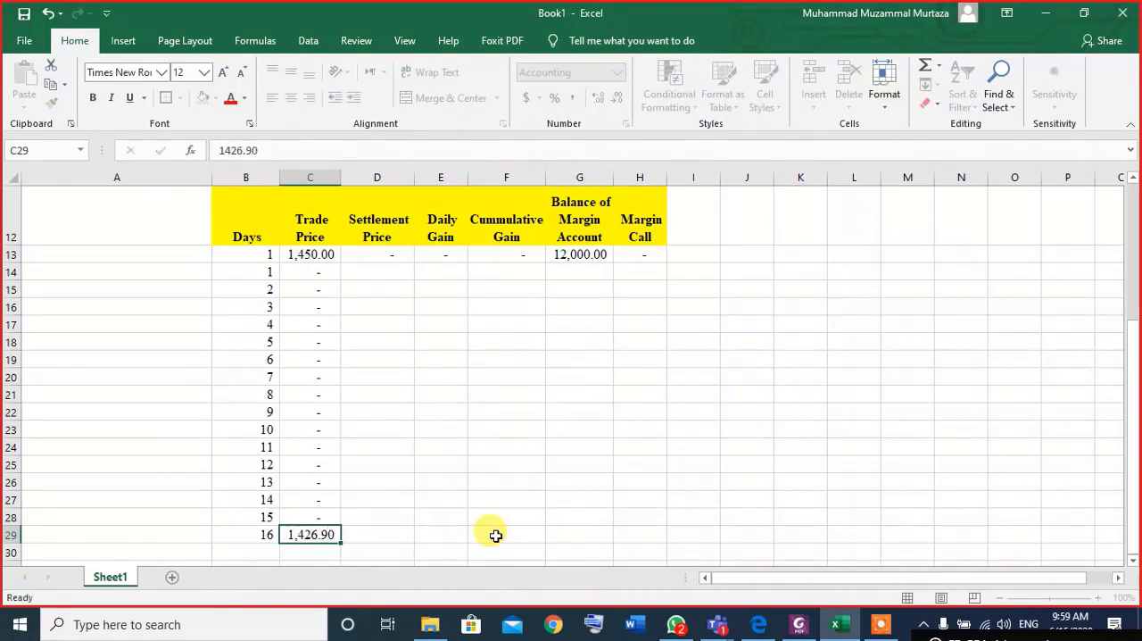
# Copy the day 1 settlement price 1,441.00 from the PDF's margin table and paste it into D14 of the worksheet
pyautogui.press('Up')
pyautogui.press('Up')
pyautogui.press('Up')
pyautogui.press('Up')
pyautogui.press('Up')
pyautogui.press('Up')
pyautogui.press('Up')
pyautogui.press('Up')
pyautogui.press('Up')
pyautogui.press('Up')
pyautogui.press('Up')
pyautogui.press('Up')
pyautogui.press('Up')
pyautogui.press('Up')
pyautogui.press('Up')
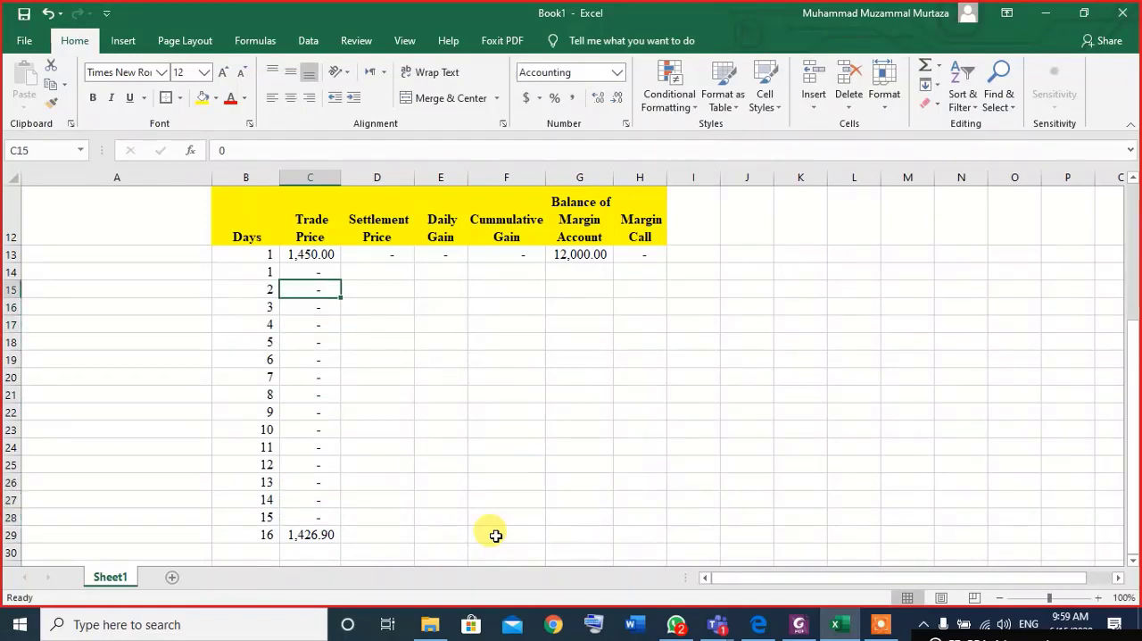
pyautogui.press('Right')
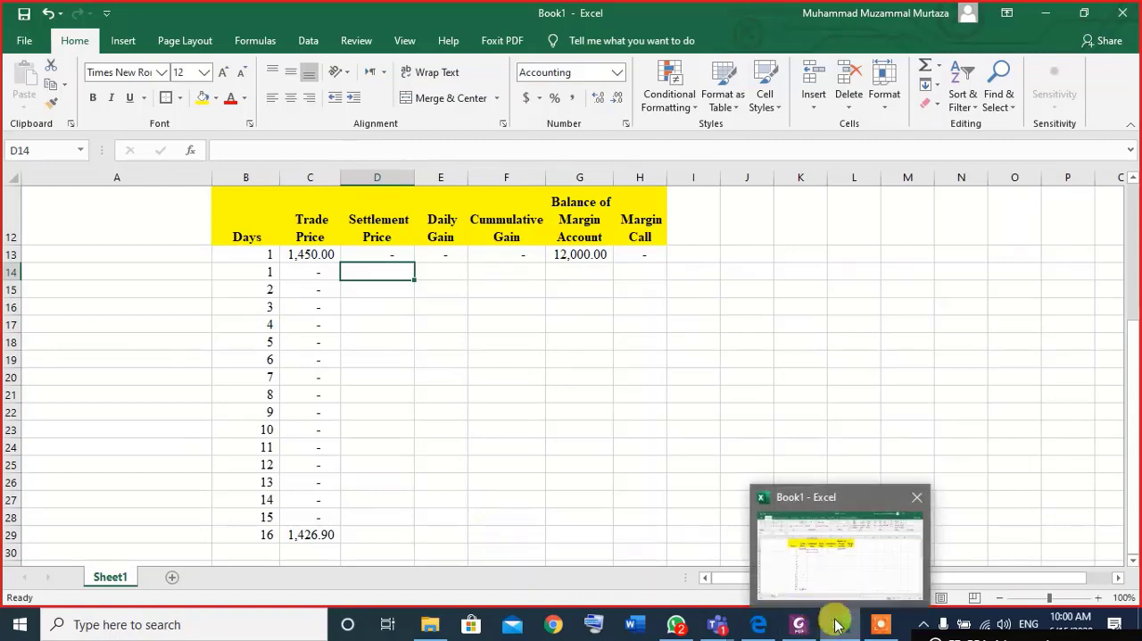
pyautogui.click(798, 624)
pyautogui.scroll(3, 533, 356)
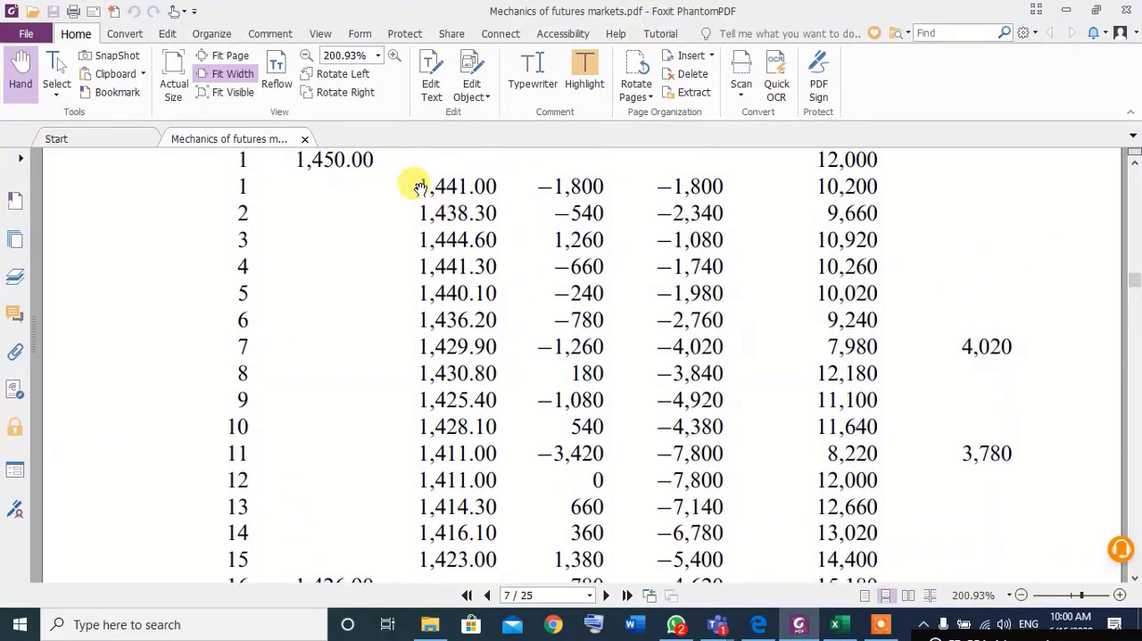
pyautogui.moveTo(416, 184); pyautogui.dragTo(493, 190)
pyautogui.hotkey('ctrl', 'c')
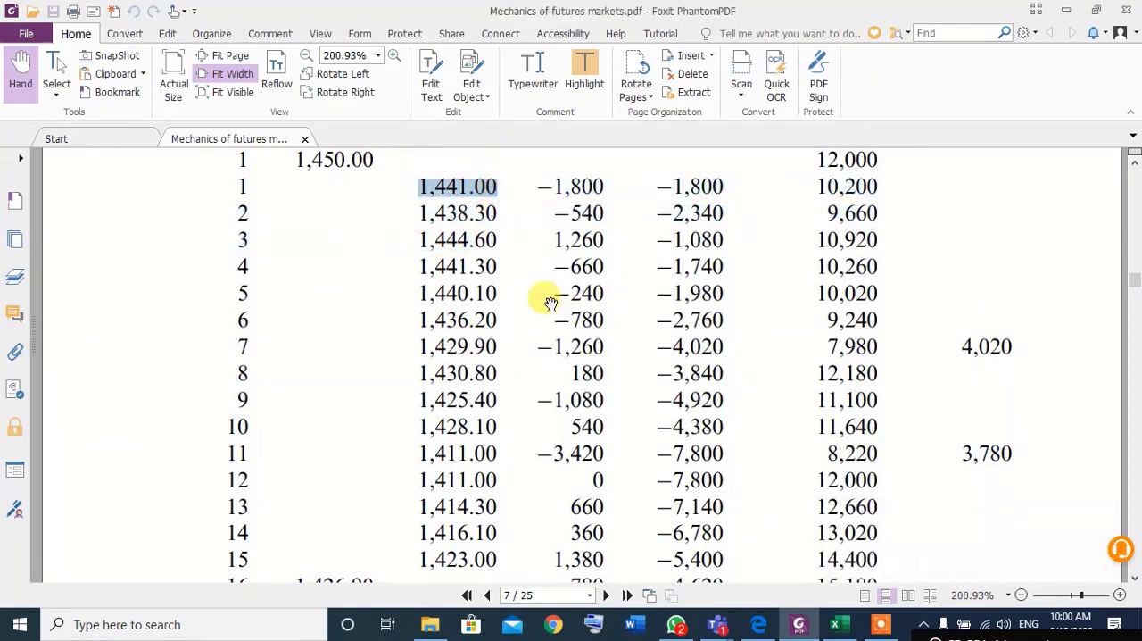
pyautogui.click(838, 626)
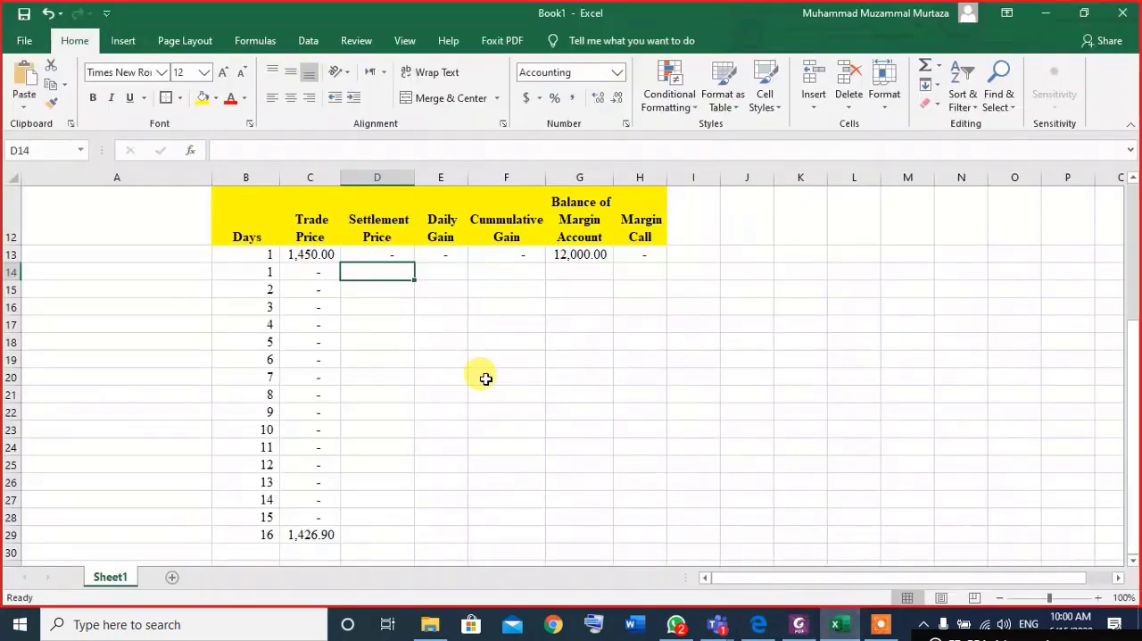
pyautogui.hotkey('ctrl', 'v')
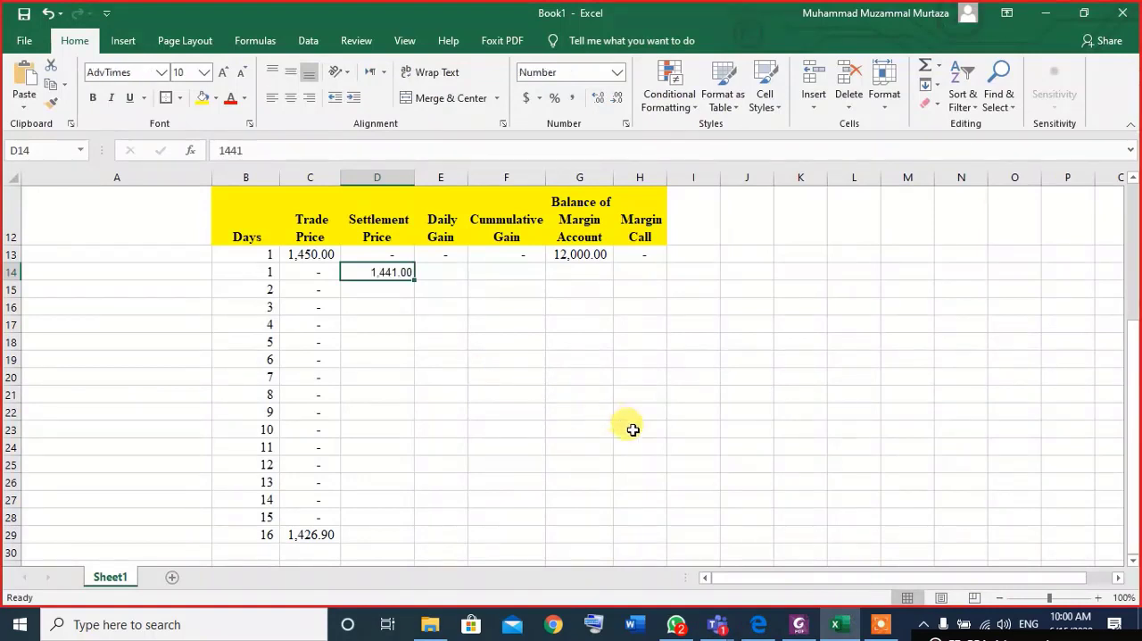
pyautogui.click(446, 375)
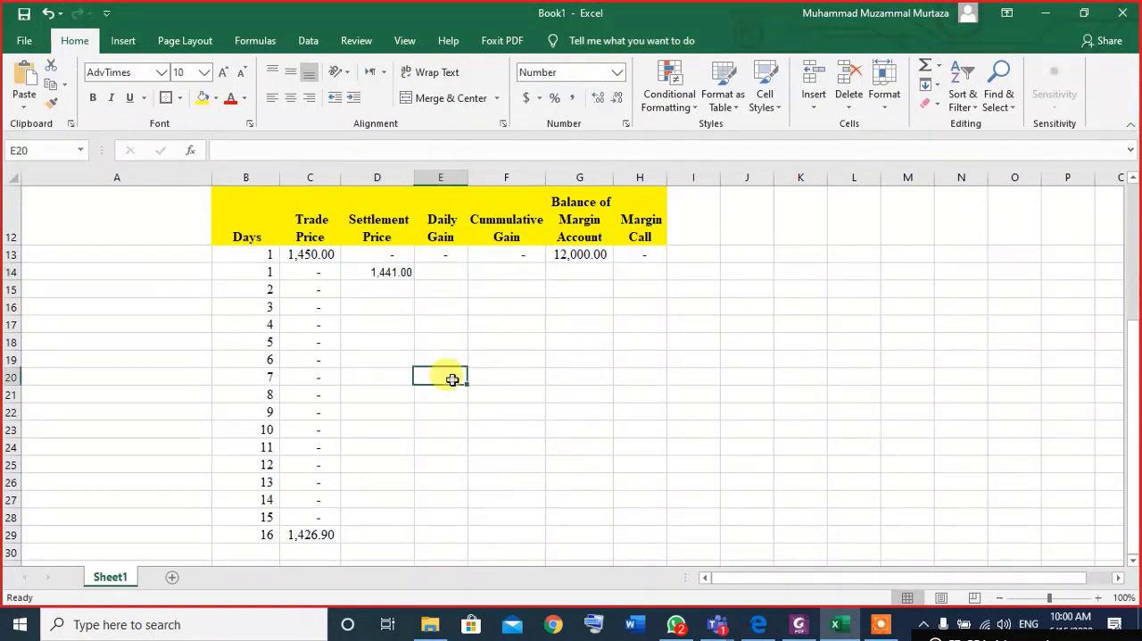
pyautogui.click(393, 271)
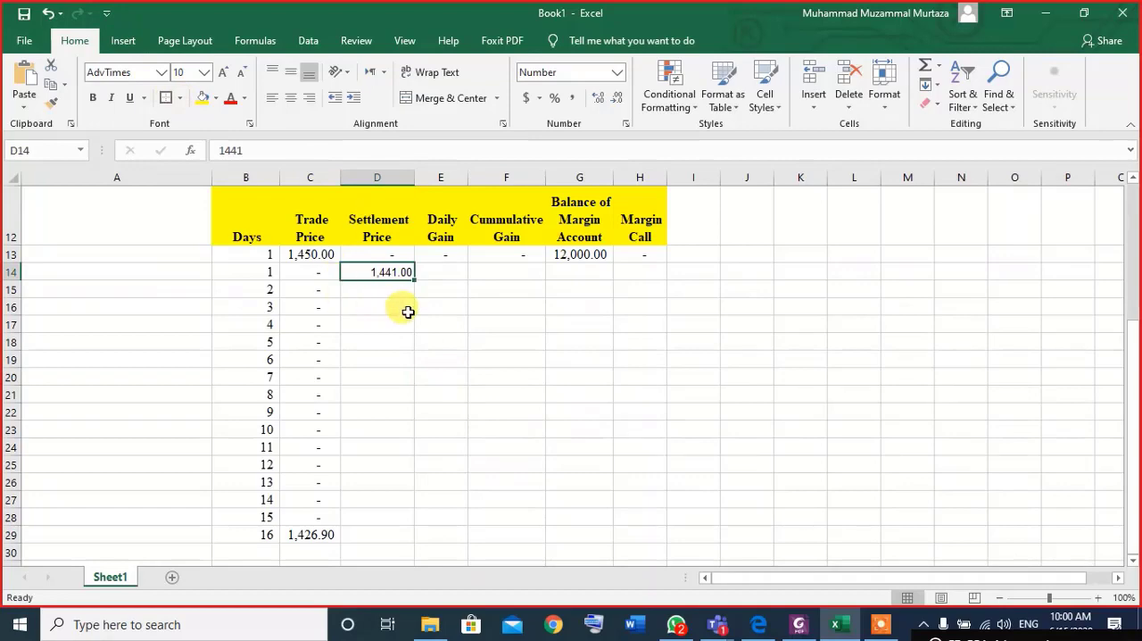
pyautogui.click(505, 339)
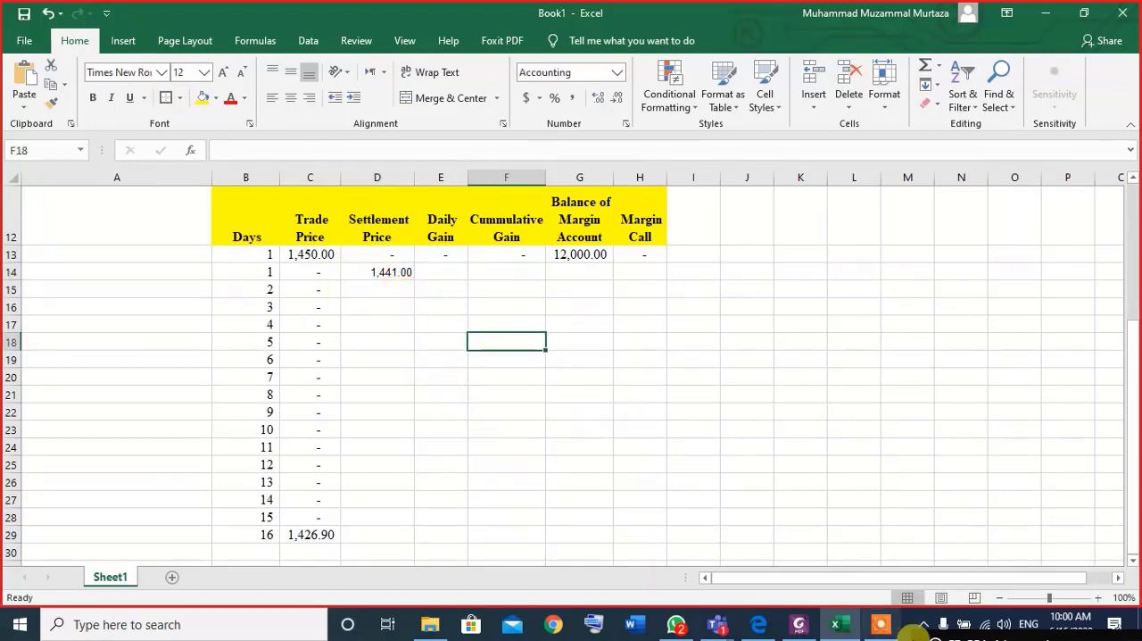
# Switch to the Foxit PDF, select the day 2 settlement price 1,438.30, and reduce the PDF window to sit beside the worksheet
pyautogui.click(798, 624)
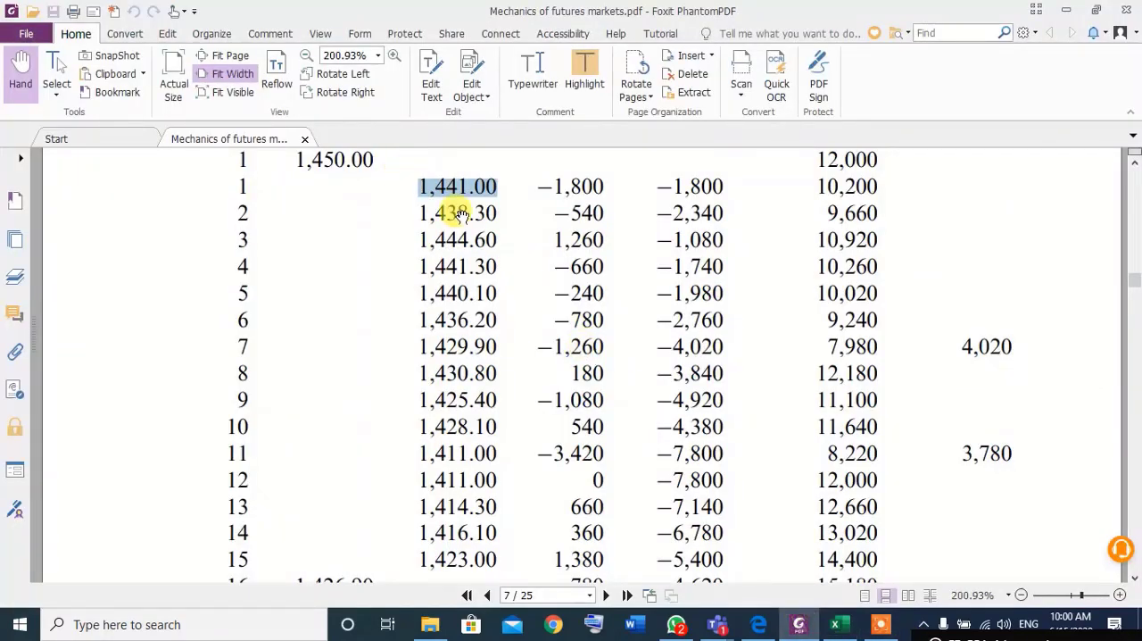
pyautogui.moveTo(409, 208); pyautogui.dragTo(487, 213)
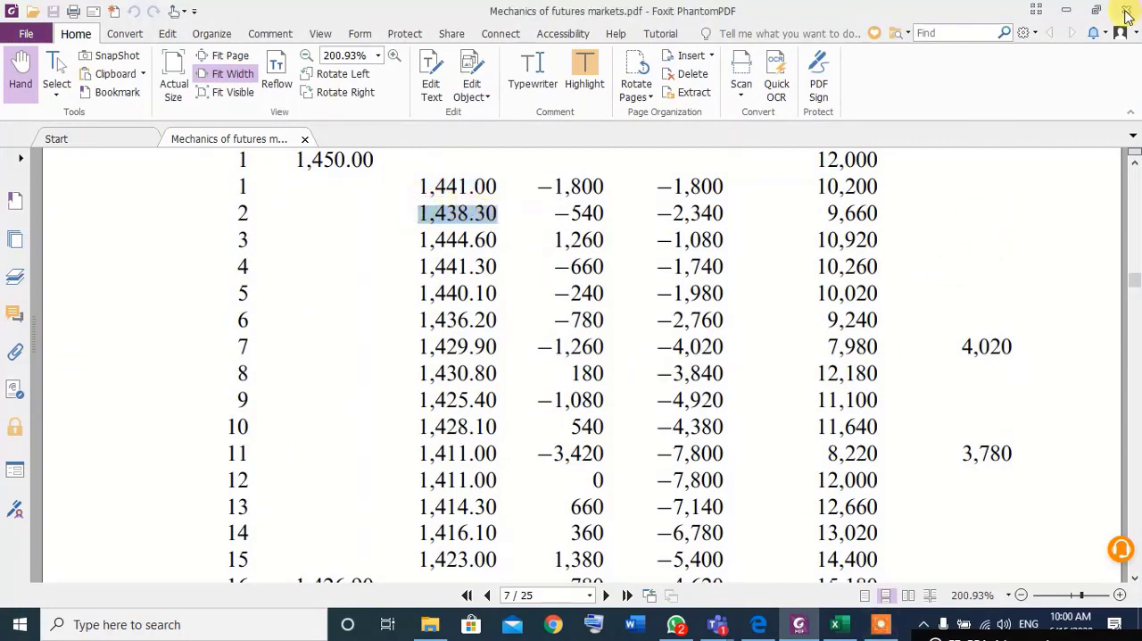
pyautogui.click(1096, 10)
pyautogui.scroll(3, 839, 374)
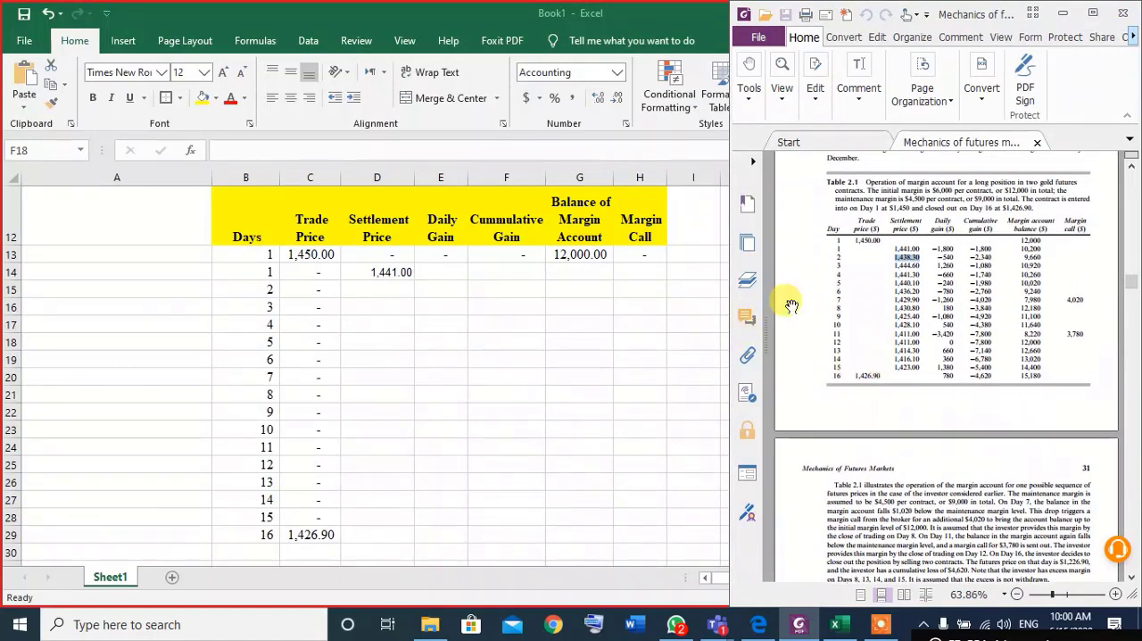
# Enlarge Table 2.1 in the PDF to 164.12% and examine its settlement prices for days 1 to 15
pyautogui.click(1114, 595)
pyautogui.click(1114, 595)
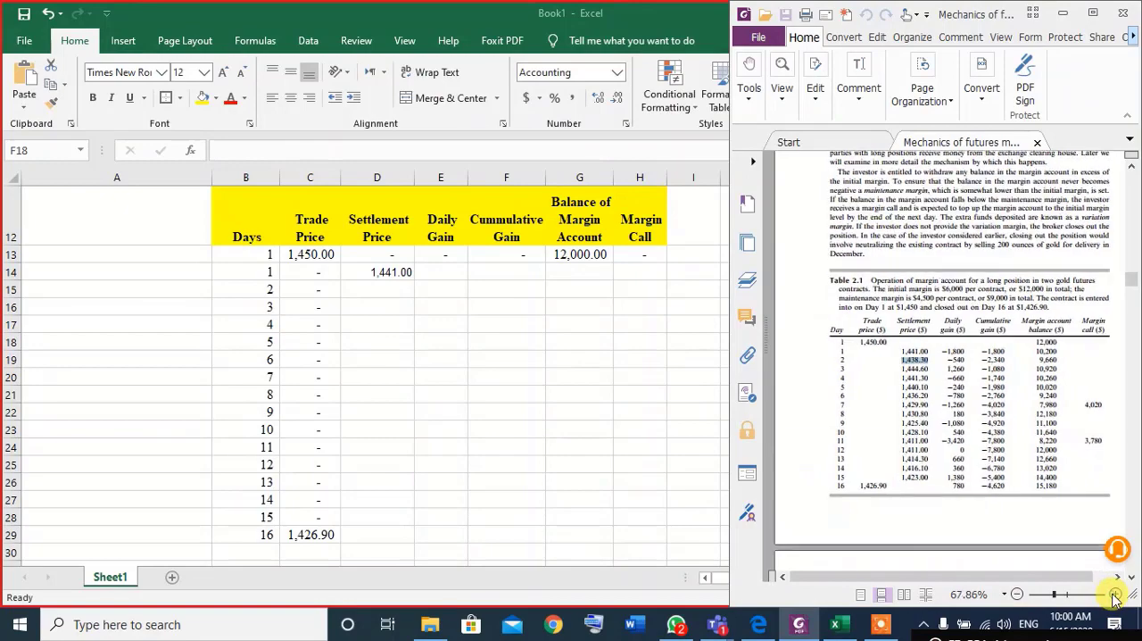
pyautogui.click(1114, 594)
pyautogui.click(1115, 595)
pyautogui.click(1114, 594)
pyautogui.click(1114, 594)
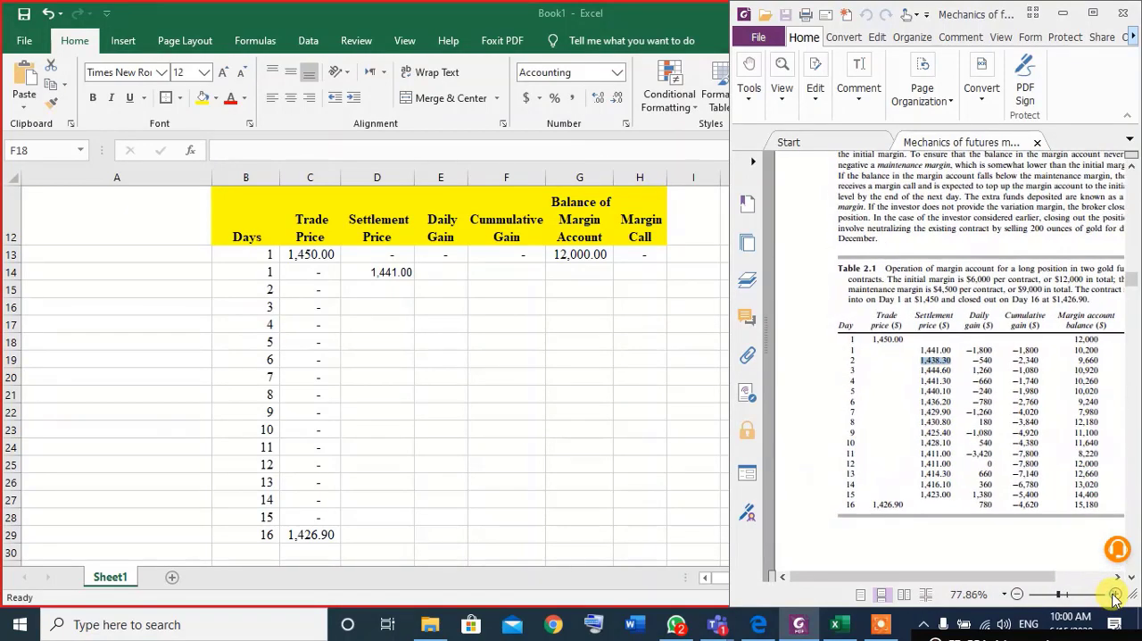
pyautogui.click(1114, 595)
pyautogui.click(1114, 594)
pyautogui.click(1114, 595)
pyautogui.click(1114, 594)
pyautogui.click(1115, 595)
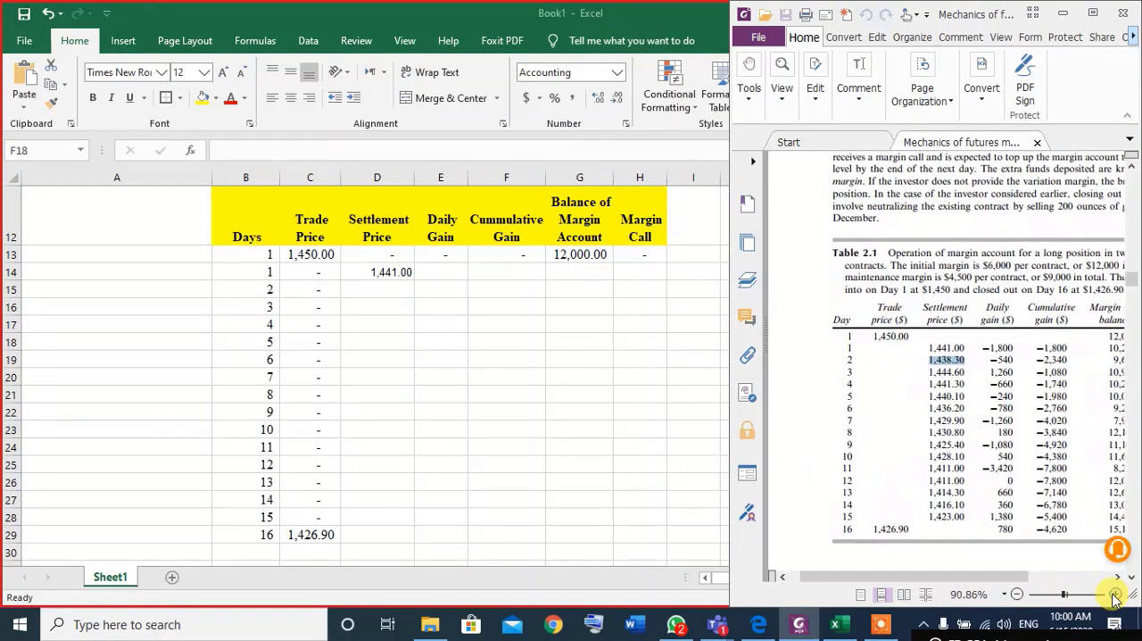
pyautogui.click(1114, 594)
pyautogui.click(1114, 594)
pyautogui.click(1114, 594)
pyautogui.click(1115, 595)
pyautogui.click(1114, 595)
pyautogui.click(1114, 594)
pyautogui.click(1115, 594)
pyautogui.click(1115, 595)
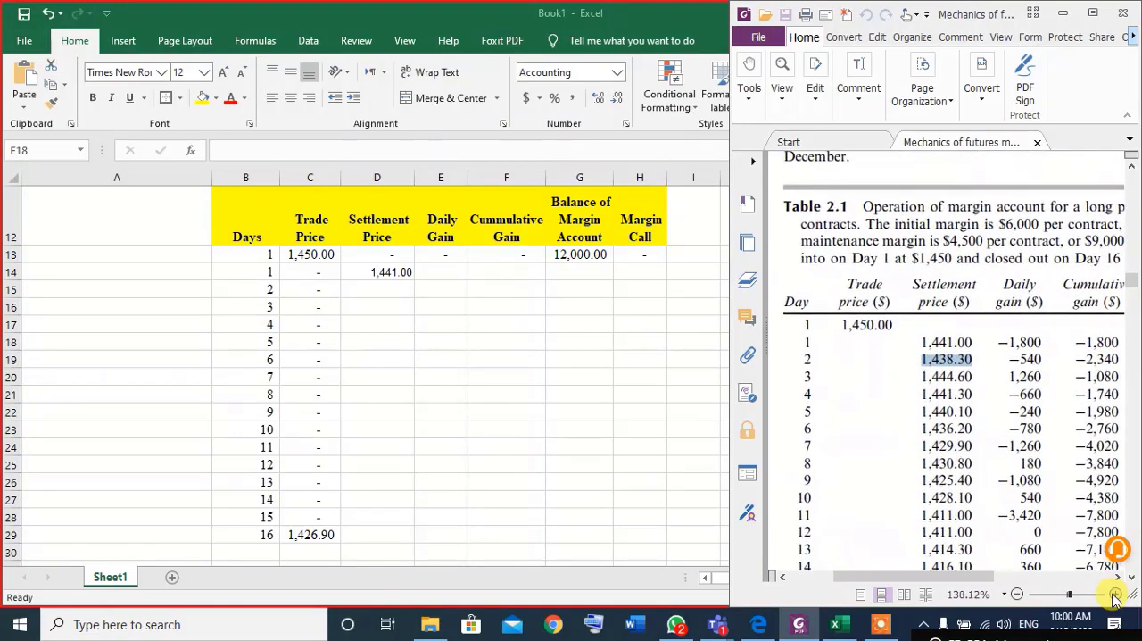
pyautogui.click(1114, 594)
pyautogui.click(1115, 594)
pyautogui.click(1114, 595)
pyautogui.click(1114, 595)
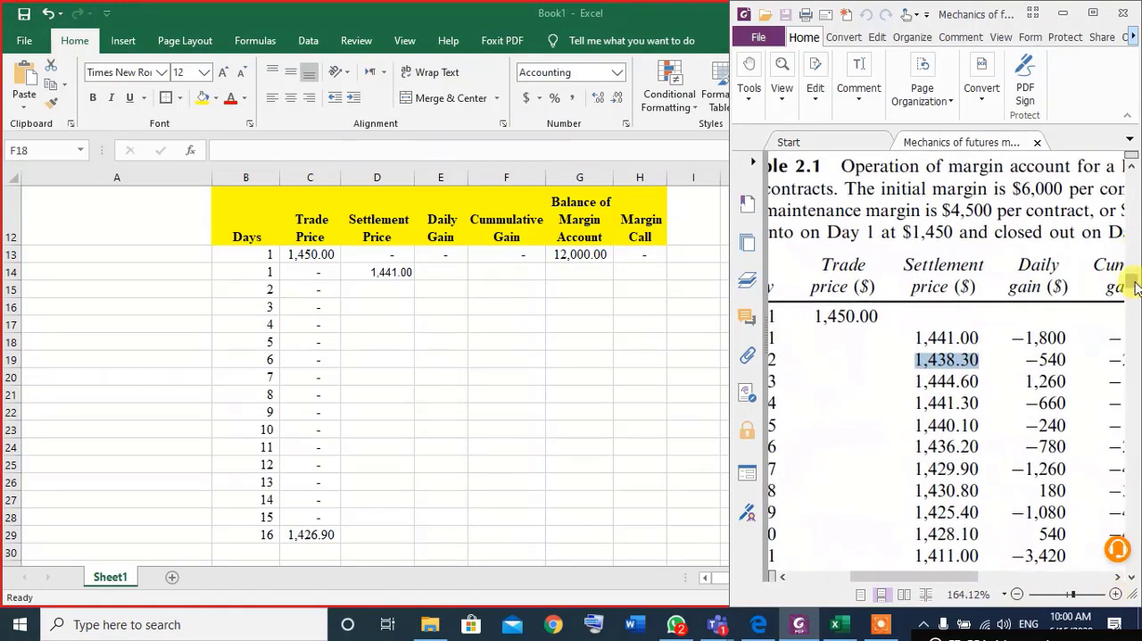
pyautogui.moveTo(1134, 280); pyautogui.dragTo(1134, 284)
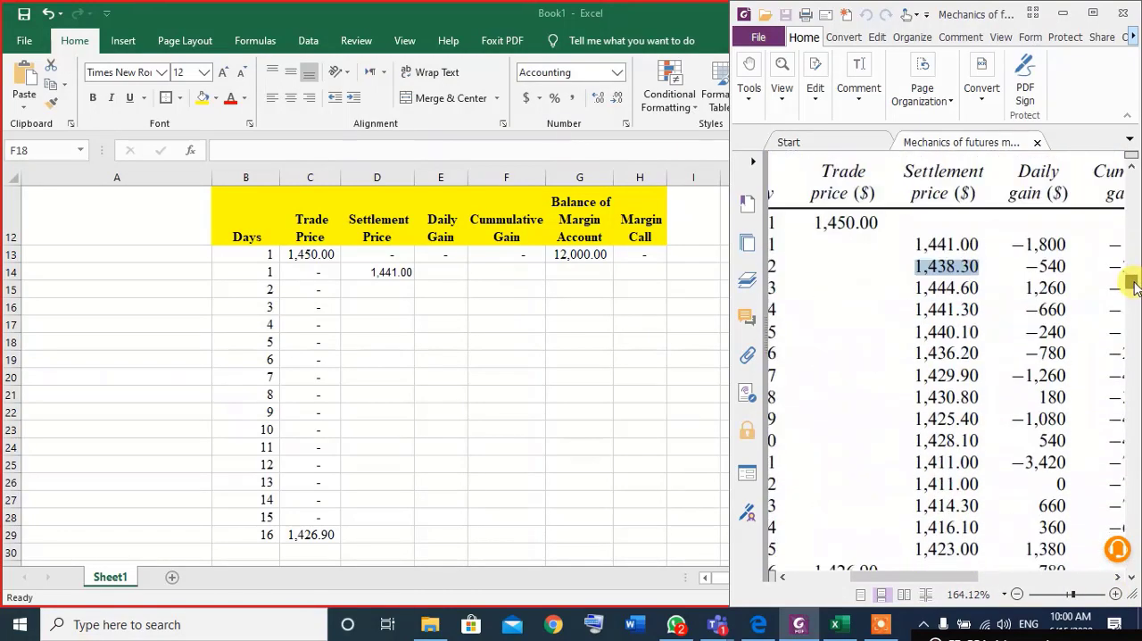
# Switch to Excel and restore its window to a smaller size beside the PDF's margin table
pyautogui.click(385, 269)
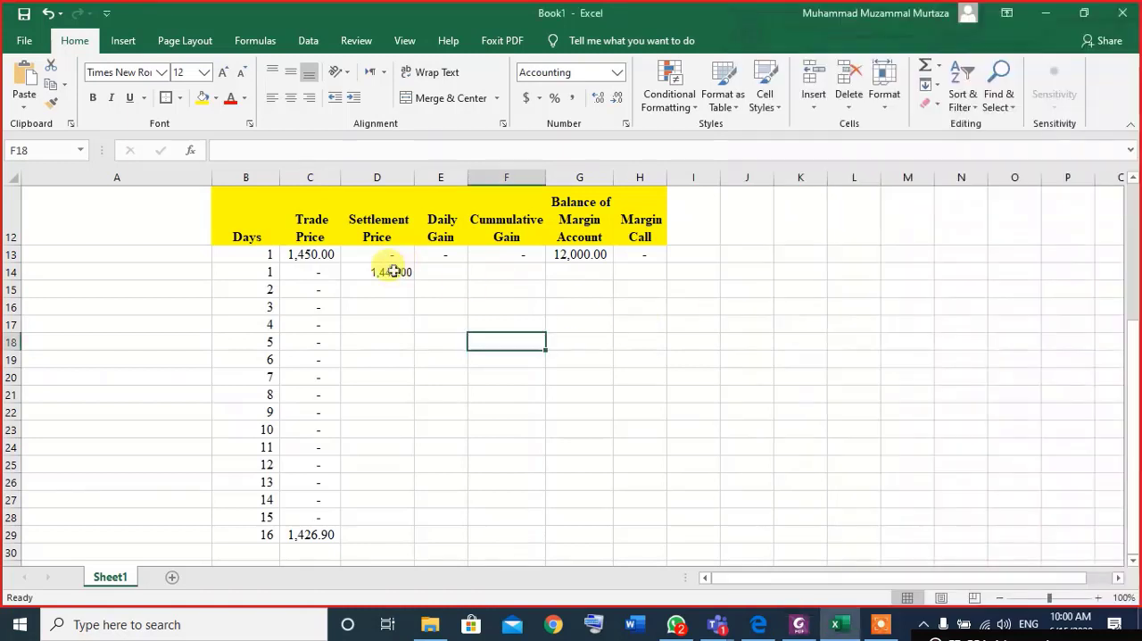
pyautogui.click(392, 271)
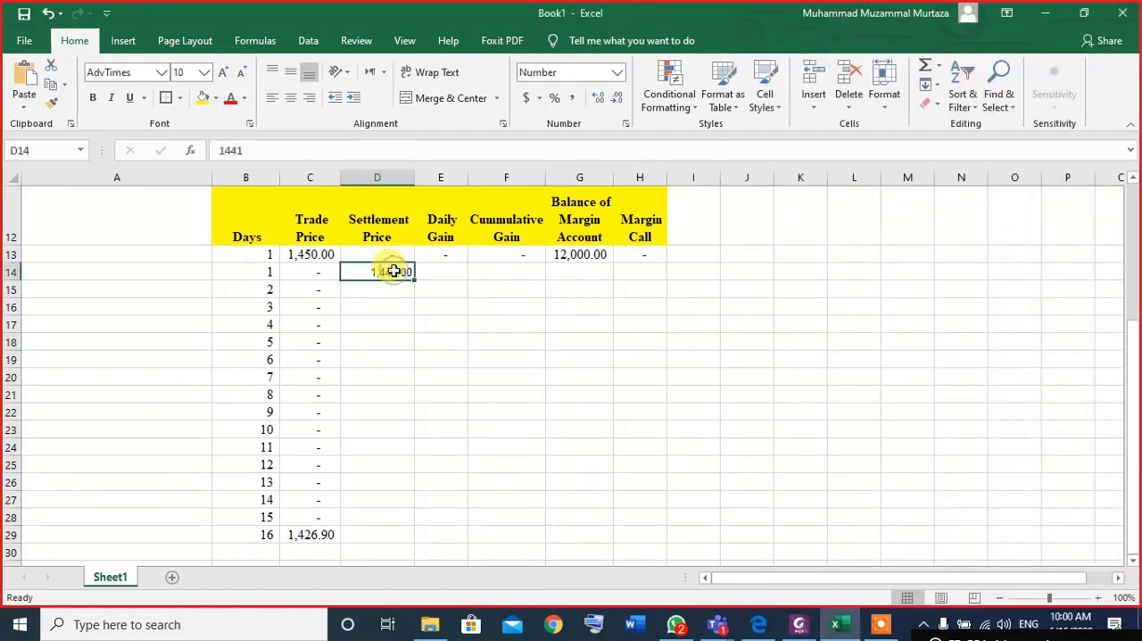
pyautogui.click(1084, 13)
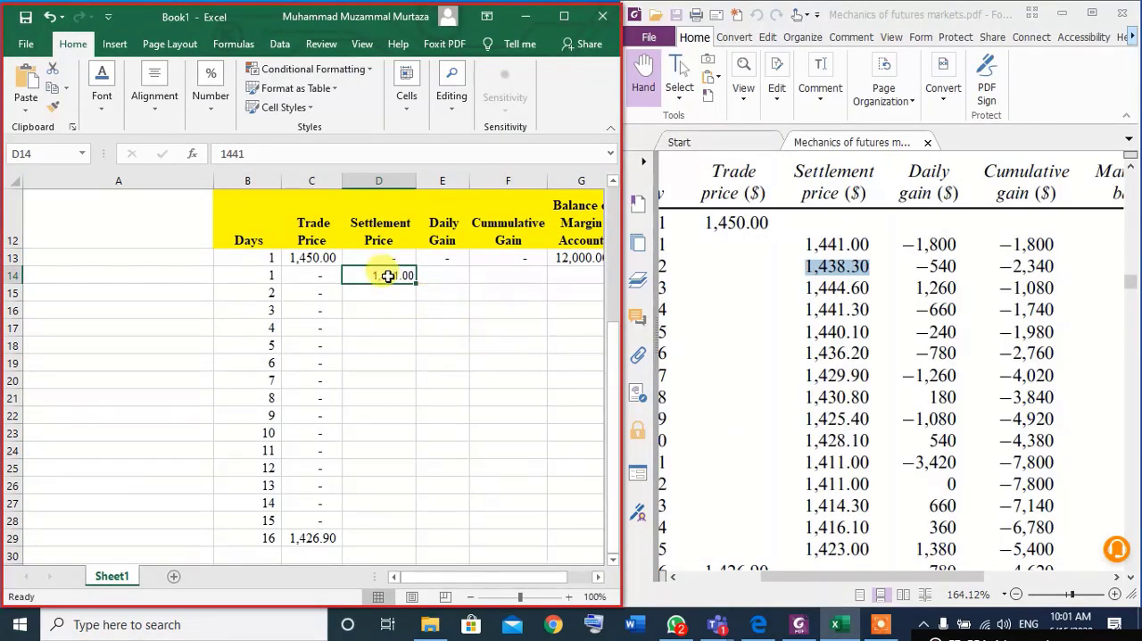
pyautogui.click(455, 350)
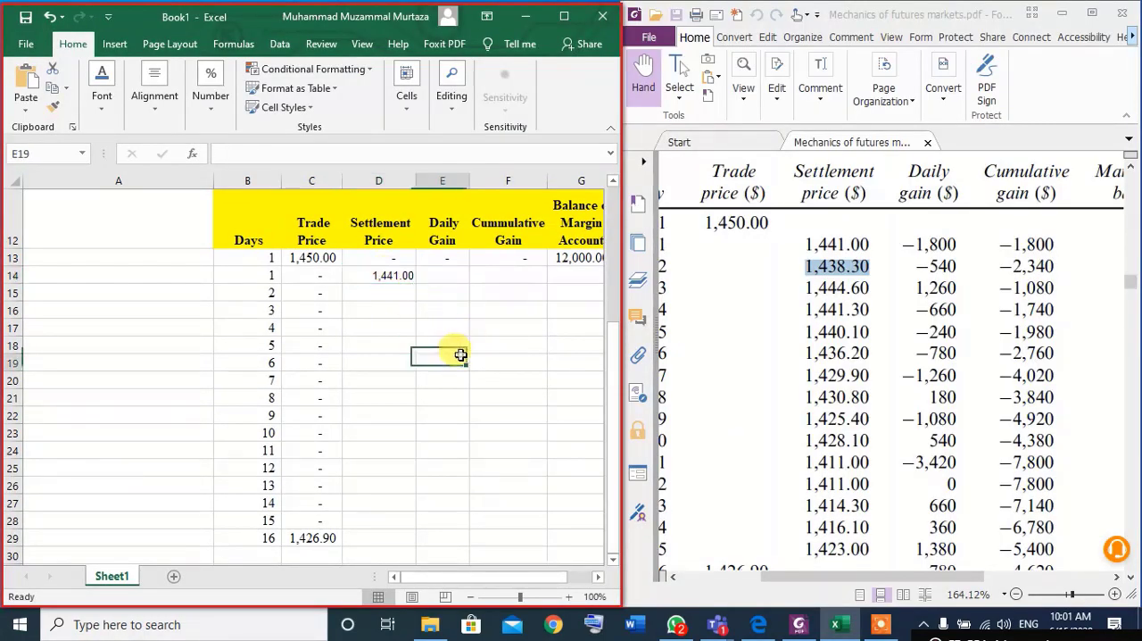
# Replace the pasted day 1 settlement price in D14 with a hand-entered 1441
pyautogui.click(390, 275)
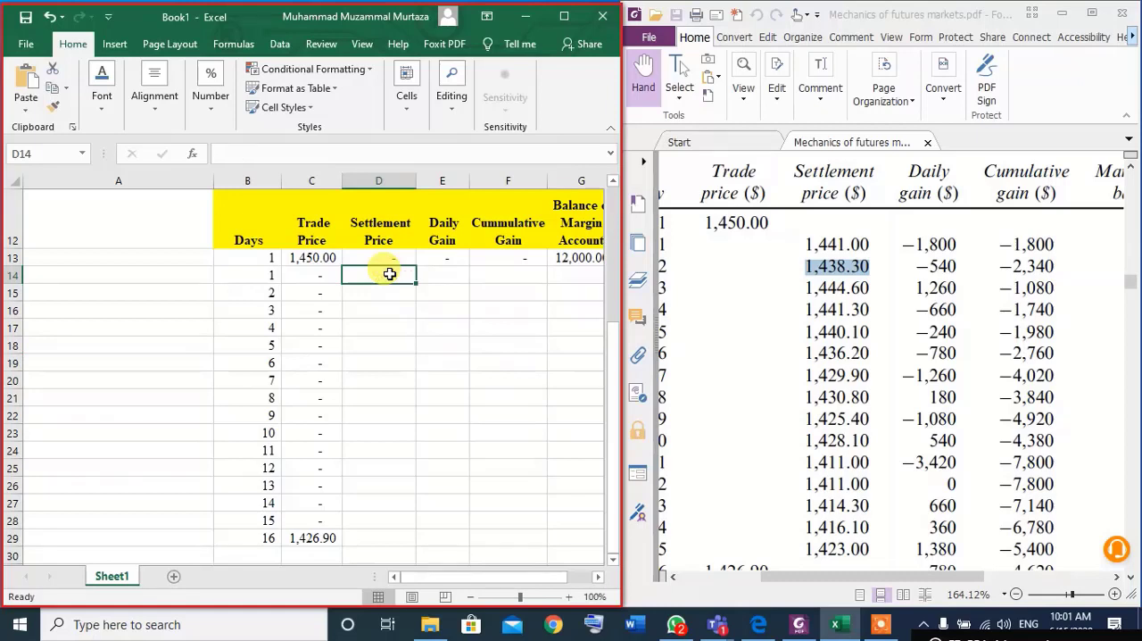
pyautogui.write('1441')
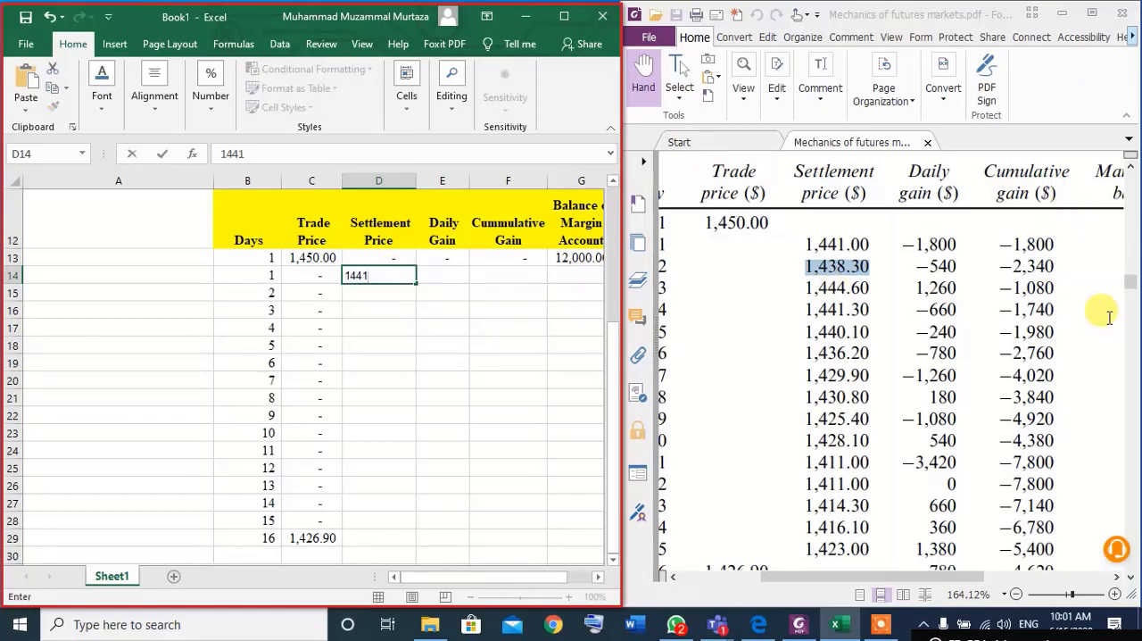
pyautogui.press('Return')
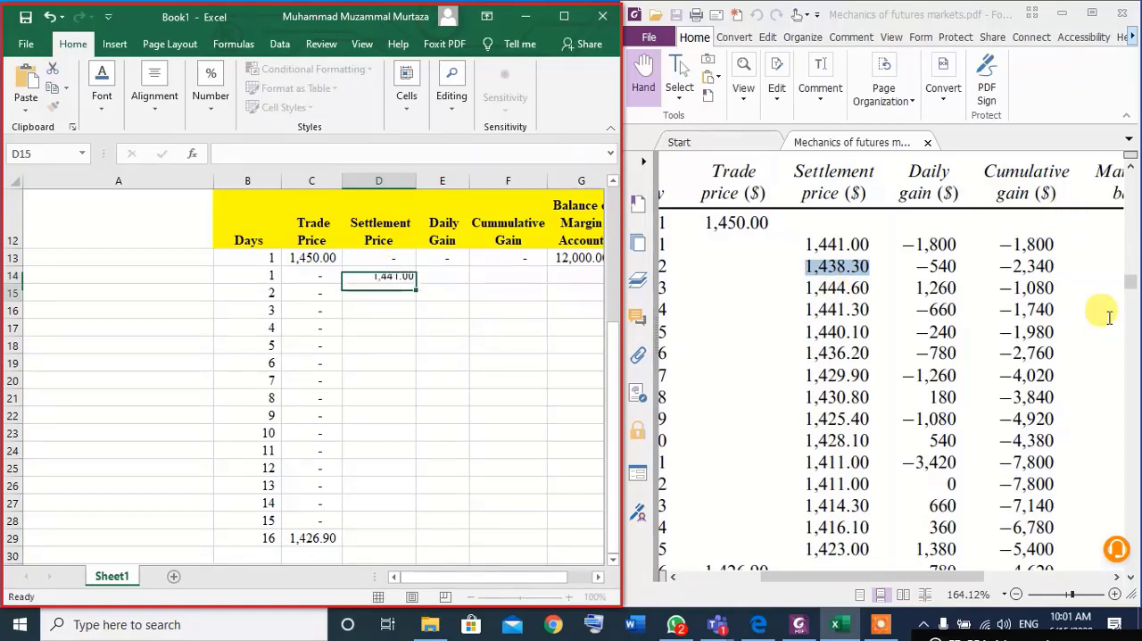
pyautogui.press('Up')
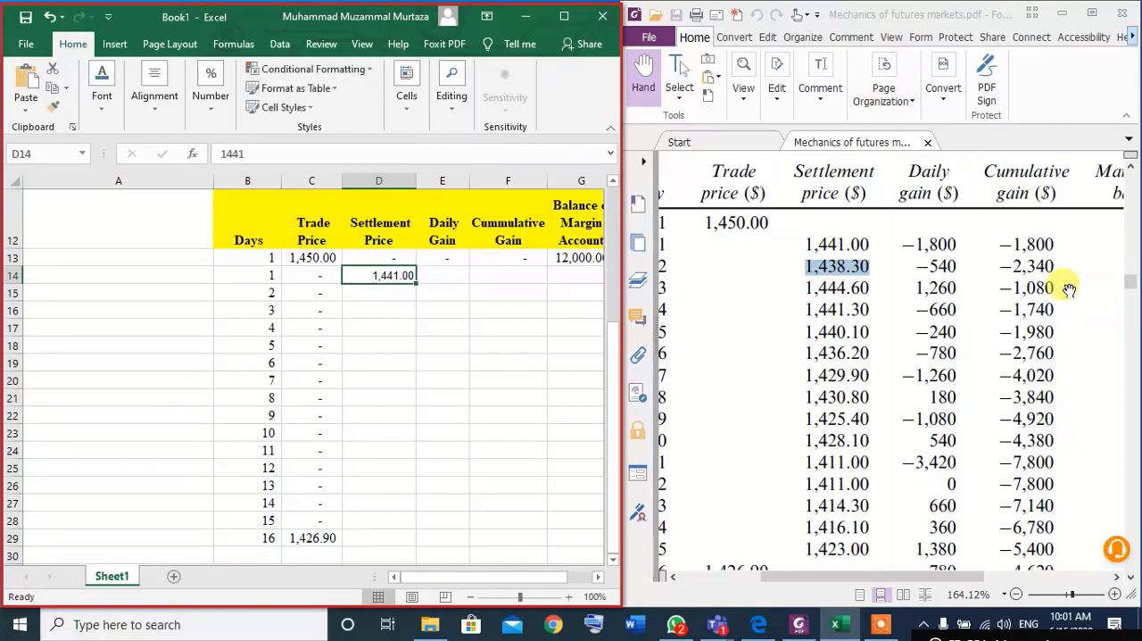
pyautogui.press('Return')
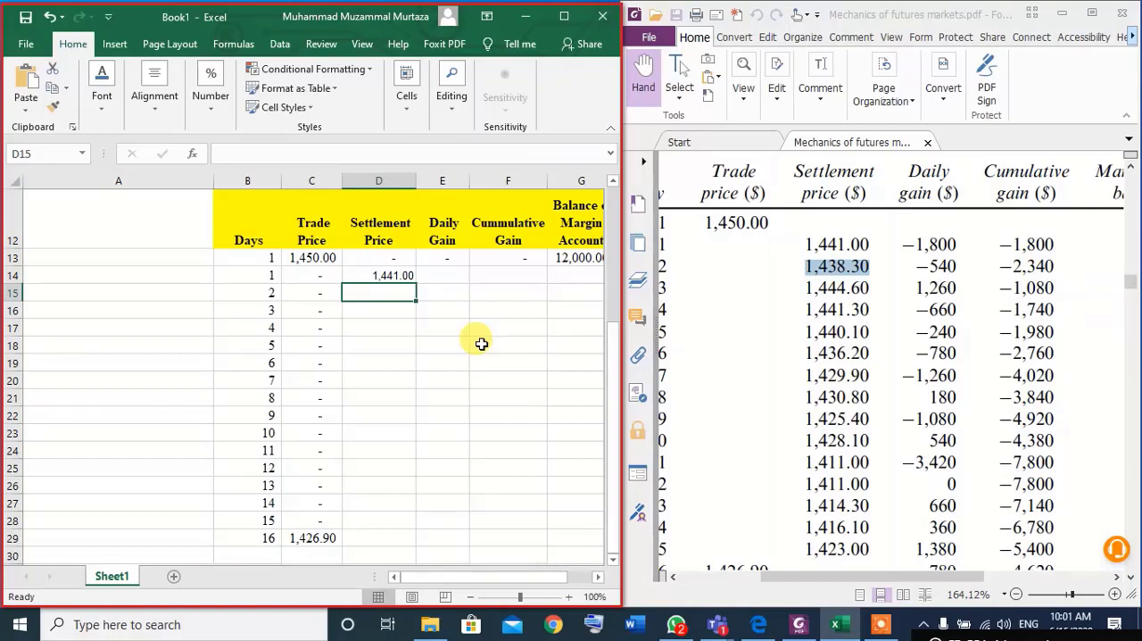
# Enter the settlement prices for days 2 and 3 in D15:D16 as 1438.30 and 1444.60
pyautogui.write('143')
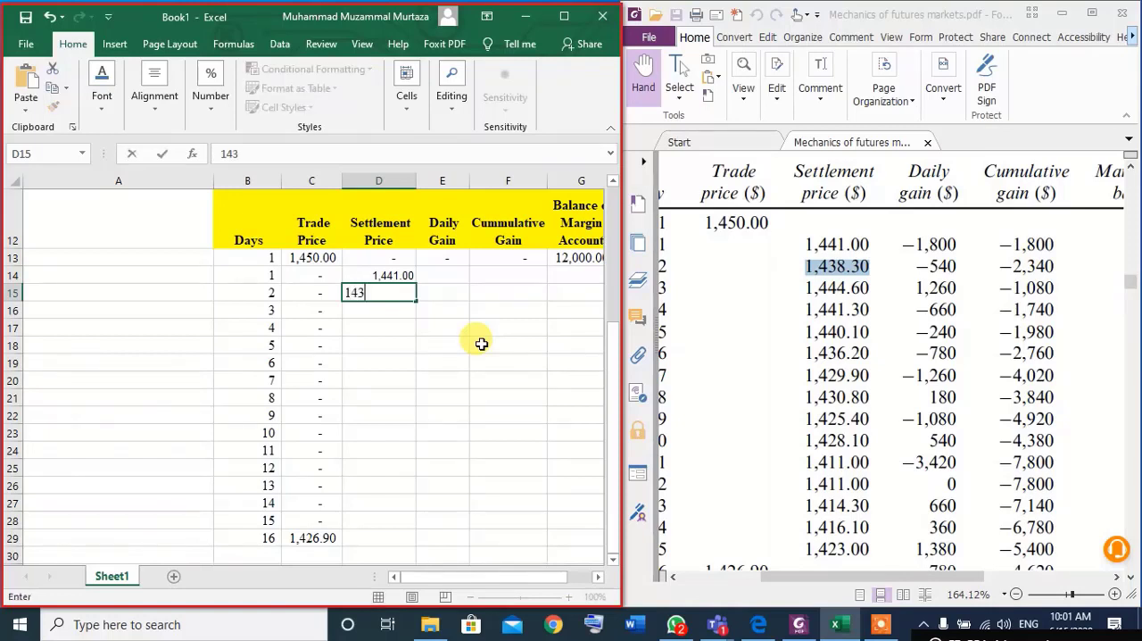
pyautogui.write('8.30')
pyautogui.press('Return')
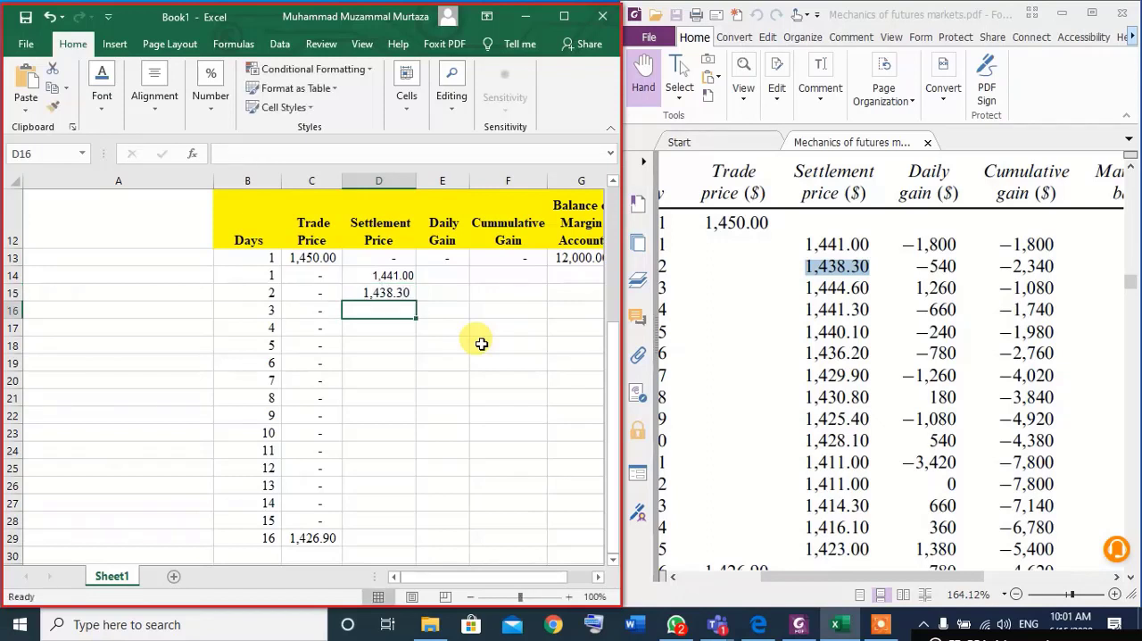
pyautogui.write('1')
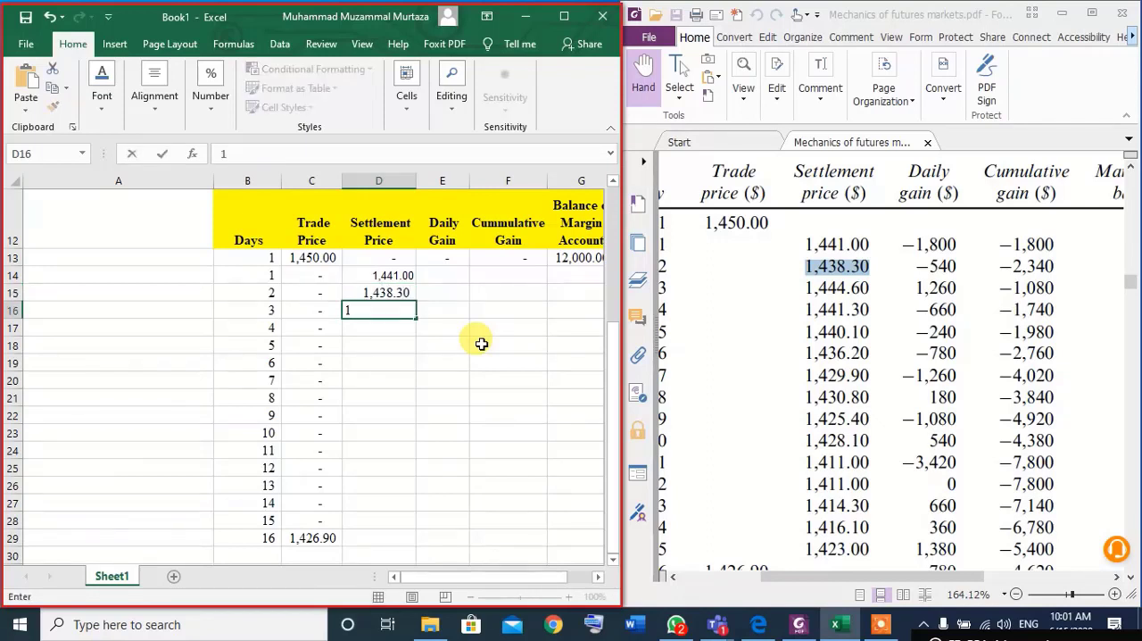
pyautogui.write('444.60')
pyautogui.press('Return')
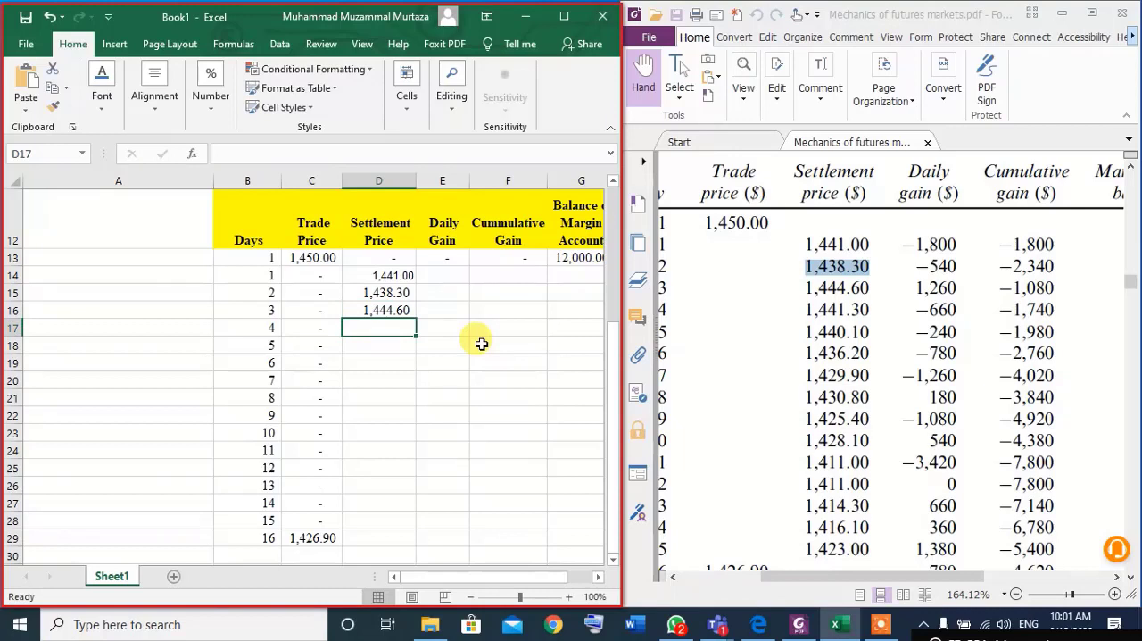
# Fill in the settlement prices for days 4 to 6 in D17:D19 with 1441.30, 1440.10 and 1436.20
pyautogui.write('1441.30')
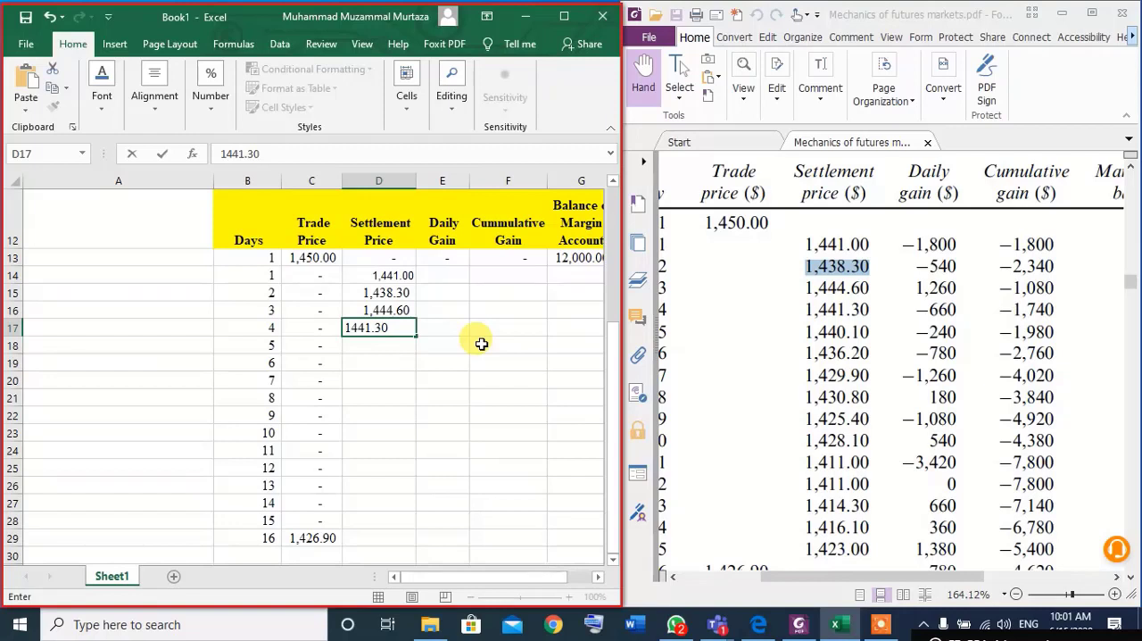
pyautogui.press('Return')
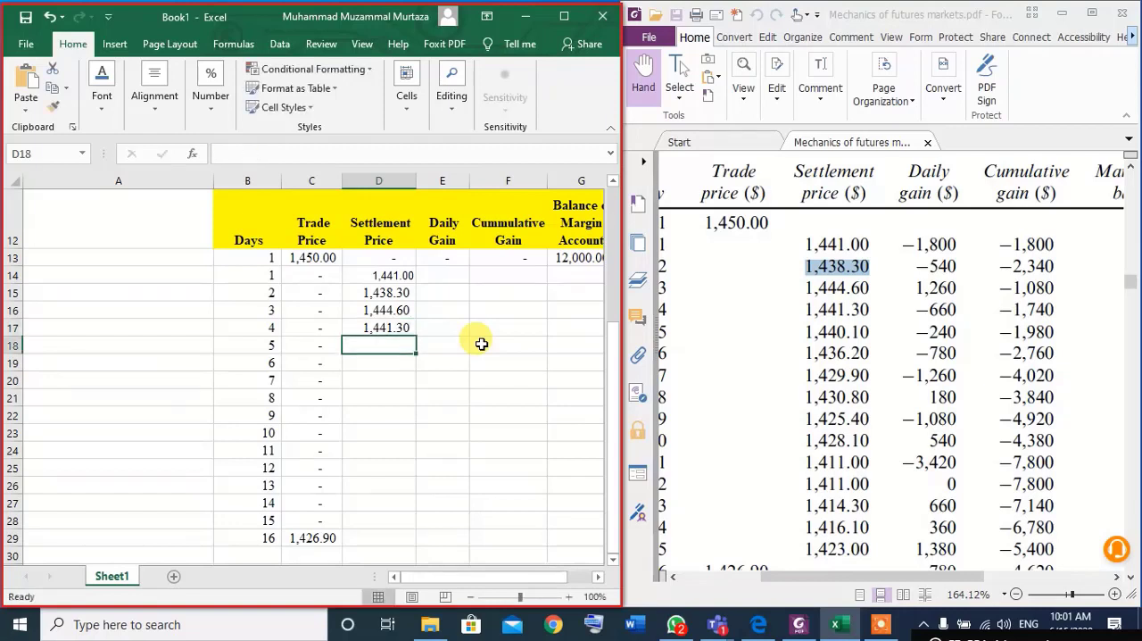
pyautogui.write('1440.10')
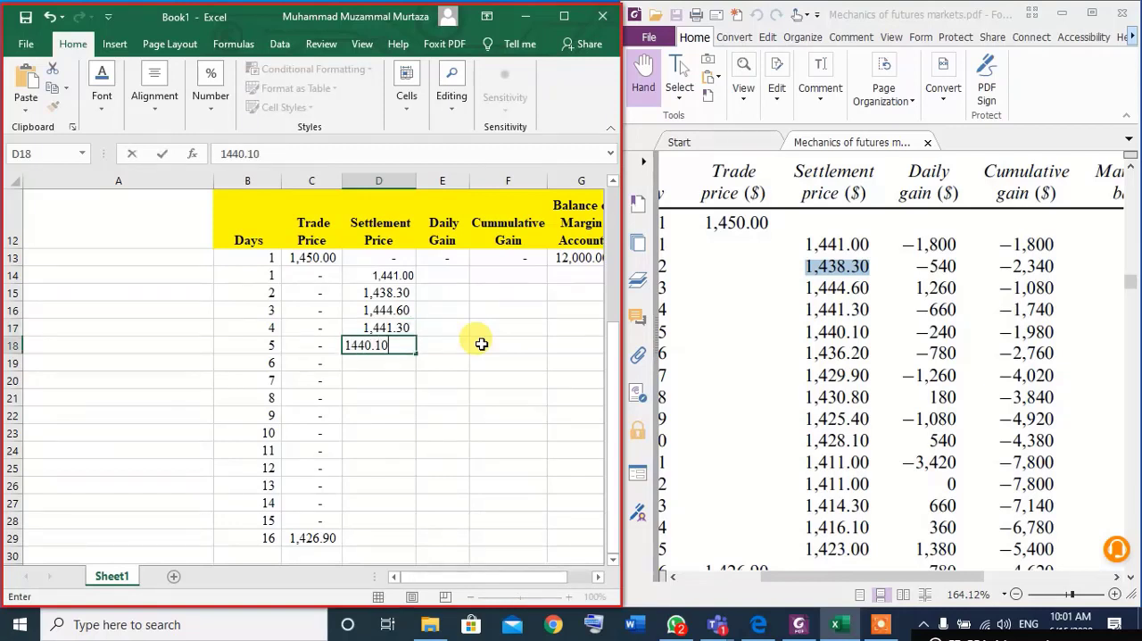
pyautogui.press('Return')
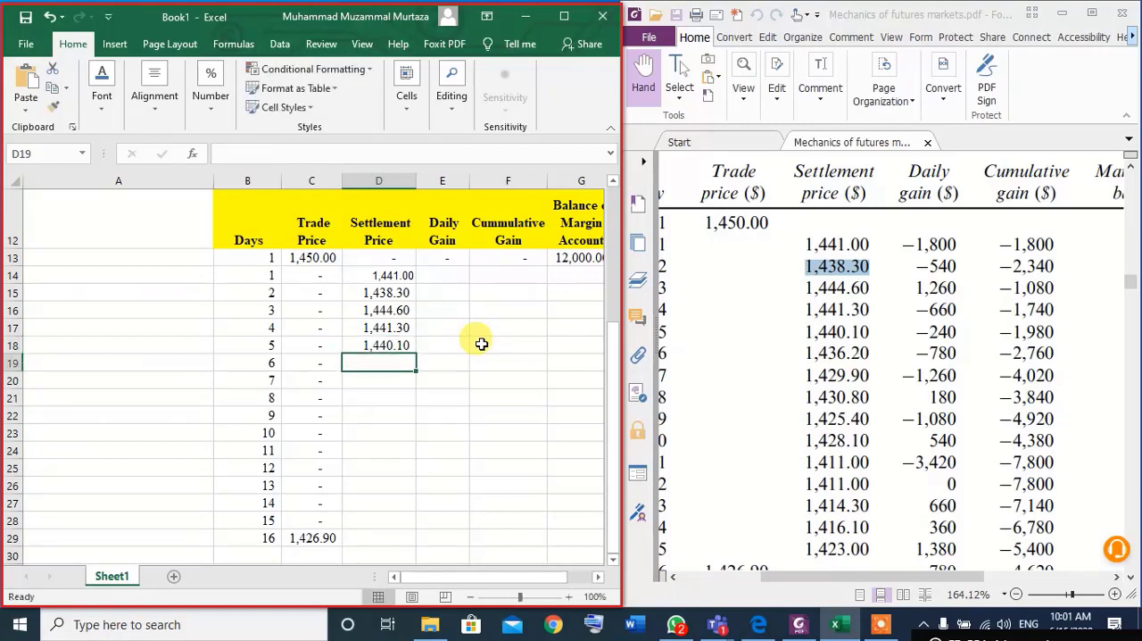
pyautogui.write('1436.20')
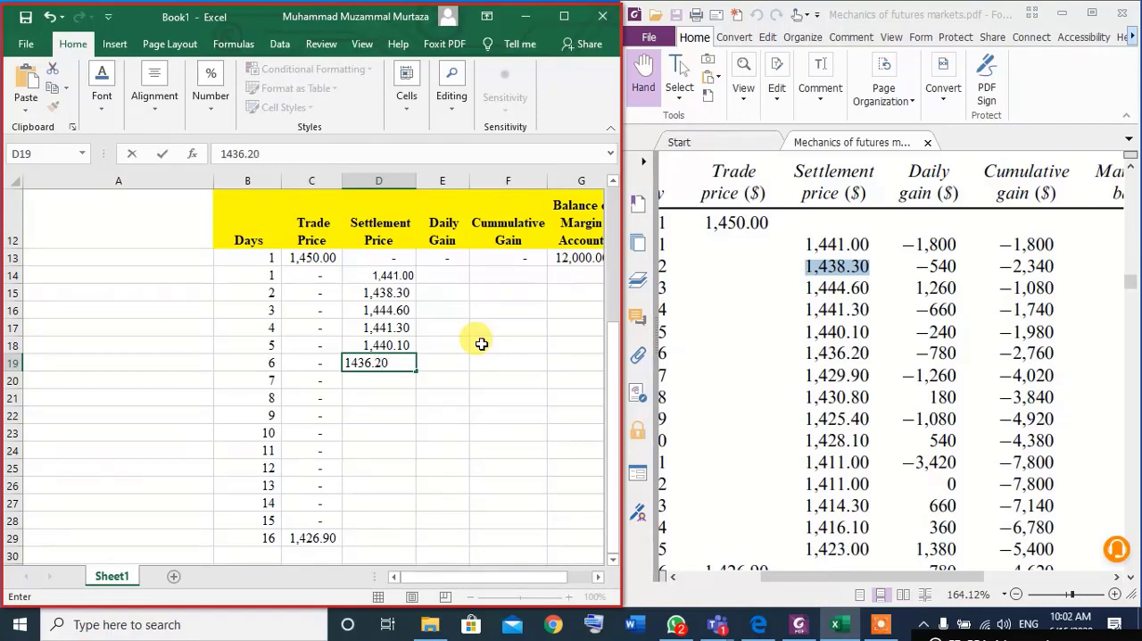
pyautogui.press('Return')
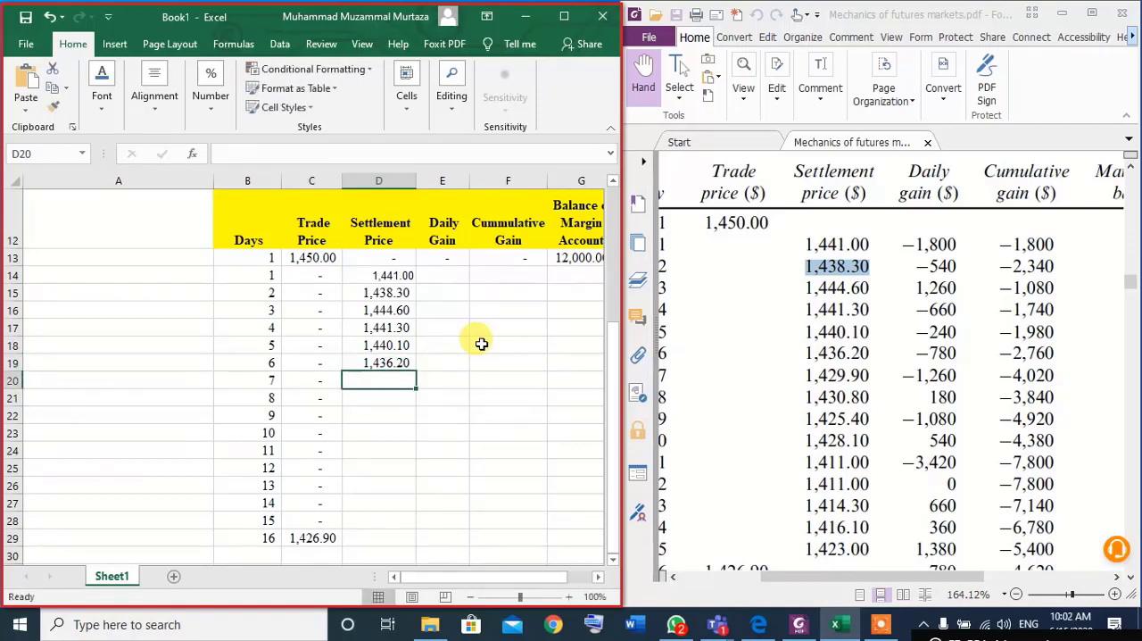
# Enter the settlement prices 1429.90 for day 7 and 1430.80 for day 8 in D20:D21
pyautogui.write('1429')
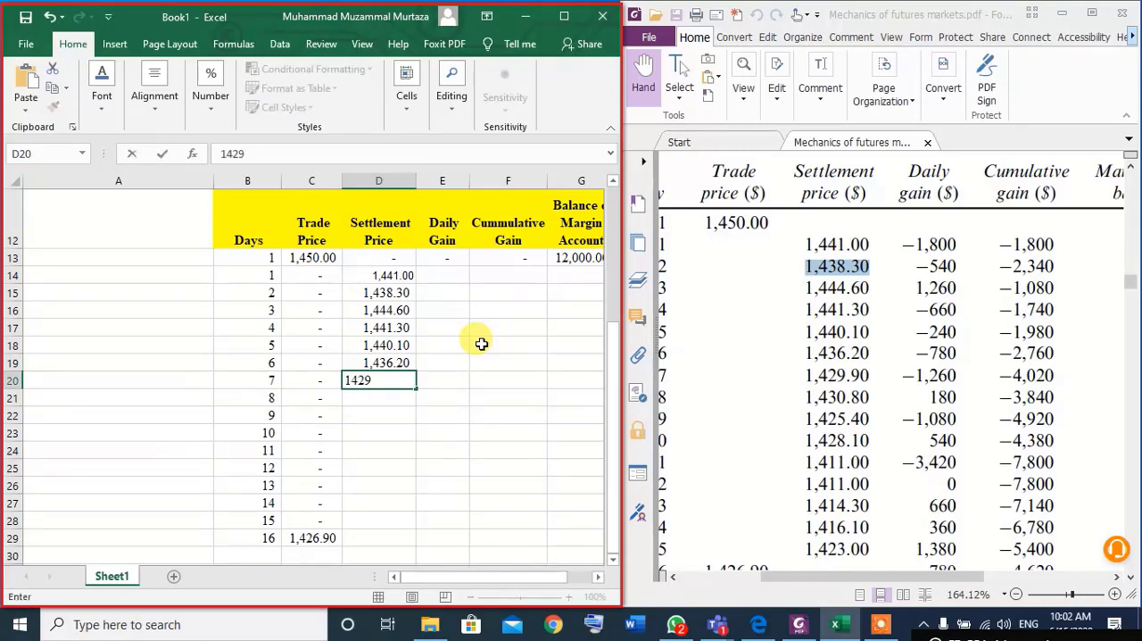
pyautogui.write('.90')
pyautogui.press('Return')
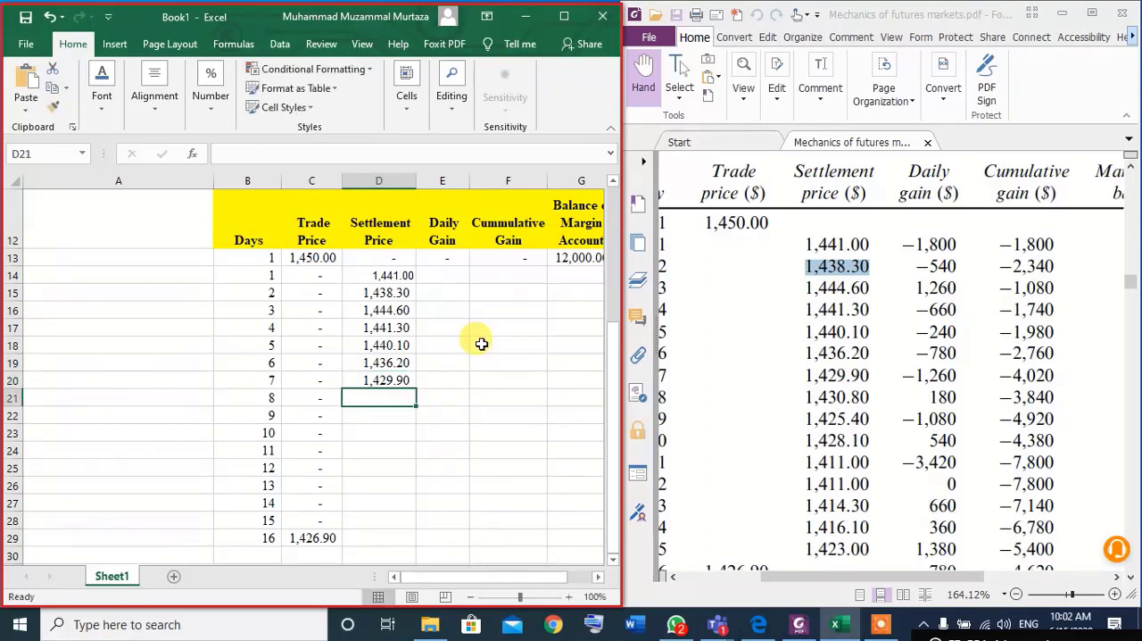
pyautogui.write('1430')
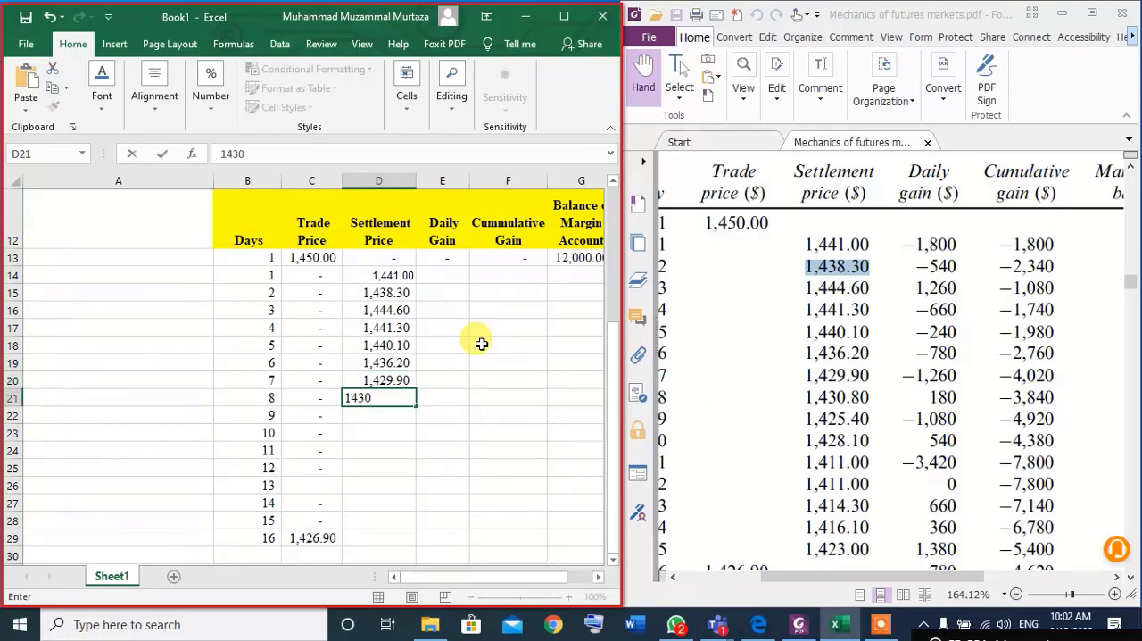
pyautogui.write('.8')
pyautogui.press('Return')
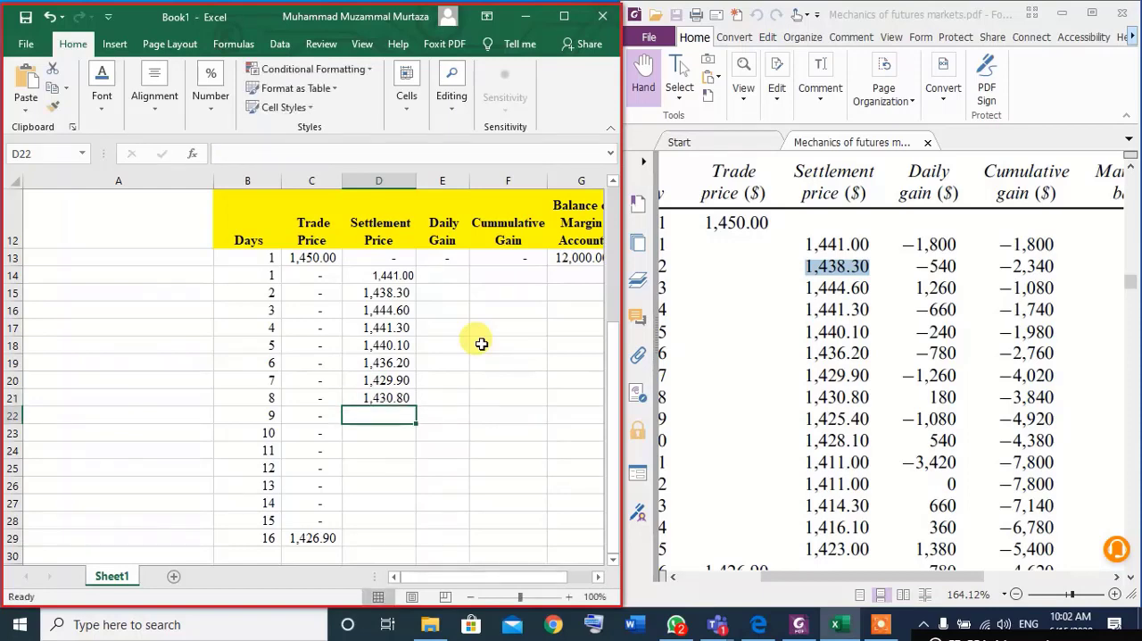
# Enter the settlement prices 1425.40 for day 9 and 1428.10 for day 10 in D22:D23
pyautogui.write('1425.40')
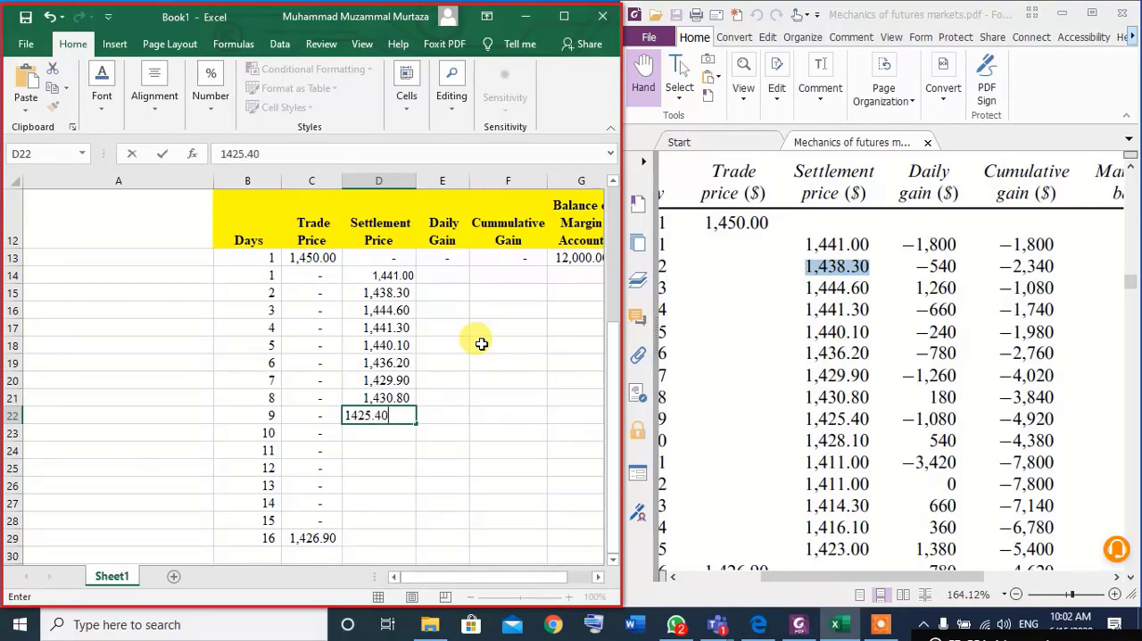
pyautogui.press('Return')
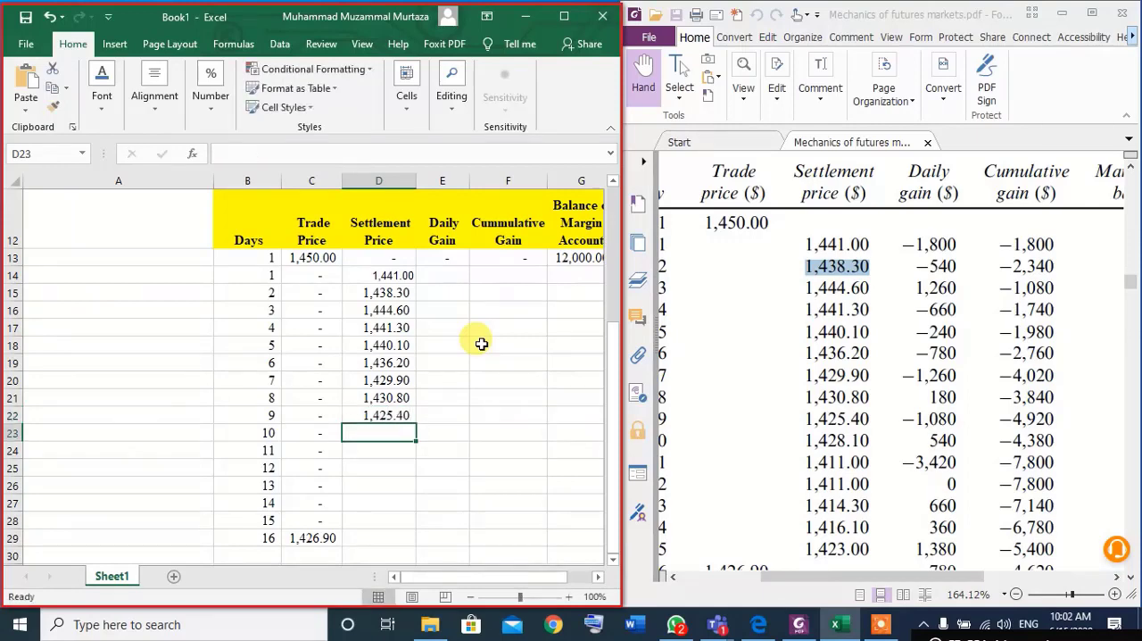
pyautogui.write('1428.10')
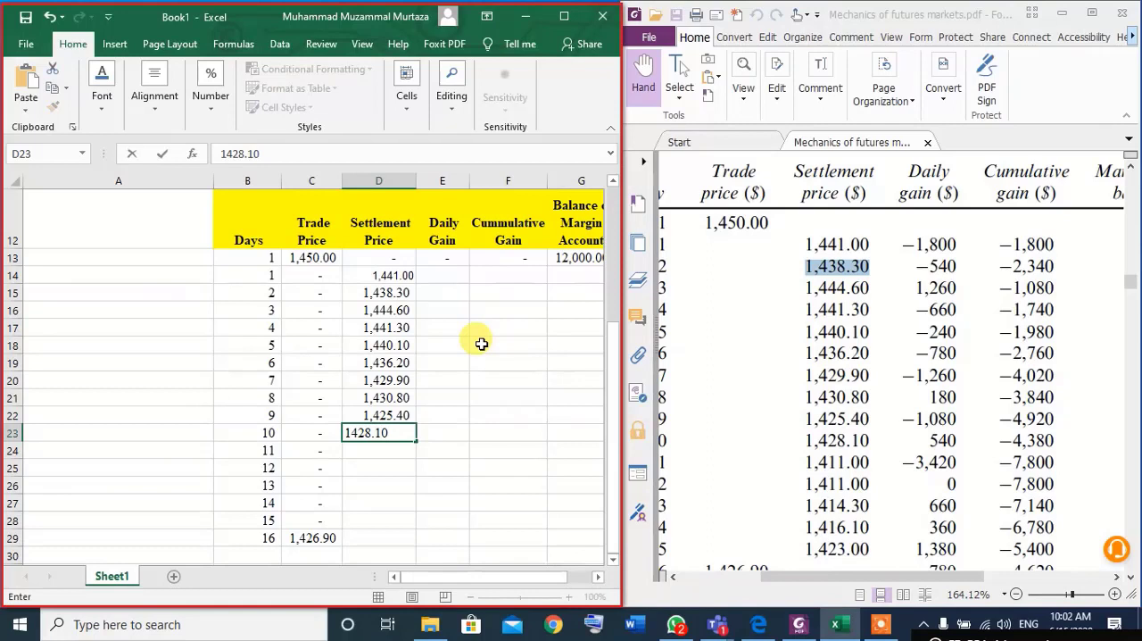
pyautogui.press('Return')
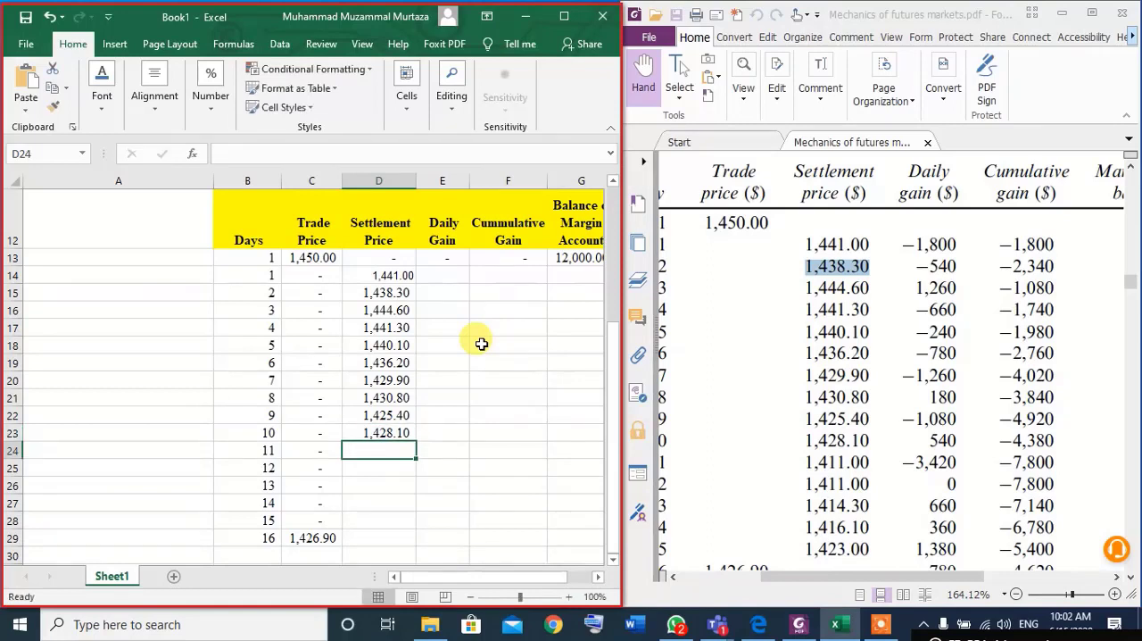
# Enter the day 11 settlement price 1411.00 in D24 and fill it down to day 12 in D25
pyautogui.write('1')
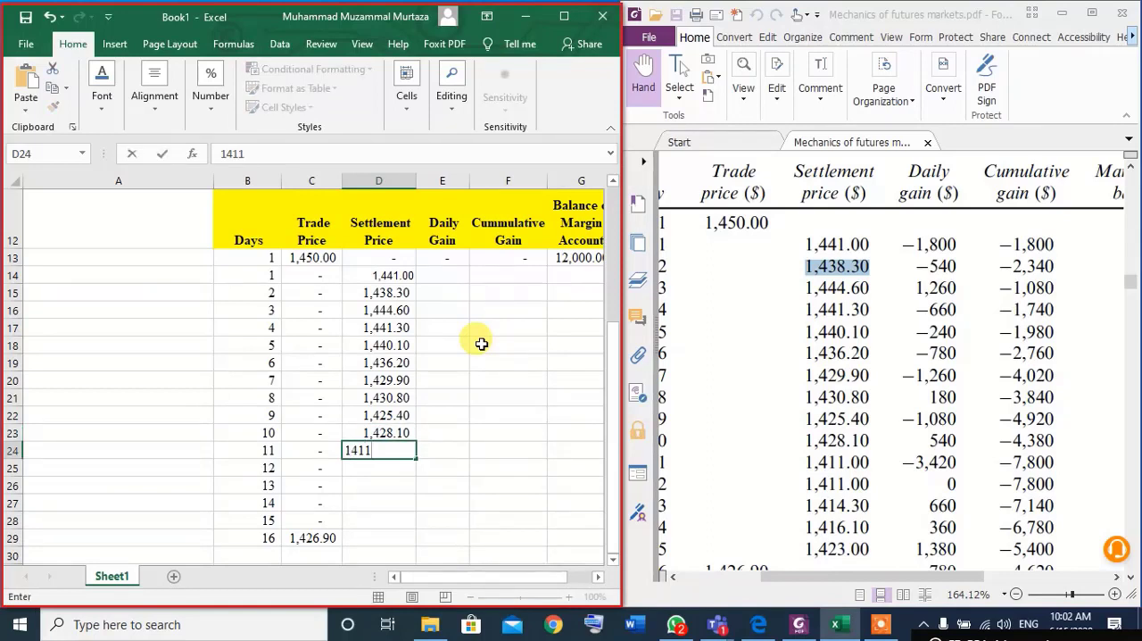
pyautogui.write('441.00')
pyautogui.press('Return')
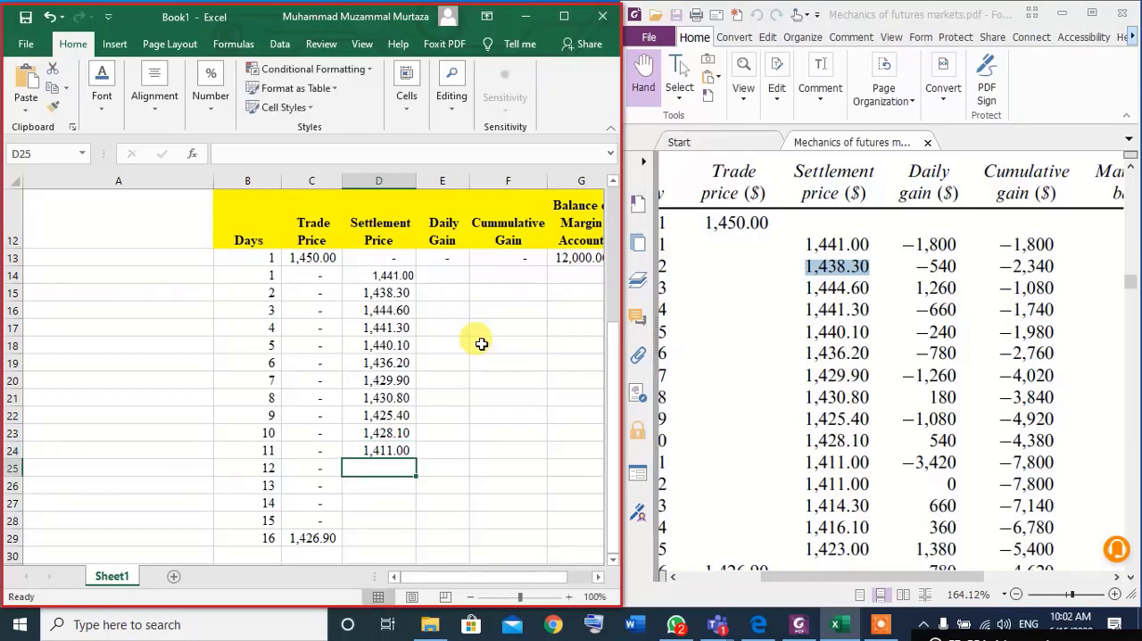
pyautogui.click(394, 446)
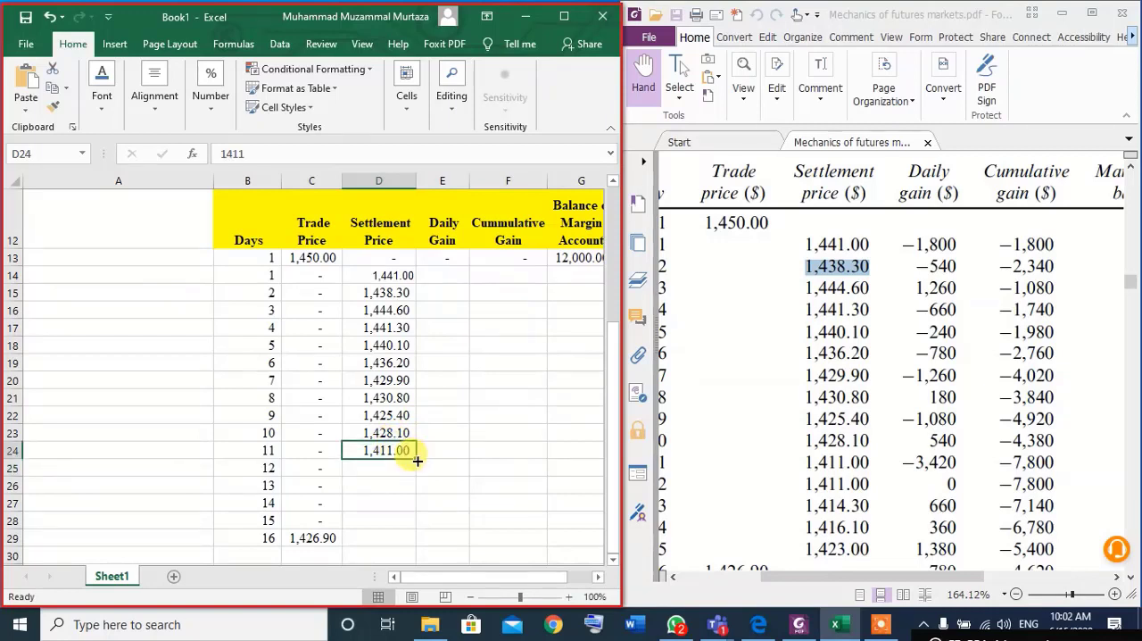
pyautogui.moveTo(416, 460); pyautogui.dragTo(390, 486)
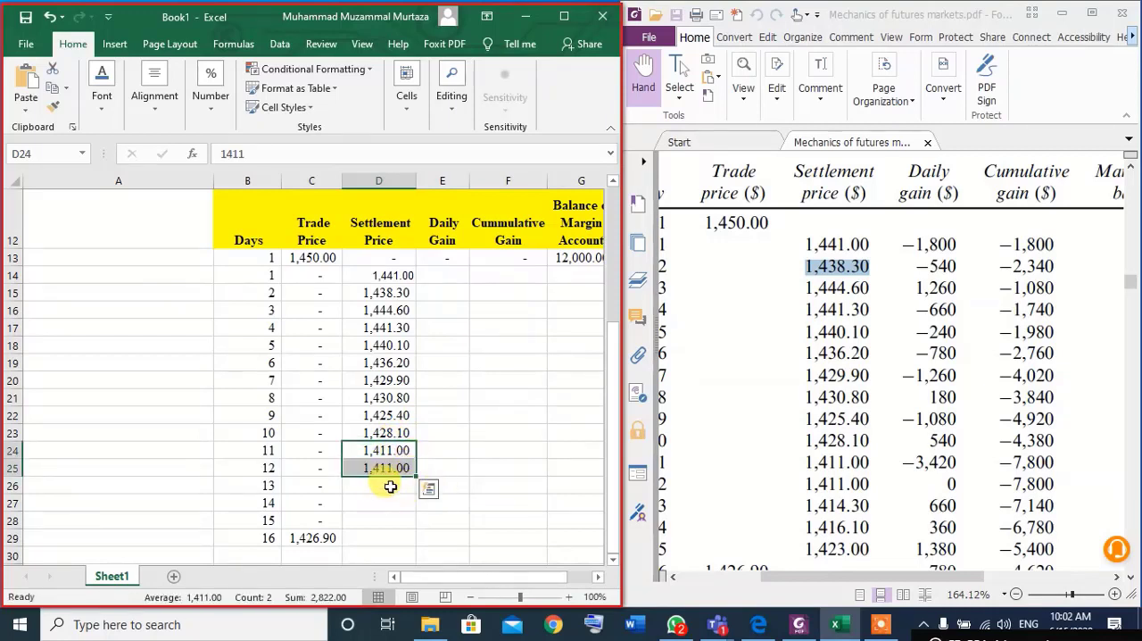
# Enter the settlement prices 1414.30 for day 13 and 1416.10 for day 14 in D26:D27
pyautogui.click(389, 486)
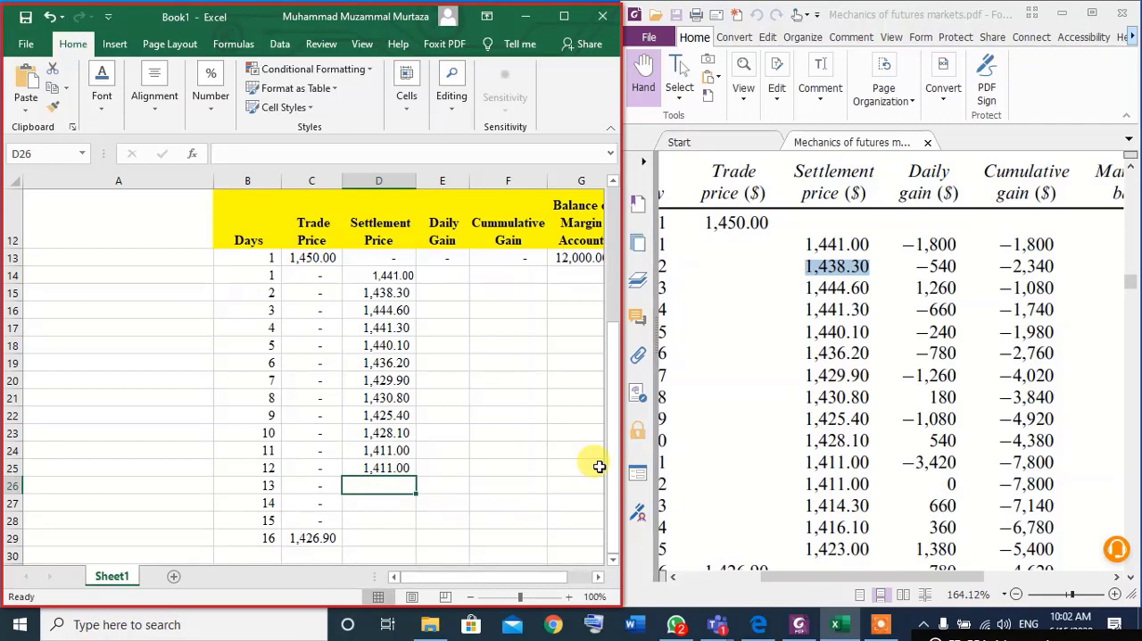
pyautogui.write('1')
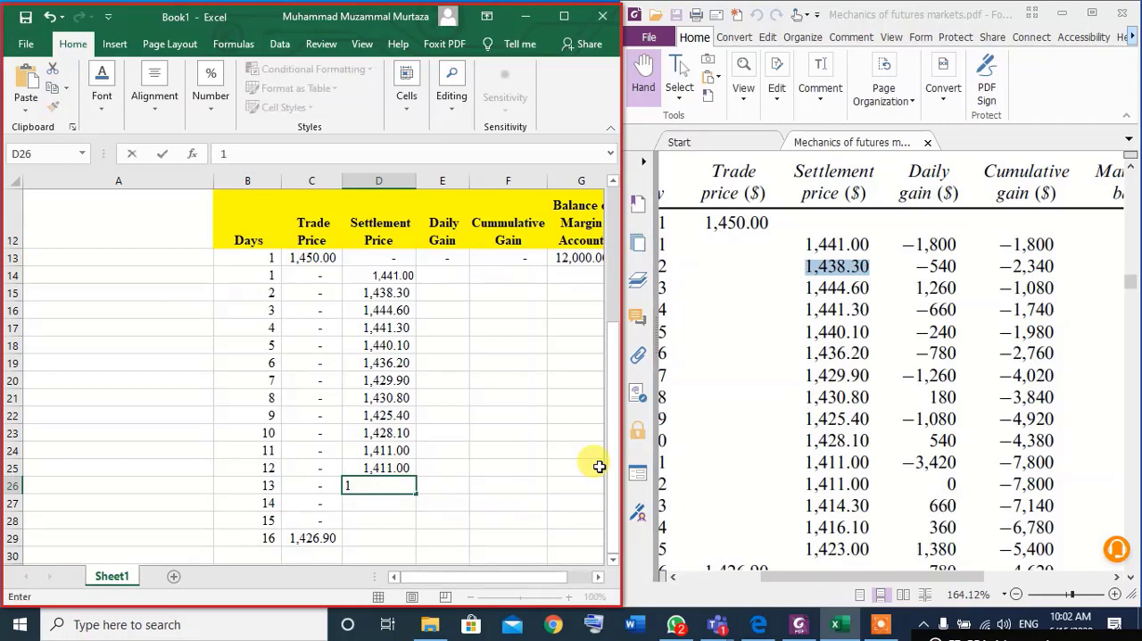
pyautogui.write('414.30')
pyautogui.press('Return')
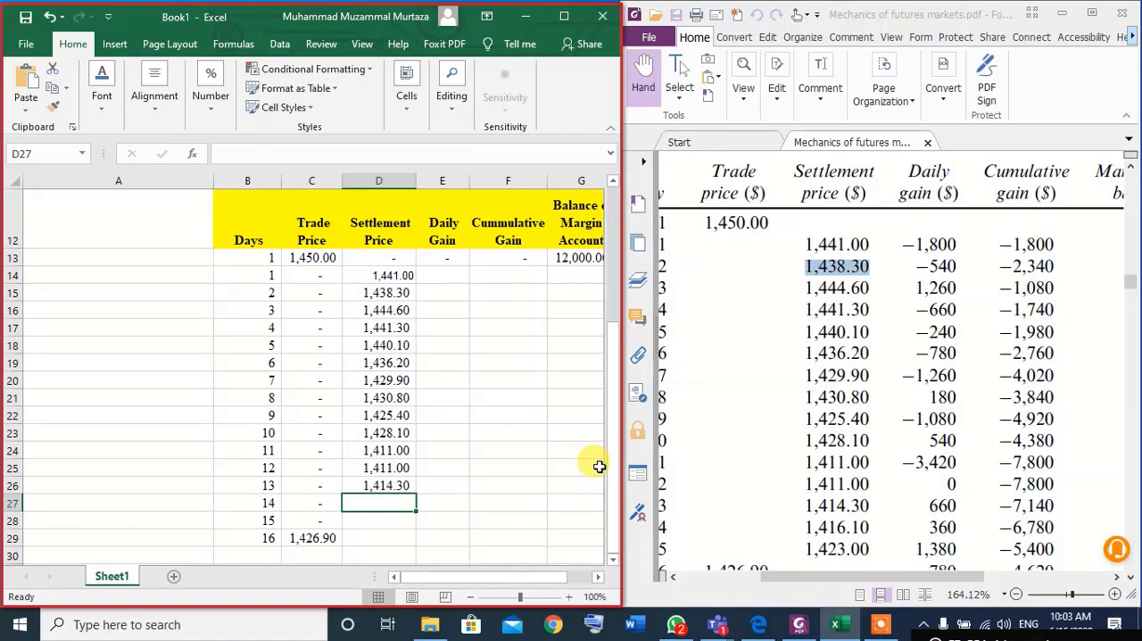
pyautogui.write('4')
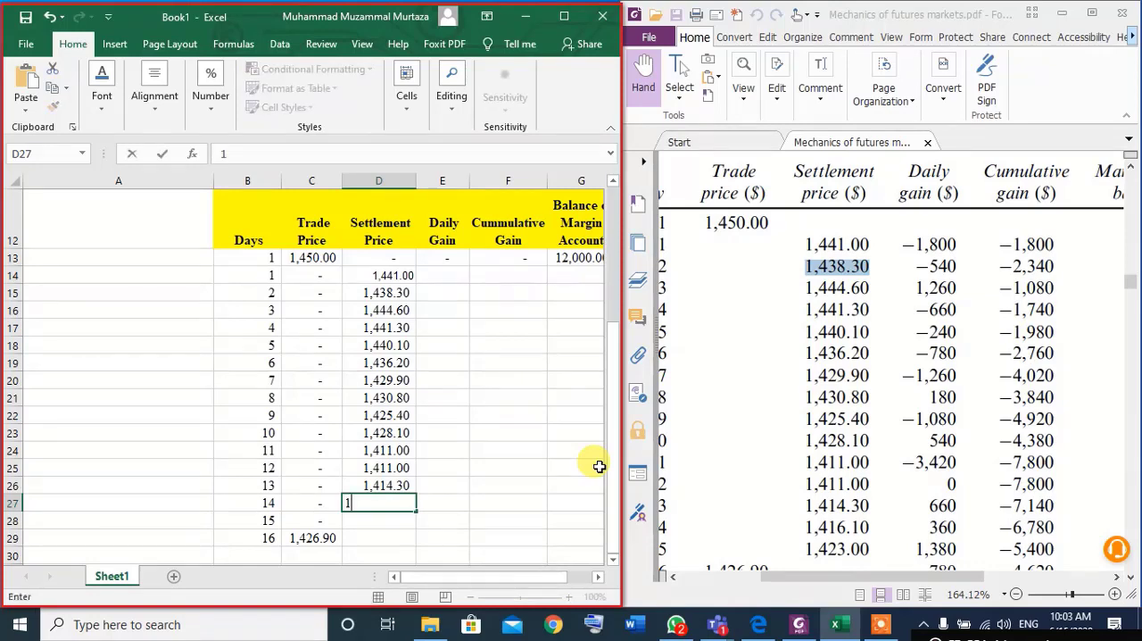
pyautogui.write('416.10')
pyautogui.press('Return')
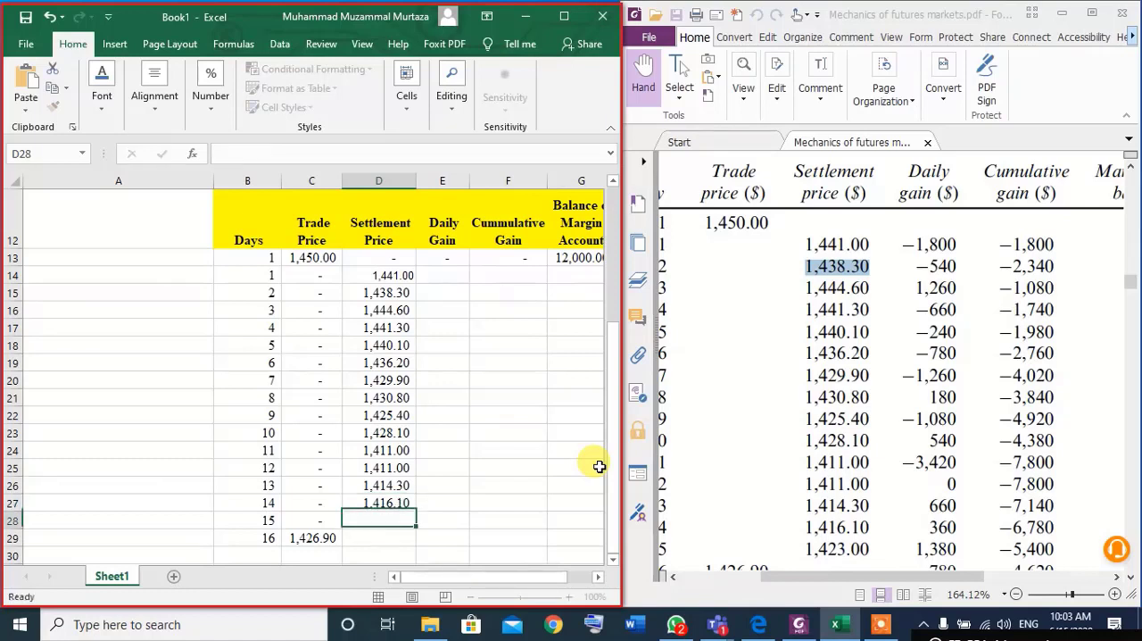
# Enter the day 15 settlement price 1423 in D28 and maximize the worksheet window
pyautogui.write('14')
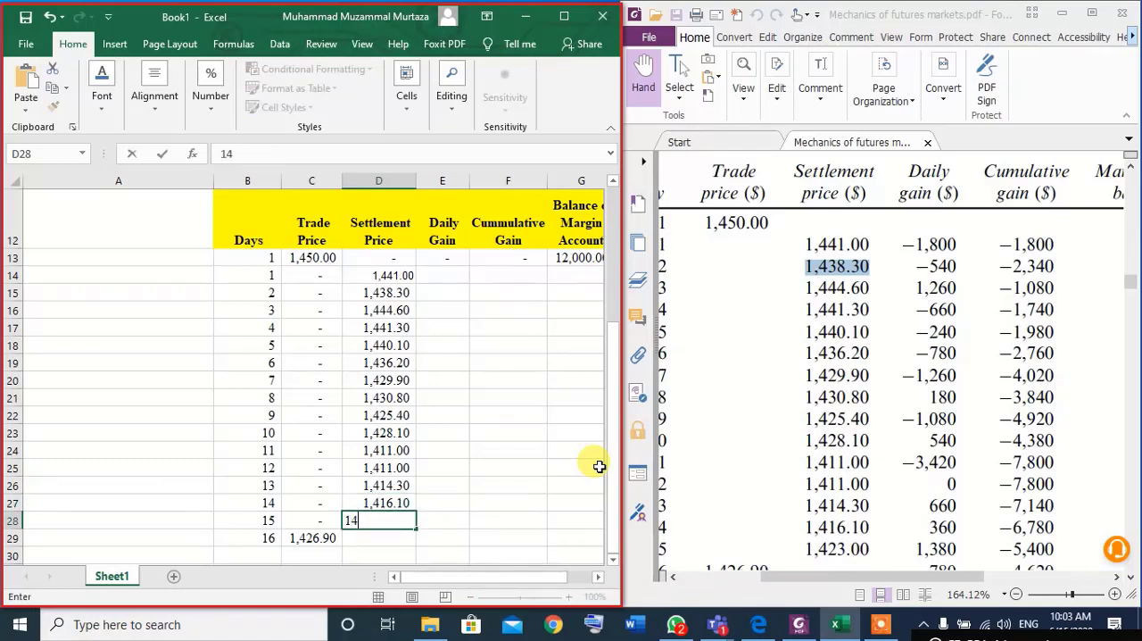
pyautogui.write('23')
pyautogui.press('Return')
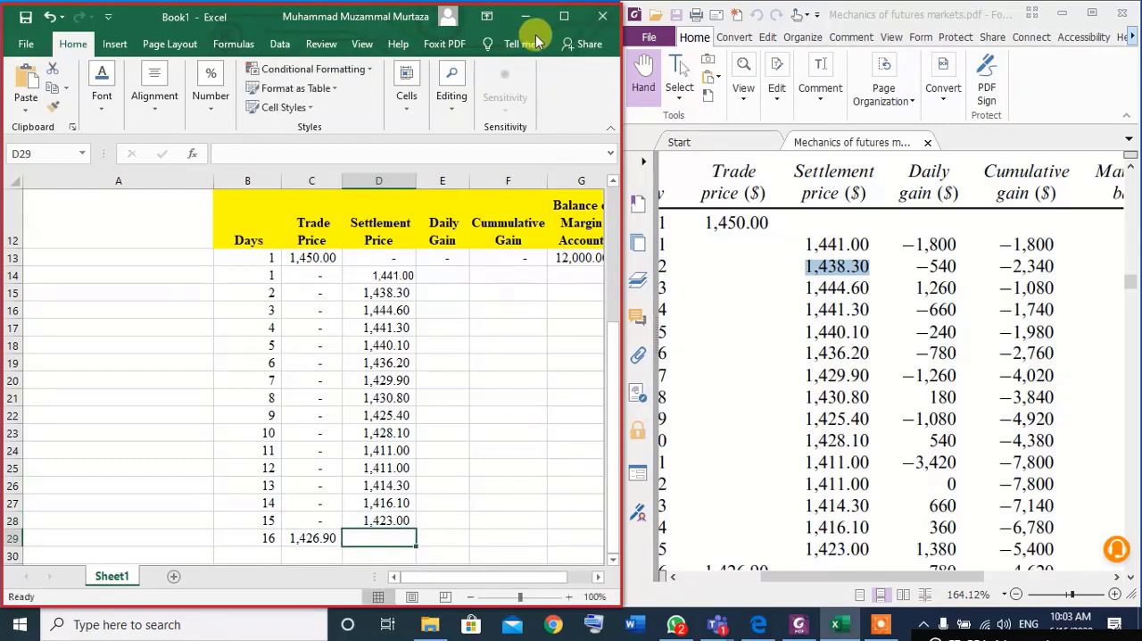
pyautogui.click(562, 17)
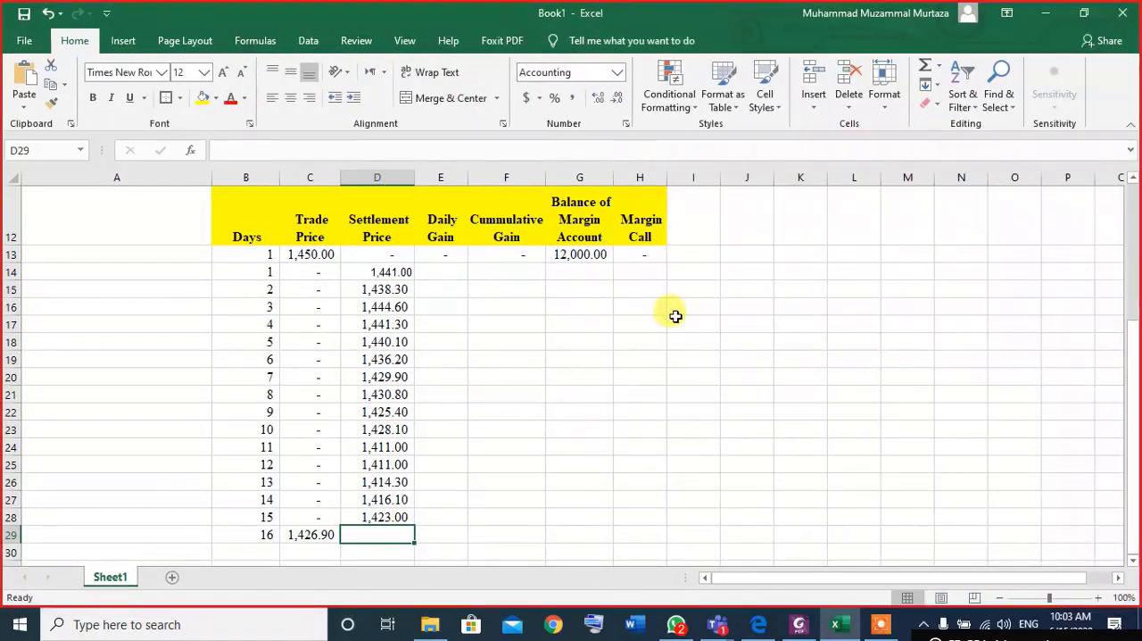
# Format the day 1 settlement price in D14 as Times New Roman, size 12
pyautogui.click(378, 269)
pyautogui.click(158, 73)
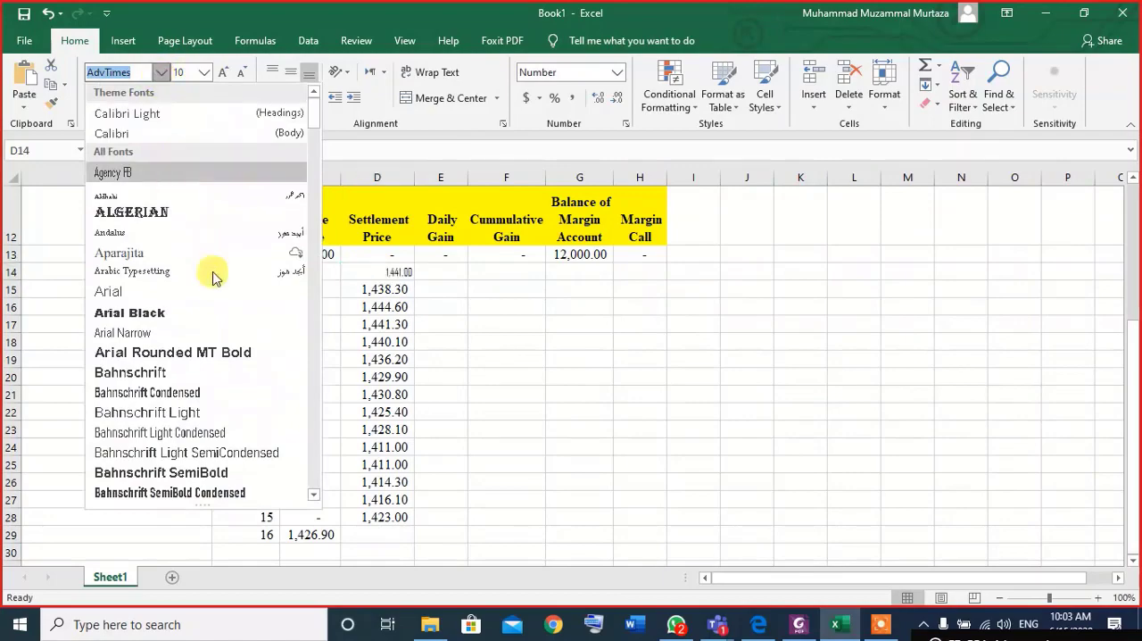
pyautogui.scroll(-20, 217, 273)
pyautogui.scroll(-20, 216, 273)
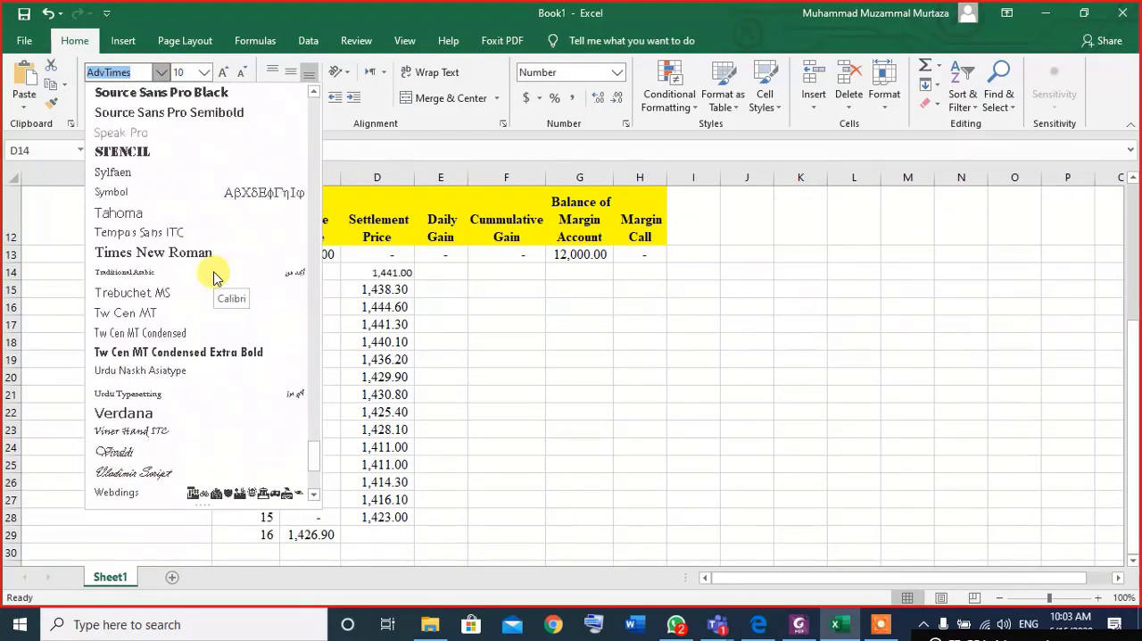
pyautogui.scroll(10, 215, 277)
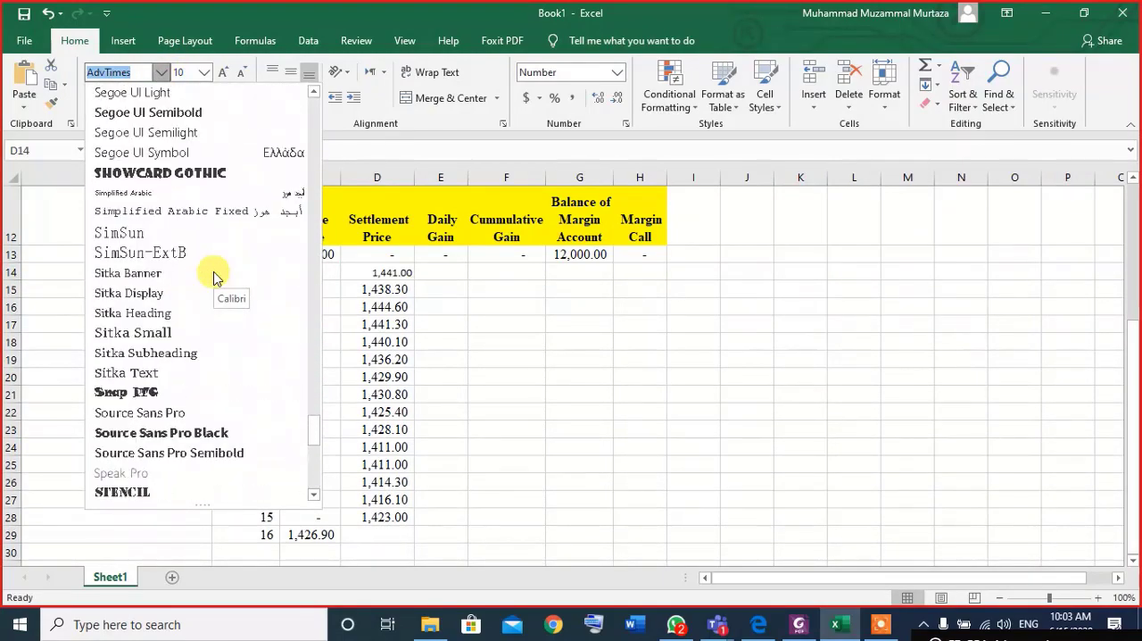
pyautogui.scroll(3, 215, 275)
pyautogui.scroll(-7, 214, 275)
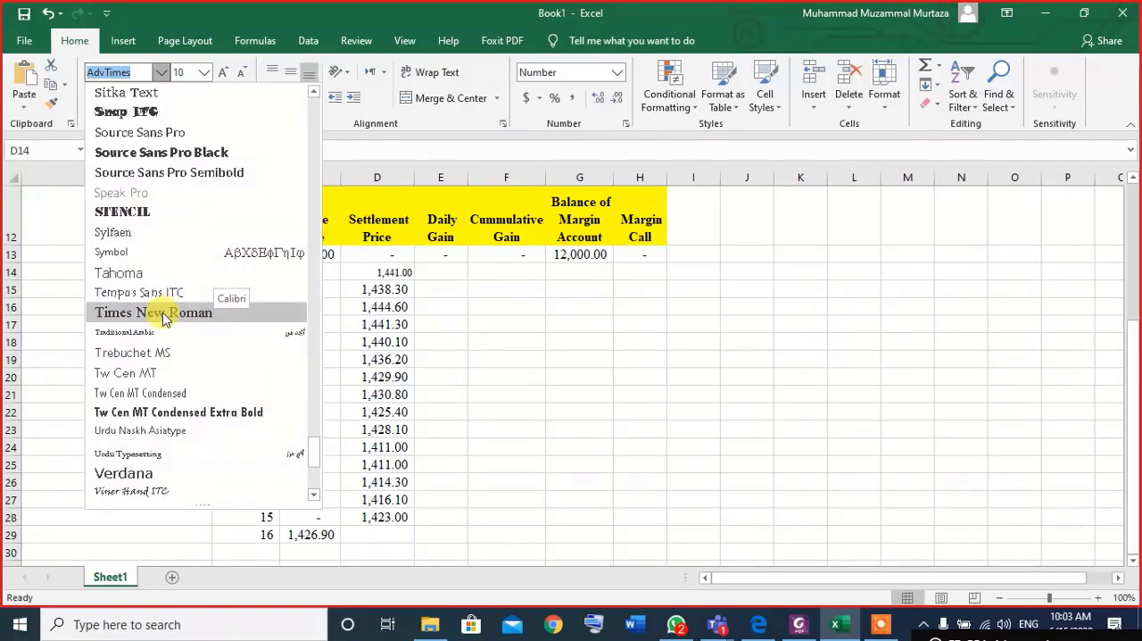
pyautogui.click(163, 312)
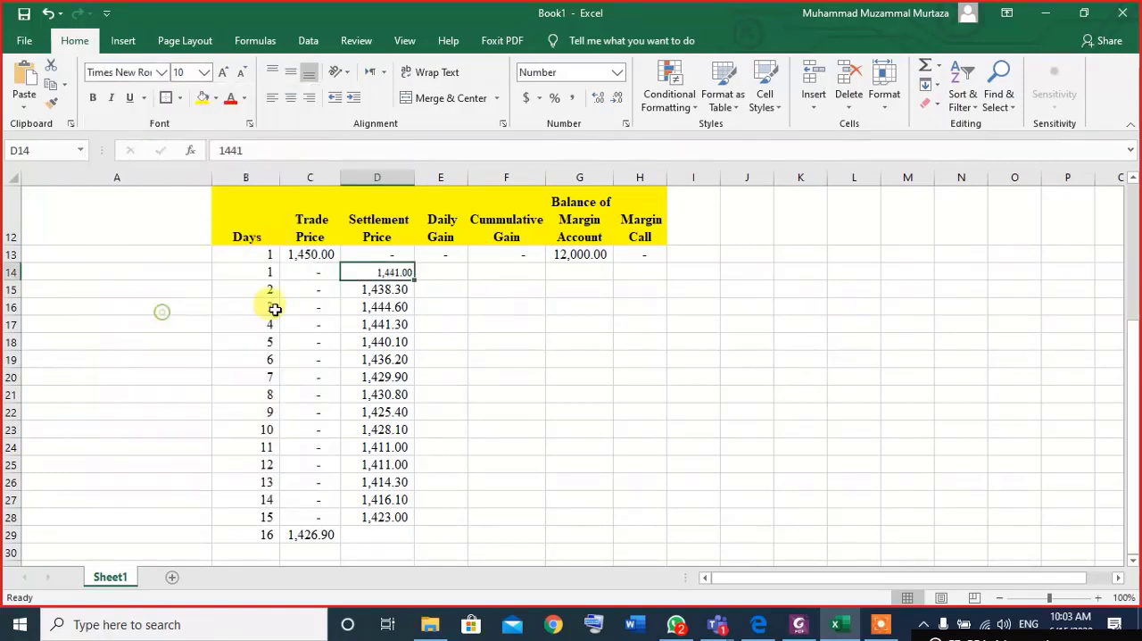
pyautogui.click(224, 78)
pyautogui.click(225, 78)
pyautogui.click(548, 380)
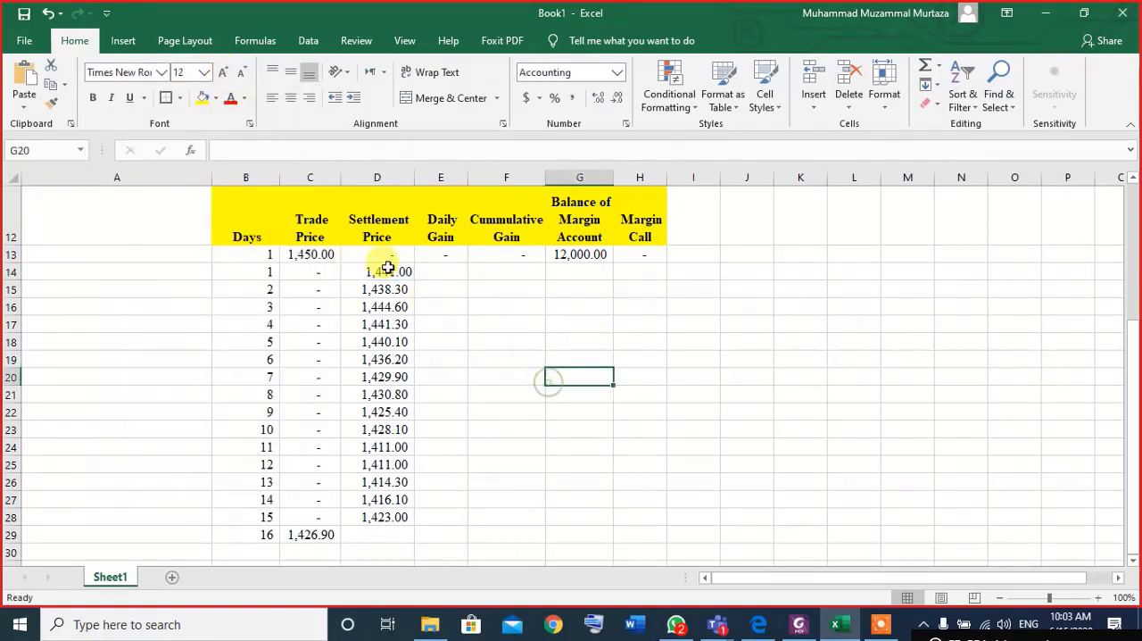
# Enter the day 1 daily gain formula =C13-D14 in E14
pyautogui.click(453, 276)
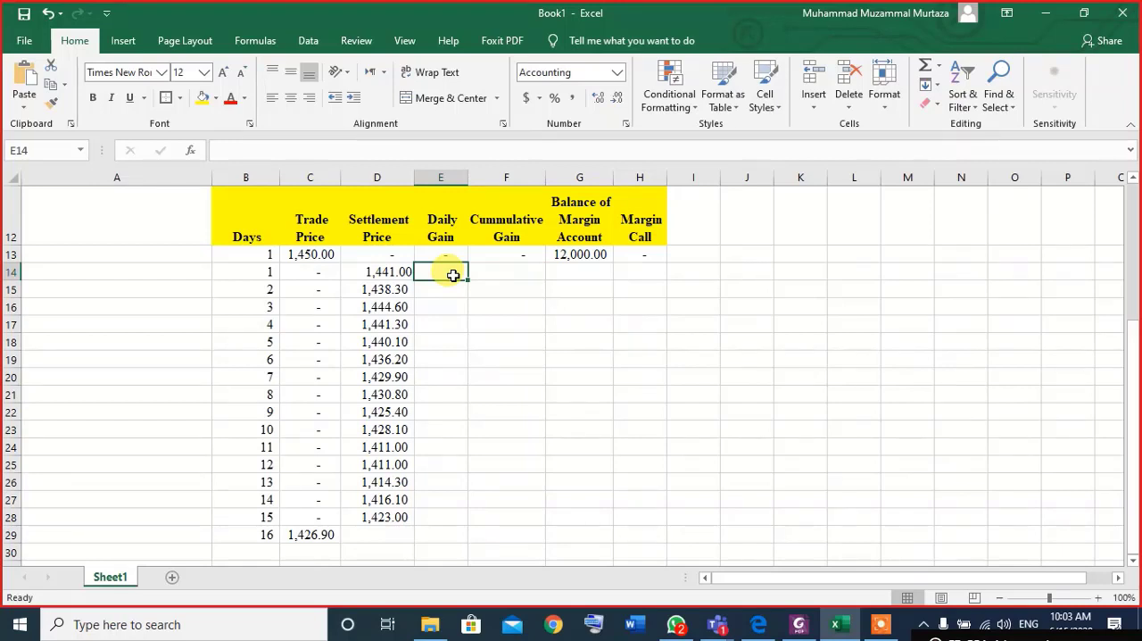
pyautogui.write('=')
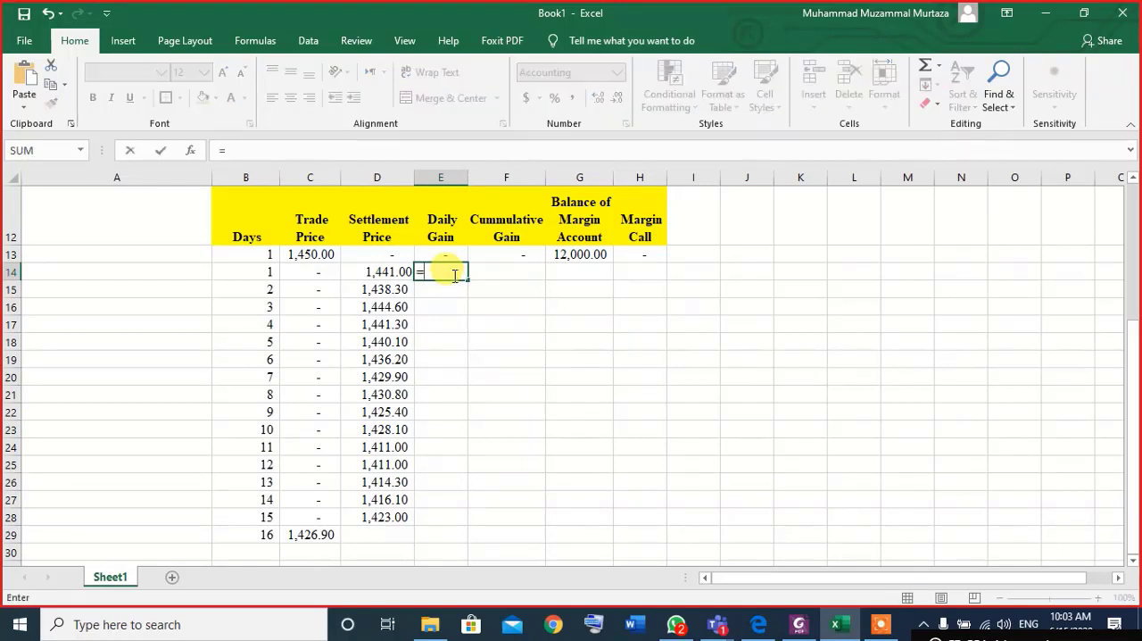
pyautogui.click(323, 255)
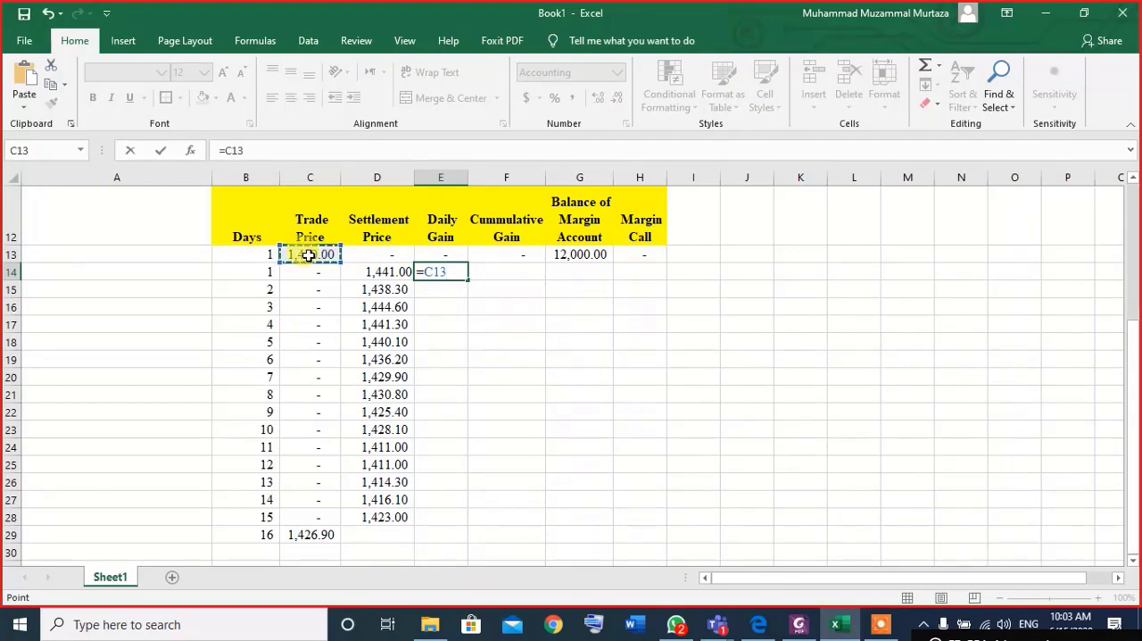
pyautogui.write('-')
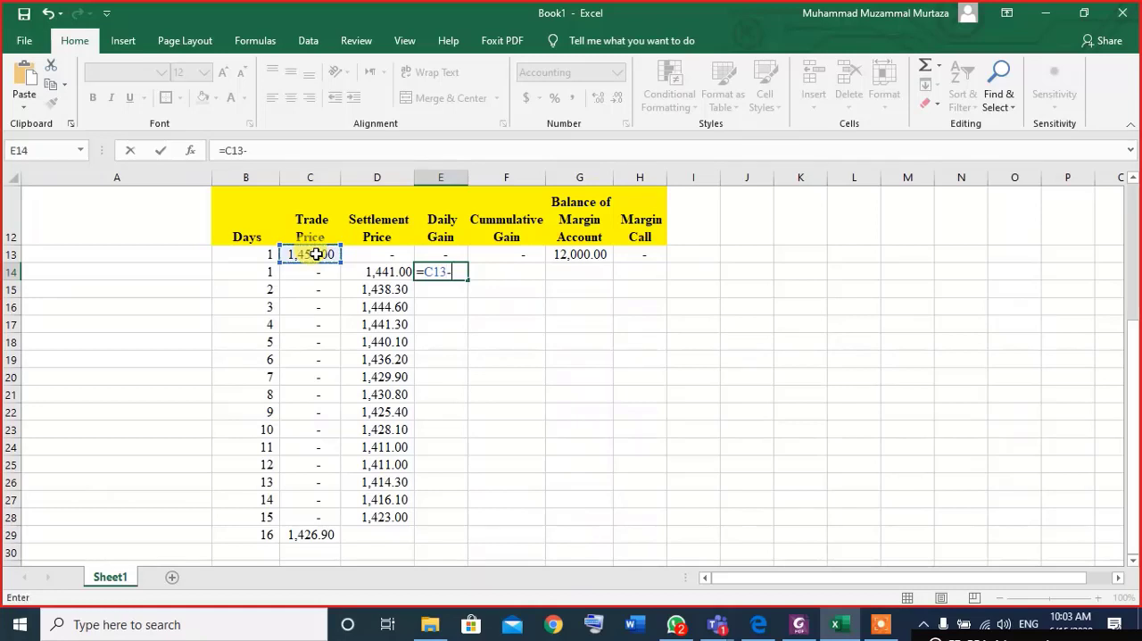
pyautogui.click(390, 273)
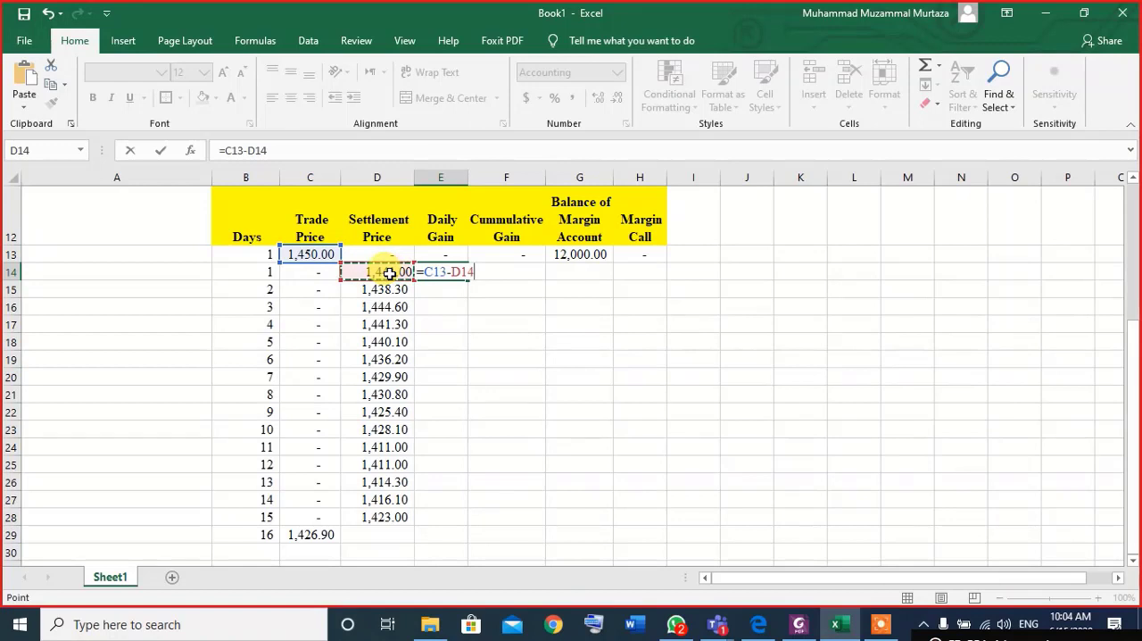
pyautogui.press('Return')
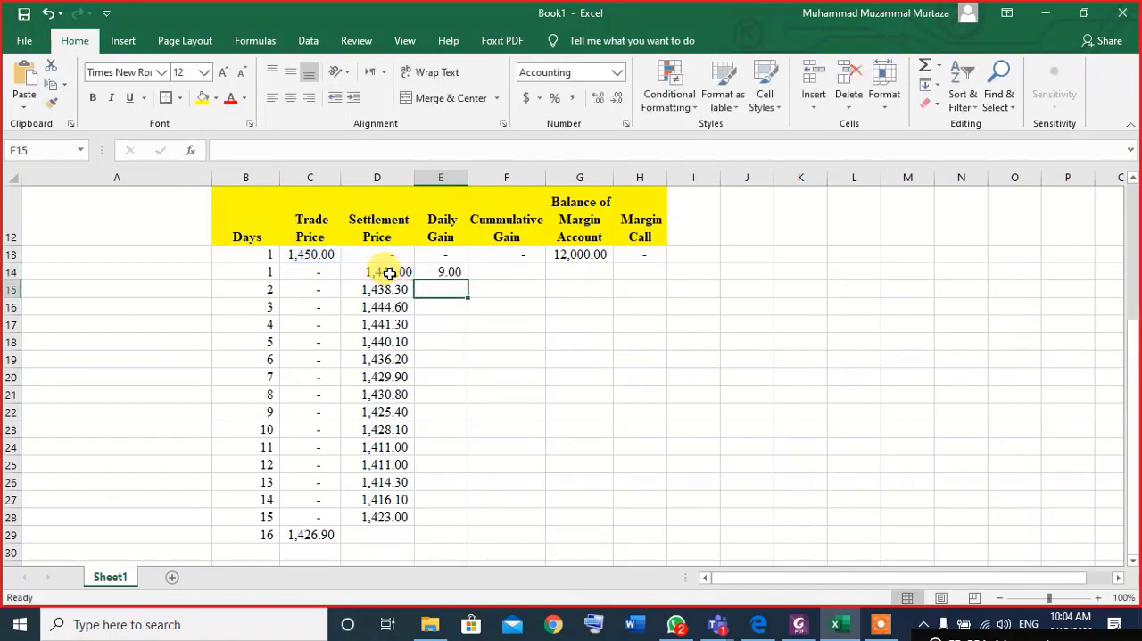
pyautogui.click(451, 271)
pyautogui.doubleClick(437, 271)
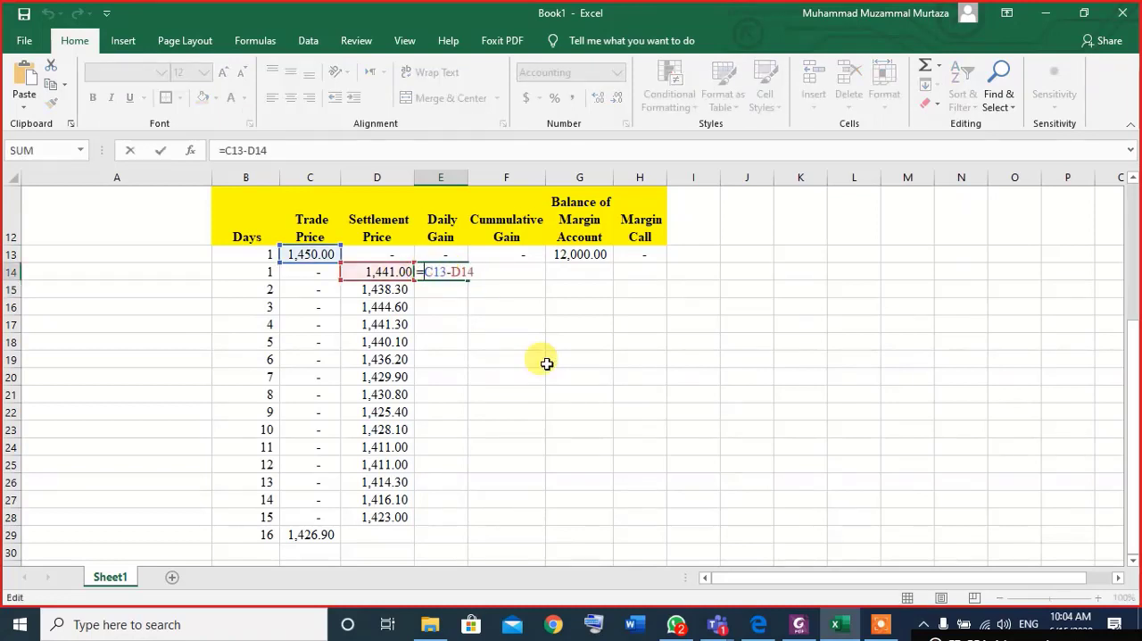
pyautogui.write('(')
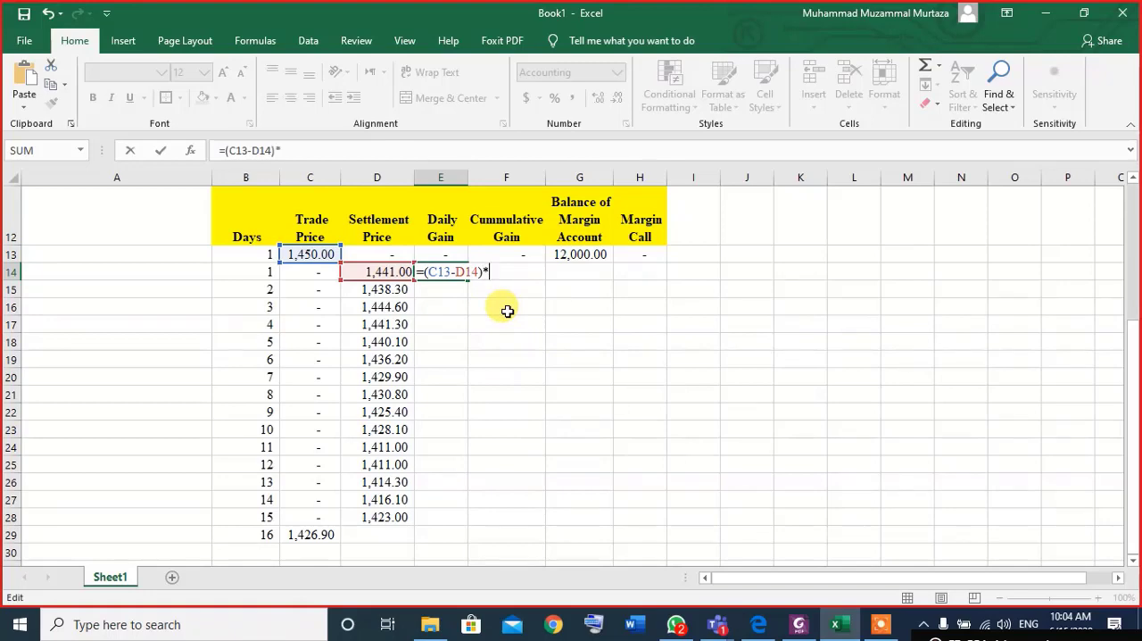
pyautogui.scroll(4, 507, 311)
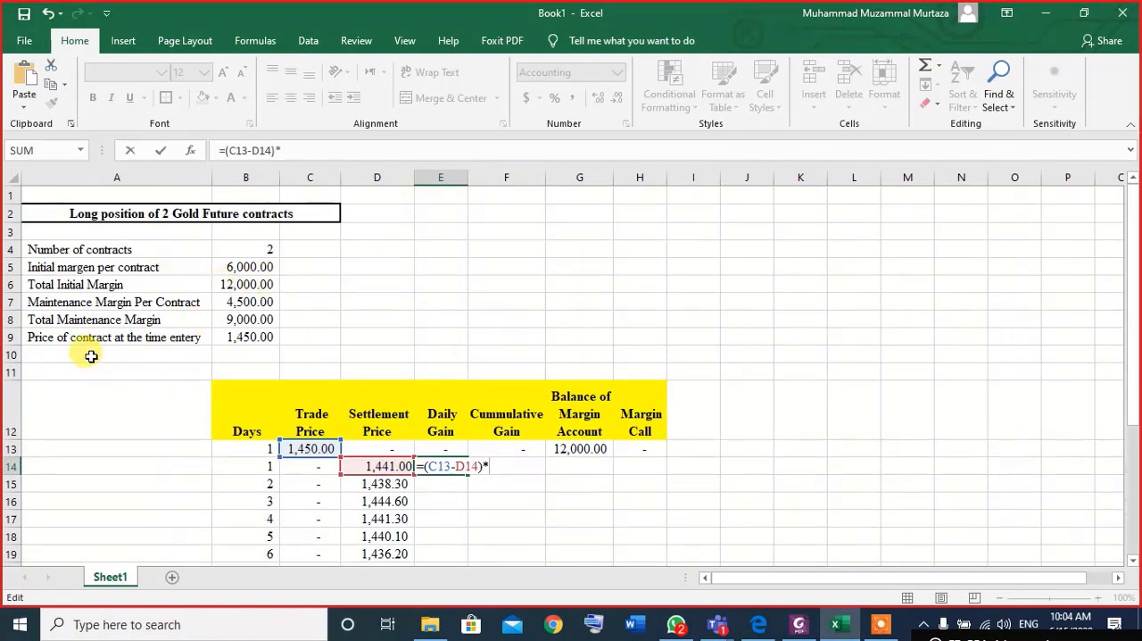
pyautogui.press('Escape')
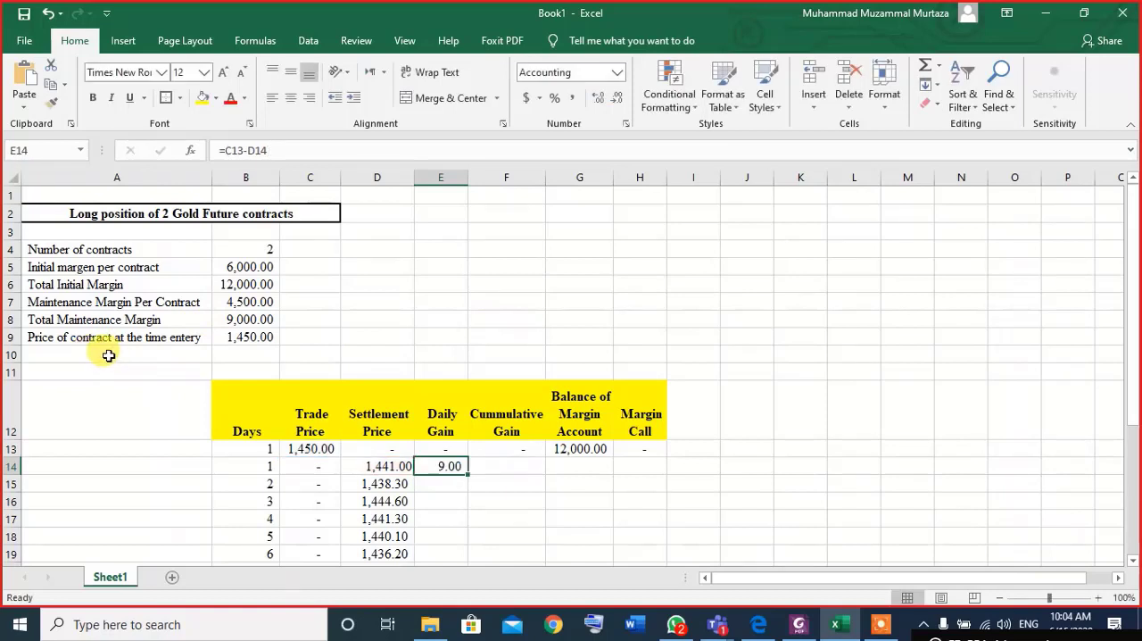
# Label A10 "Size of per contract" beneath the contract entry price label
pyautogui.click(108, 356)
pyautogui.write('S')
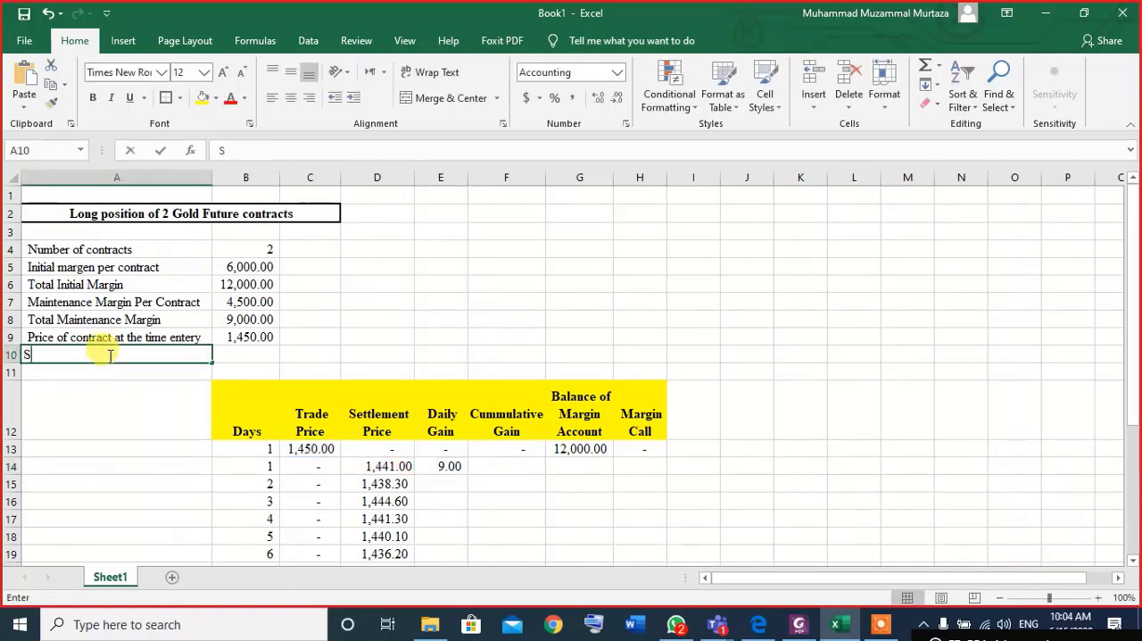
pyautogui.write('ize of contract')
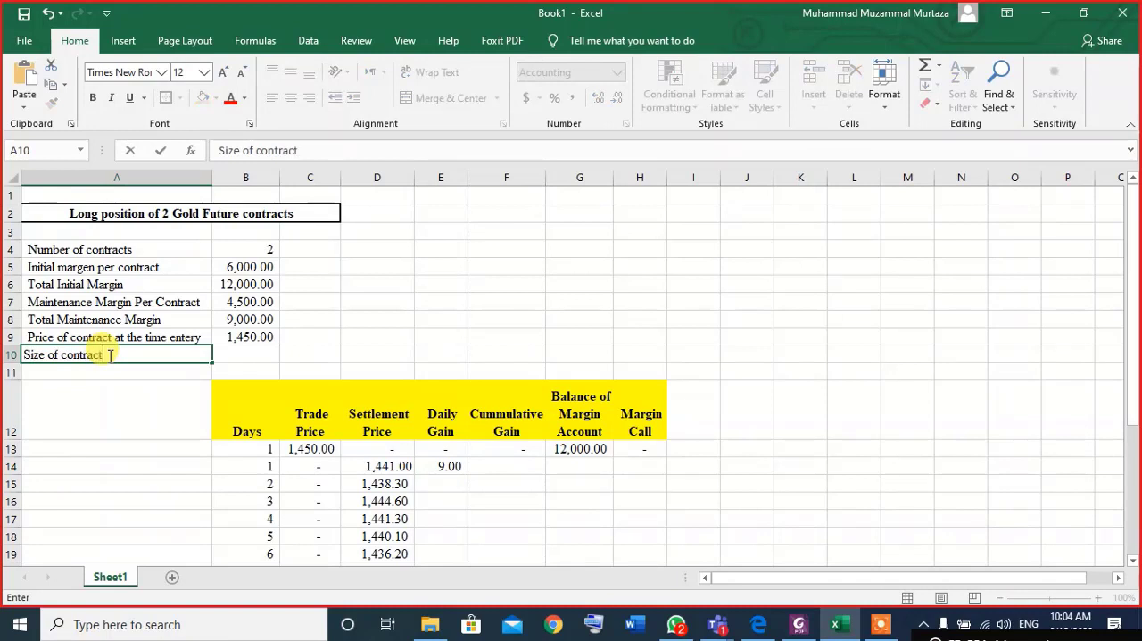
pyautogui.press('Tab')
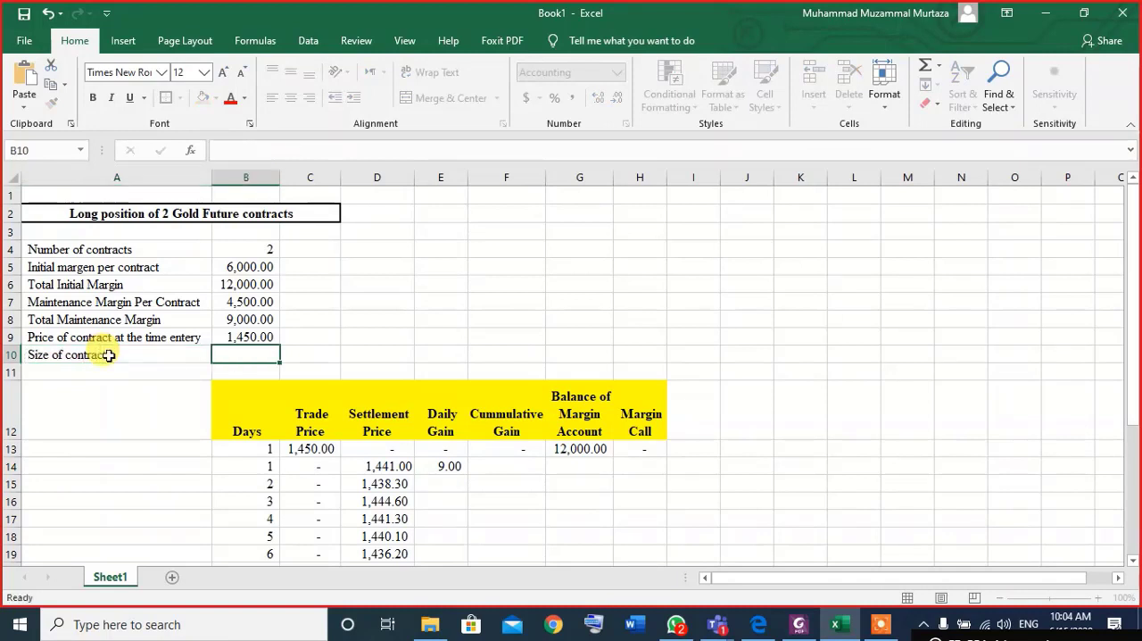
pyautogui.click(108, 355)
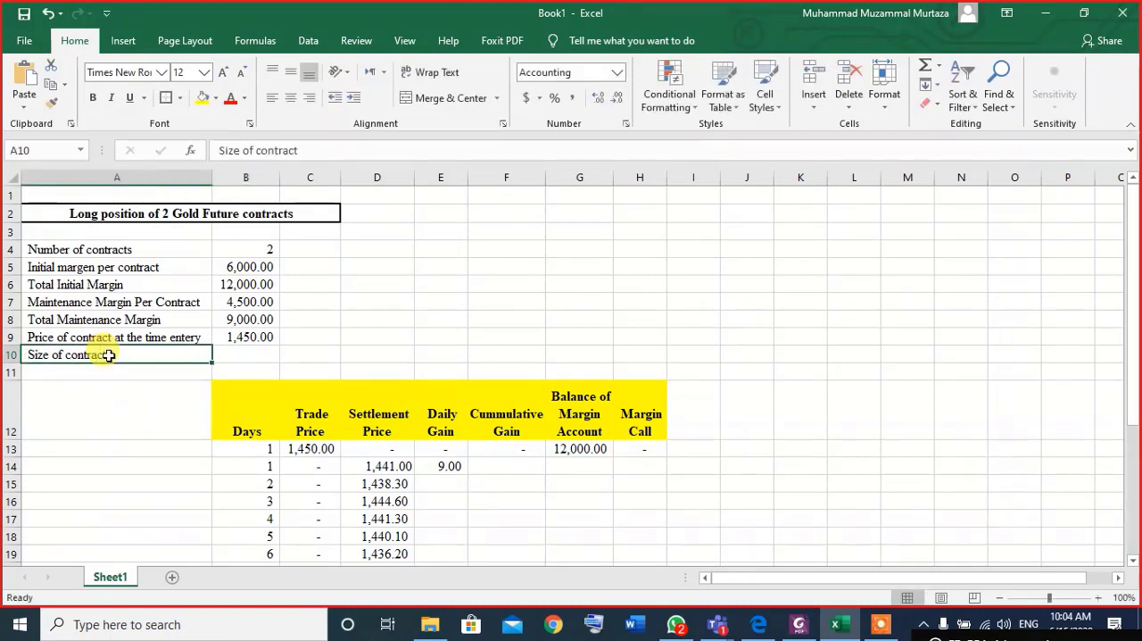
pyautogui.doubleClick(108, 355)
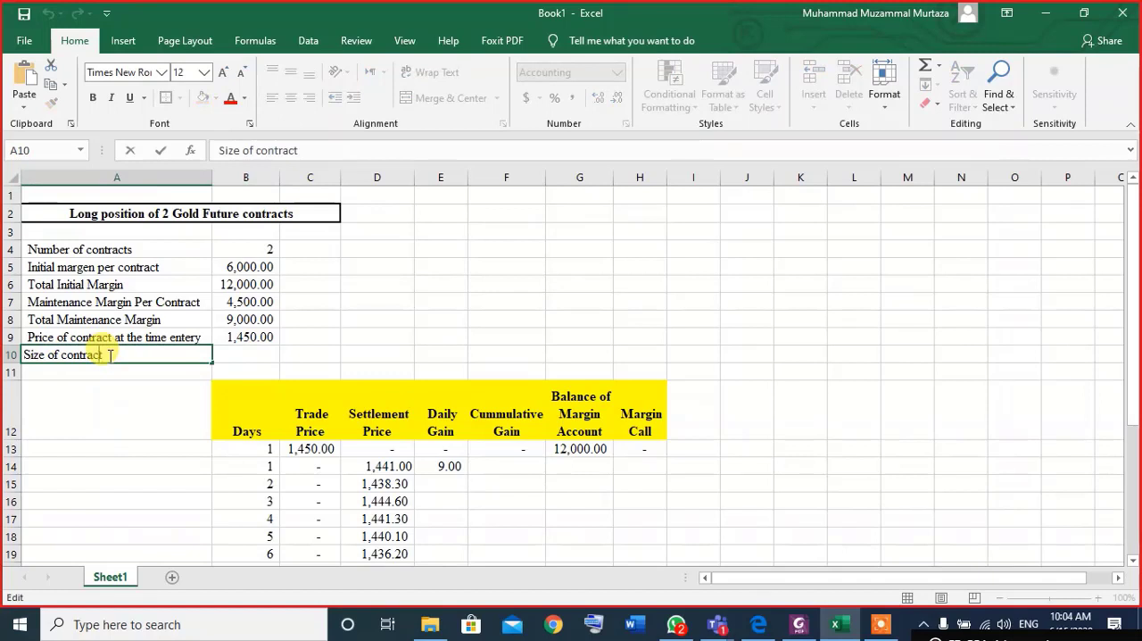
pyautogui.write('per')
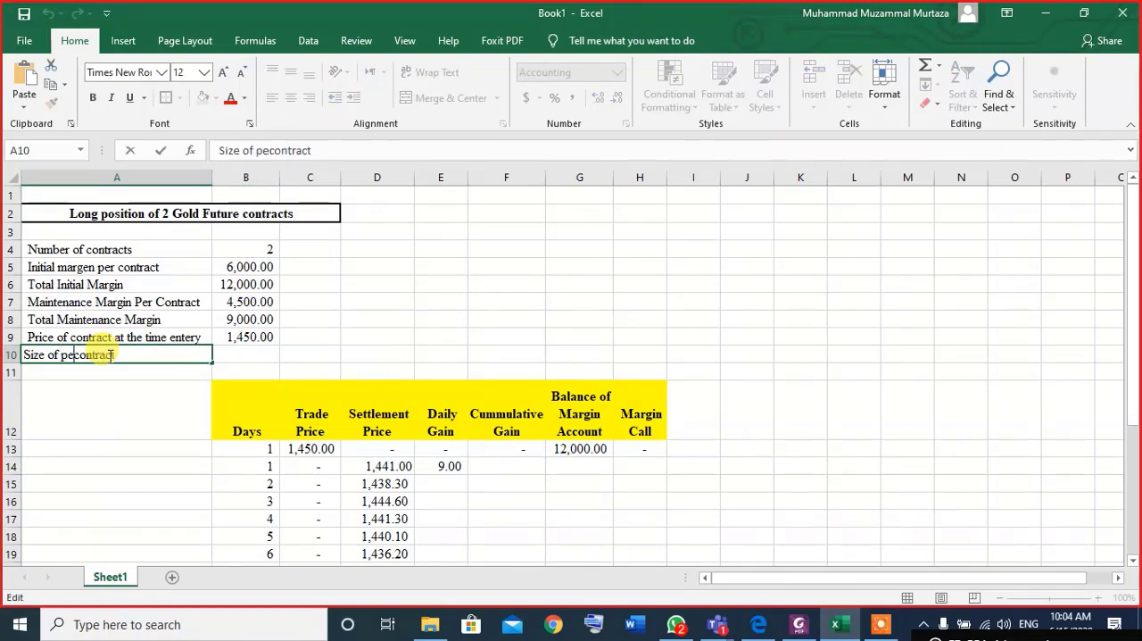
pyautogui.press('Return')
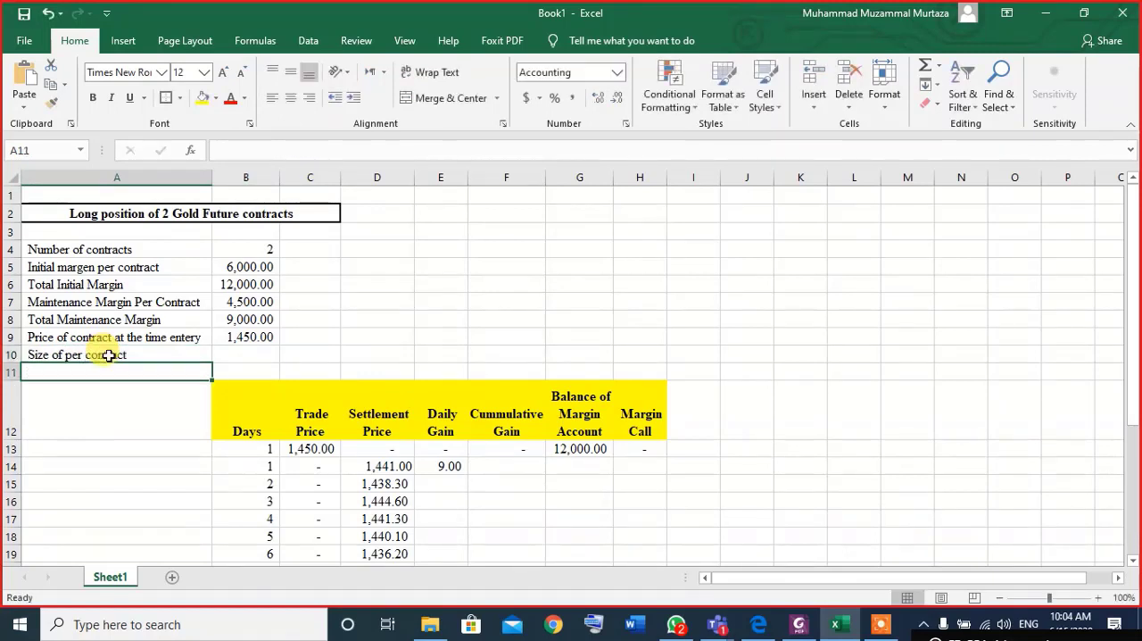
# Enter 100 in B10 as the size per contract
pyautogui.press('Up')
pyautogui.press('Right')
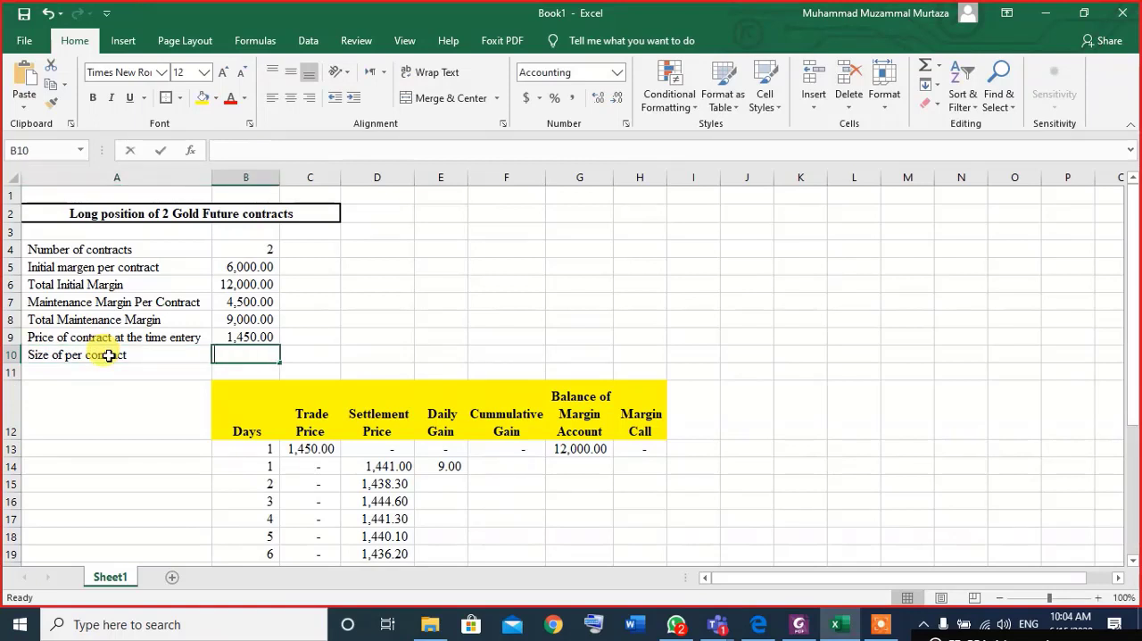
pyautogui.write('100')
pyautogui.press('Return')
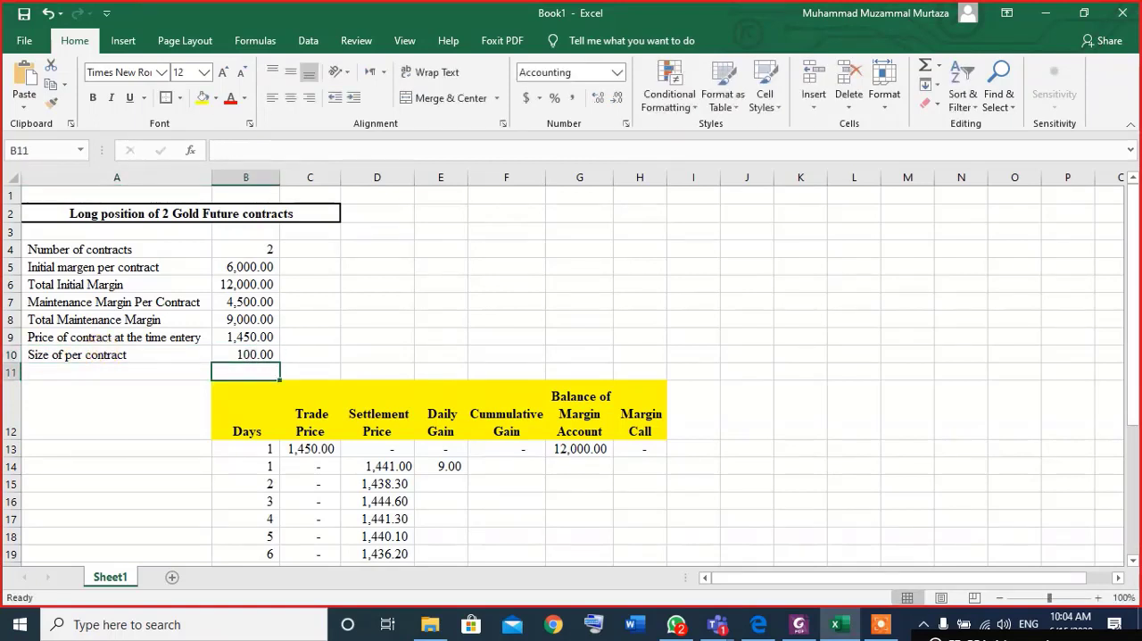
# Insert a blank row at row 11, above the daily table's header
pyautogui.click(9, 371)
pyautogui.rightClick(9, 366)
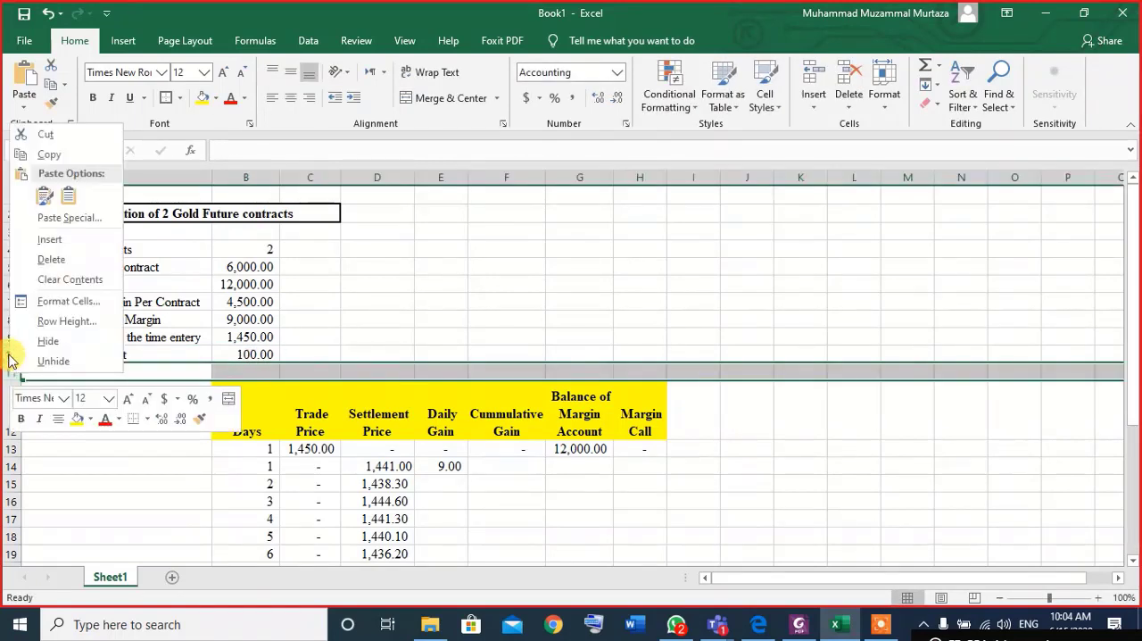
pyautogui.click(49, 239)
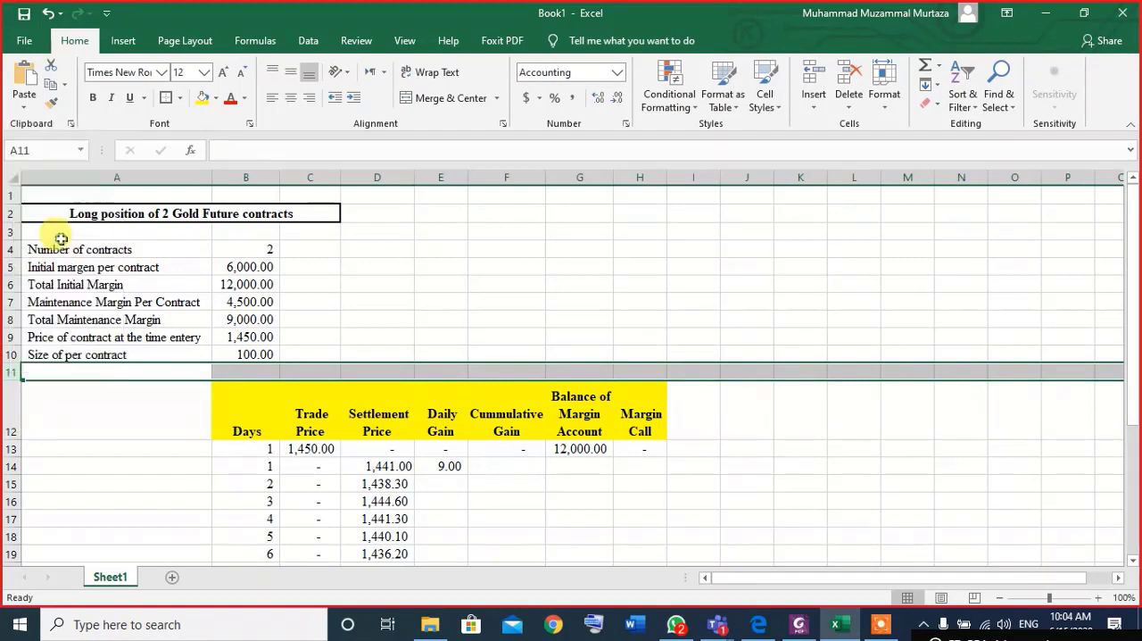
# Label A11 "Total size of trading contrcts"
pyautogui.click(98, 372)
pyautogui.write('Tota')
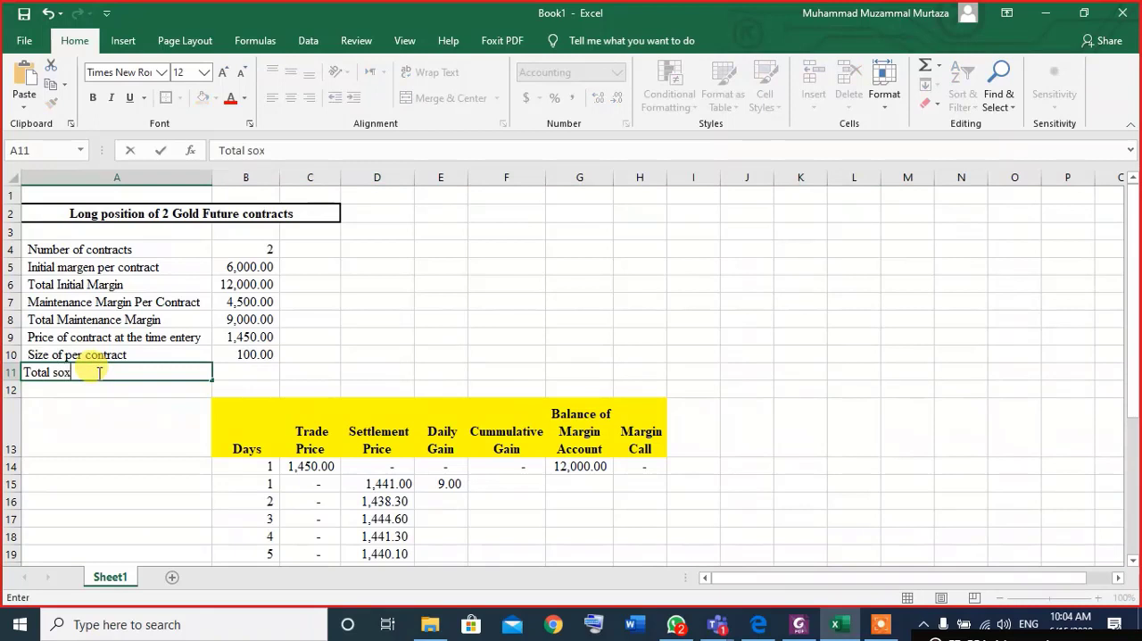
pyautogui.write('l sox')
pyautogui.press('BackSpace')
pyautogui.press('BackSpace')
pyautogui.write('ize of ')
pyautogui.write('trag')
pyautogui.write('ding c')
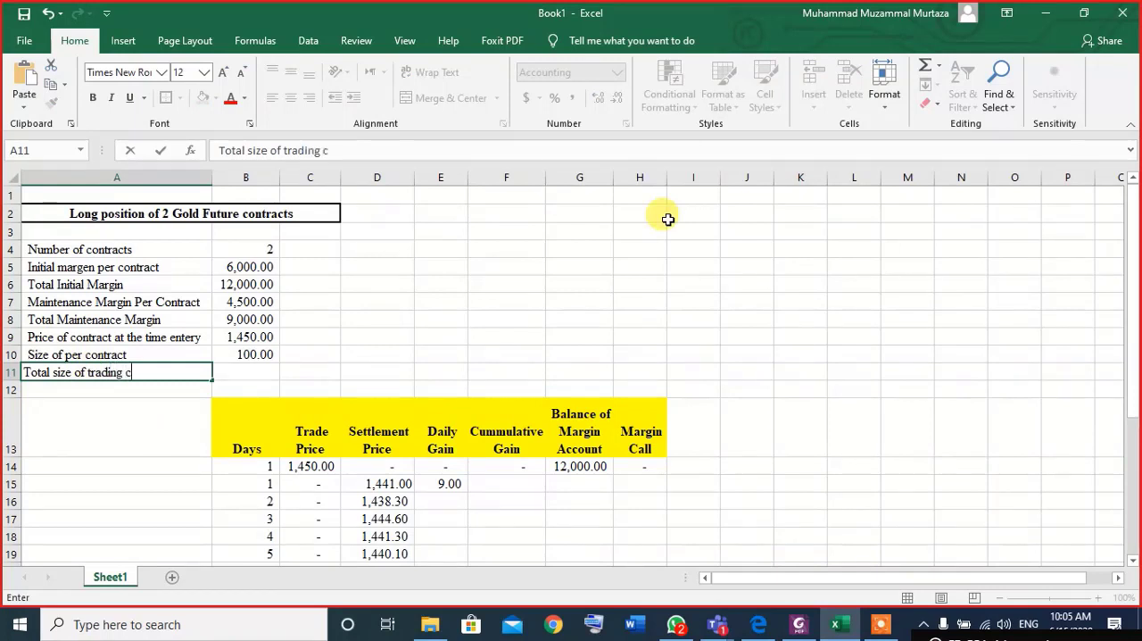
pyautogui.write('ontrcts')
pyautogui.press('Tab')
# Calculate the total contract size in B11 with the formula =B10*B4
pyautogui.write('=')
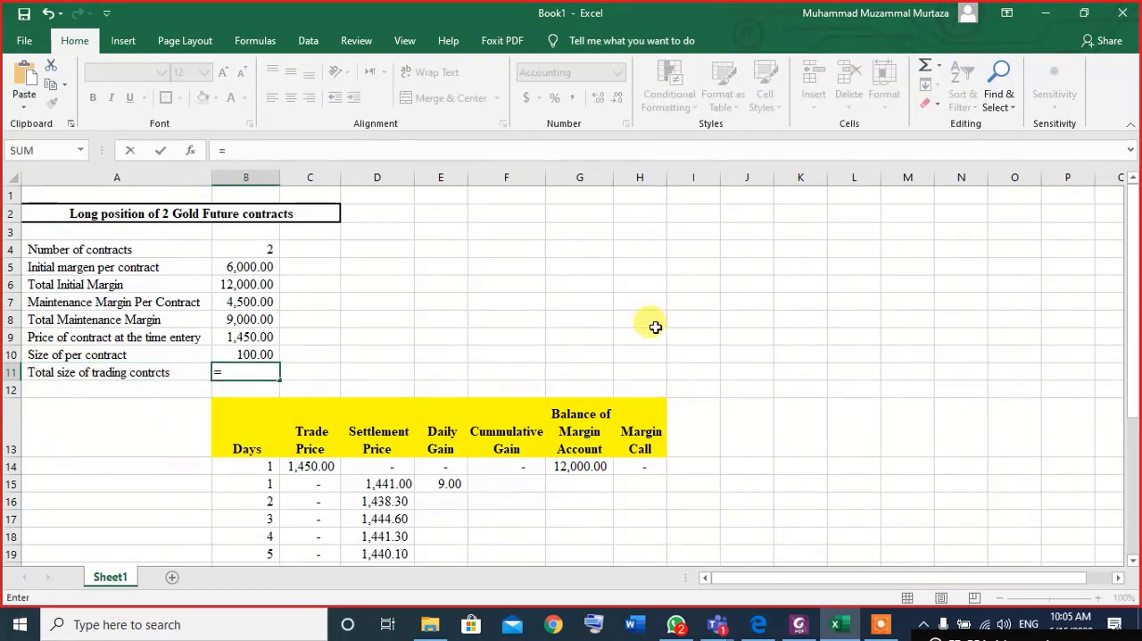
pyautogui.click(265, 353)
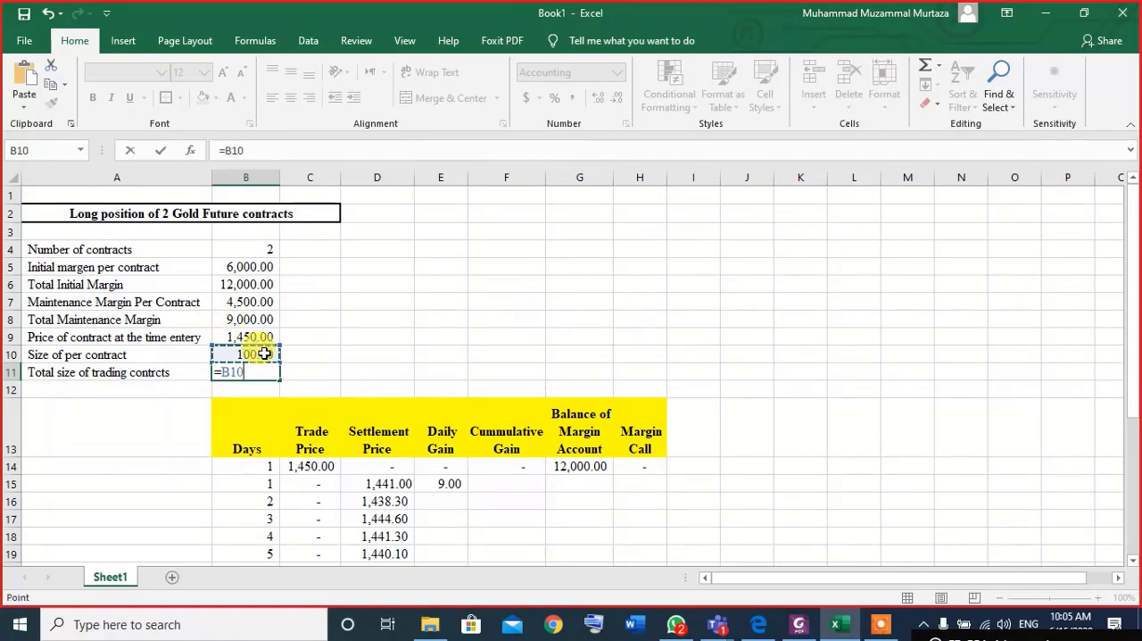
pyautogui.write('*')
pyautogui.click(261, 250)
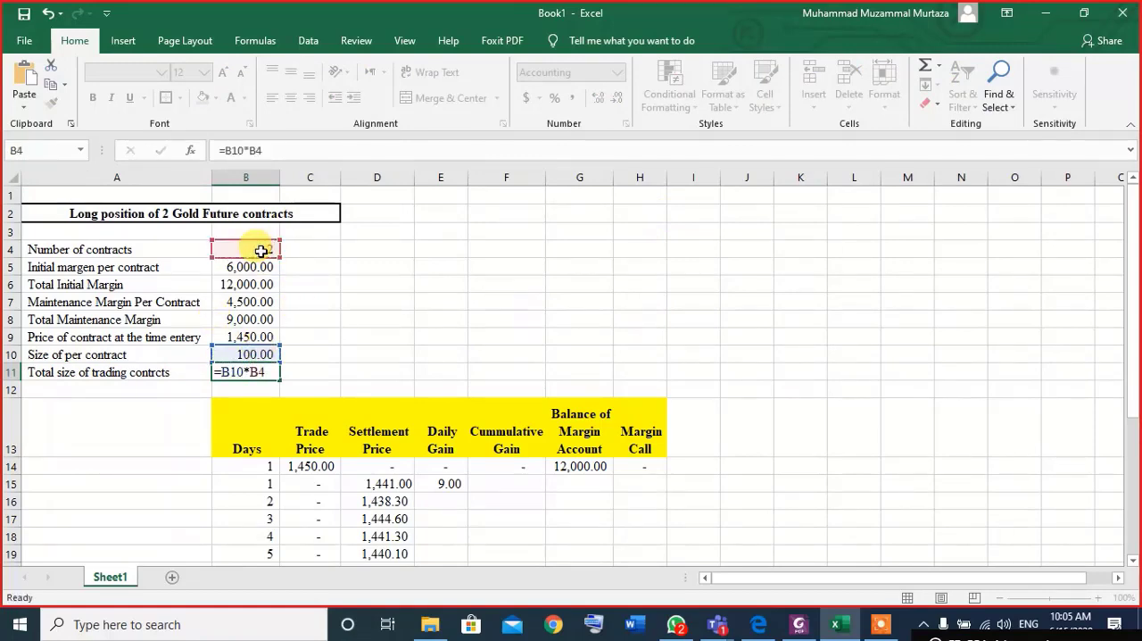
pyautogui.press('Return')
# Extend the day 1 daily gain formula in E15 to =(C14-D15)*B11, multiplying the price difference by the total contract size
pyautogui.scroll(-10, 678, 372)
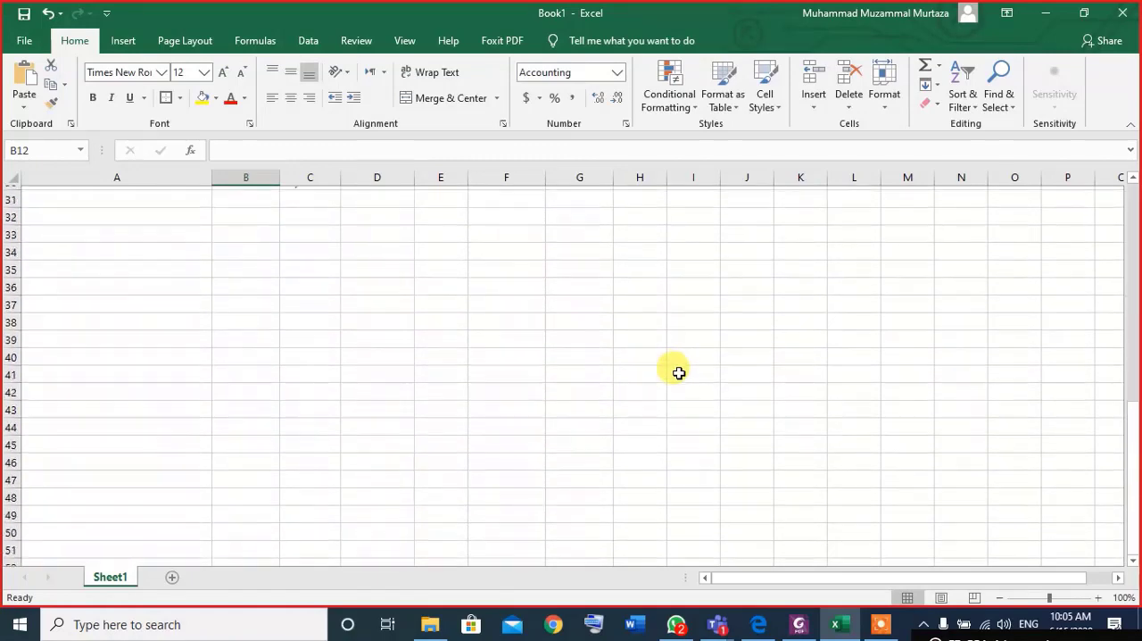
pyautogui.scroll(10, 678, 372)
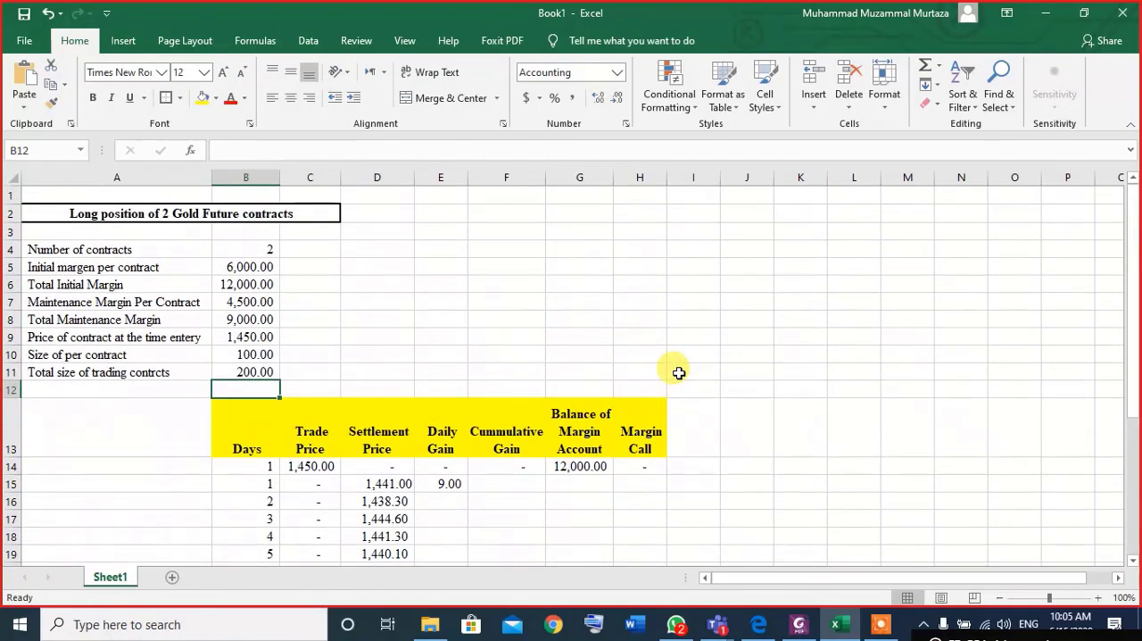
pyautogui.doubleClick(446, 482)
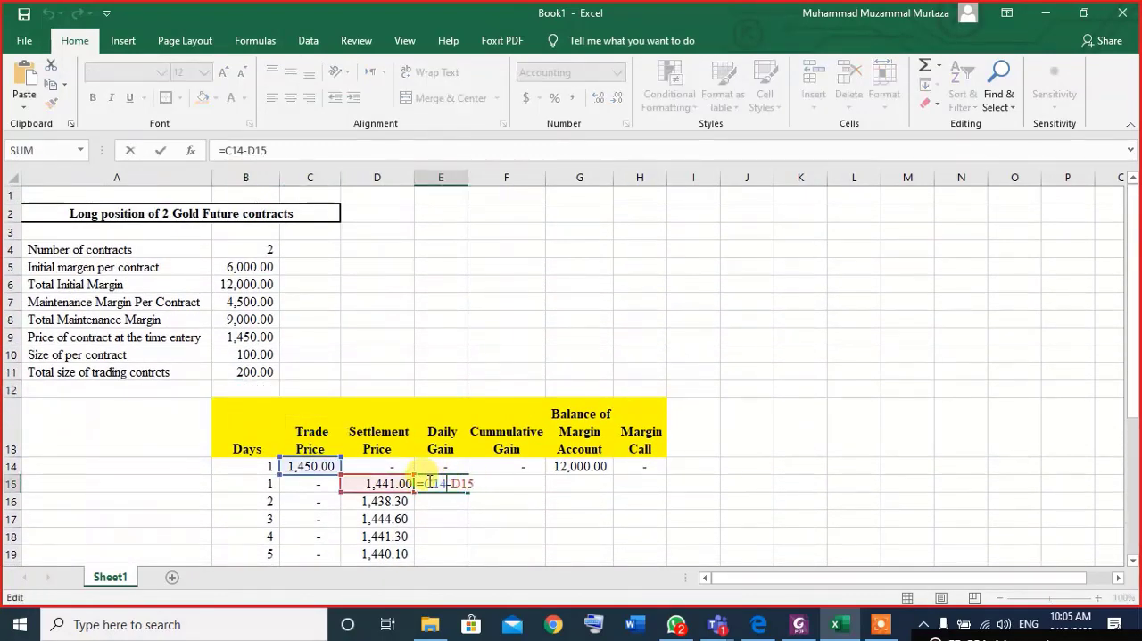
pyautogui.write('(')
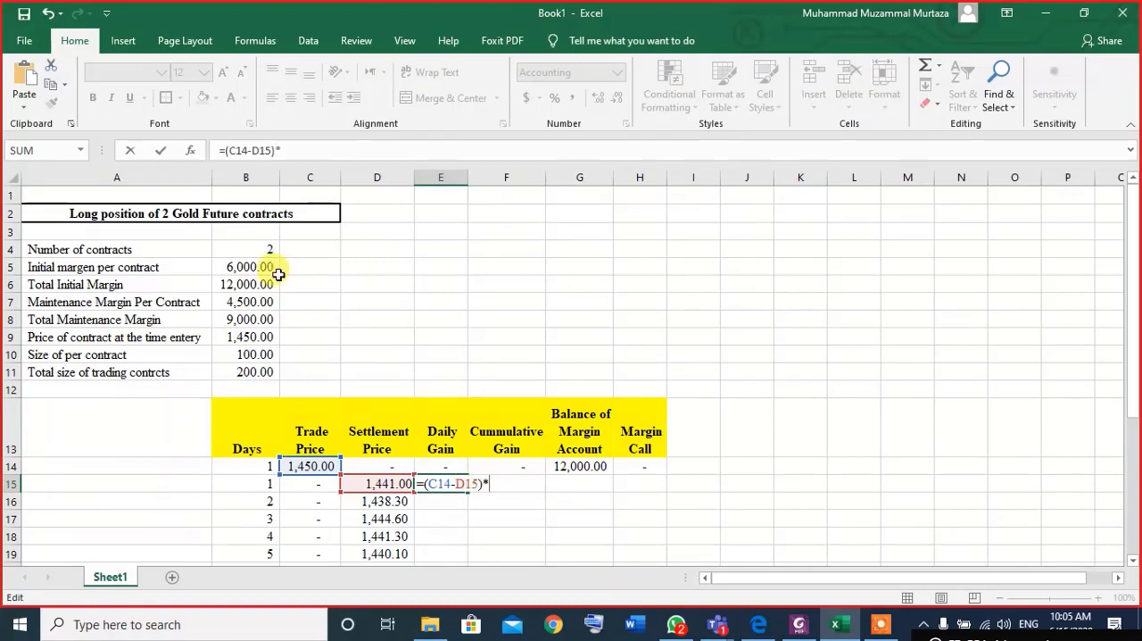
pyautogui.click(262, 371)
pyautogui.press('Return')
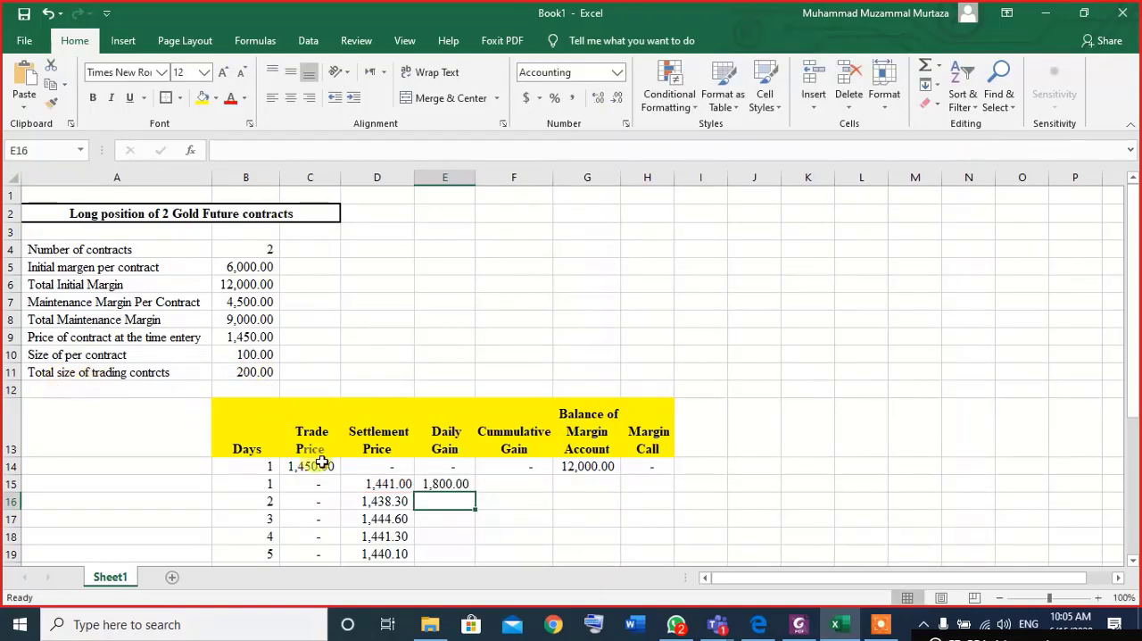
# Reverse the price subtraction in E15 so the daily gain formula reads =(D15-C14)*B11
pyautogui.doubleClick(436, 483)
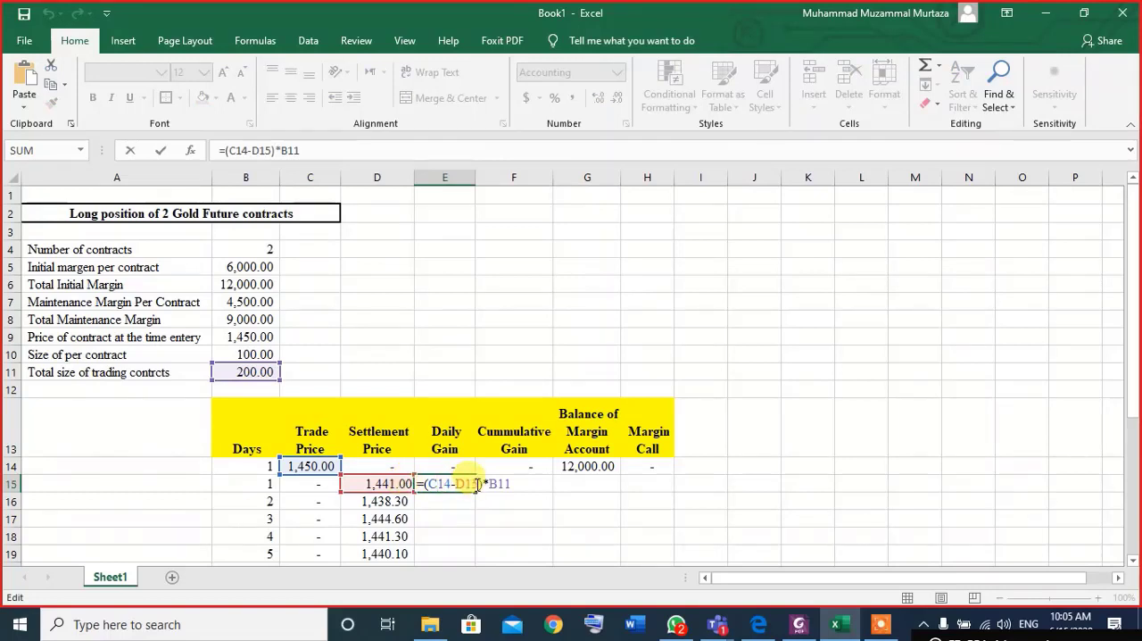
pyautogui.press('BackSpace')
pyautogui.press('BackSpace')
pyautogui.press('BackSpace')
pyautogui.press('BackSpace')
pyautogui.press('BackSpace')
pyautogui.press('BackSpace')
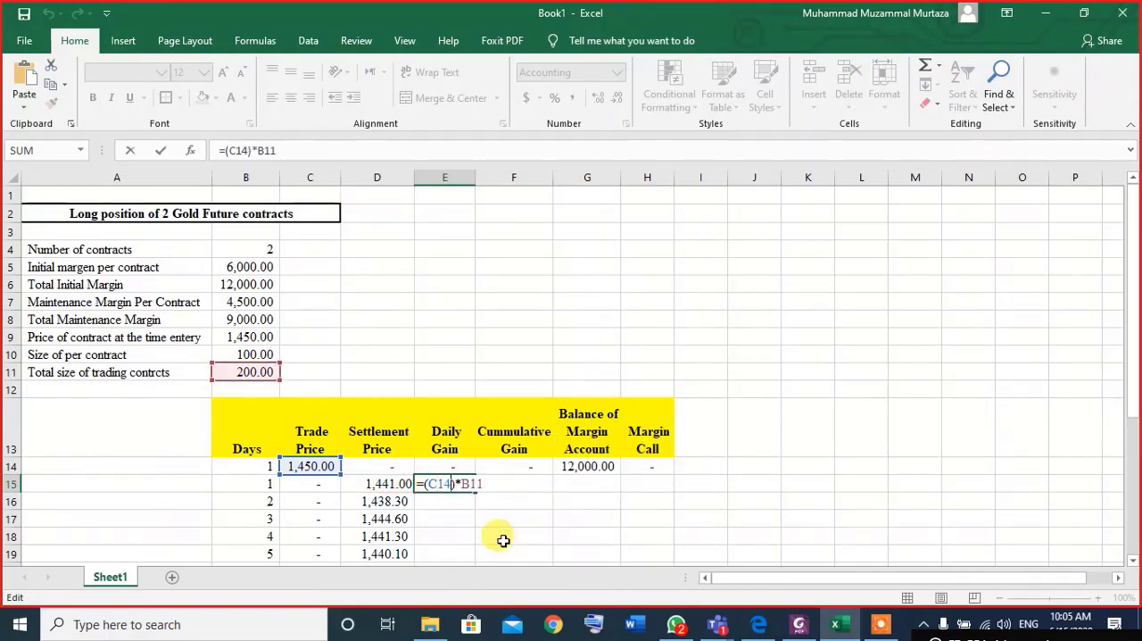
pyautogui.press('BackSpace')
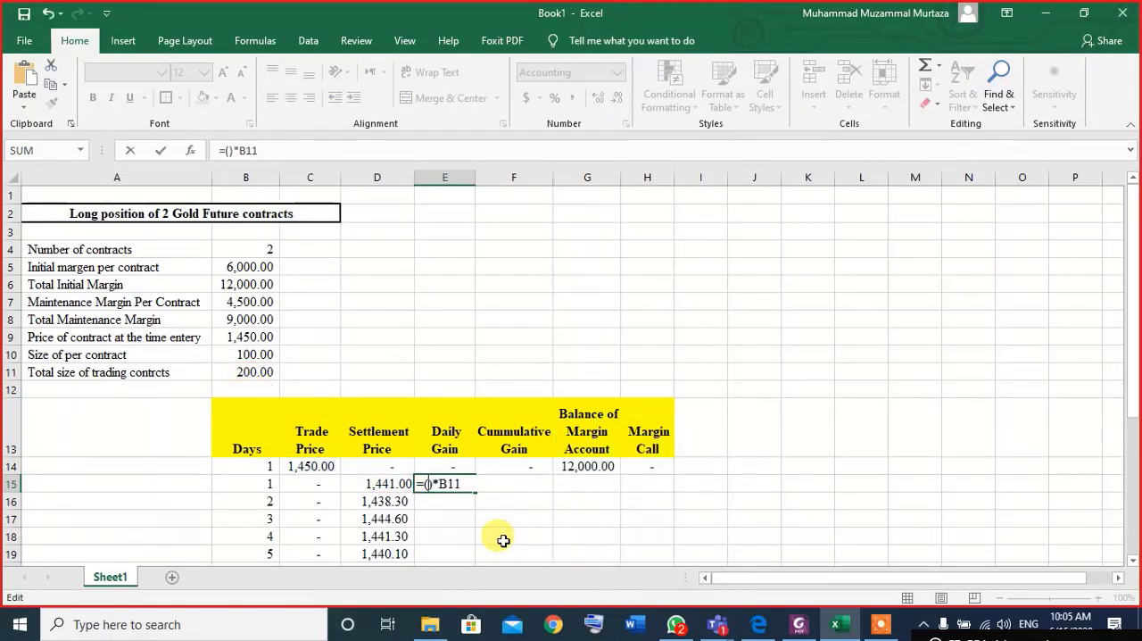
pyautogui.click(371, 483)
pyautogui.write('-')
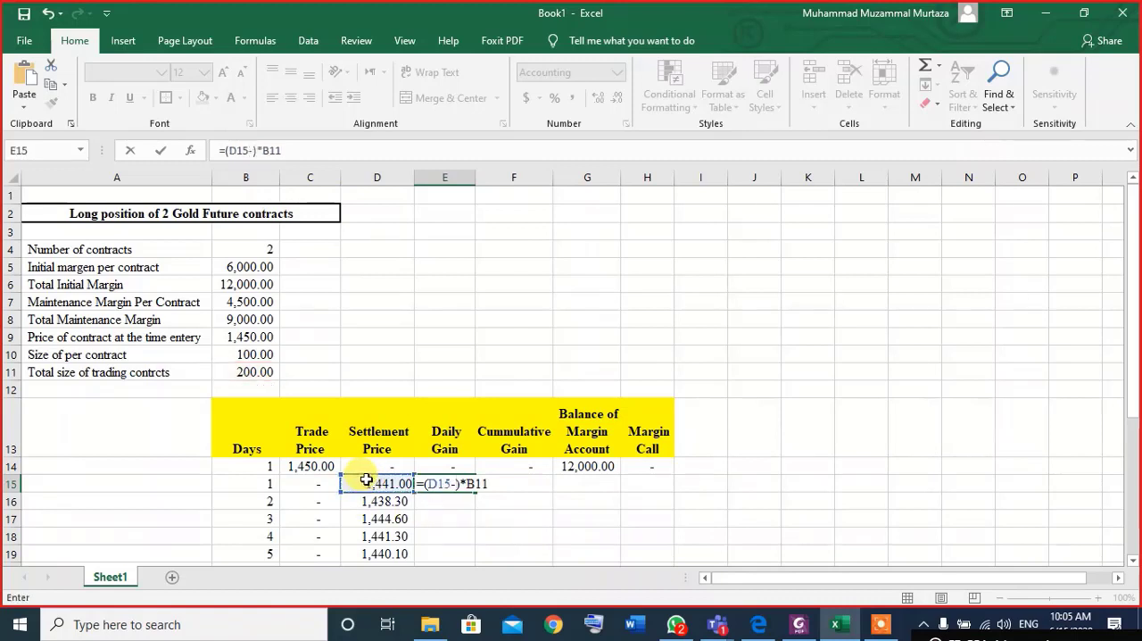
pyautogui.click(311, 465)
pyautogui.press('Return')
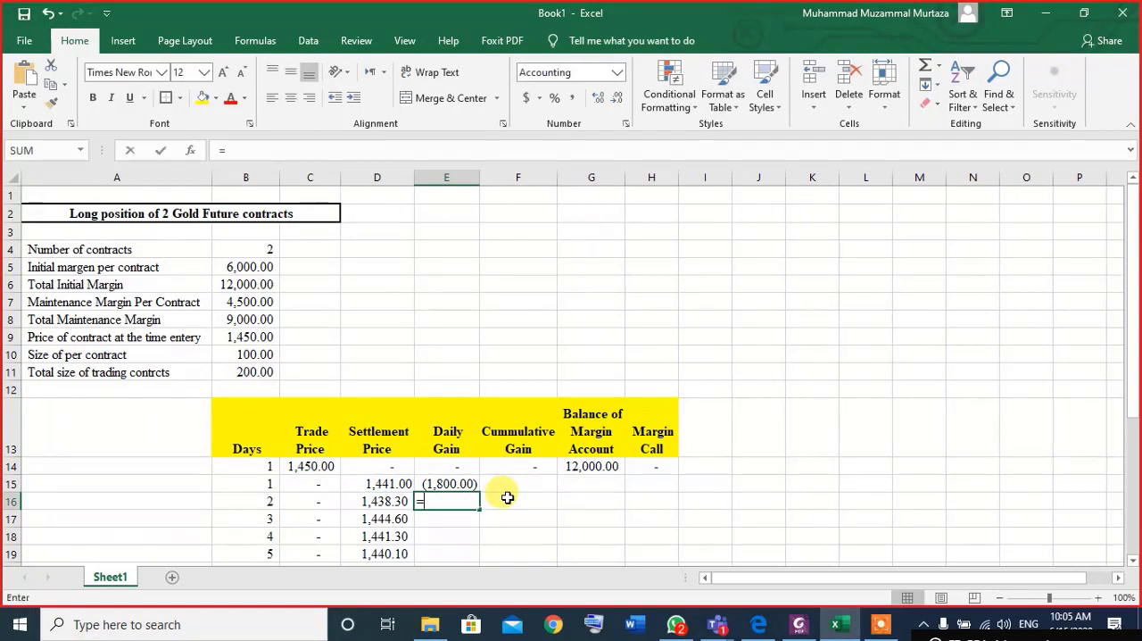
# Calculate the day 2 daily gain in E16 with the formula =(D16-D15)*B11
pyautogui.write('=')
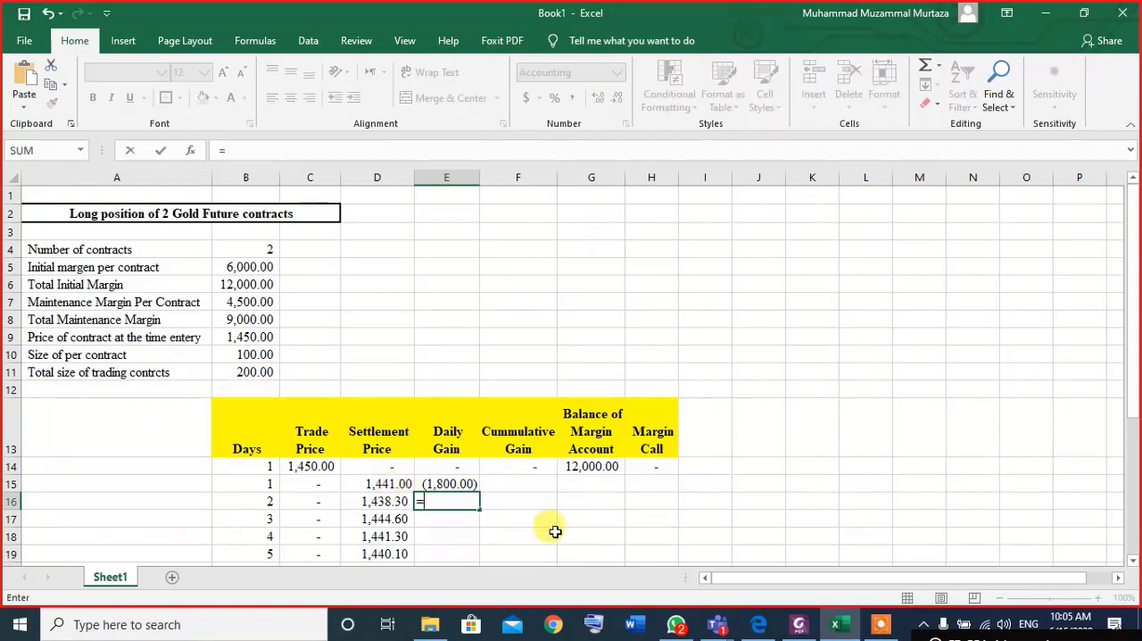
pyautogui.write('(')
pyautogui.click(385, 503)
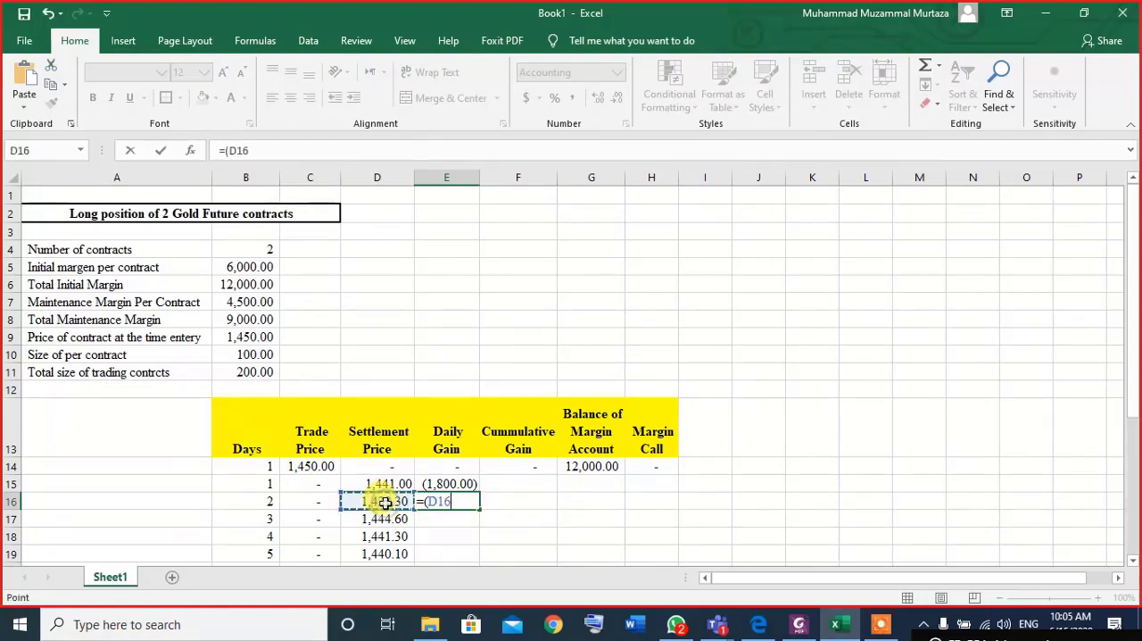
pyautogui.write('-')
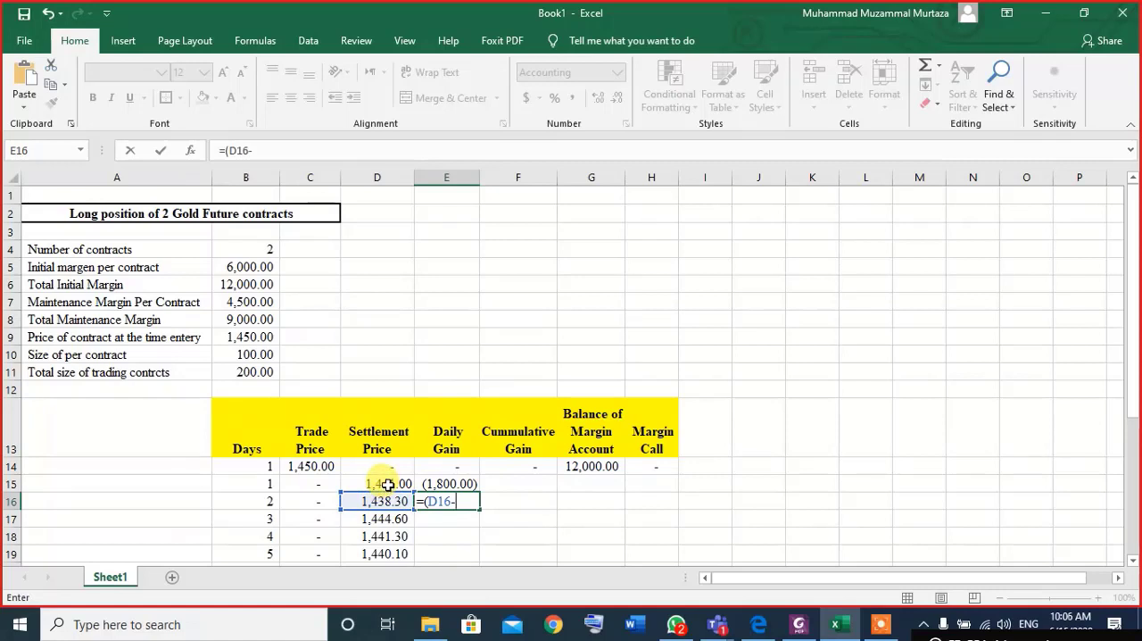
pyautogui.click(388, 484)
pyautogui.write(')')
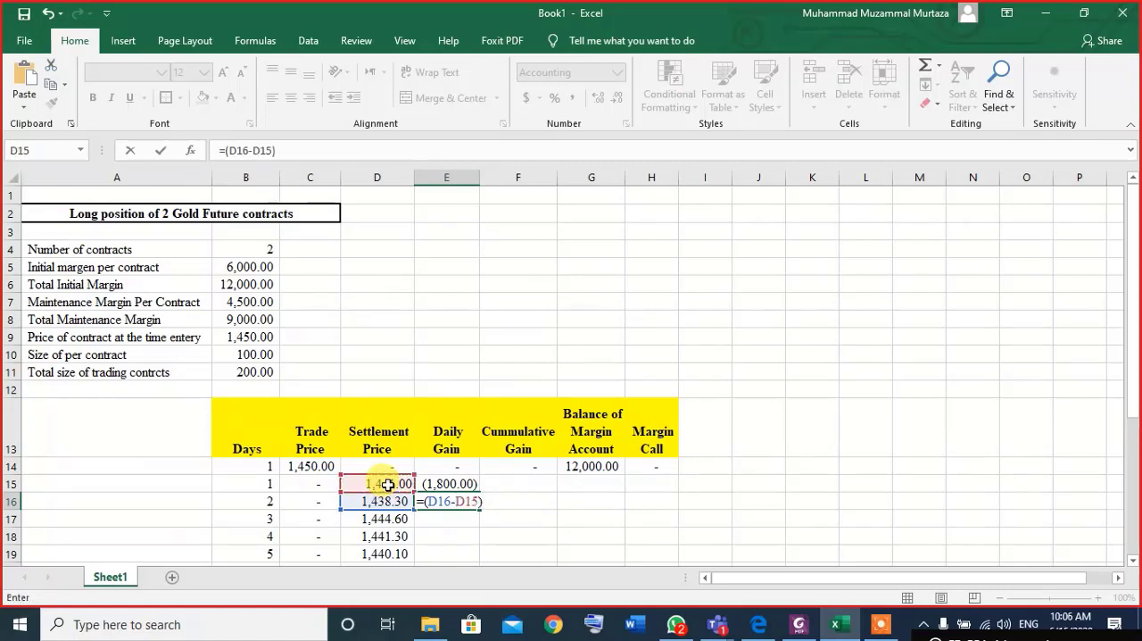
pyautogui.write('*')
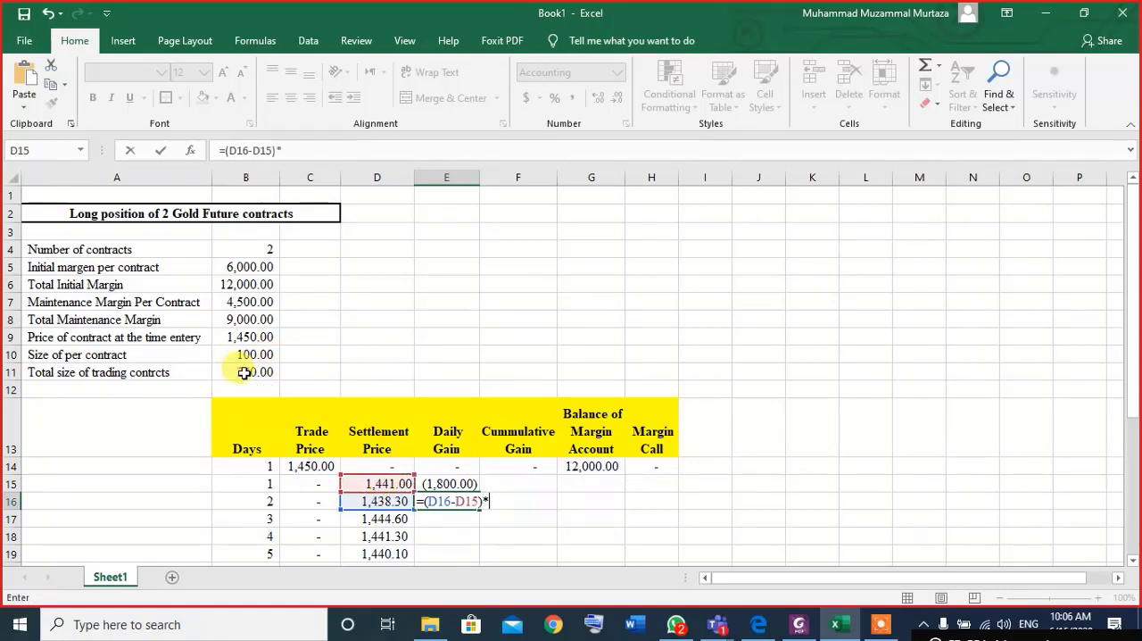
pyautogui.click(243, 372)
pyautogui.press('Return')
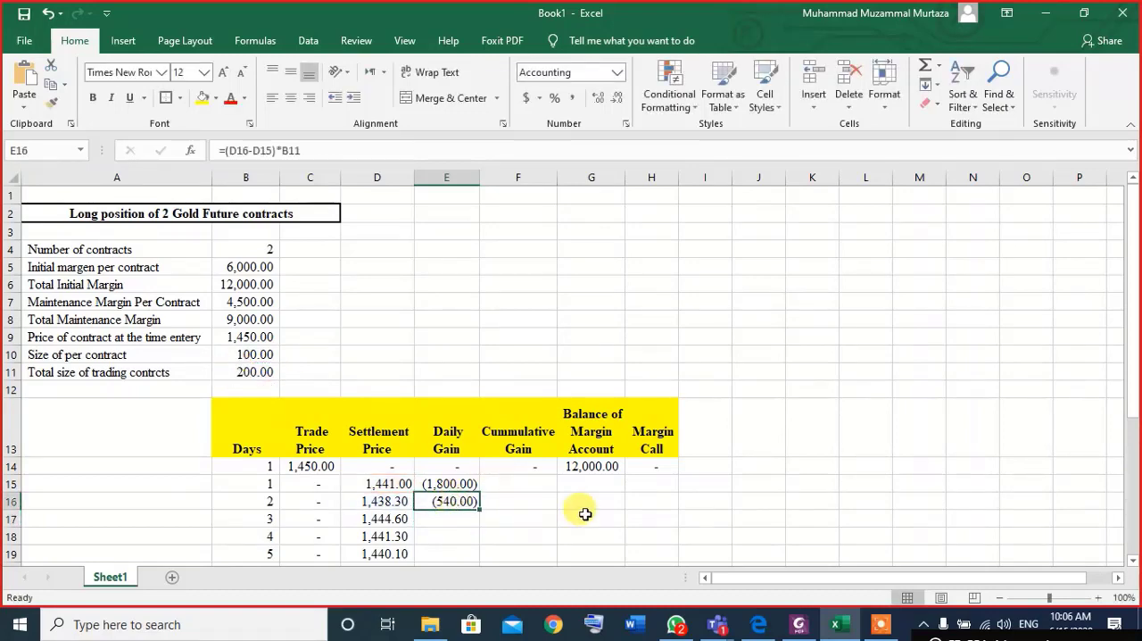
# Fill the daily gain formula from E16 down to E29, covering days 3 to 15
pyautogui.scroll(-11, 584, 513)
pyautogui.scroll(6, 584, 513)
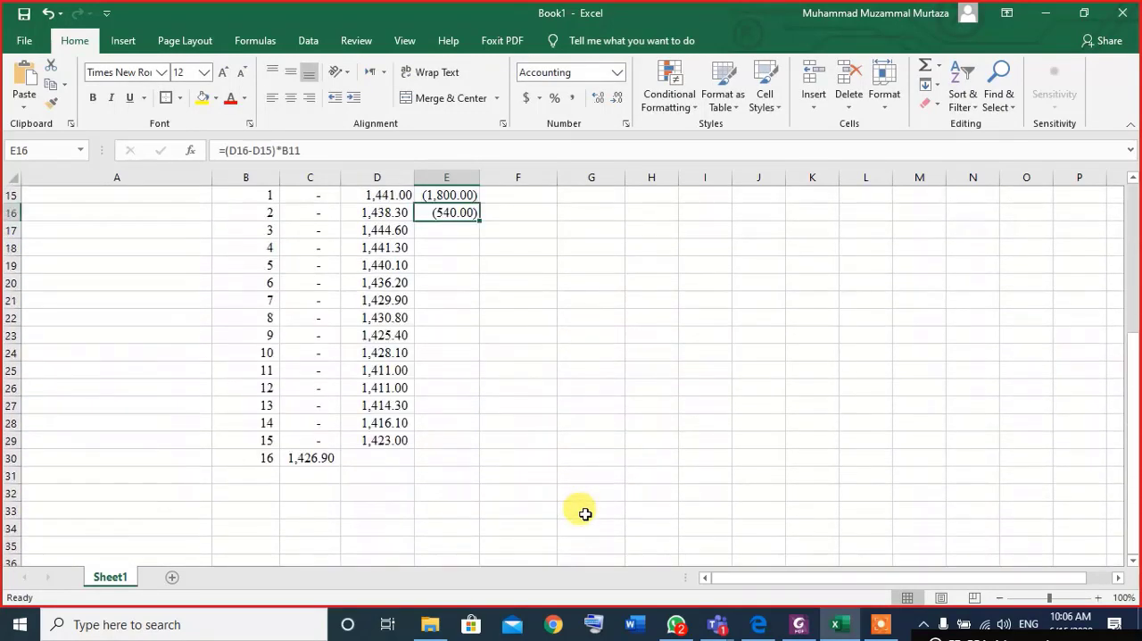
pyautogui.scroll(2, 584, 513)
pyautogui.scroll(-2, 584, 513)
pyautogui.scroll(2, 585, 513)
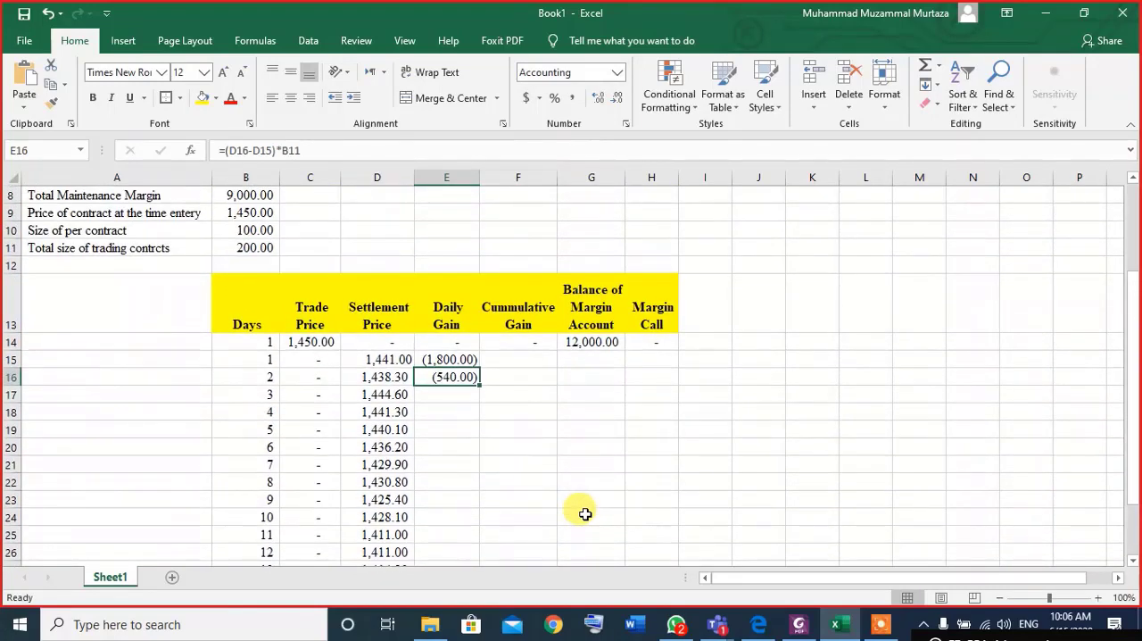
pyautogui.scroll(-2, 584, 513)
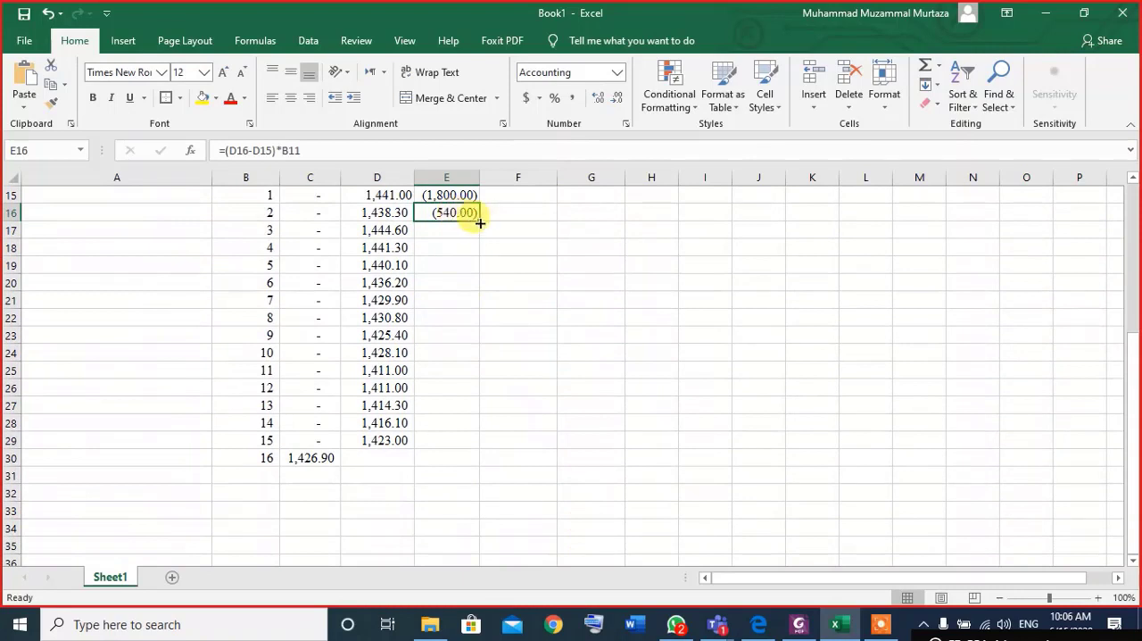
pyautogui.moveTo(477, 222); pyautogui.dragTo(475, 444)
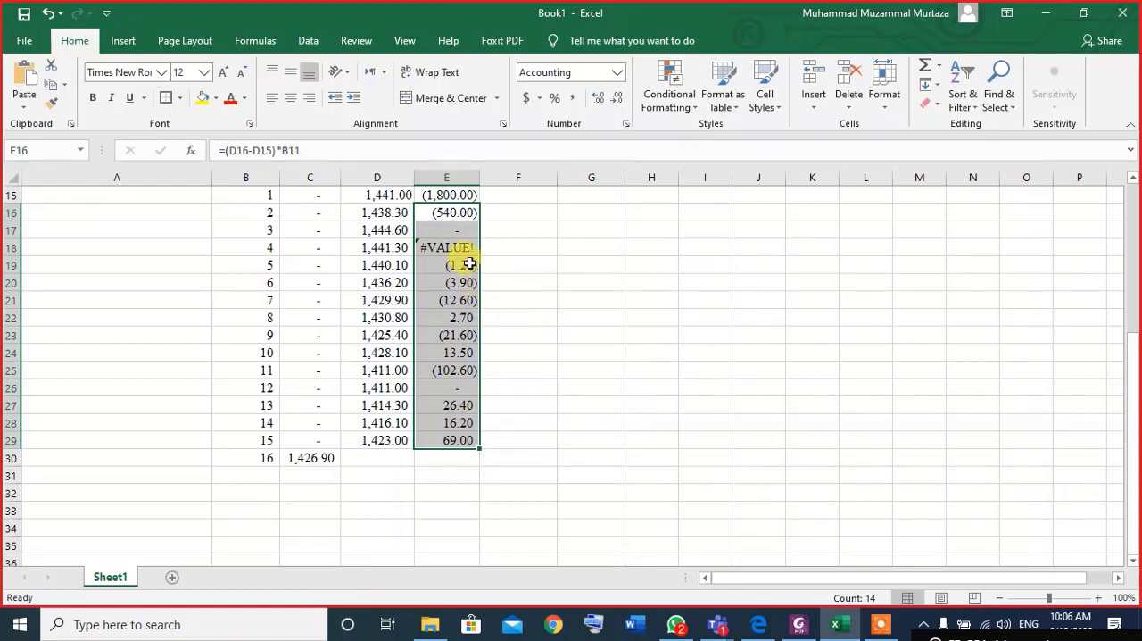
pyautogui.click(578, 281)
# Open the day 3 daily gain formula in E17 and check which cell it uses for the total contract size
pyautogui.doubleClick(460, 233)
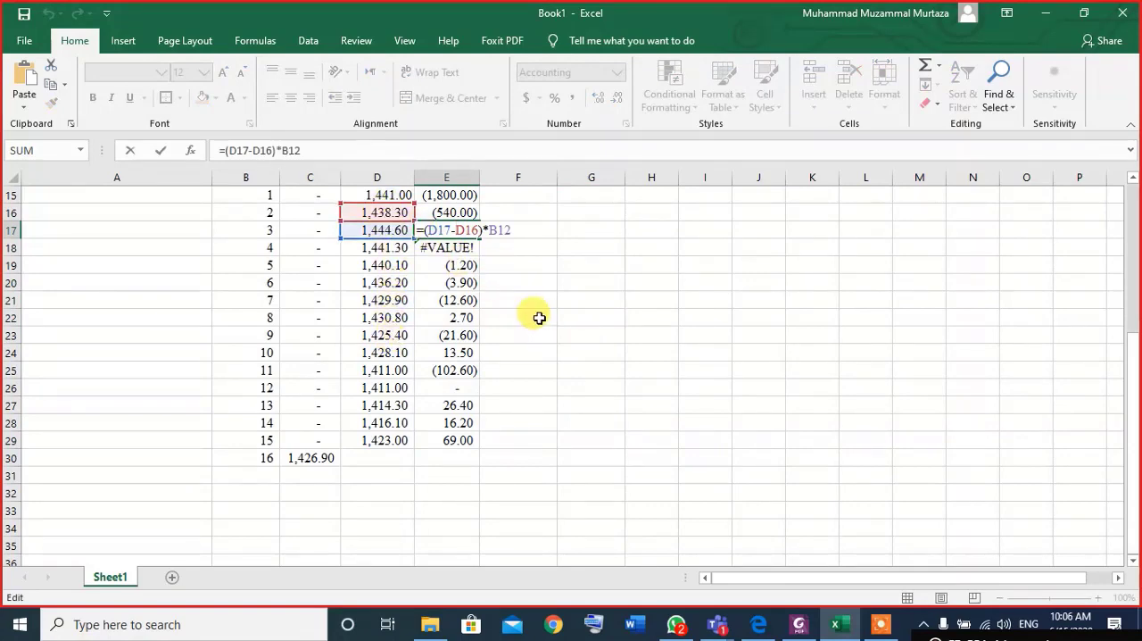
pyautogui.scroll(5, 538, 317)
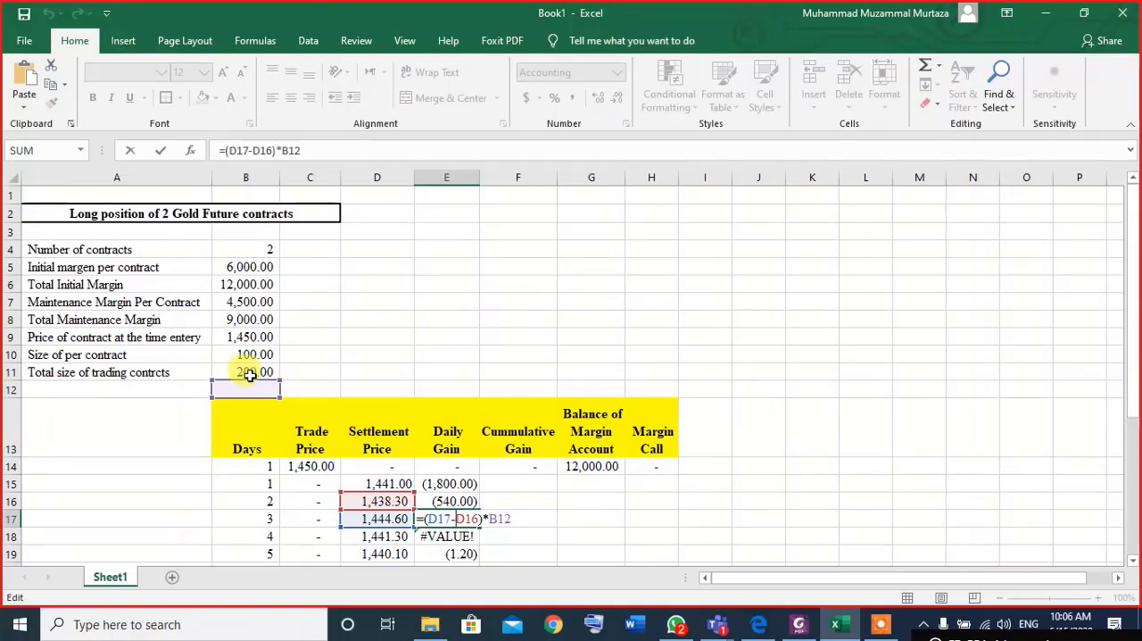
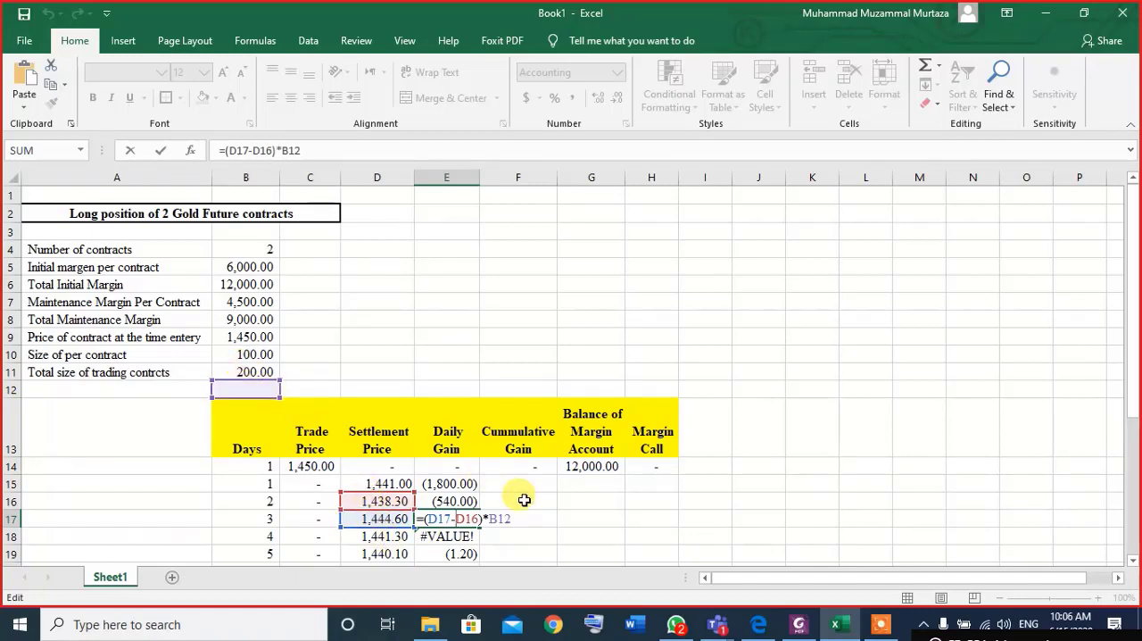
# Make the total contract size reference absolute in the day 2 daily gain formula in E16, giving =(D16-D15)*$B$11
pyautogui.hotkey('ctrl', 'Return')
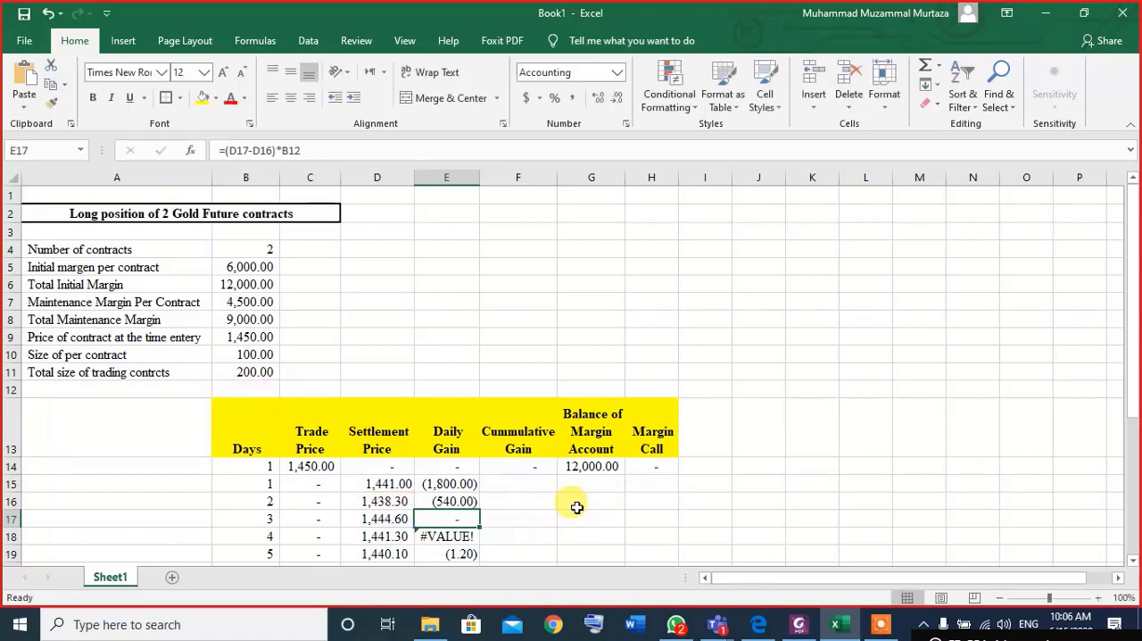
pyautogui.doubleClick(451, 501)
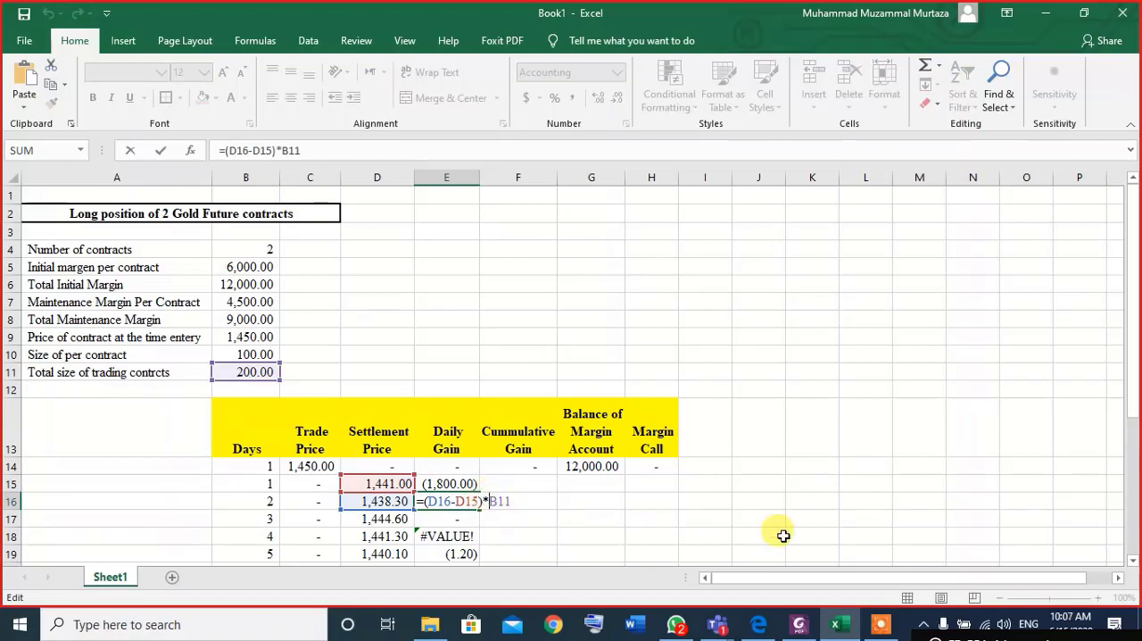
pyautogui.press('F2')
pyautogui.press('Right')
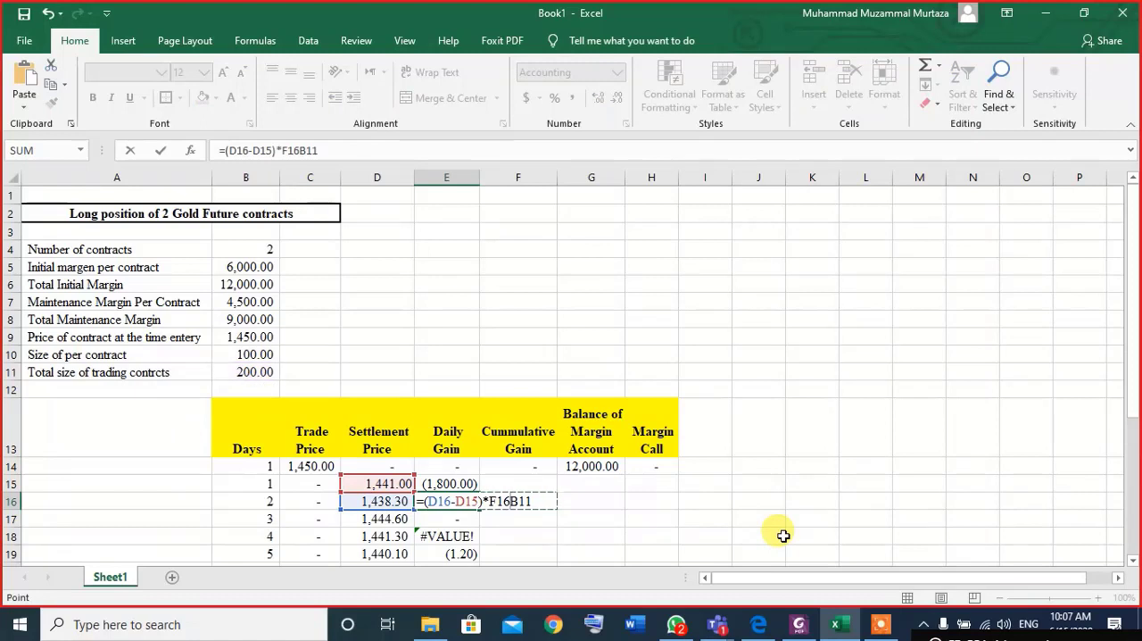
pyautogui.press('BackSpace')
pyautogui.press('BackSpace')
pyautogui.press('BackSpace')
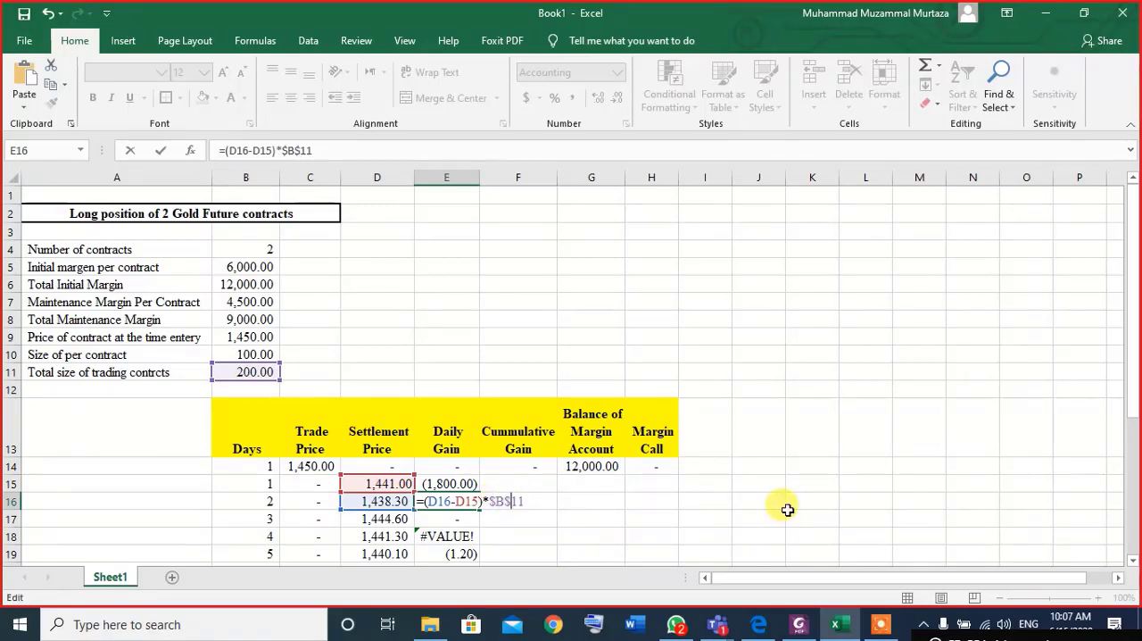
pyautogui.press('Return')
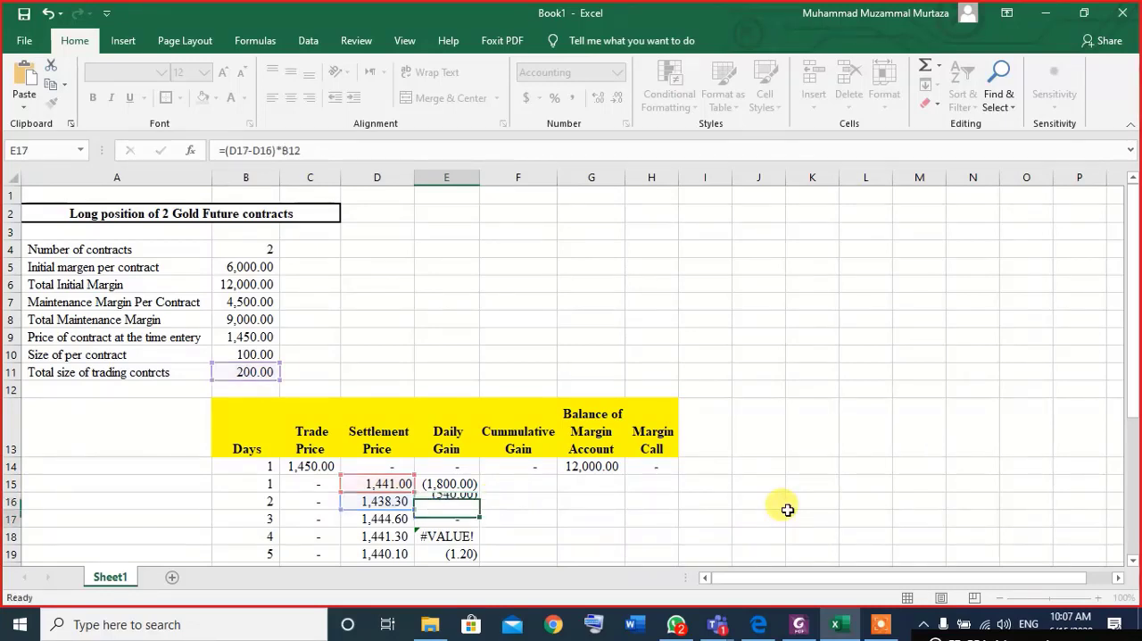
# Refill the daily gain formula from E16 down to E29 and check the references of the copied formula in E17
pyautogui.click(460, 501)
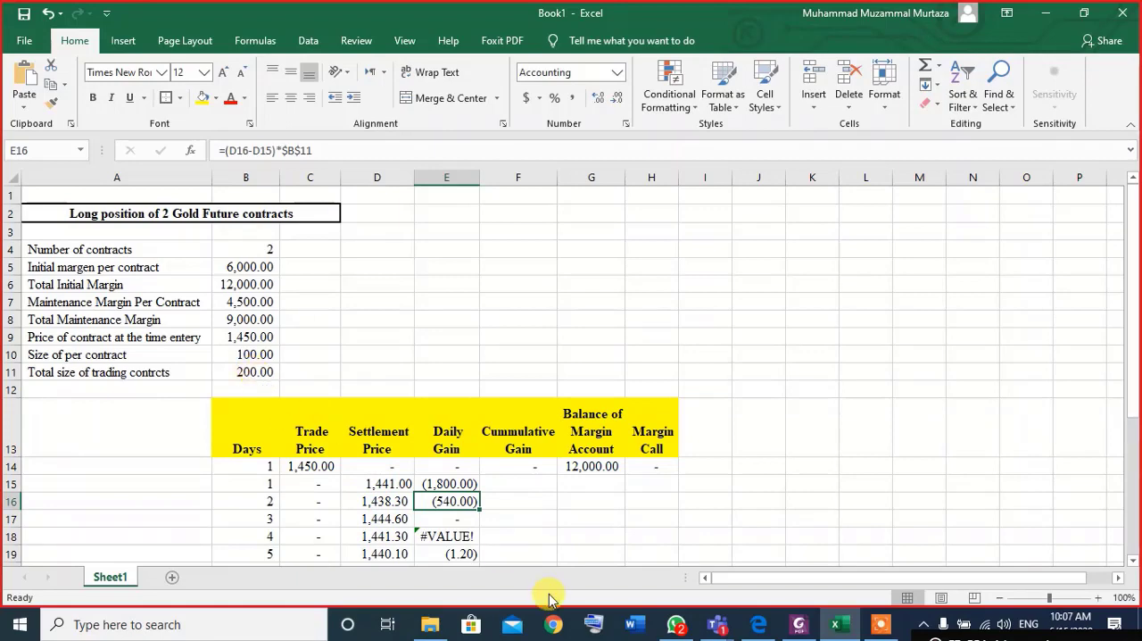
pyautogui.moveTo(479, 509)
pyautogui.mouseDown()
pyautogui.moveTo(482, 615)
pyautogui.moveTo(474, 517)
pyautogui.mouseUp()
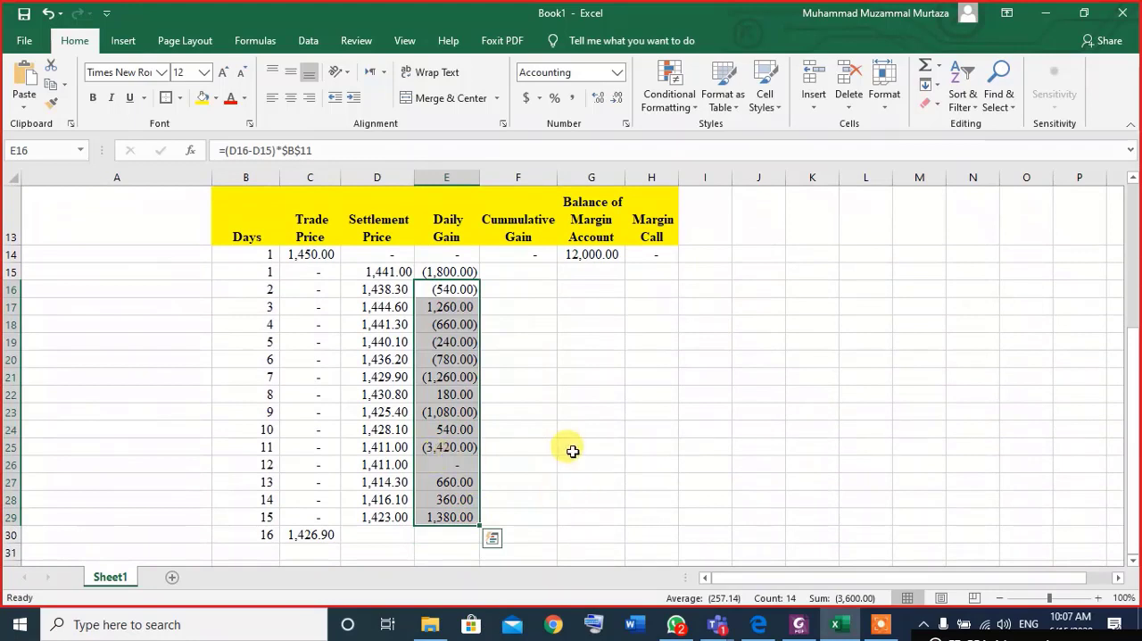
pyautogui.doubleClick(444, 306)
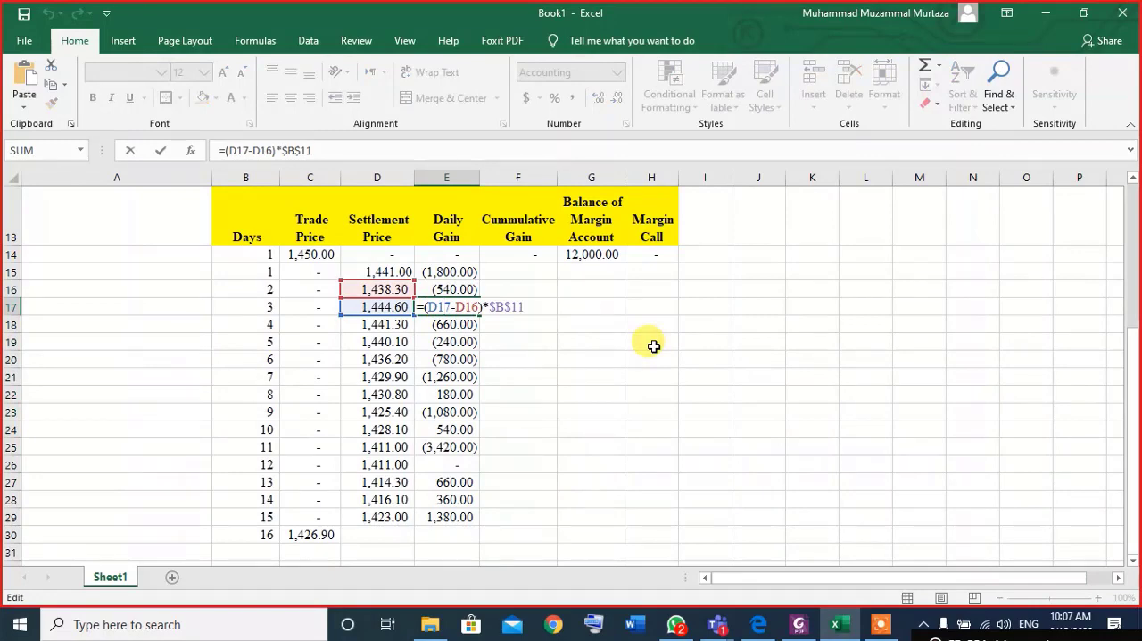
pyautogui.scroll(4, 653, 347)
pyautogui.scroll(-2, 316, 382)
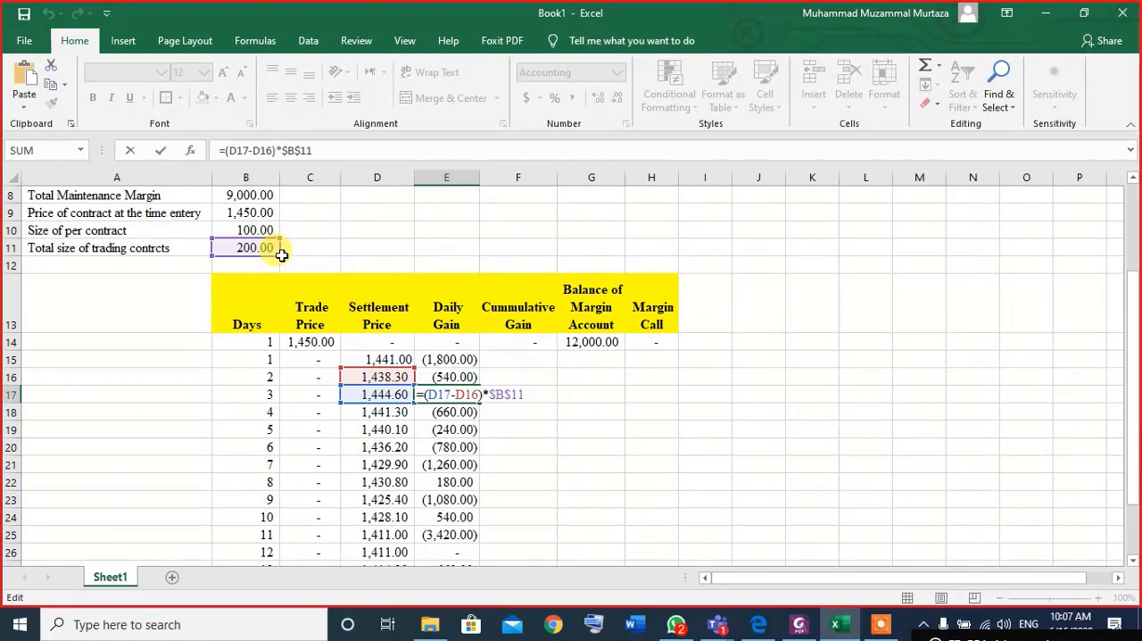
pyautogui.hotkey('ctrl', 'Return')
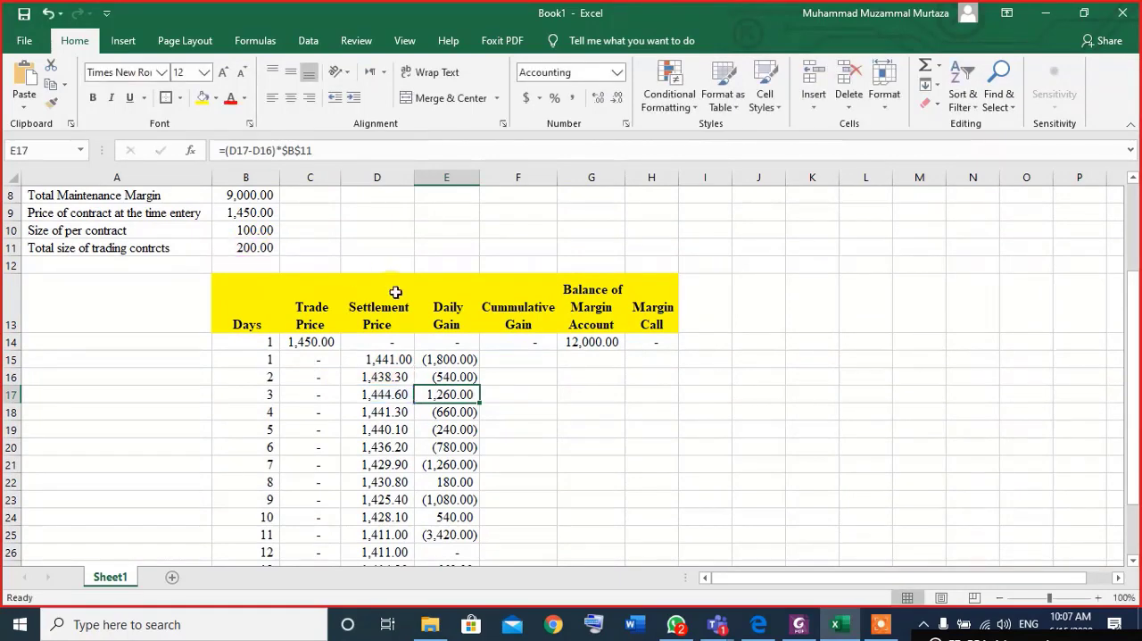
# Calculate the day 16 daily gain in E30 from the closing trade price with the formula =(C30-D29)*B11
pyautogui.scroll(-7, 565, 416)
pyautogui.scroll(2, 566, 419)
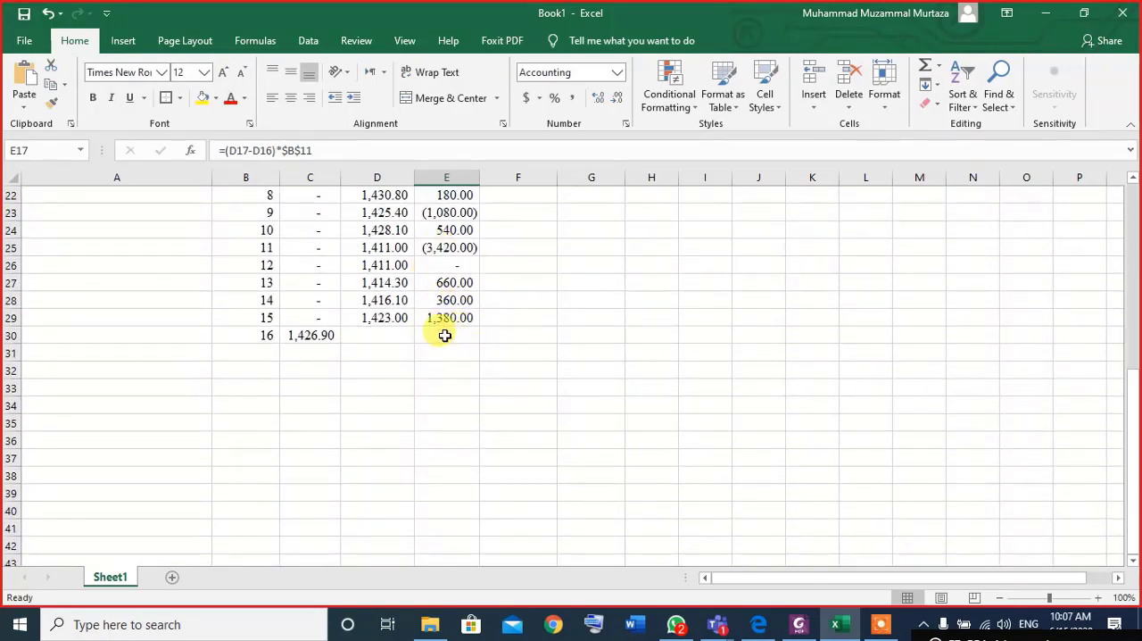
pyautogui.doubleClick(447, 335)
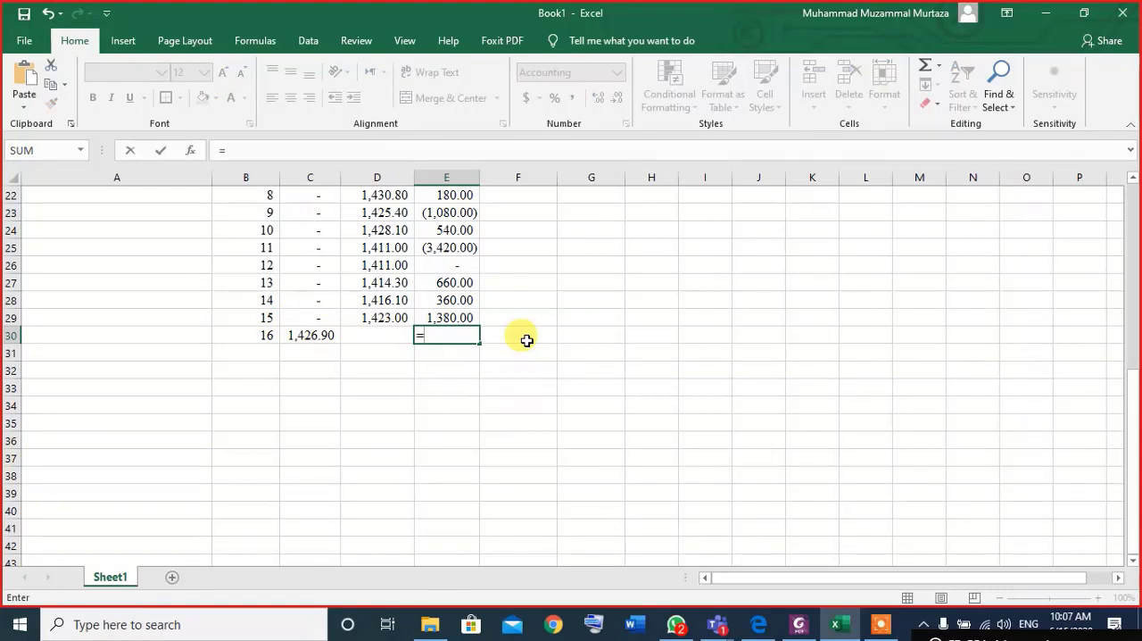
pyautogui.write('(')
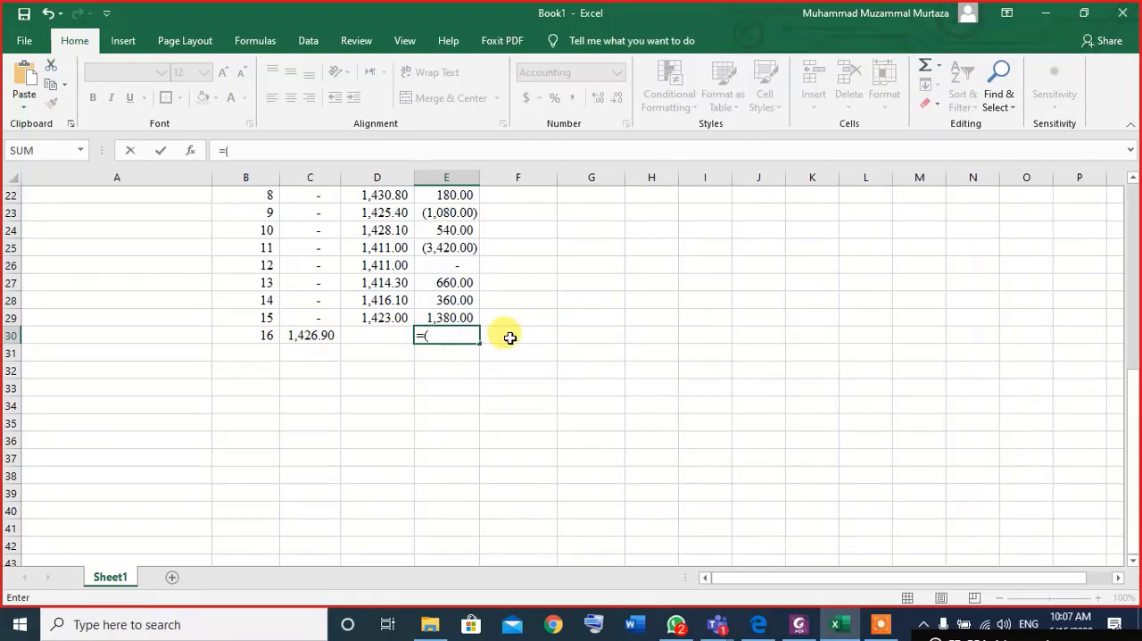
pyautogui.click(308, 335)
pyautogui.write('-')
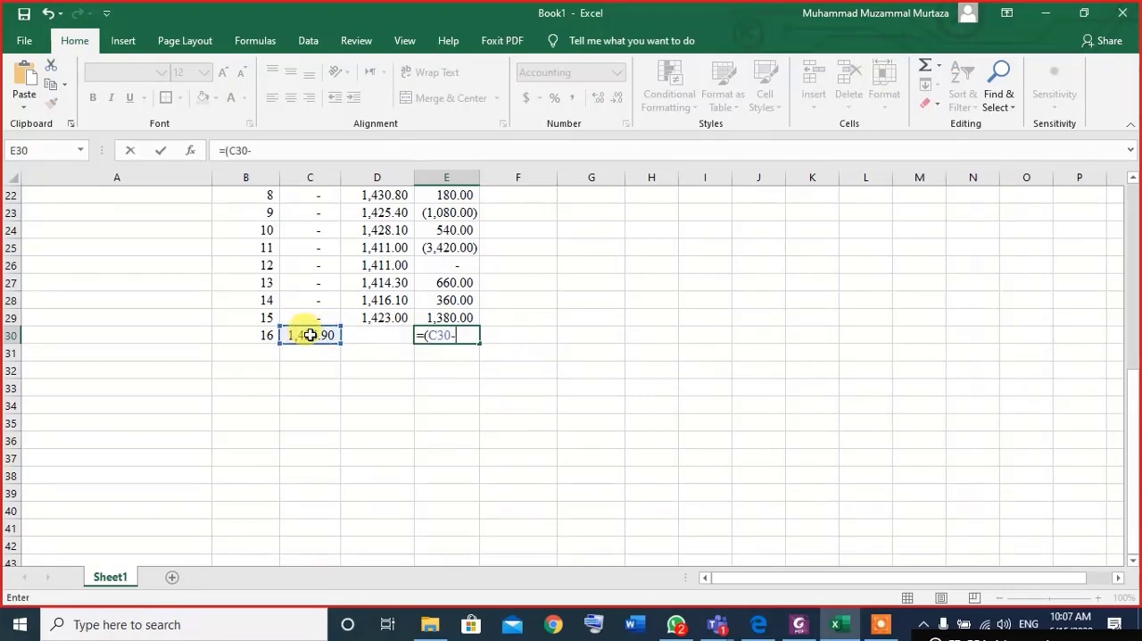
pyautogui.click(373, 319)
pyautogui.write(')')
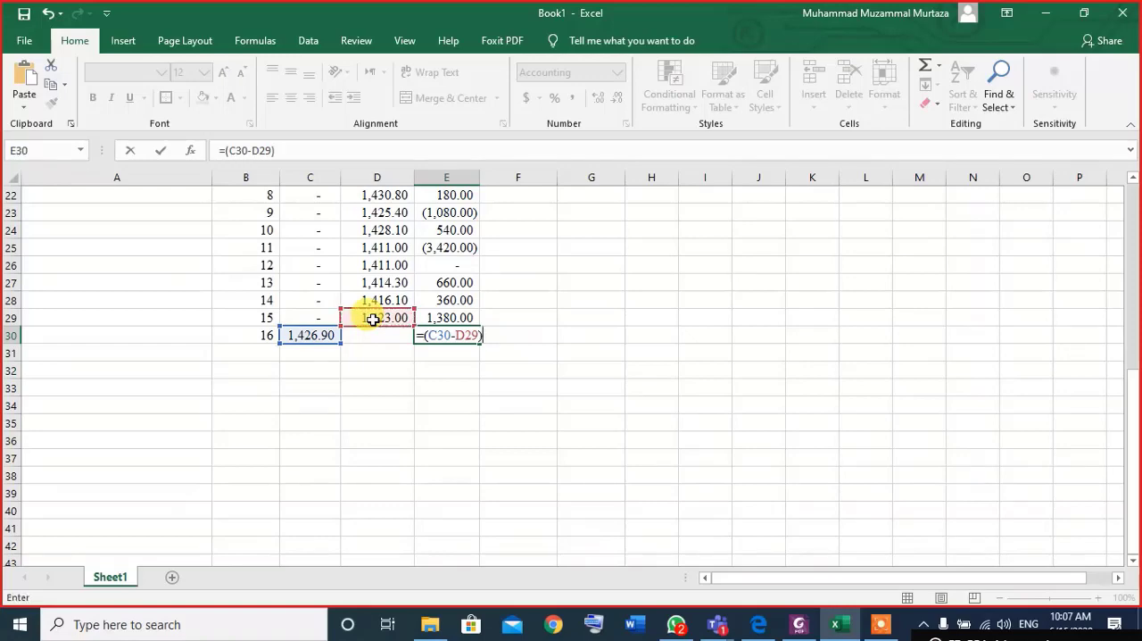
pyautogui.write('*')
pyautogui.scroll(5, 373, 318)
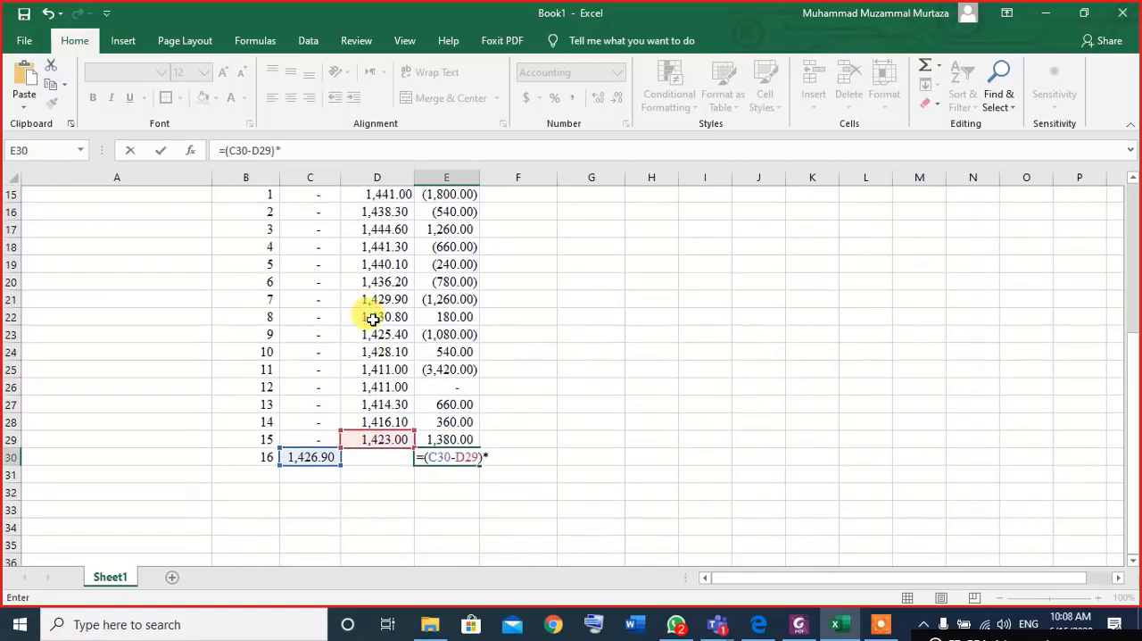
pyautogui.click(242, 254)
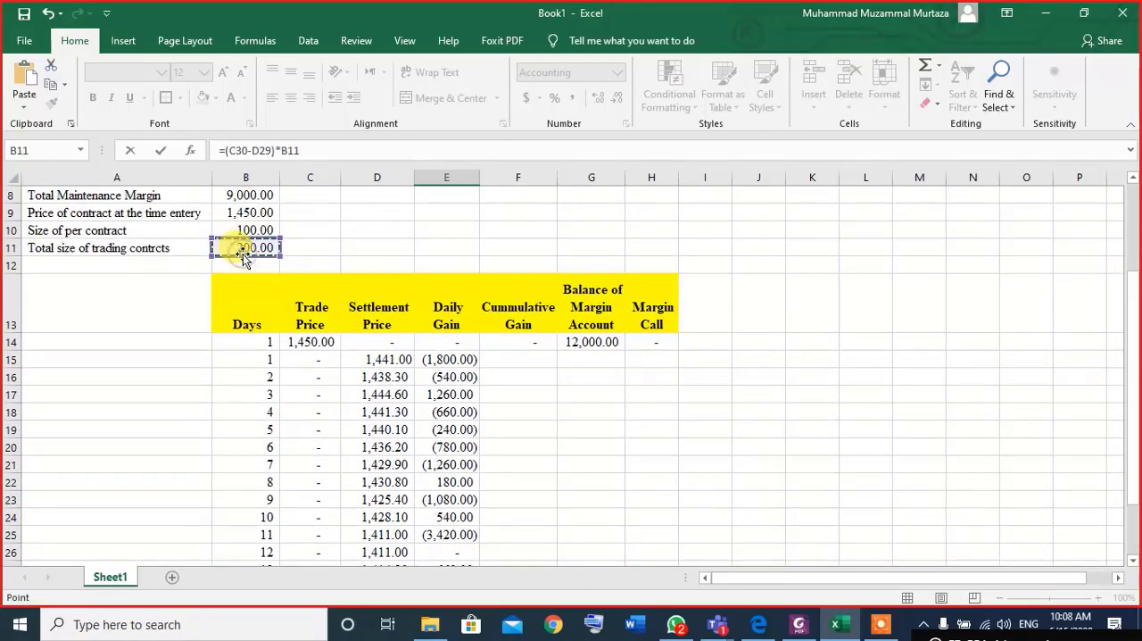
pyautogui.press('Return')
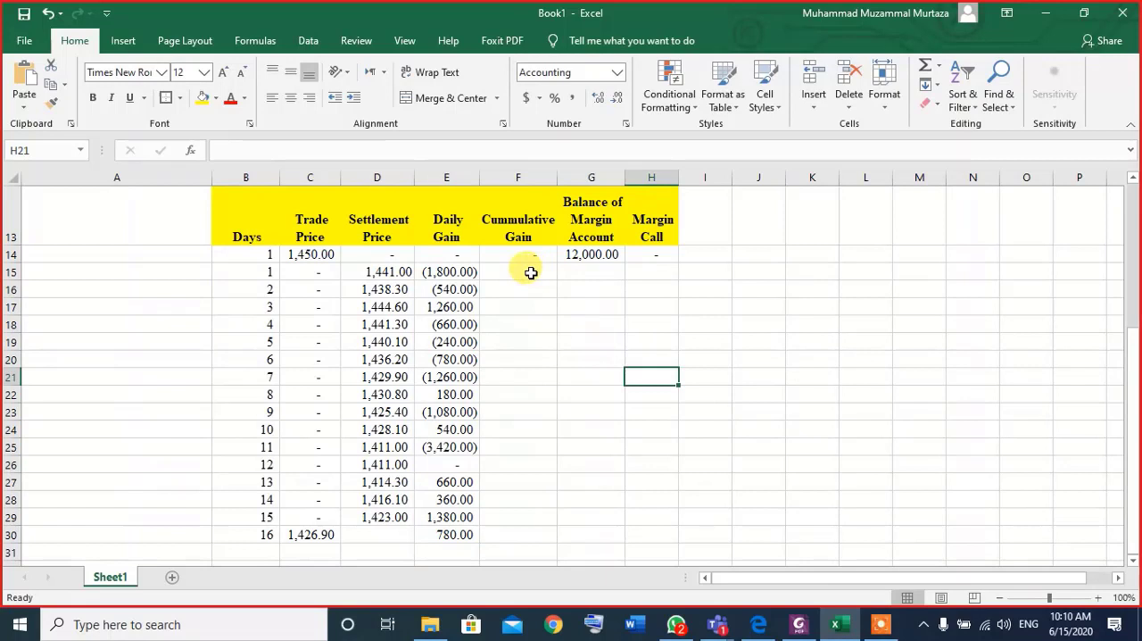
# Calculate the first day 1 cumulative gain in F15 with the formula =F14+E15
pyautogui.click(531, 273)
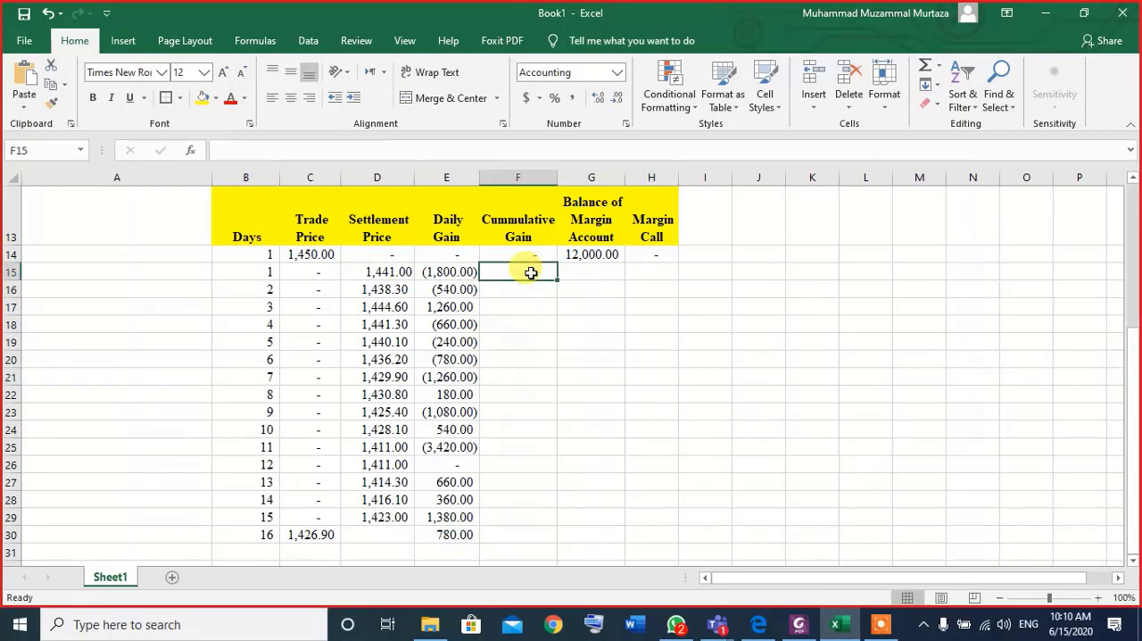
pyautogui.write('=')
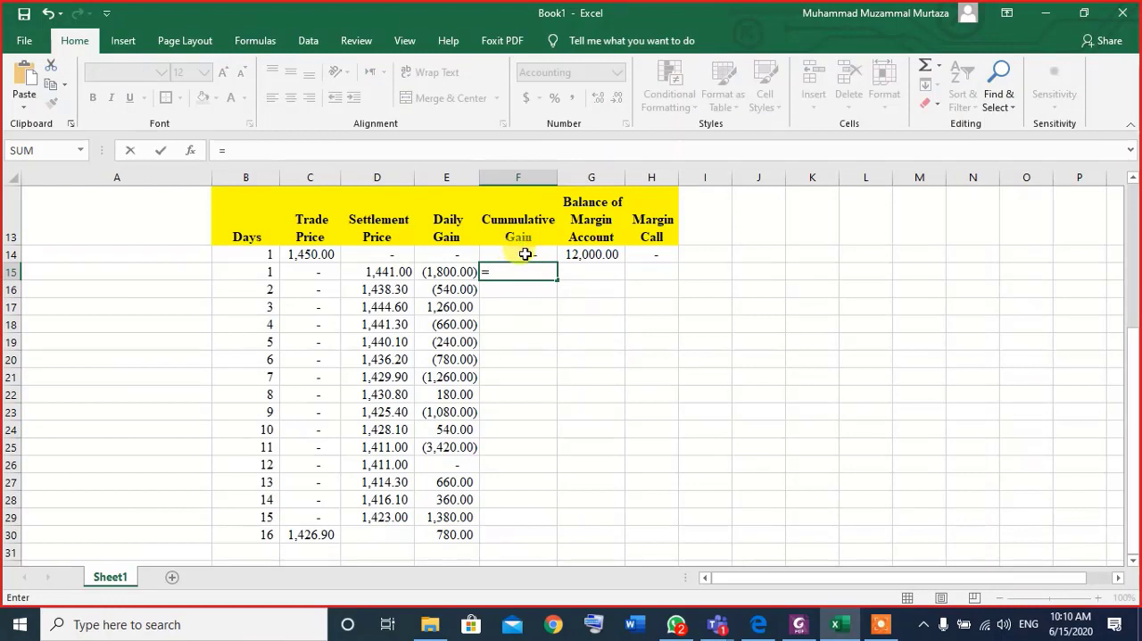
pyautogui.click(525, 254)
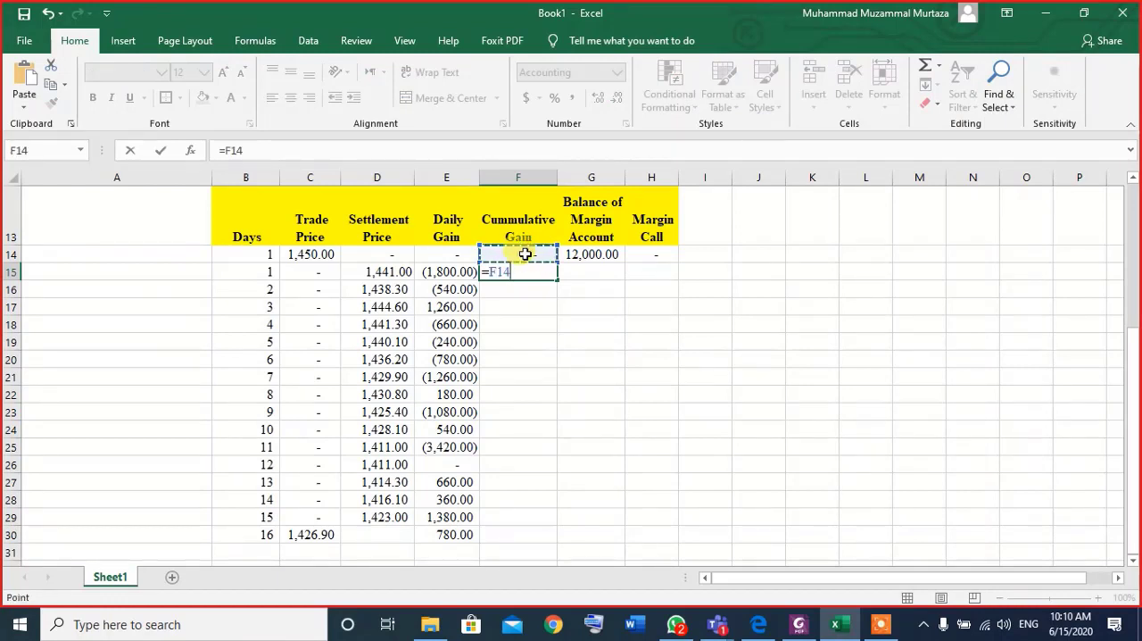
pyautogui.write('+')
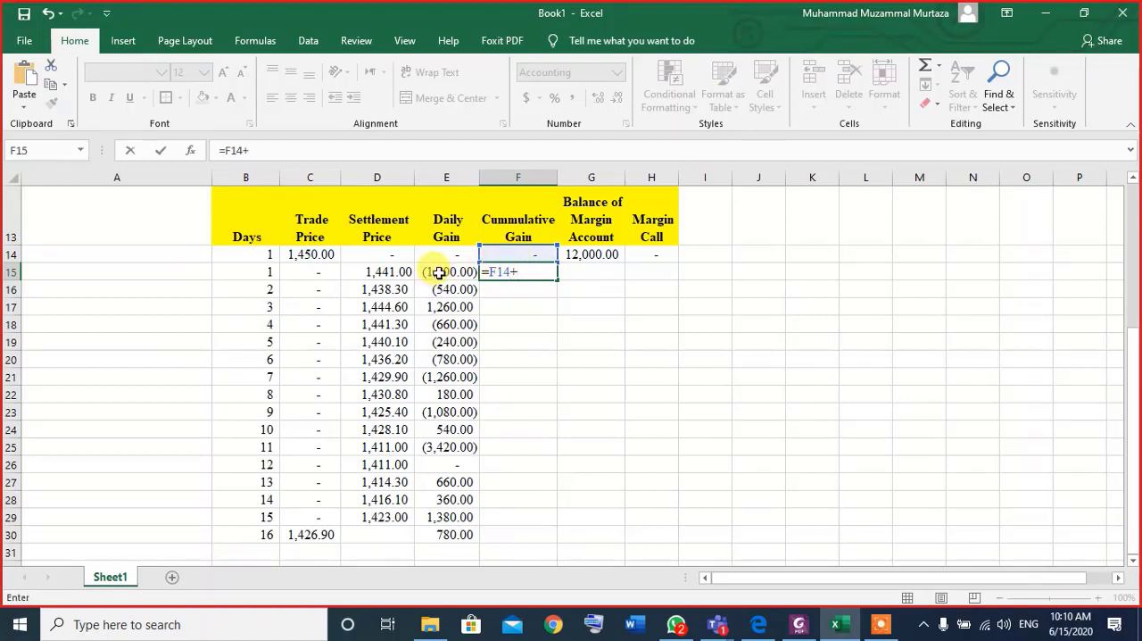
pyautogui.click(446, 272)
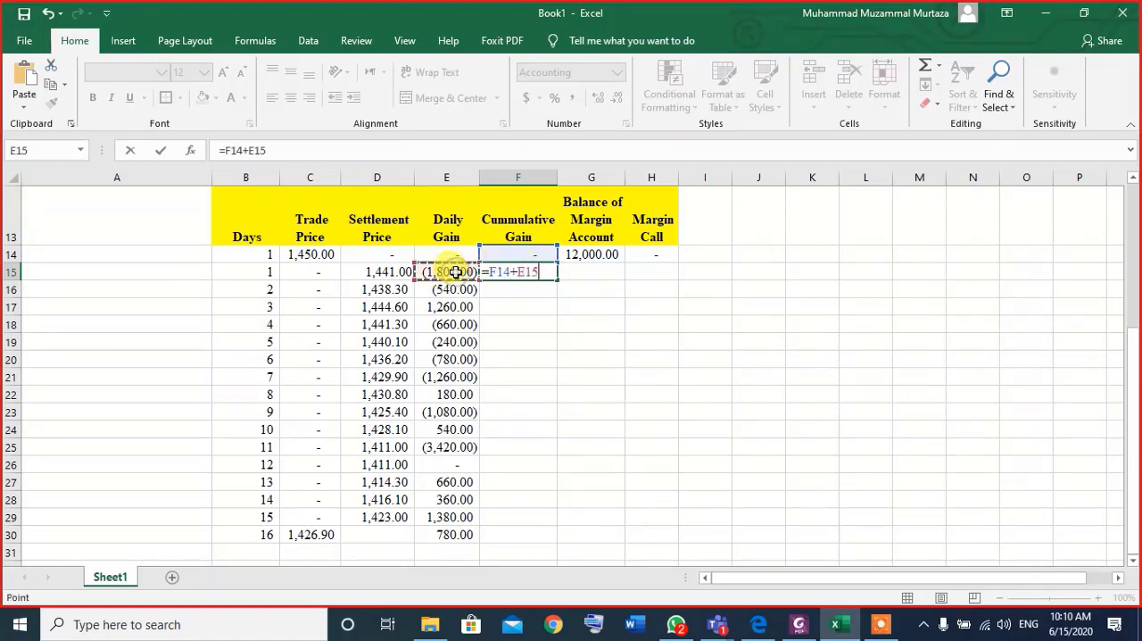
pyautogui.press('Return')
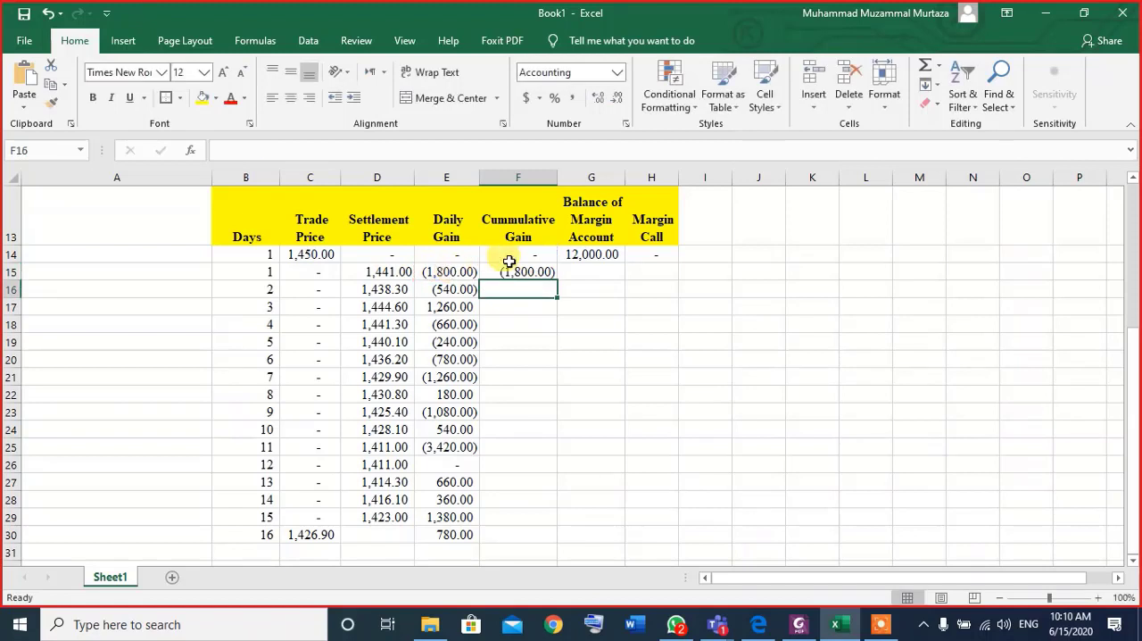
# Fill the cumulative gain formula from F15 down to F30 and check the day 16 formula
pyautogui.click(536, 273)
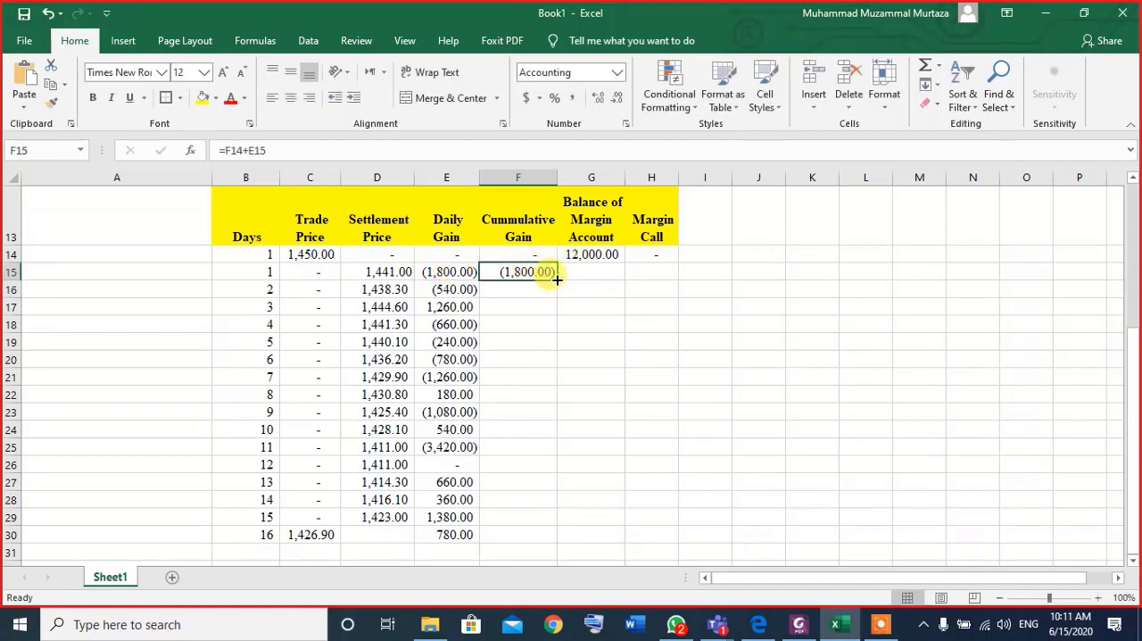
pyautogui.moveTo(558, 283); pyautogui.dragTo(567, 535)
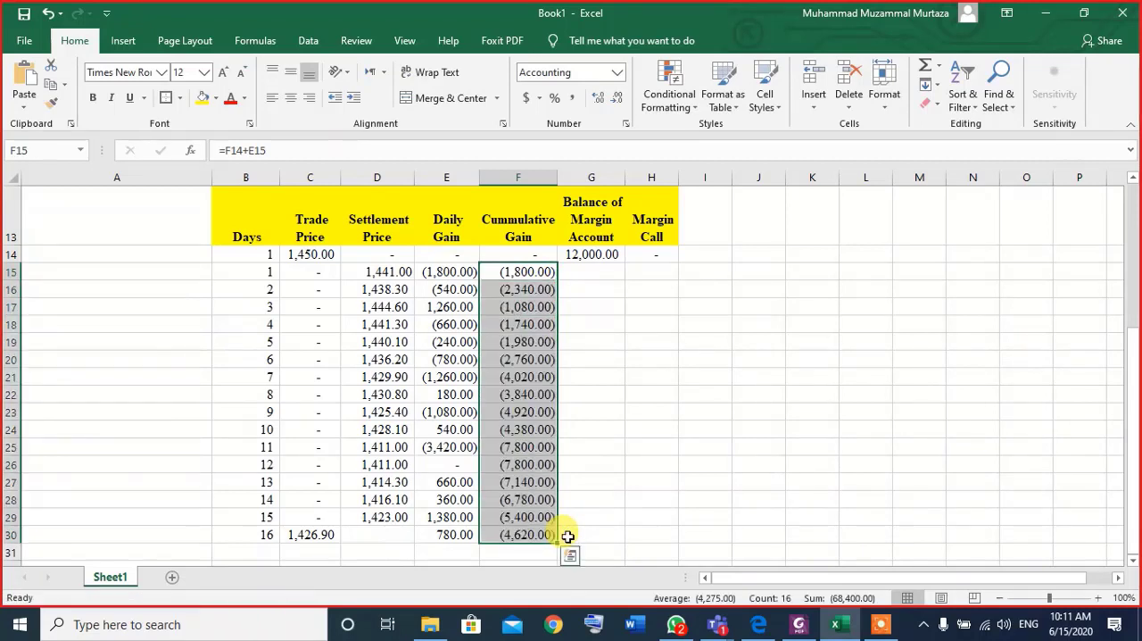
pyautogui.click(647, 465)
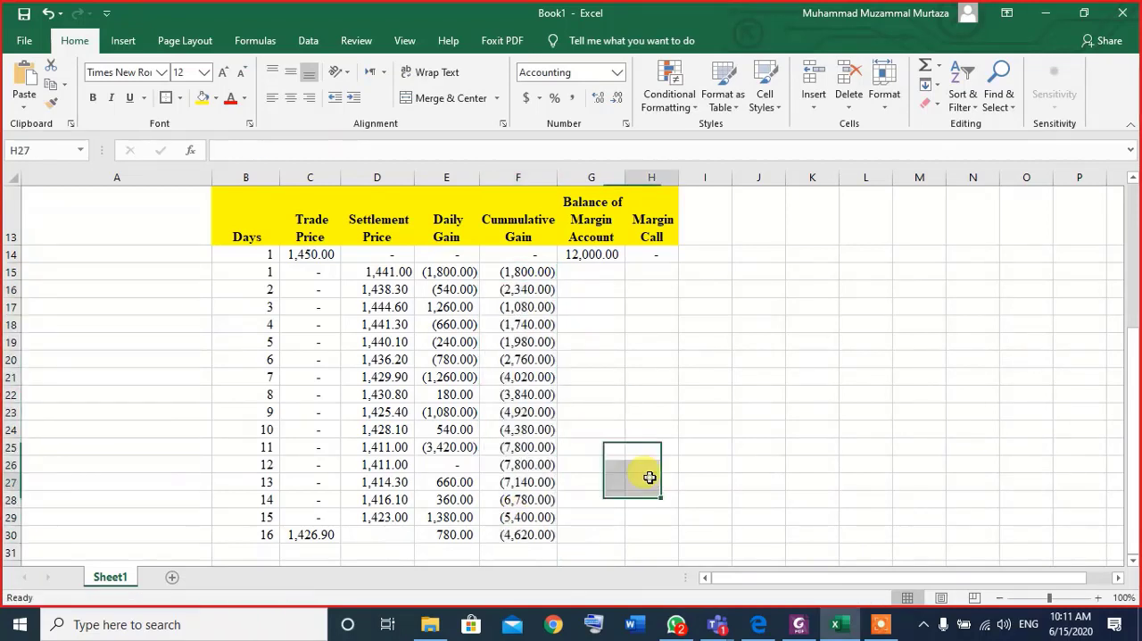
pyautogui.click(516, 535)
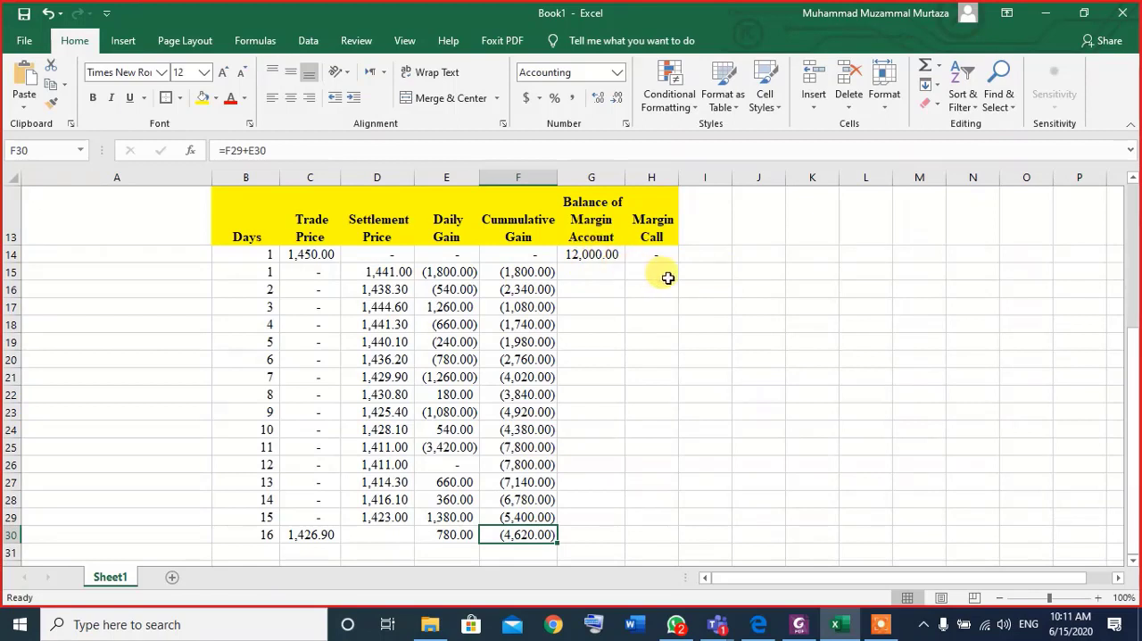
# Start the day 1 margin account balance formula in G15 with the sum =(G14+H14)
pyautogui.click(591, 274)
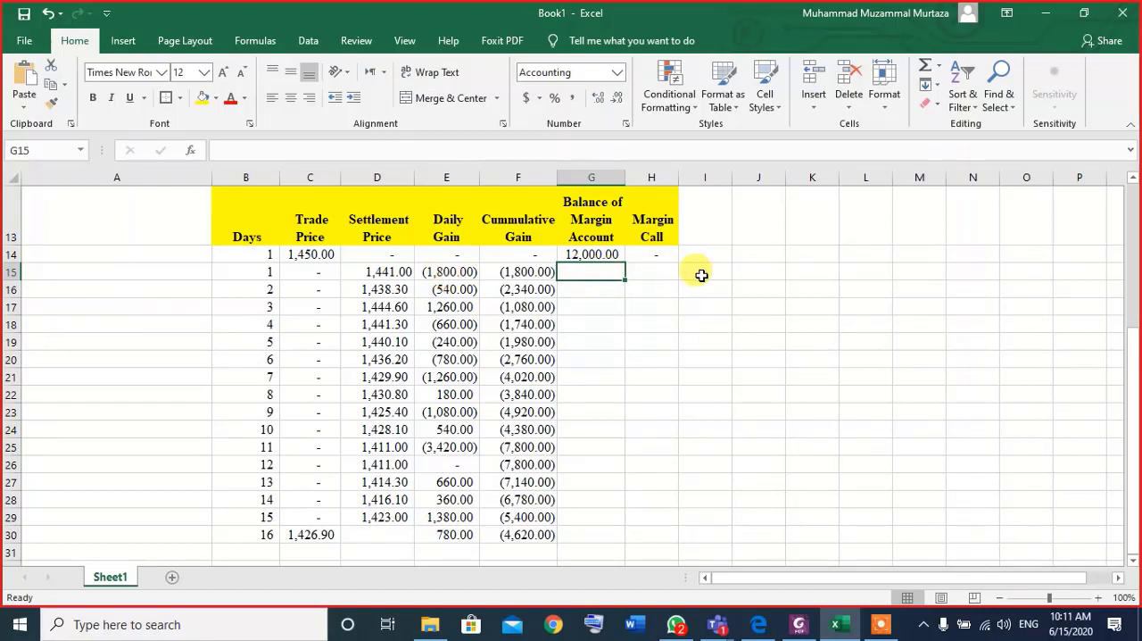
pyautogui.write('=')
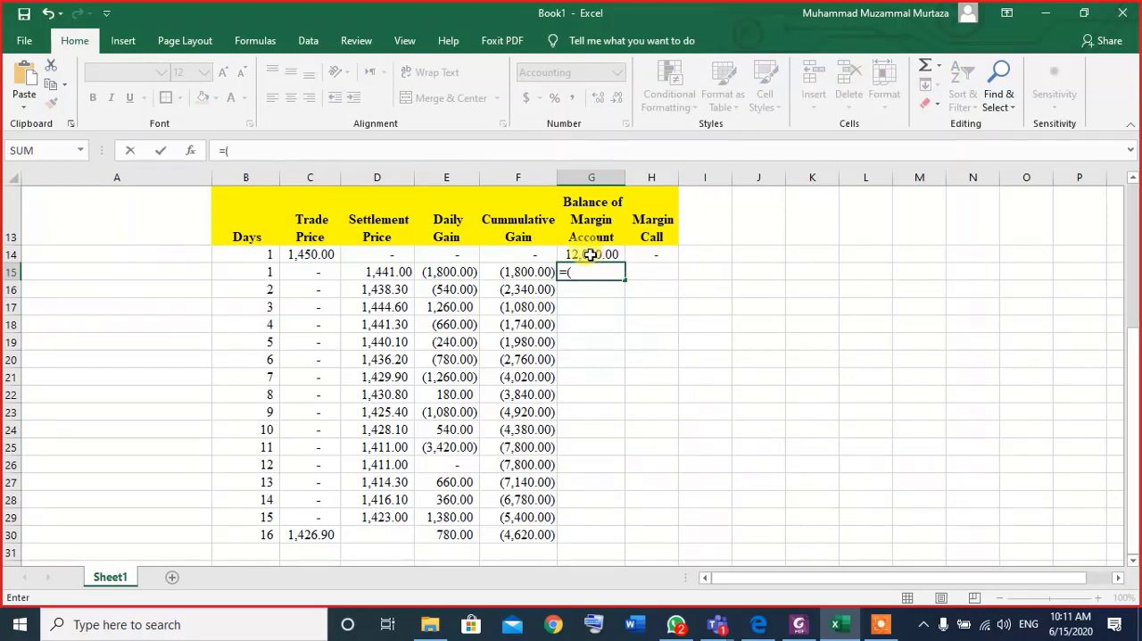
pyautogui.write('(')
pyautogui.click(591, 255)
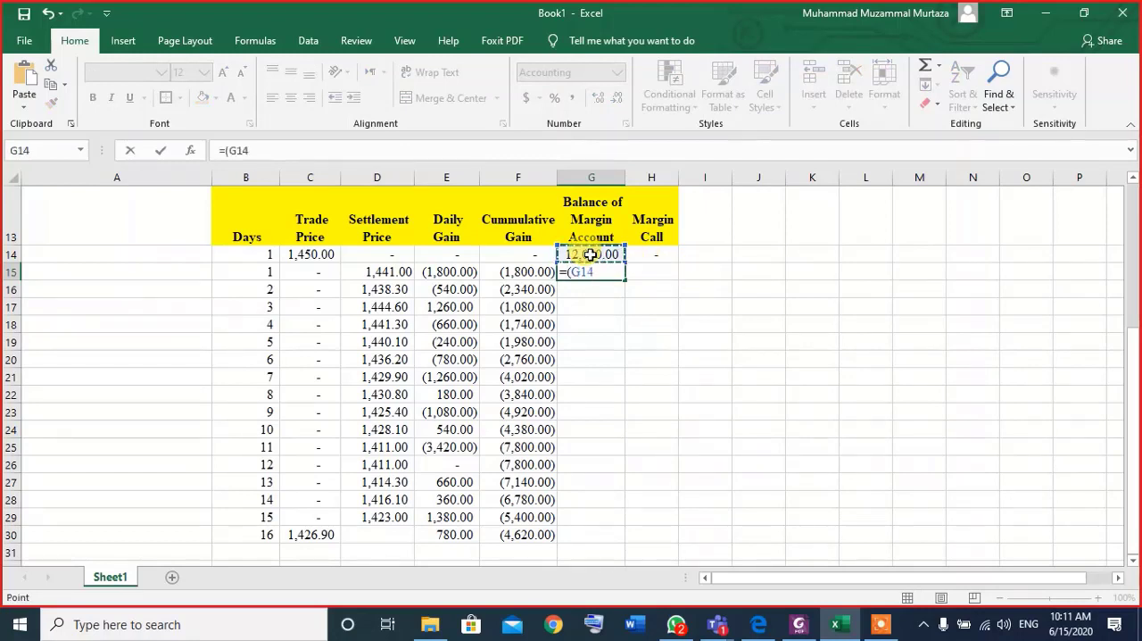
pyautogui.write('+')
pyautogui.click(654, 256)
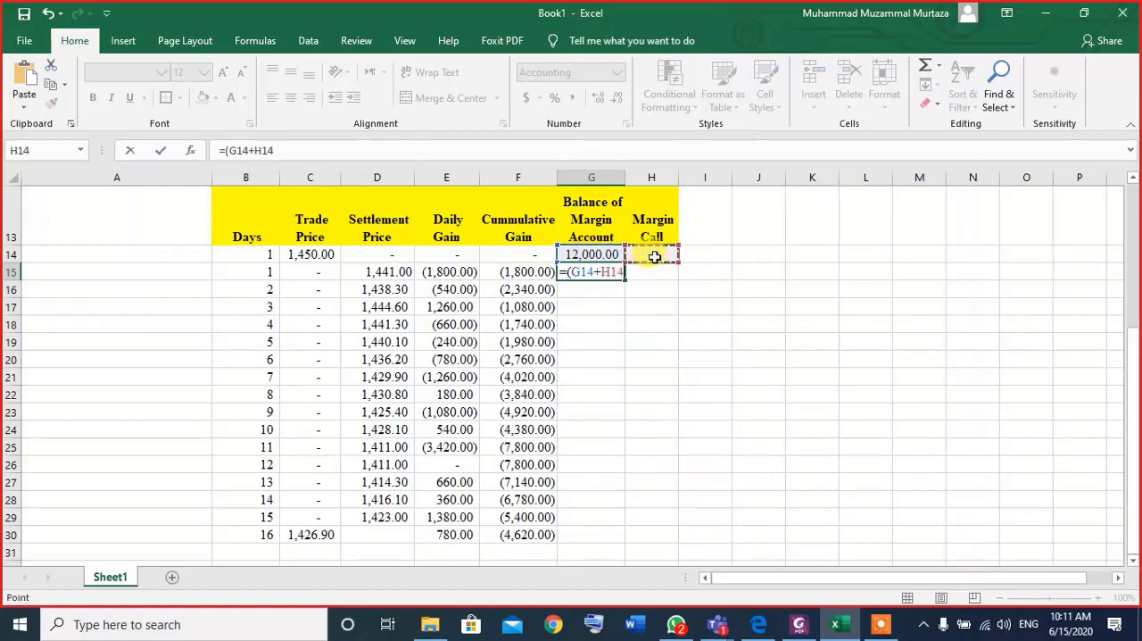
pyautogui.write(')-')
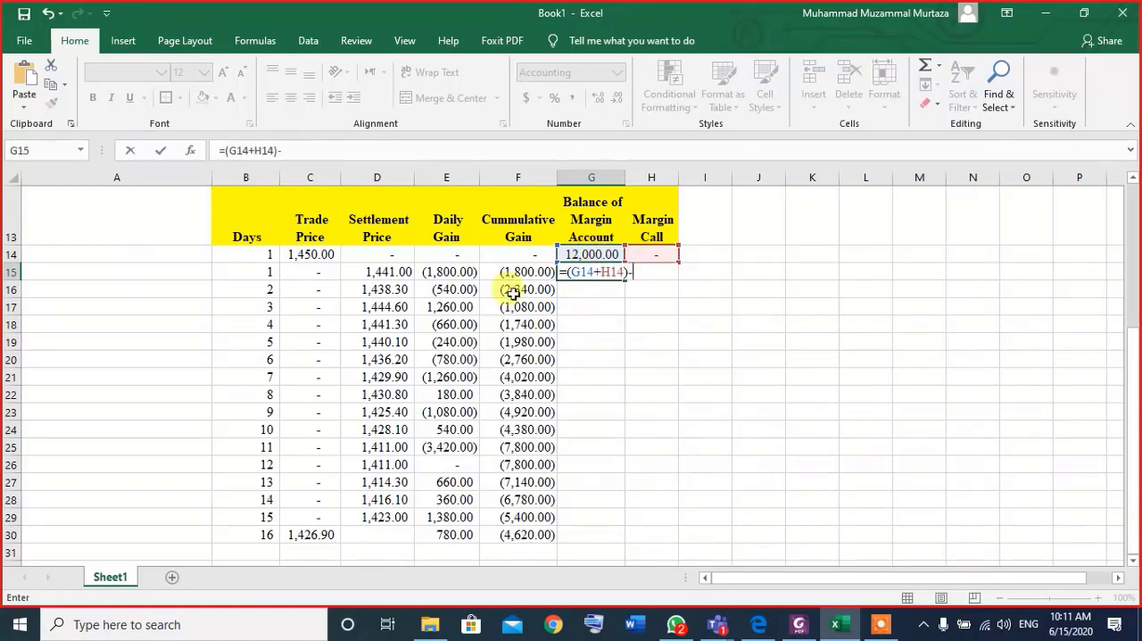
pyautogui.click(450, 271)
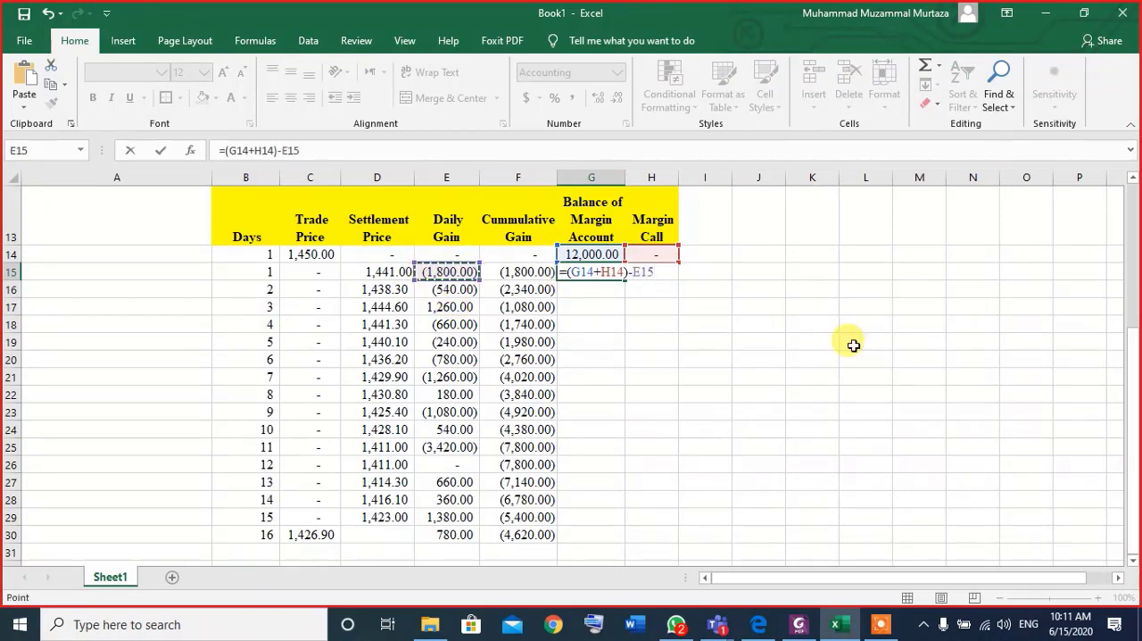
pyautogui.press('BackSpace')
pyautogui.press('BackSpace')
pyautogui.press('BackSpace')
pyautogui.press('BackSpace')
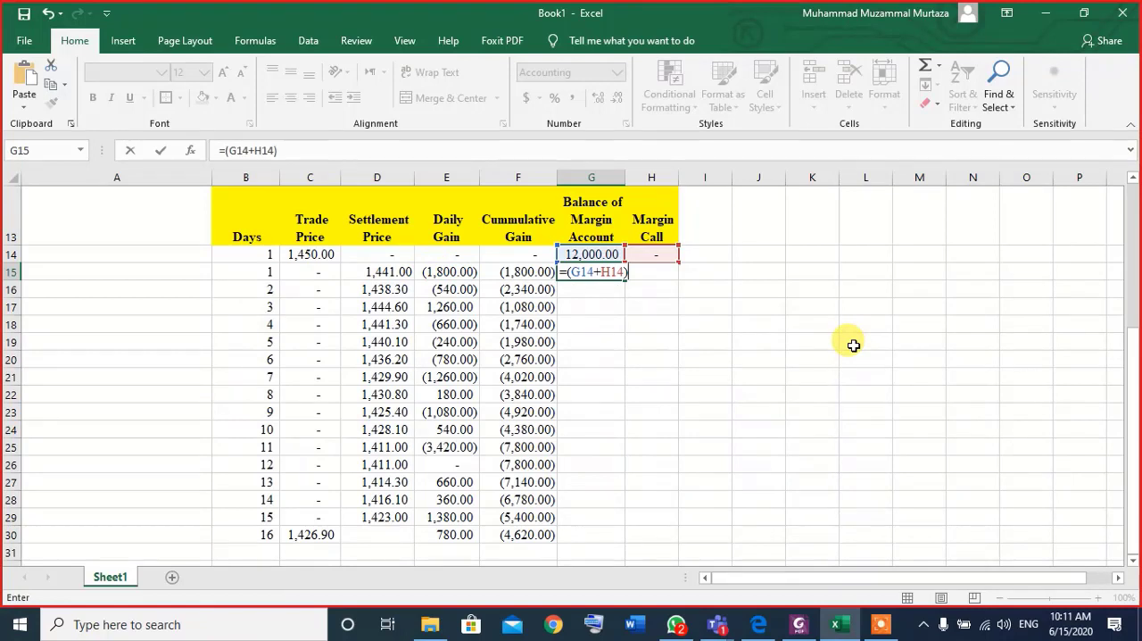
# Complete the G15 balance formula as =(G14+H14)+E15 and fill it down to G30
pyautogui.write('+')
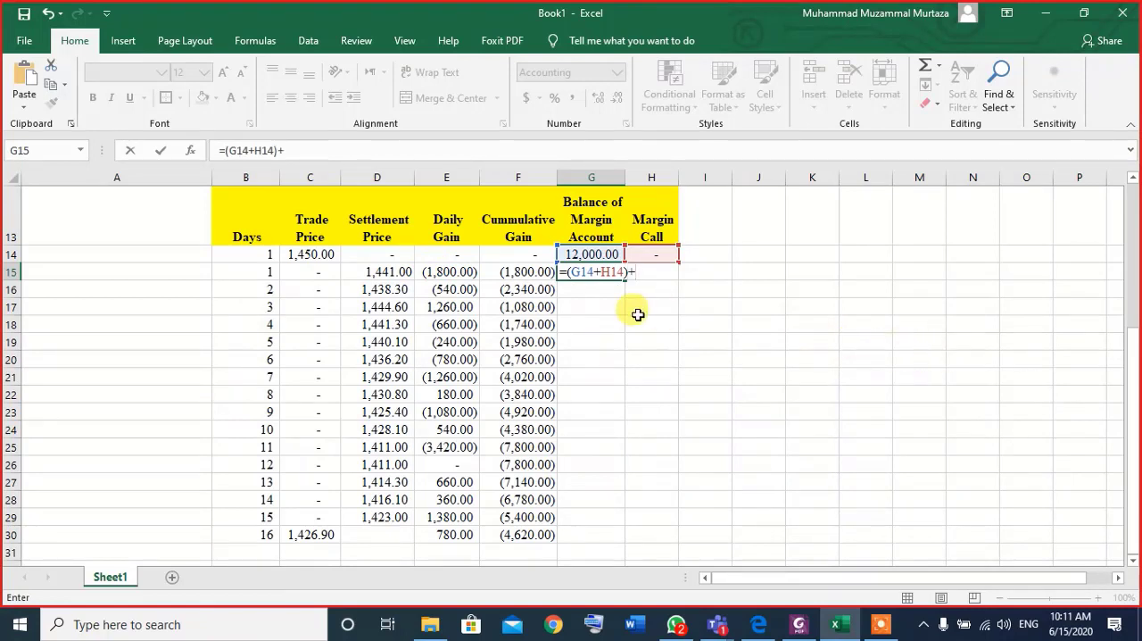
pyautogui.click(455, 270)
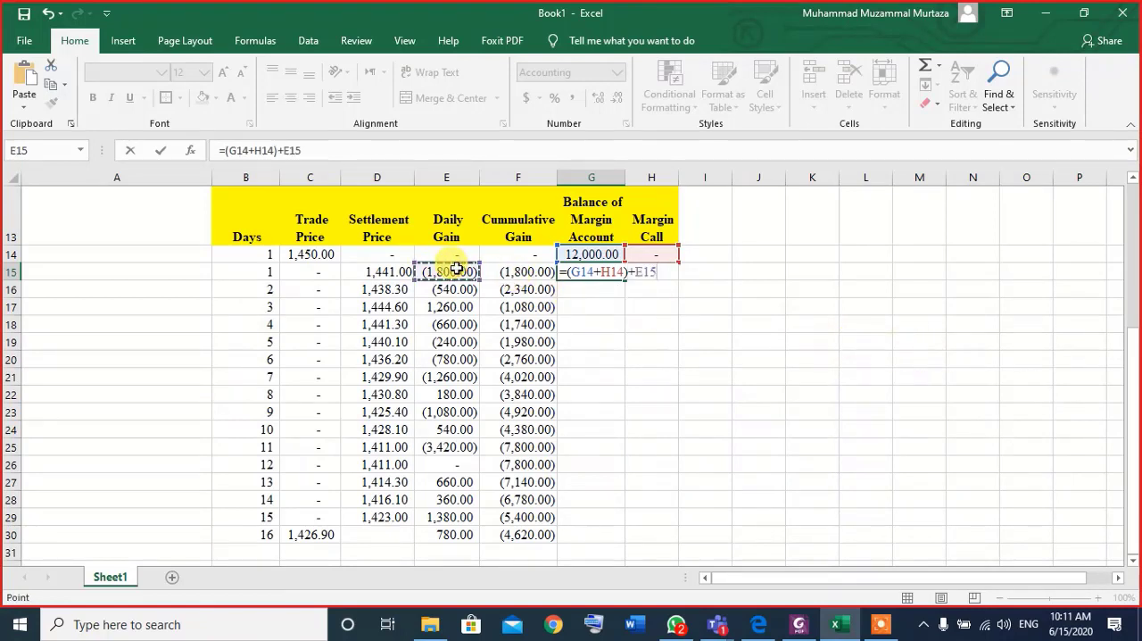
pyautogui.press('Return')
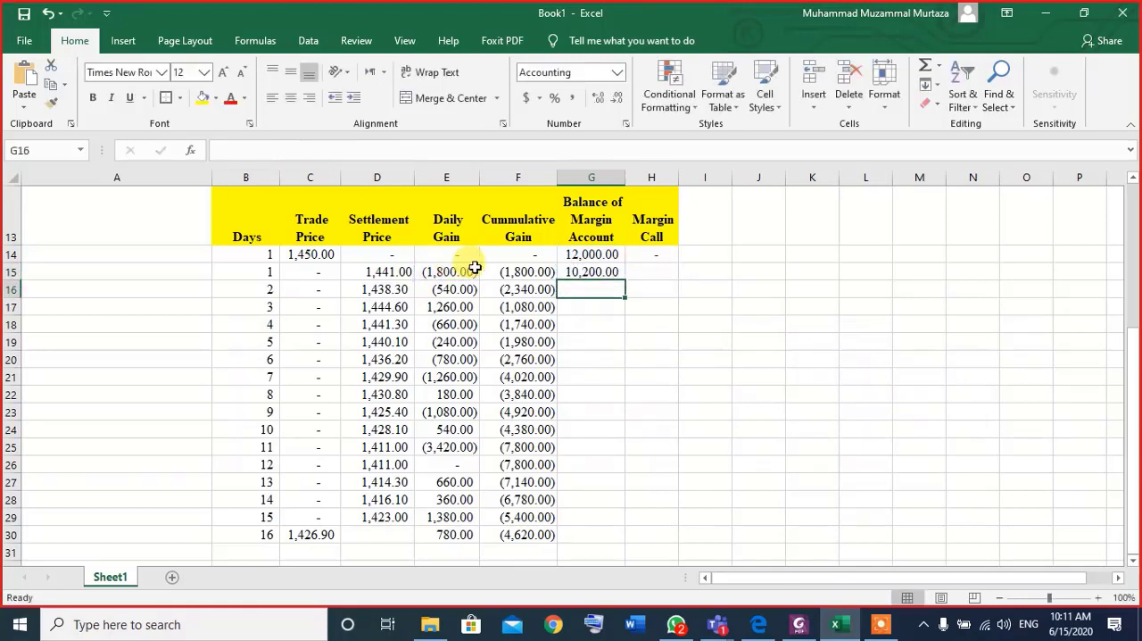
pyautogui.click(600, 271)
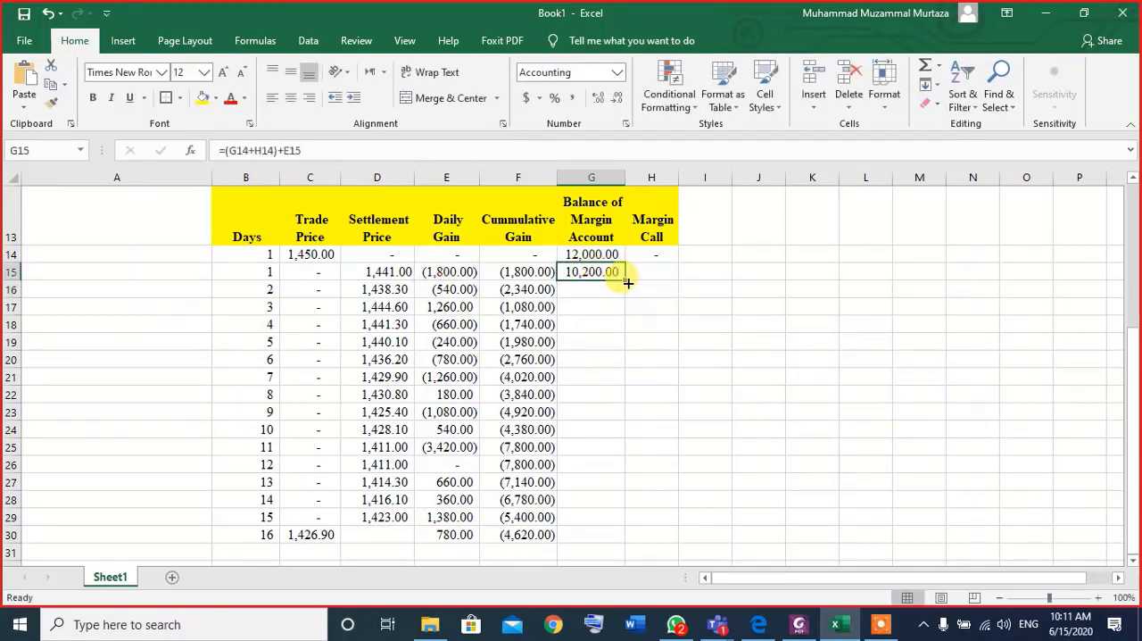
pyautogui.doubleClick(626, 281)
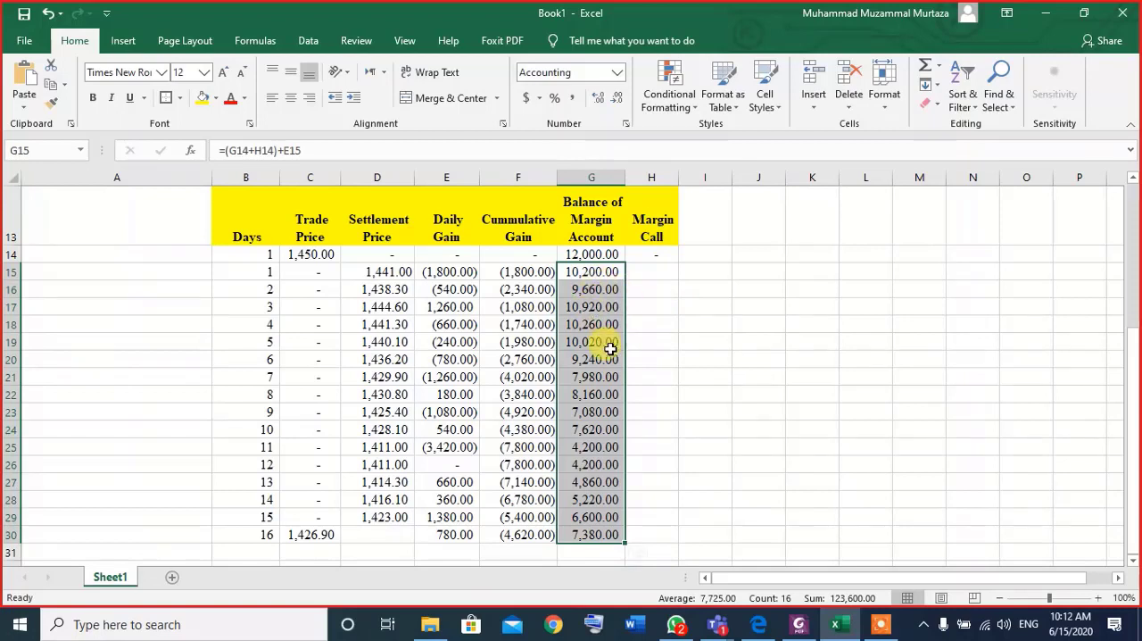
# Start an IF formula for the day 1 margin call in H15 with the test G15<$B$8, locking the total maintenance margin reference
pyautogui.click(647, 273)
pyautogui.write('=')
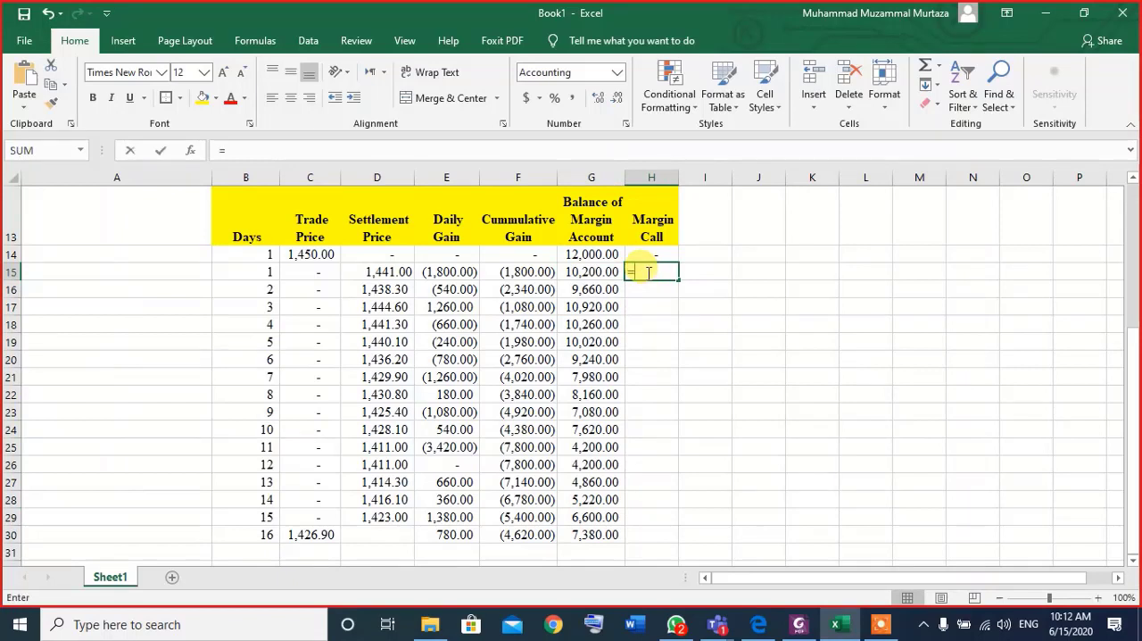
pyautogui.write('if')
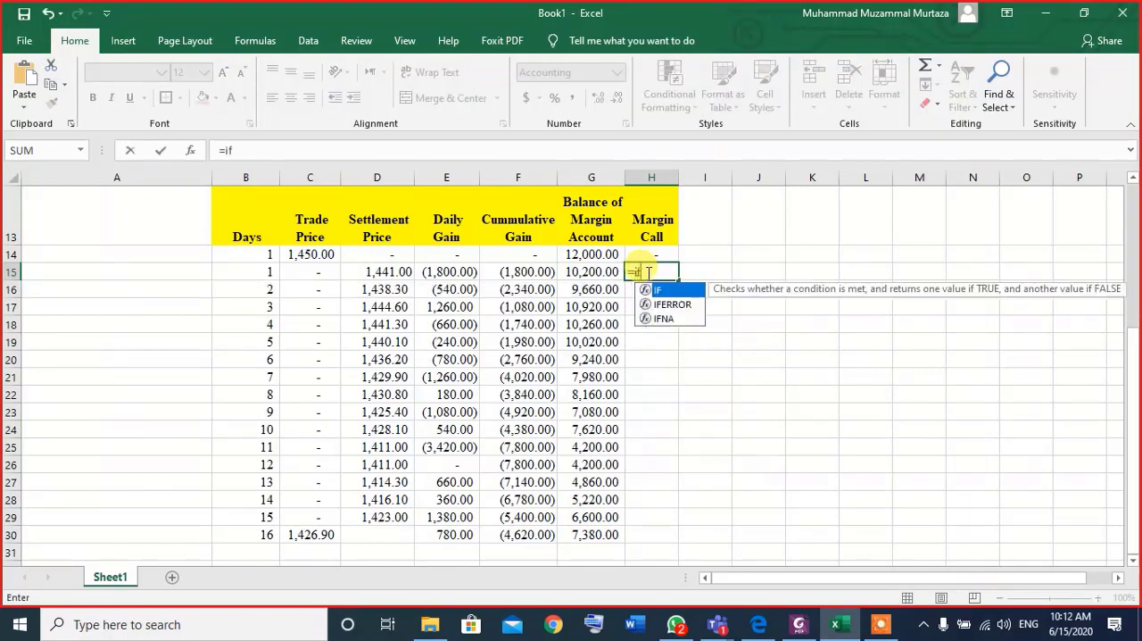
pyautogui.doubleClick(650, 291)
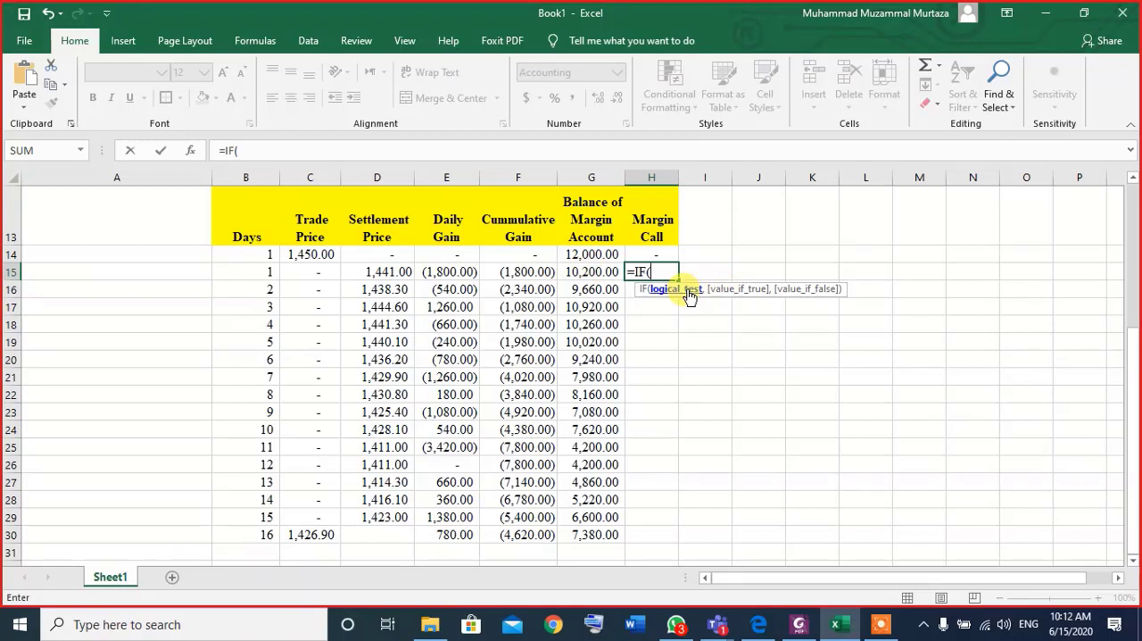
pyautogui.click(592, 271)
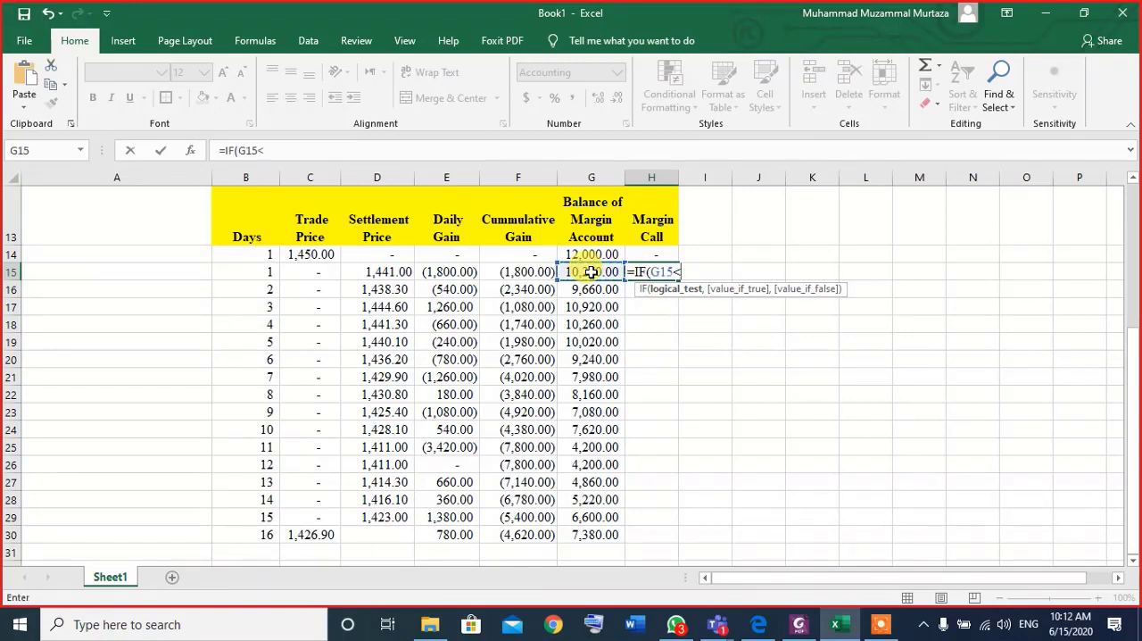
pyautogui.scroll(4, 592, 272)
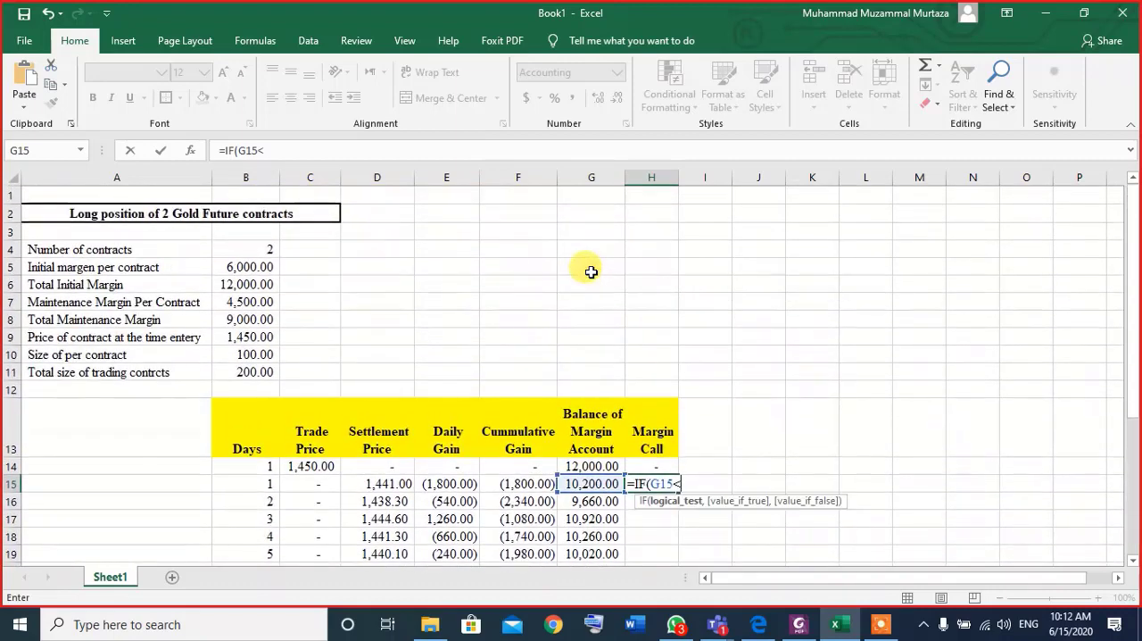
pyautogui.click(245, 319)
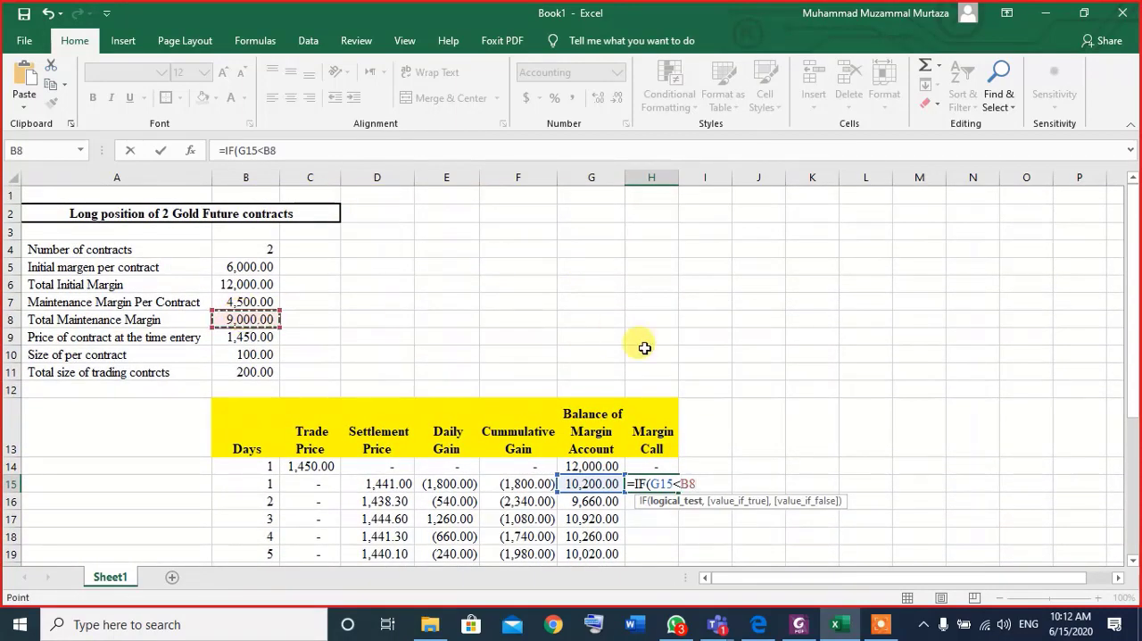
pyautogui.press('F4')
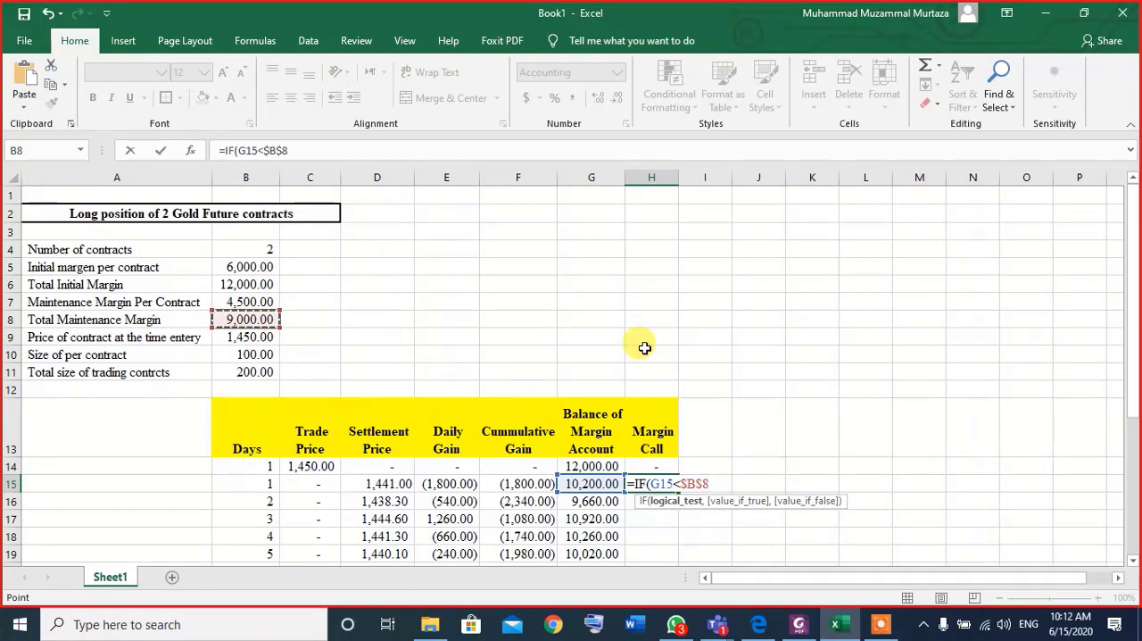
pyautogui.write(',')
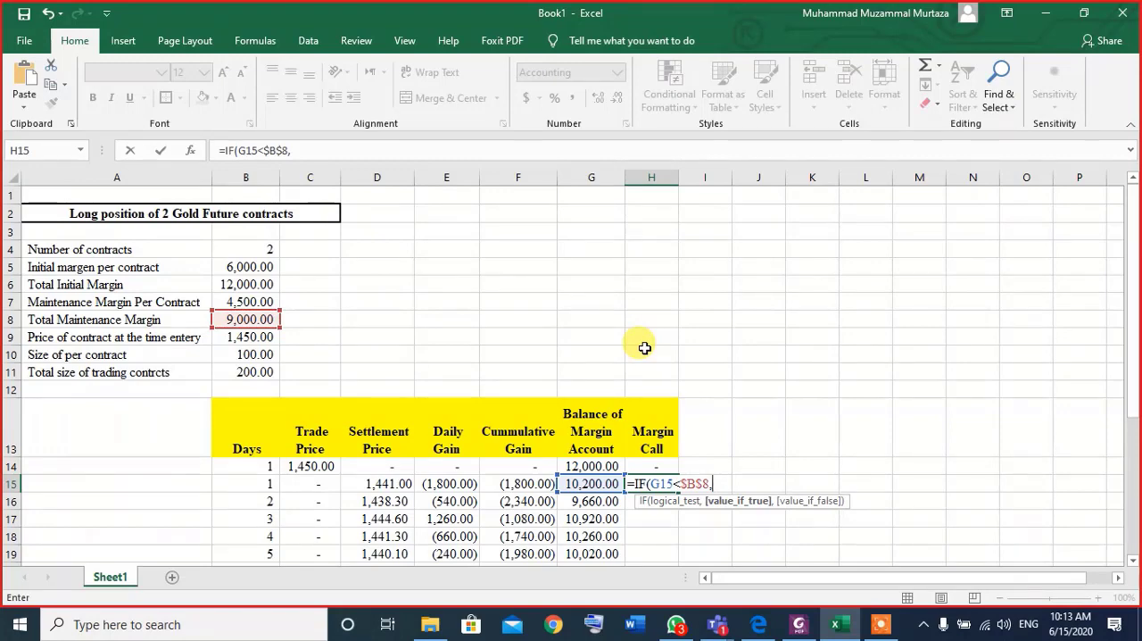
pyautogui.scroll(-2, 644, 348)
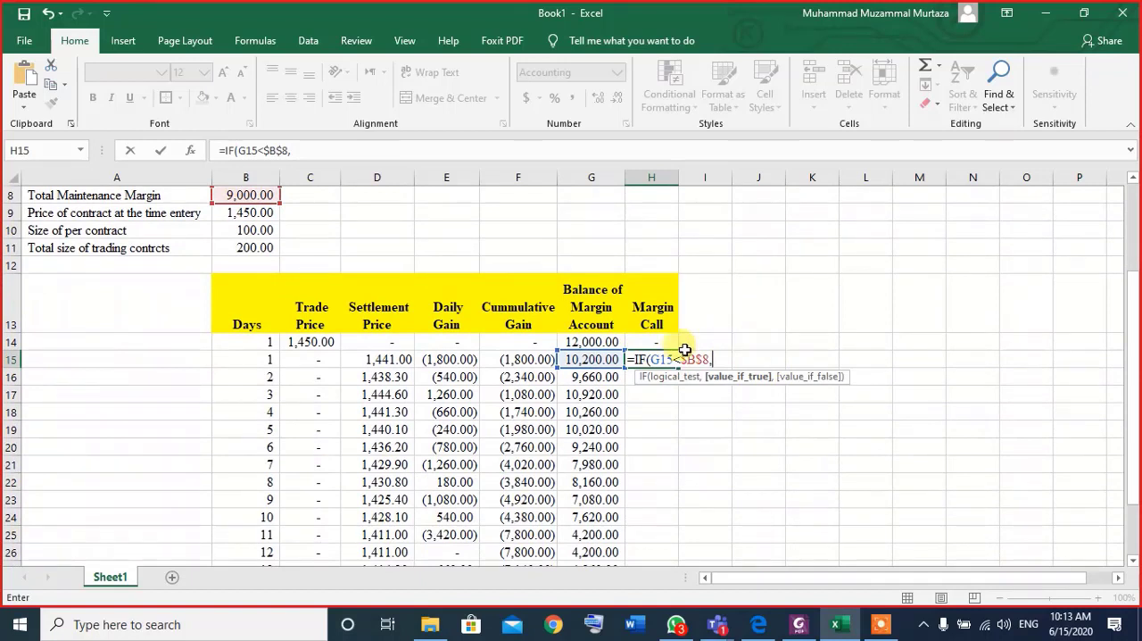
pyautogui.click(601, 340)
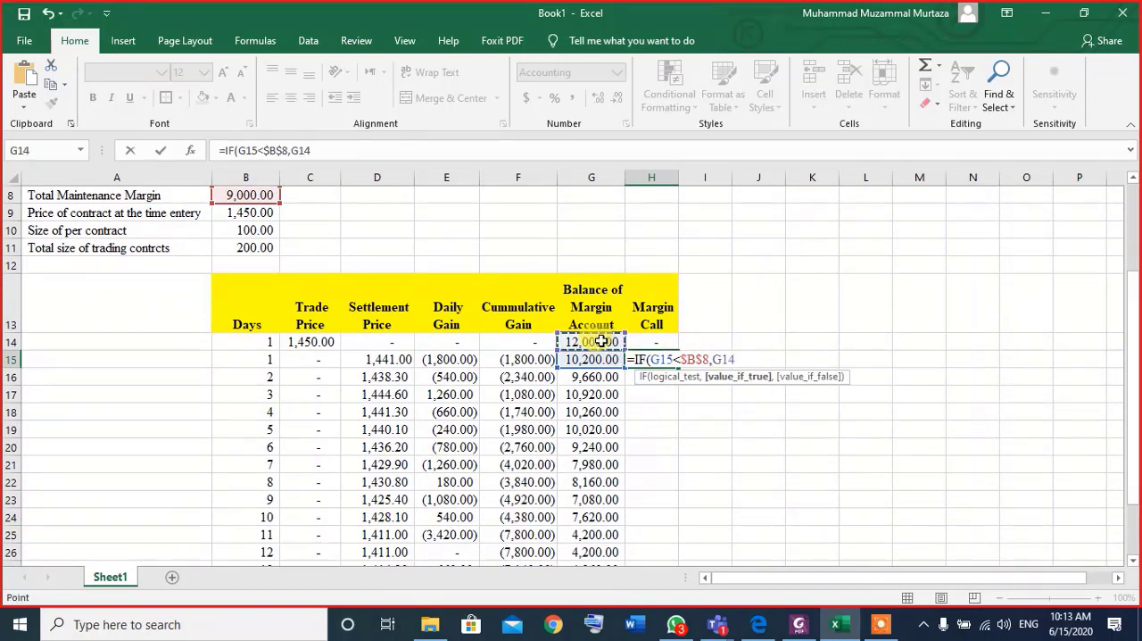
pyautogui.write('-')
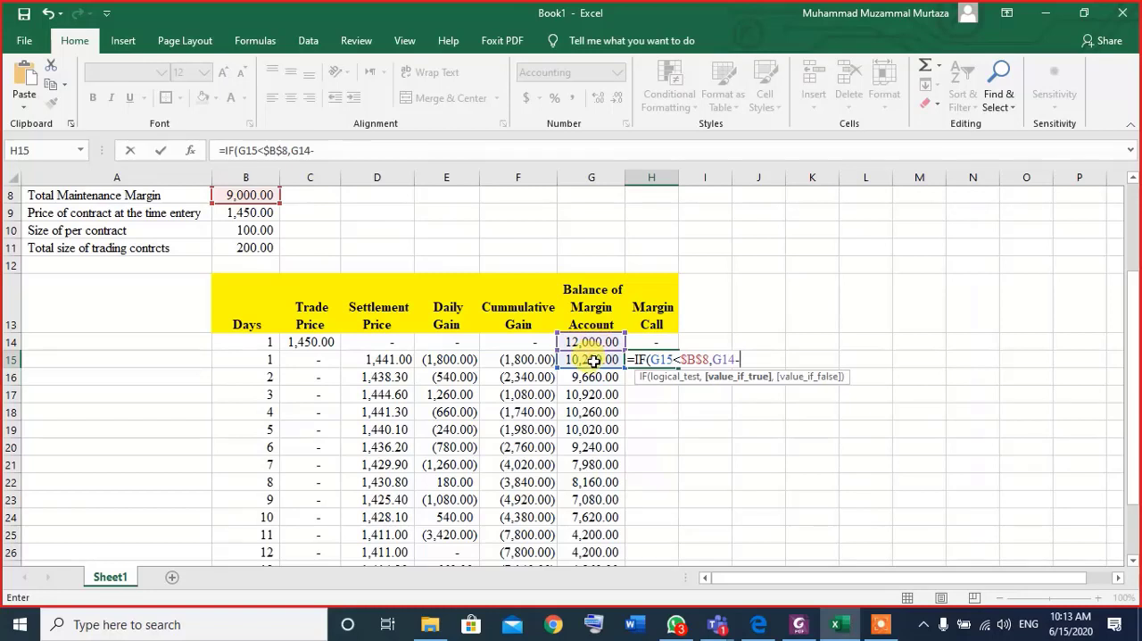
pyautogui.click(594, 360)
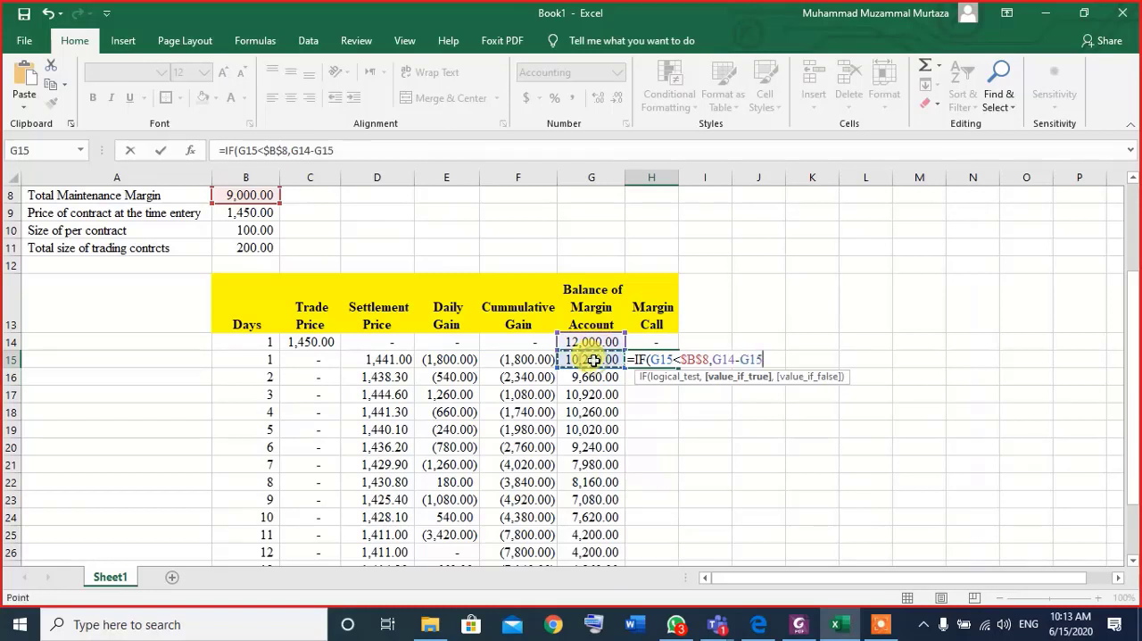
pyautogui.click(727, 359)
pyautogui.press('F4')
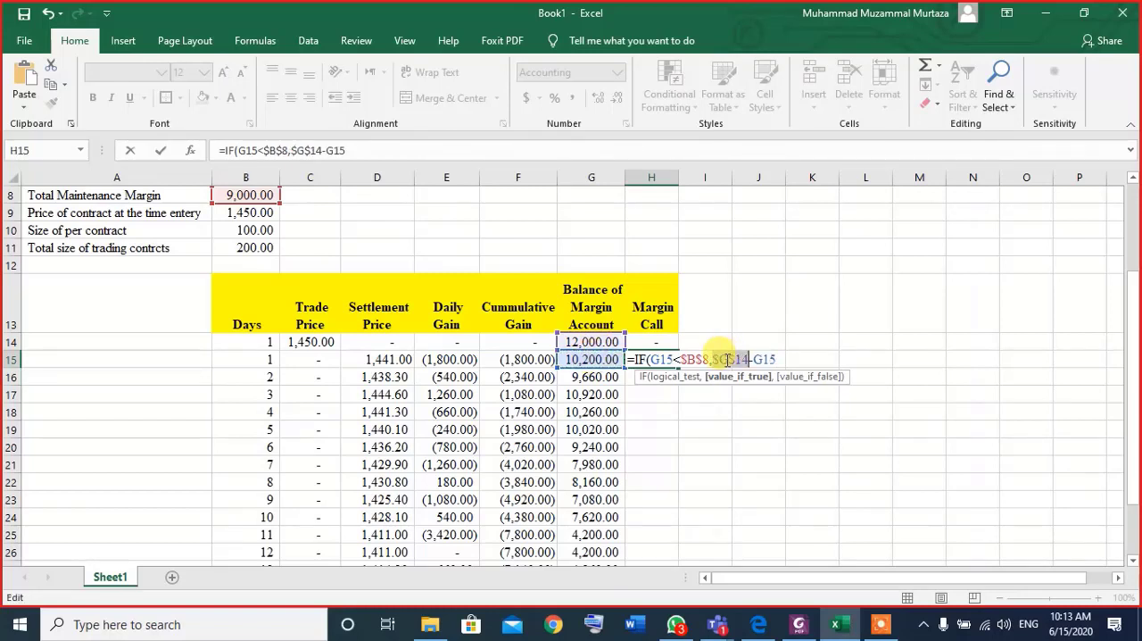
pyautogui.write(',')
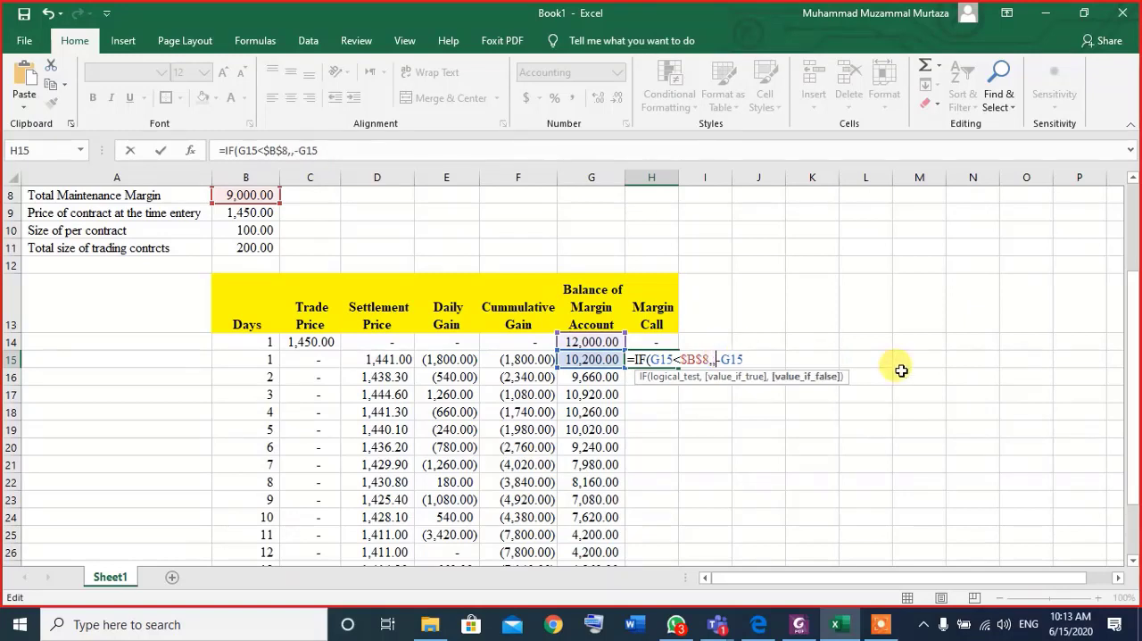
pyautogui.press('BackSpace')
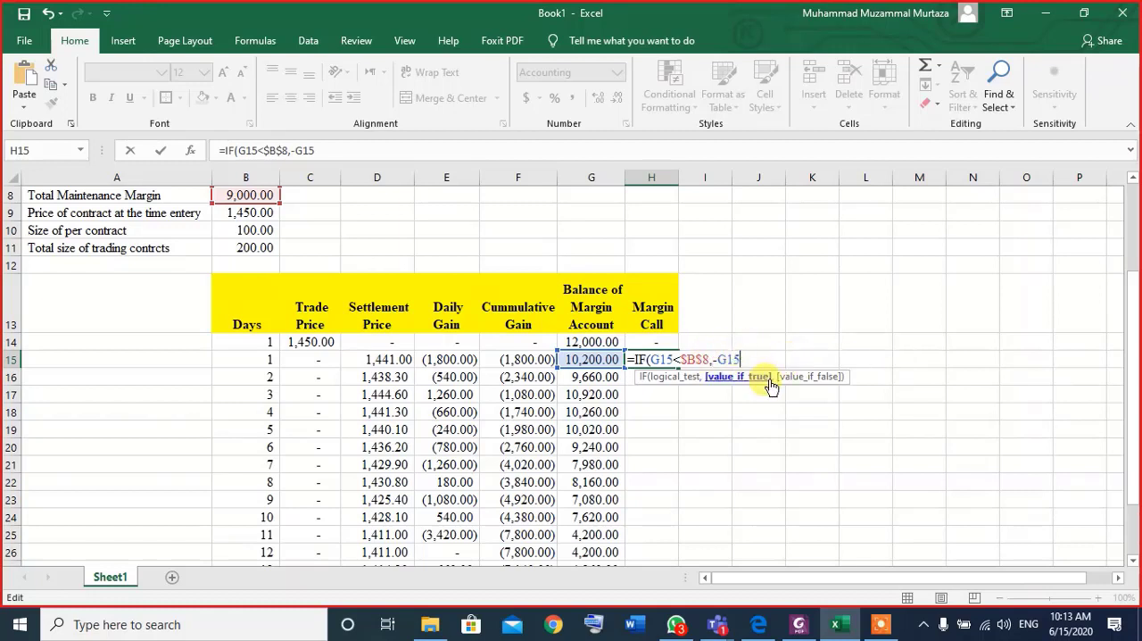
pyautogui.press('BackSpace')
pyautogui.press('BackSpace')
pyautogui.press('BackSpace')
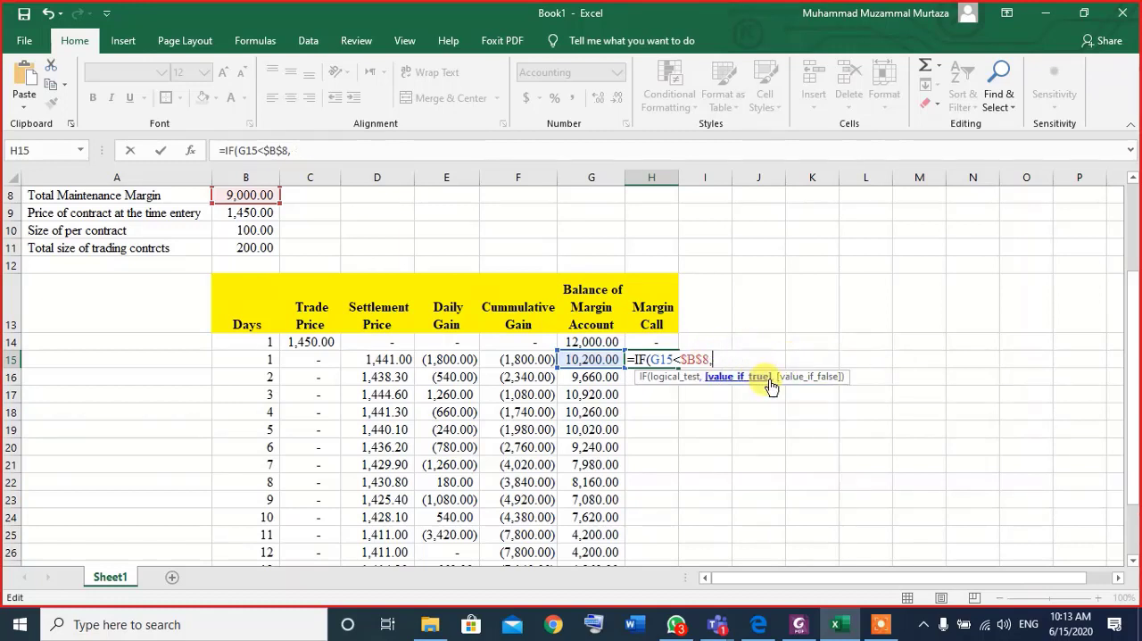
# Complete the H15 margin call formula as =IF(G15<$B$8,$G$14-G15,0), with the initial balance reference locked
pyautogui.click(594, 342)
pyautogui.press('F4')
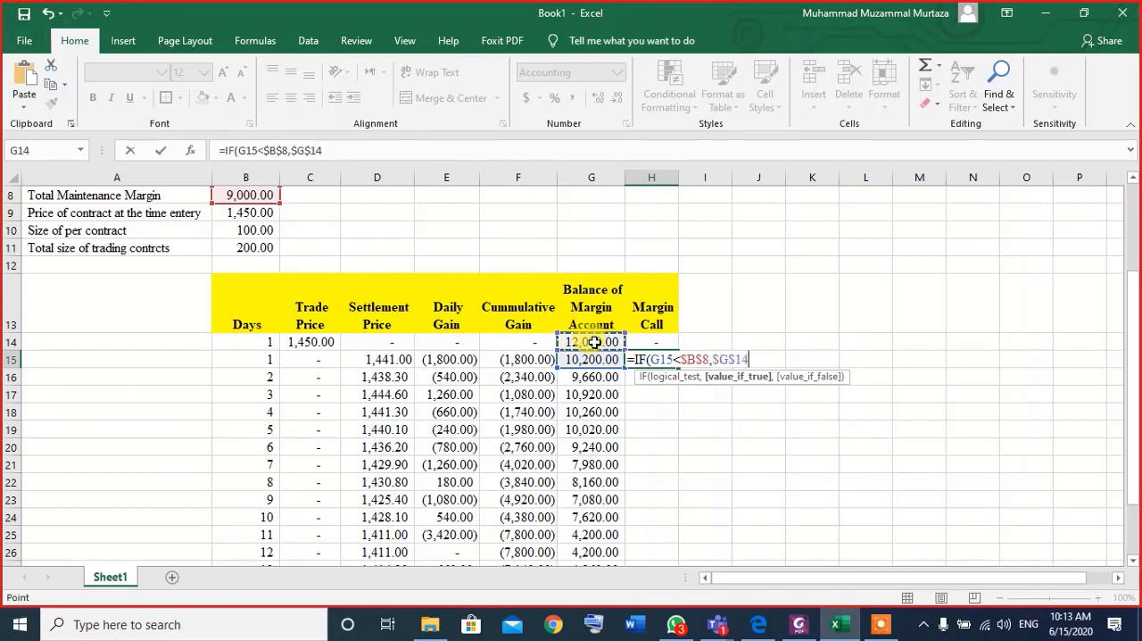
pyautogui.write('-')
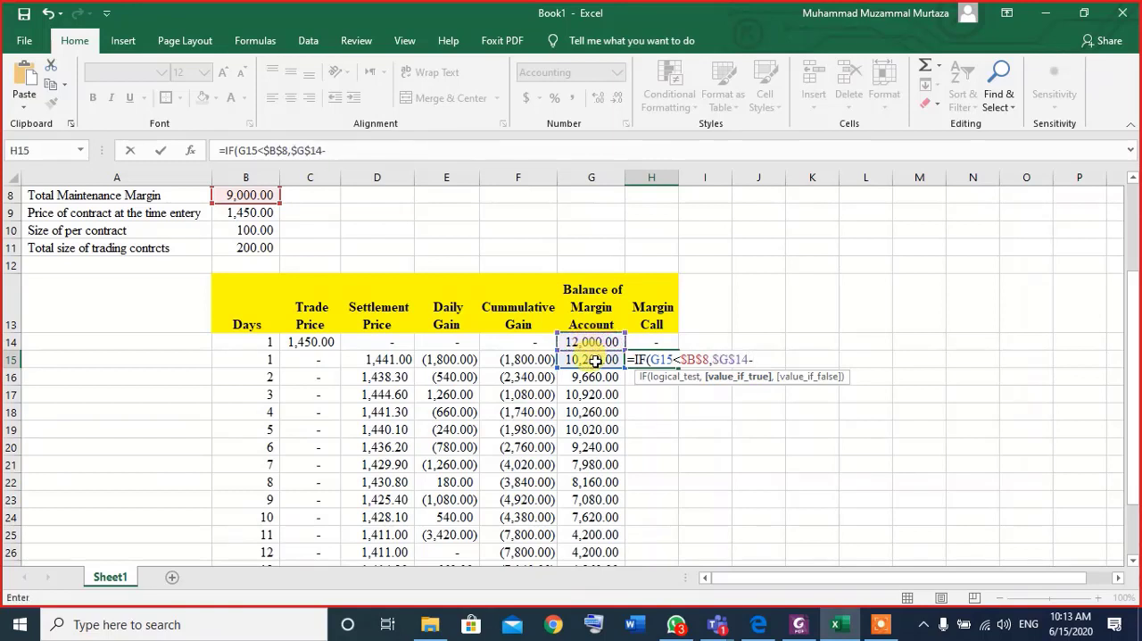
pyautogui.click(594, 358)
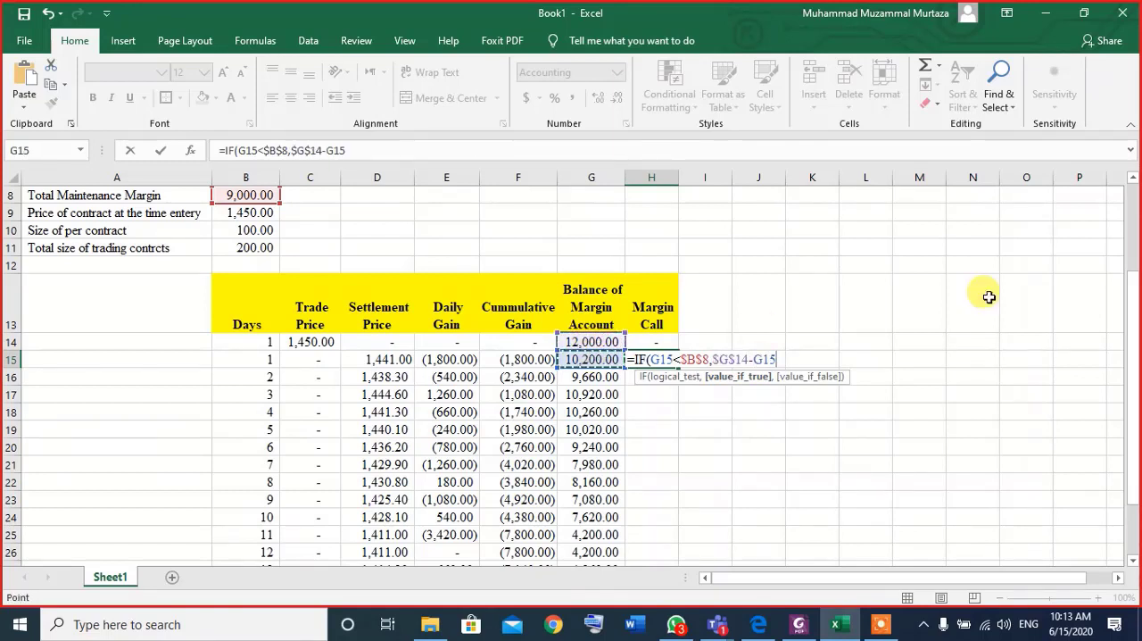
pyautogui.write(',0')
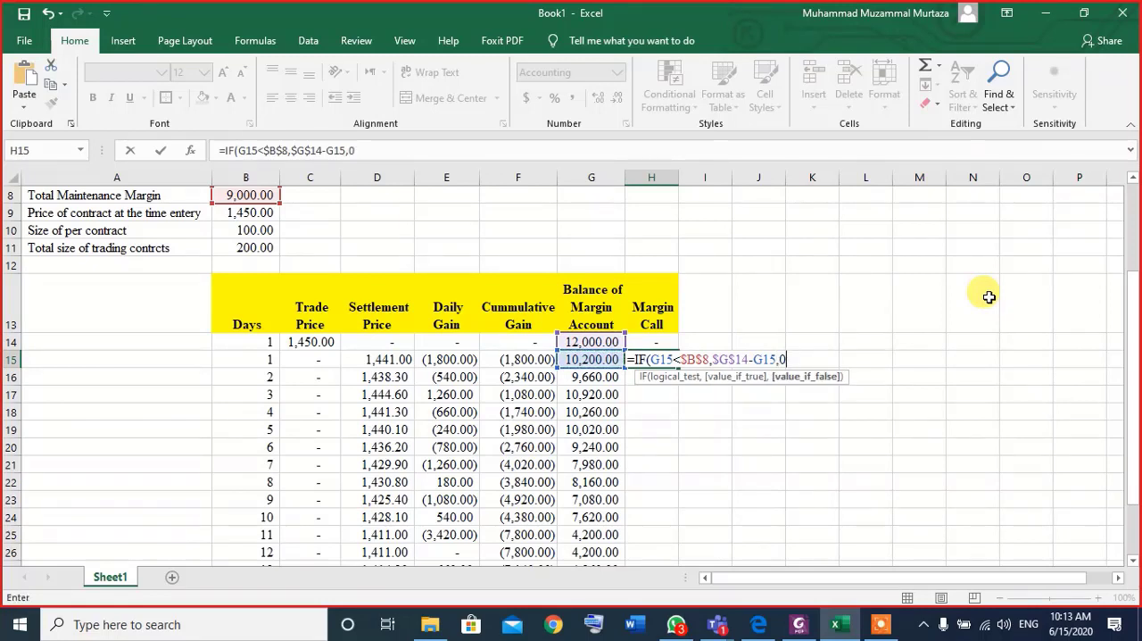
pyautogui.press('Return')
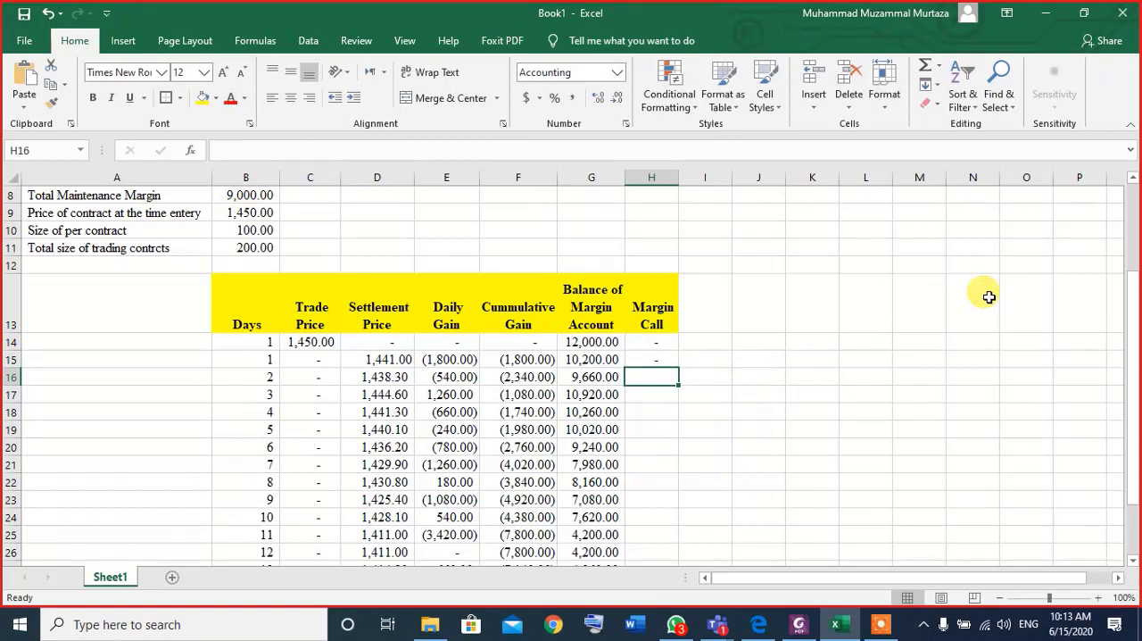
# Fill the H15 margin call formula down to H30 and auto-fit the width of column H
pyautogui.click(661, 360)
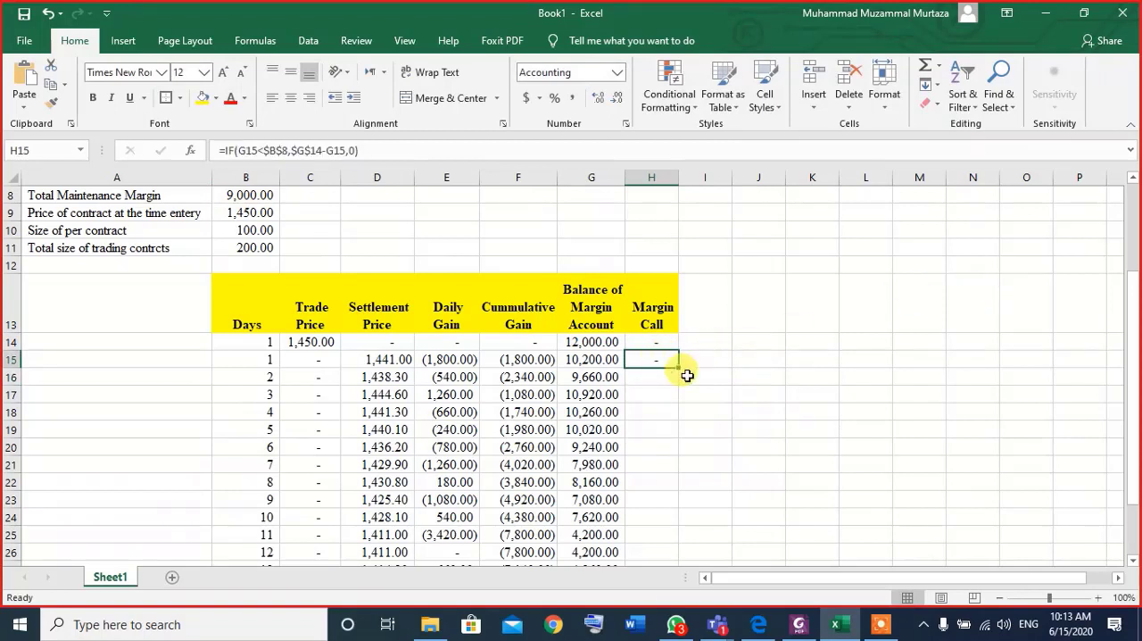
pyautogui.click(681, 372)
pyautogui.click(668, 359)
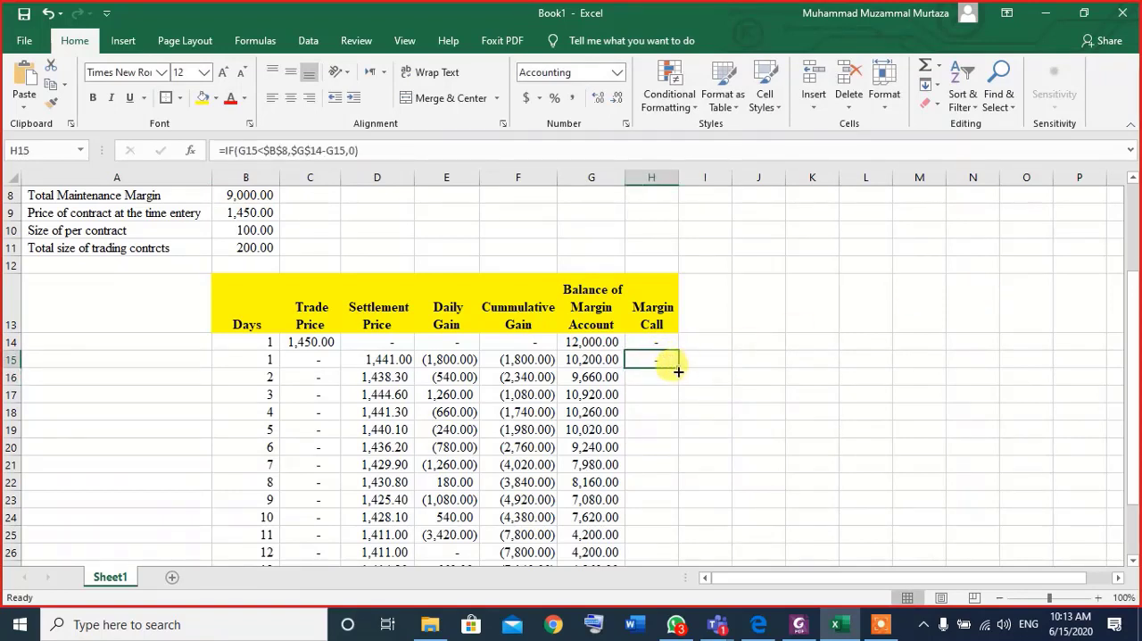
pyautogui.doubleClick(680, 368)
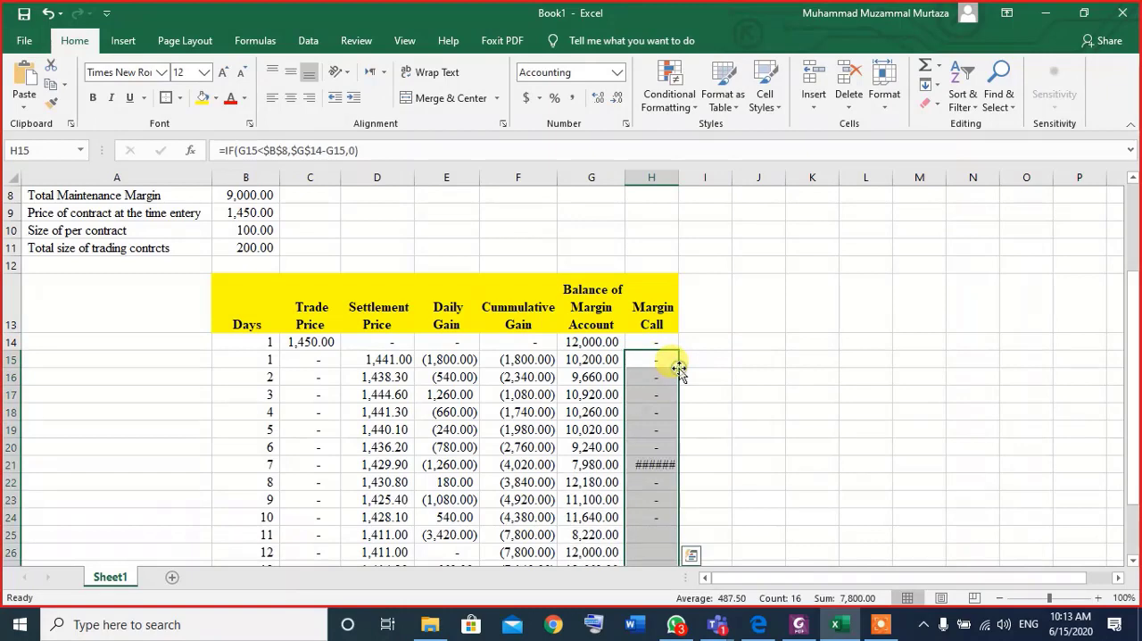
pyautogui.doubleClick(683, 177)
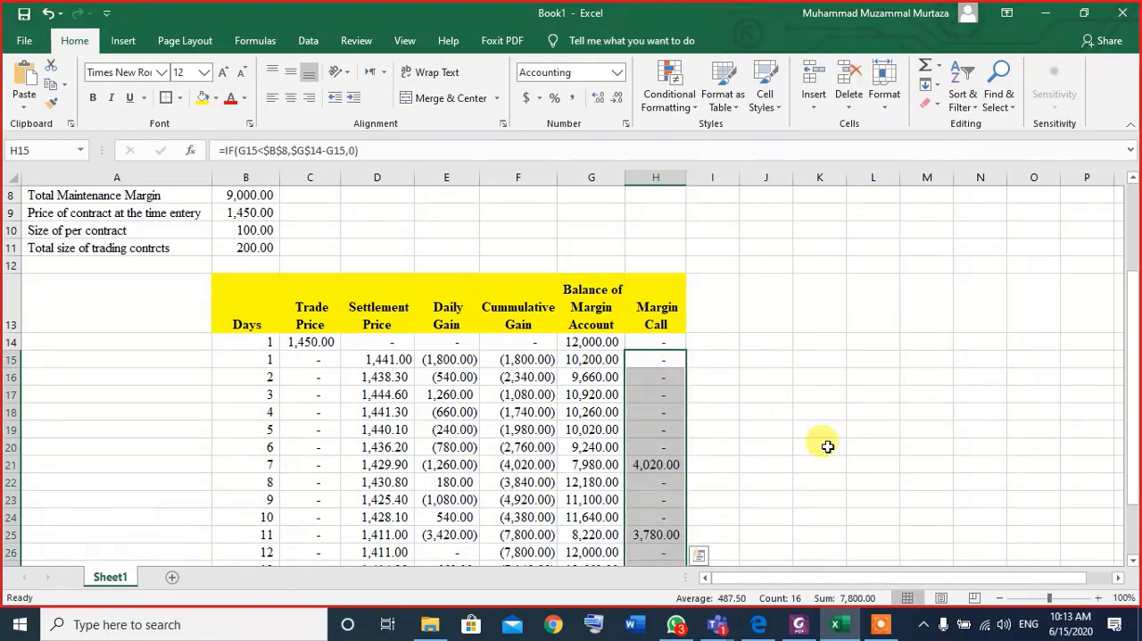
# Highlight the day 16 margin account balance in G30 and cumulative gain in F30 with yellow fill
pyautogui.scroll(-5, 821, 437)
pyautogui.scroll(3, 827, 446)
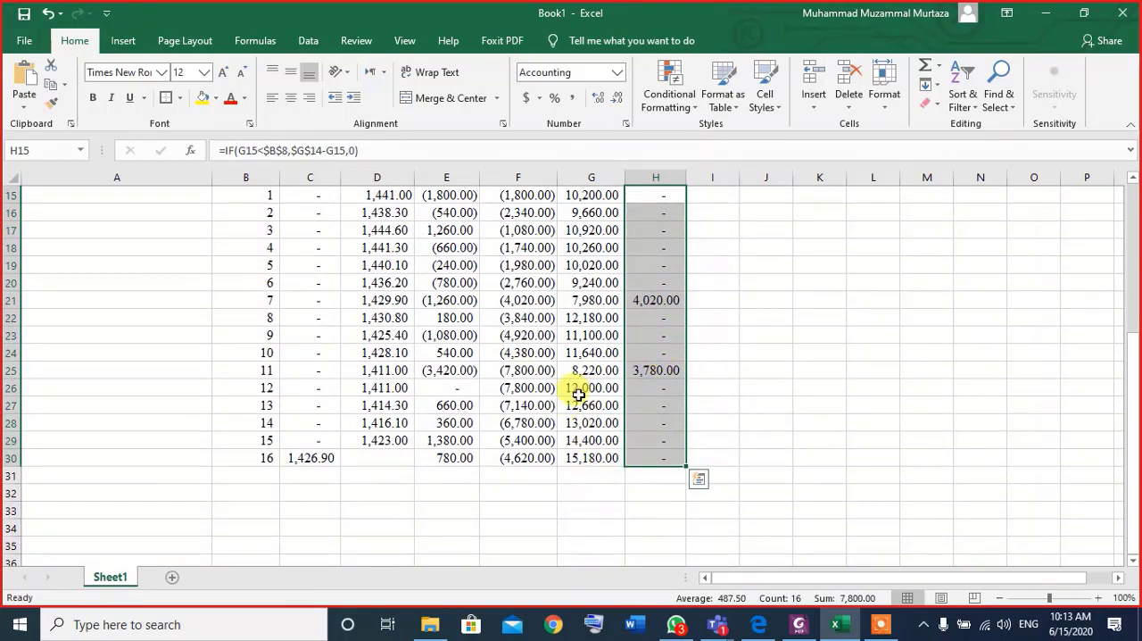
pyautogui.click(590, 458)
pyautogui.click(203, 98)
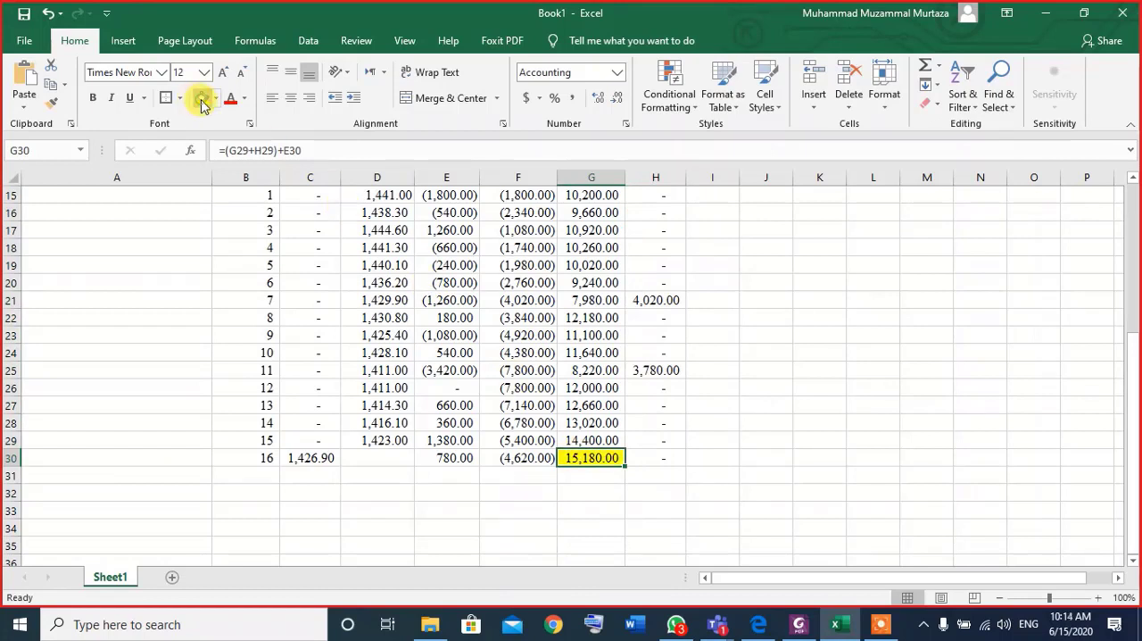
pyautogui.click(517, 459)
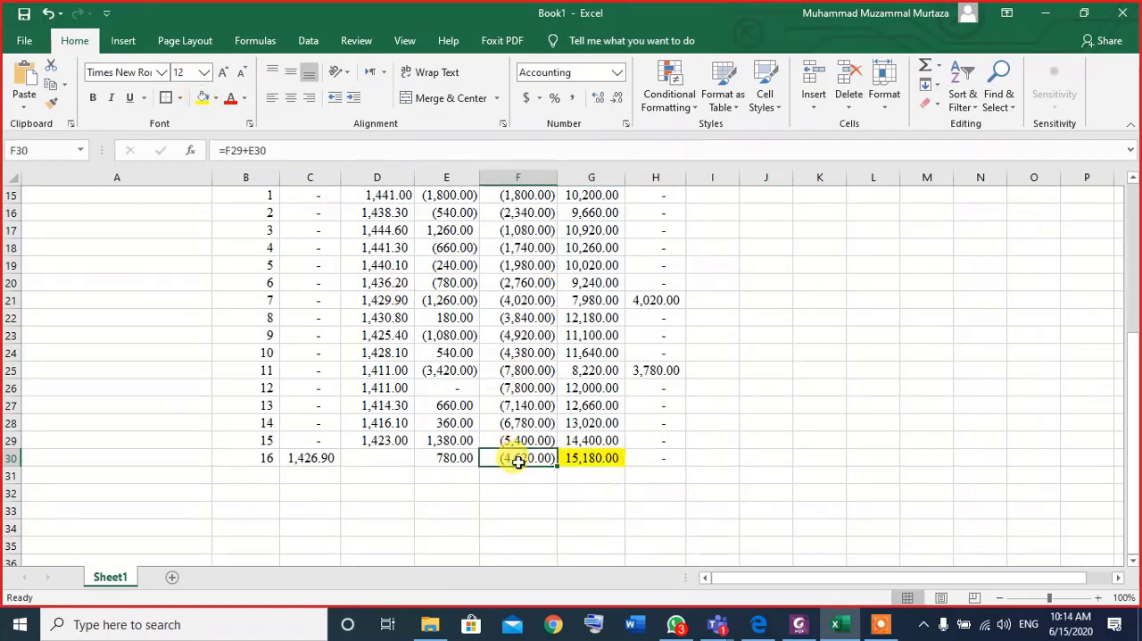
pyautogui.click(203, 98)
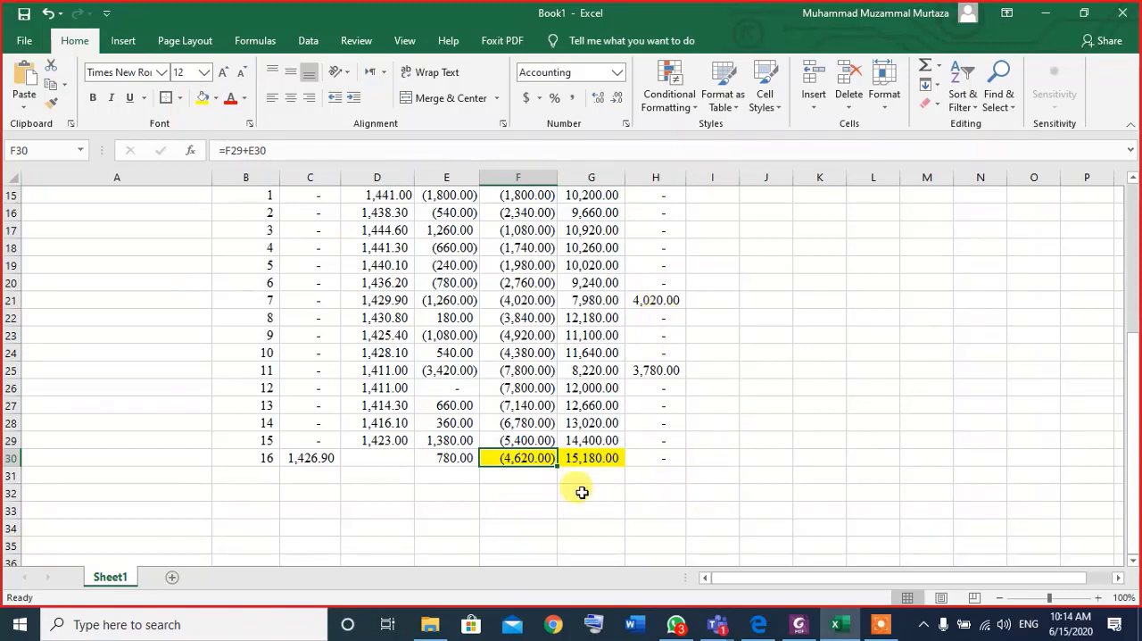
# Total the Margin Call column in H31 with a SUM formula over the daily margin calls above
pyautogui.click(655, 476)
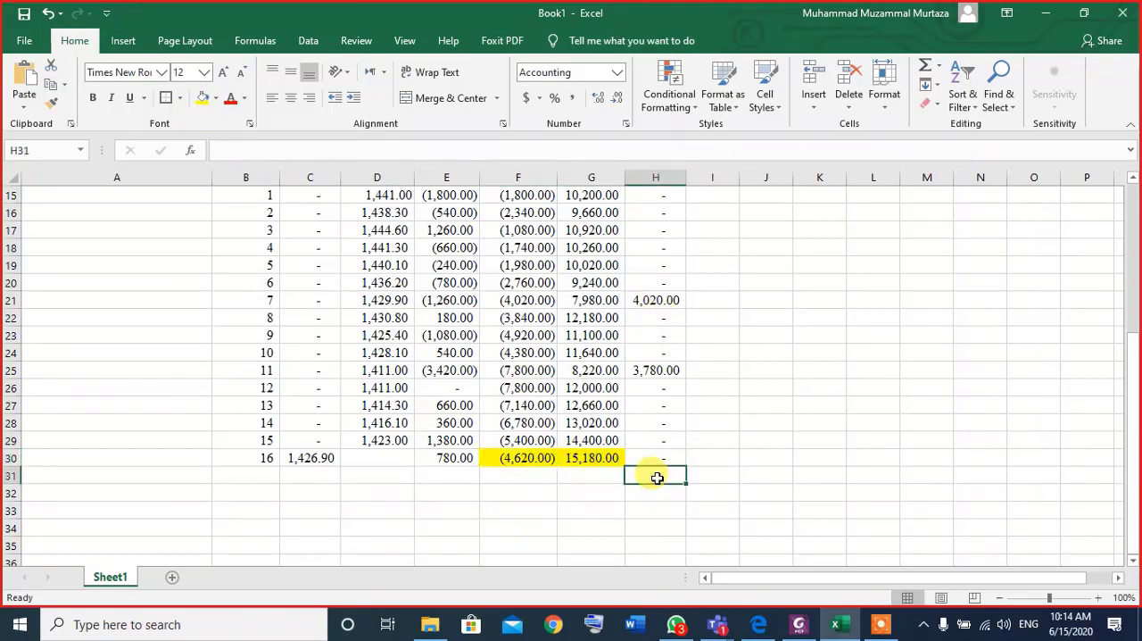
pyautogui.write('=')
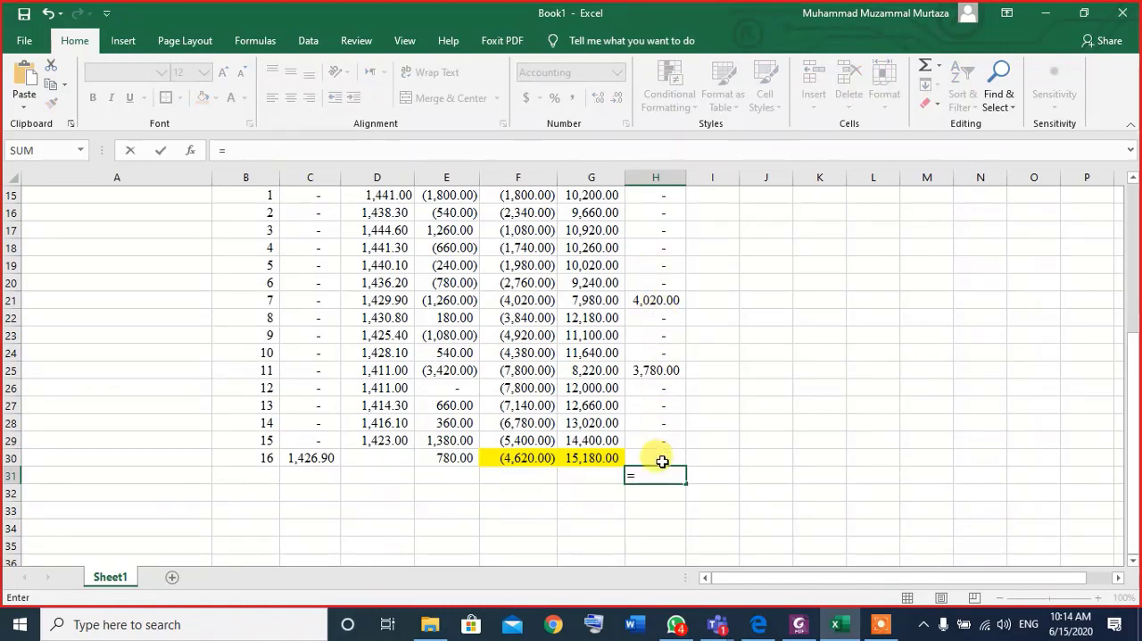
pyautogui.write('sum')
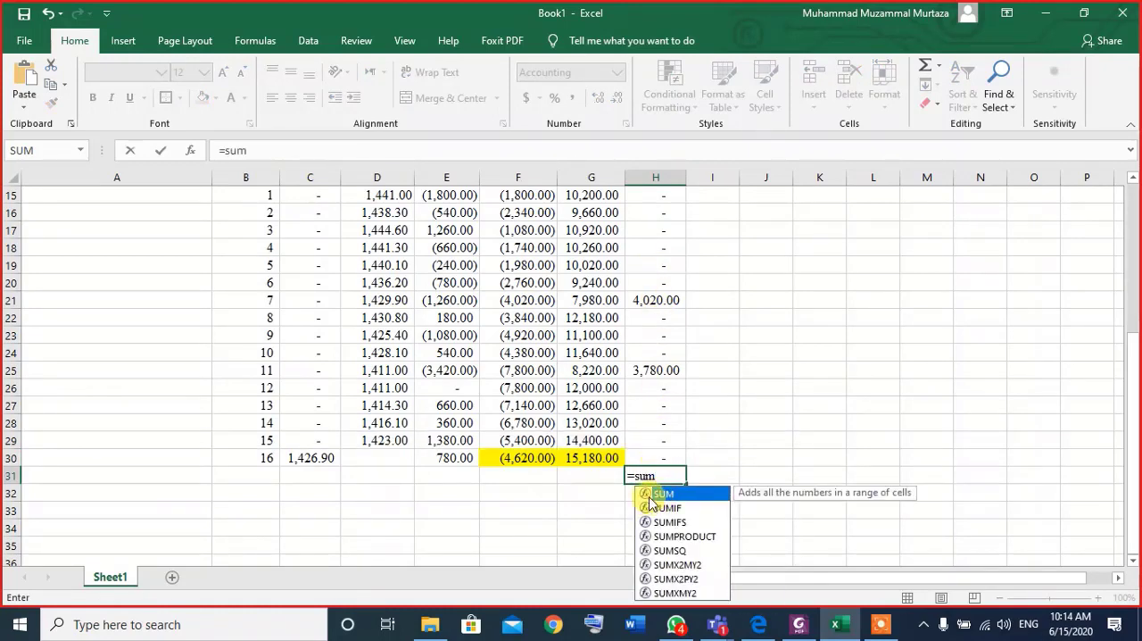
pyautogui.doubleClick(660, 495)
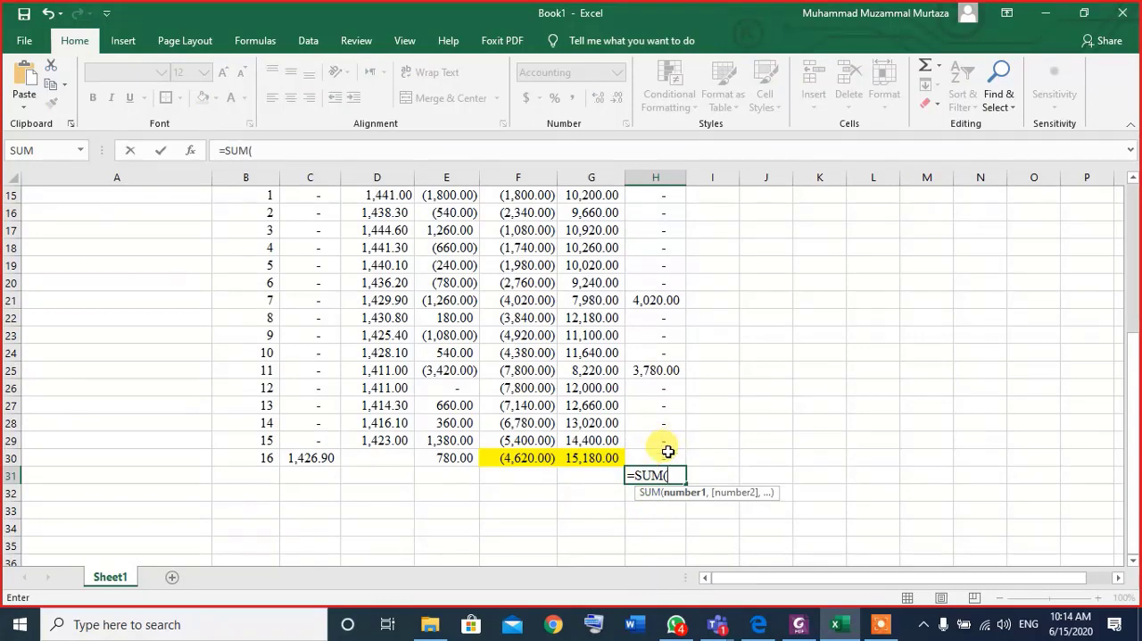
pyautogui.moveTo(665, 455); pyautogui.dragTo(661, 267)
pyautogui.press('Return')
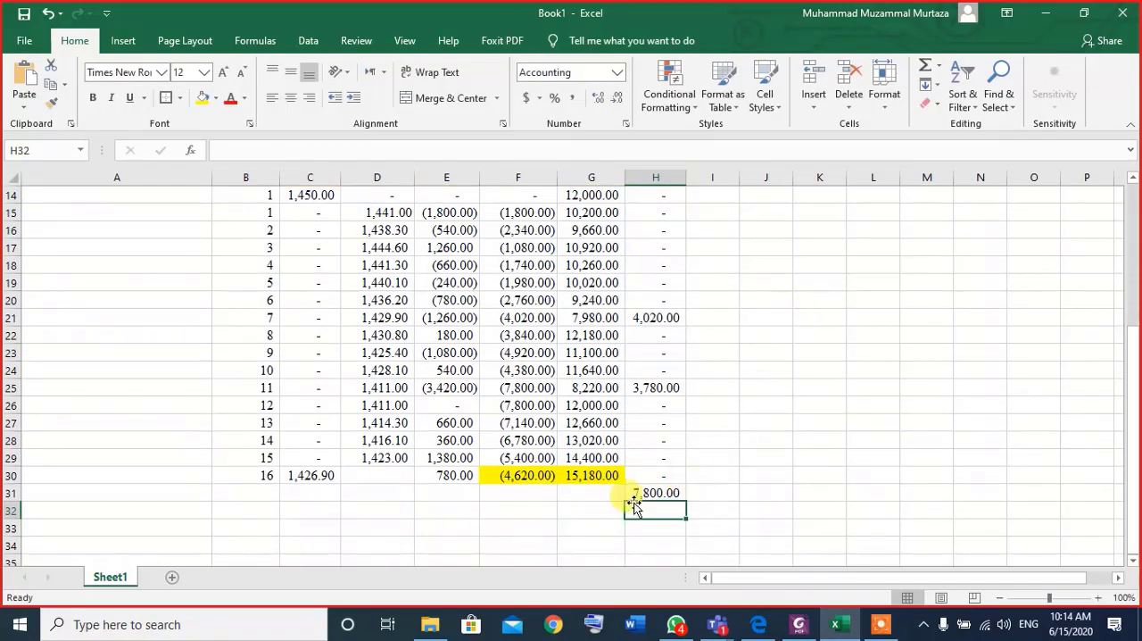